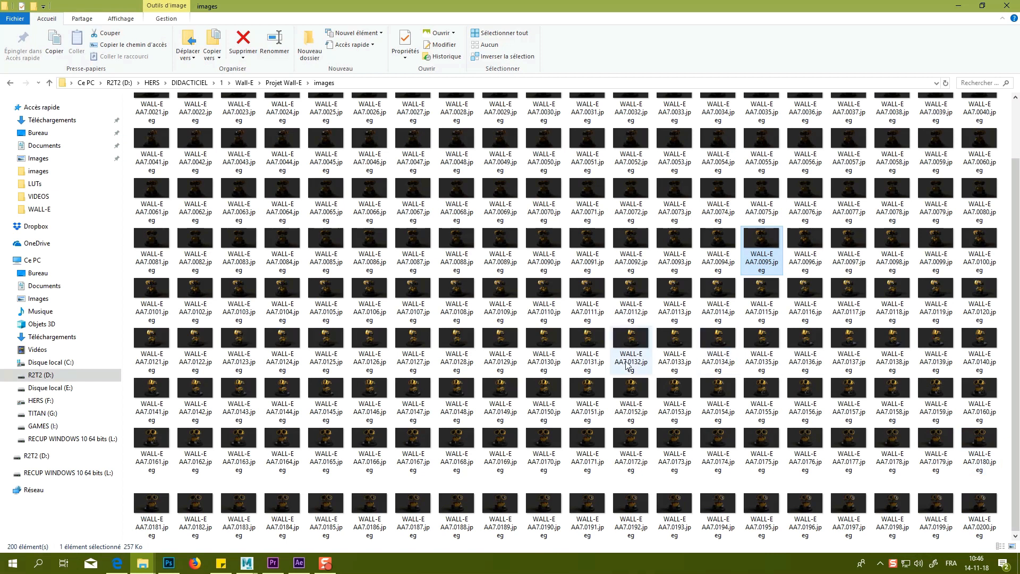
Create a new folder named 1 inside the images folder.
ctrl+scroll(709, 248, down, 1)
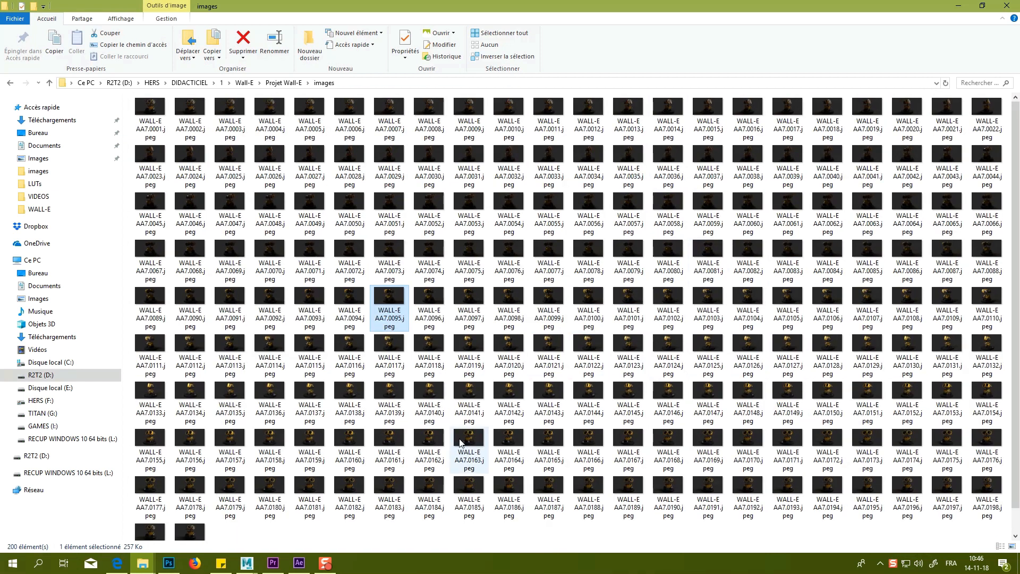
right_click(296, 531)
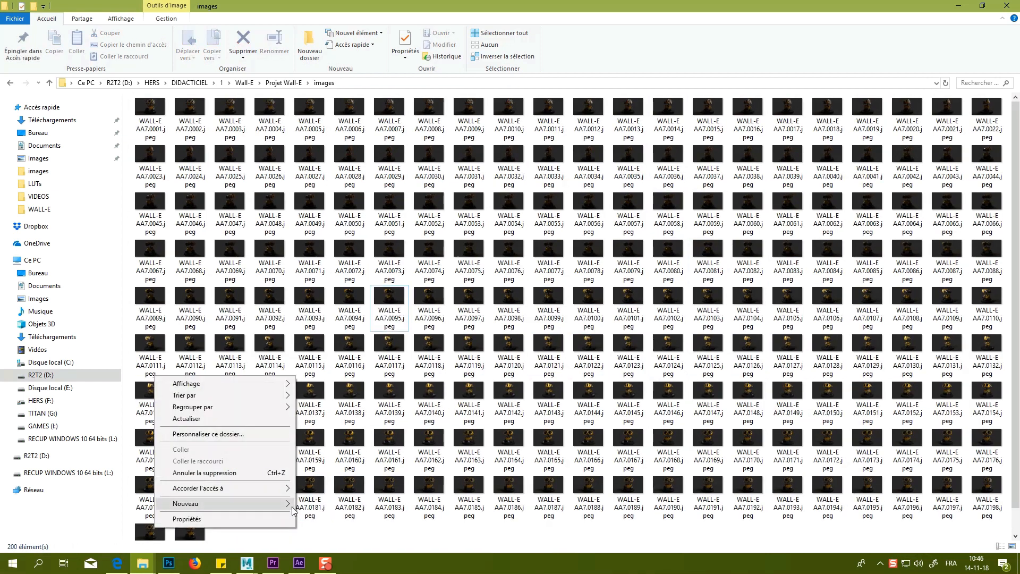
mouse_move(265, 503)
click(440, 314)
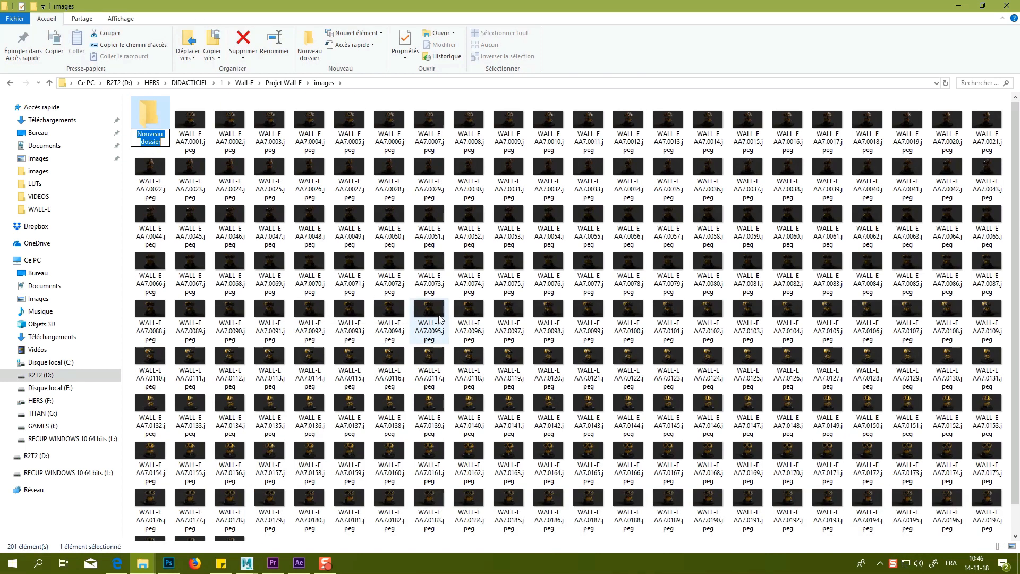
Move the last frame, WALL-E AA7.0200.jpeg, into folder 1 and return to the images folder.
scroll(298, 276, down, 1)
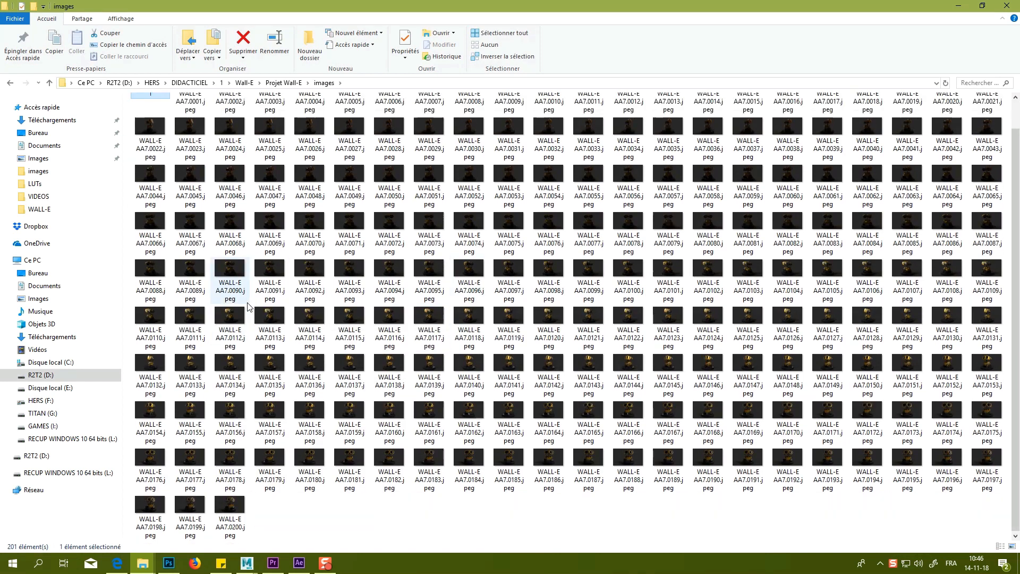
click(237, 510)
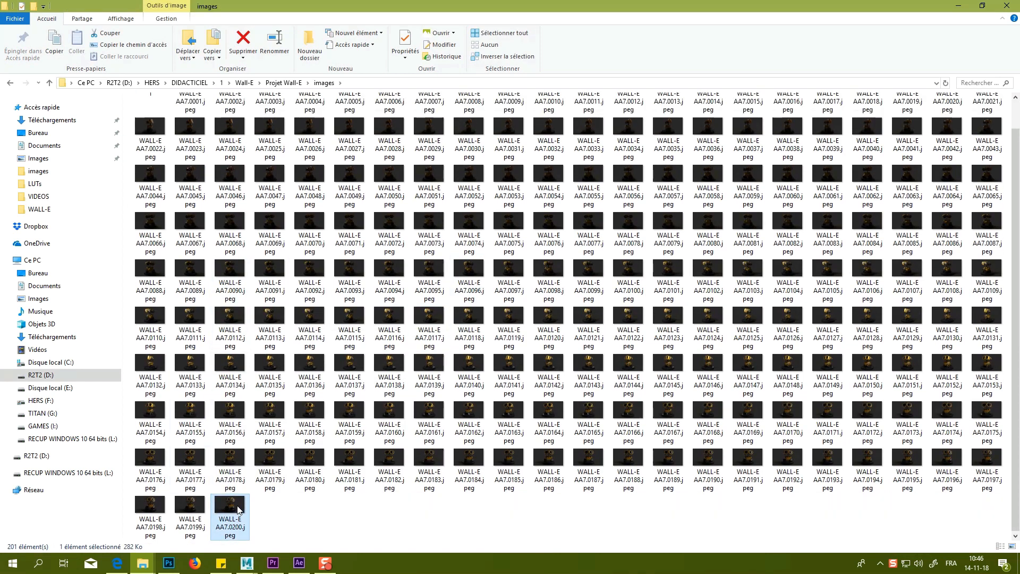
scroll(269, 328, up, 1)
double_click(150, 119)
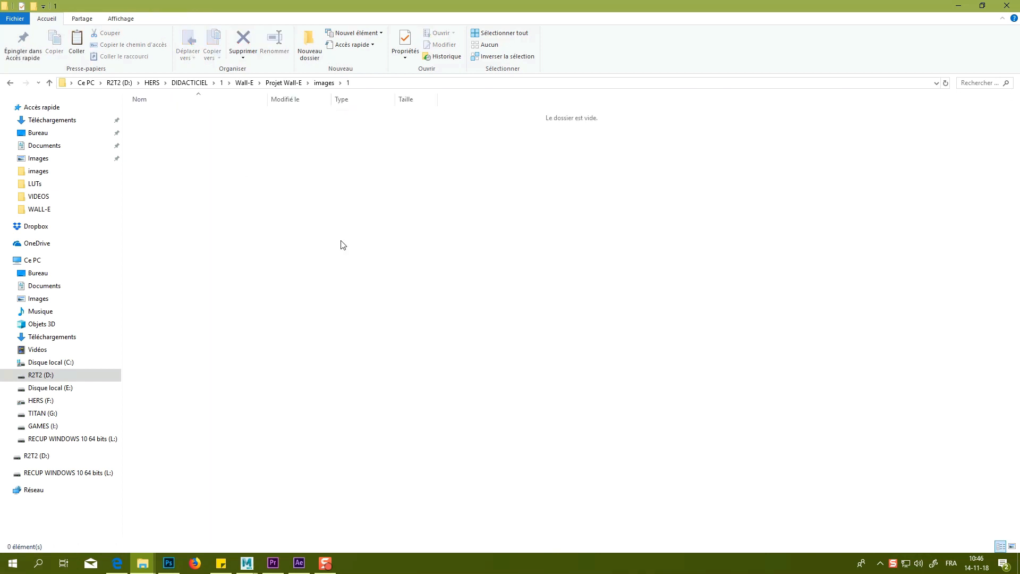
key(ctrl+v)
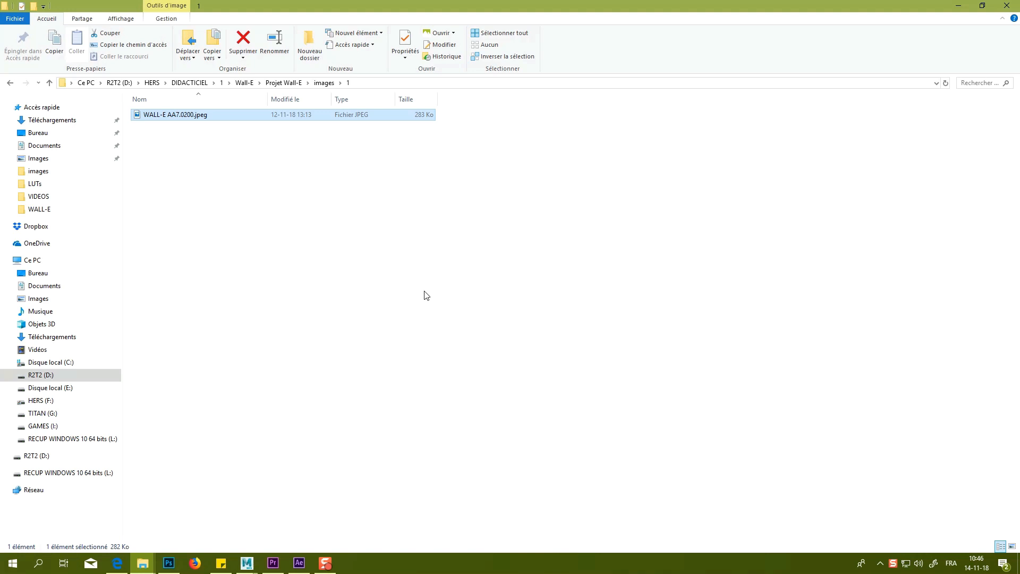
key(BackSpace)
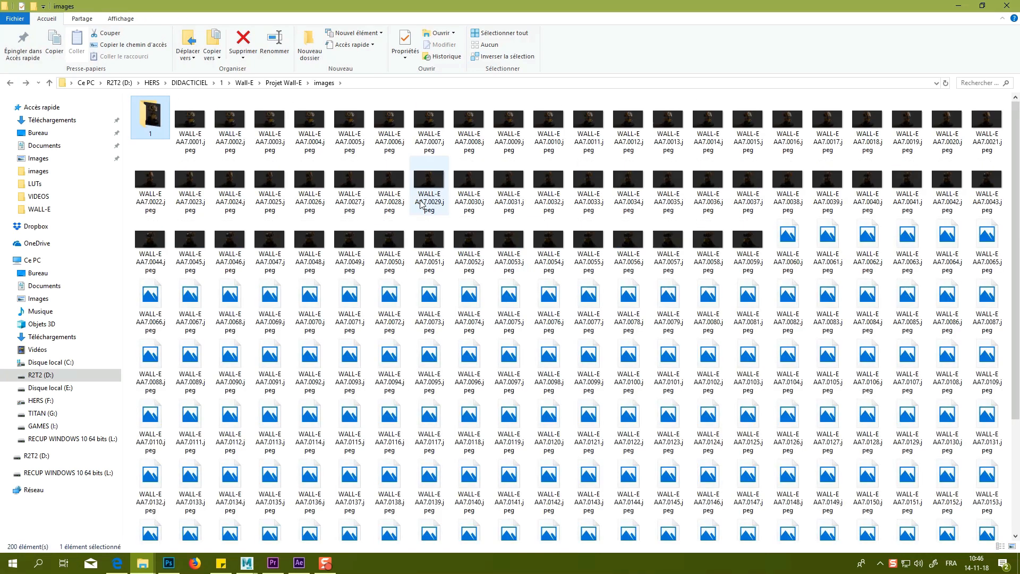
Copy the path of the images folder and switch to Premiere Pro.
click(186, 124)
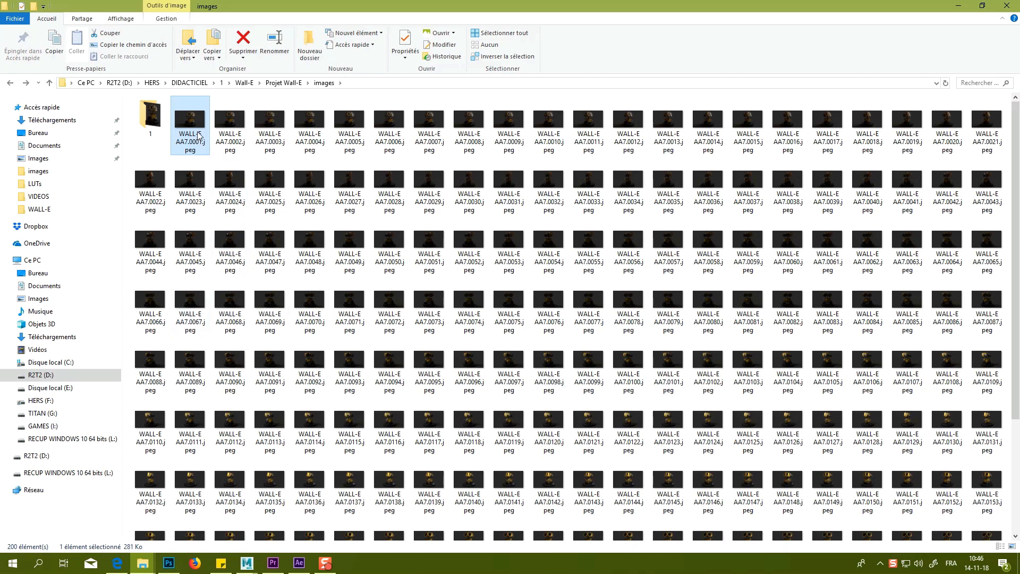
scroll(415, 327, down, 5)
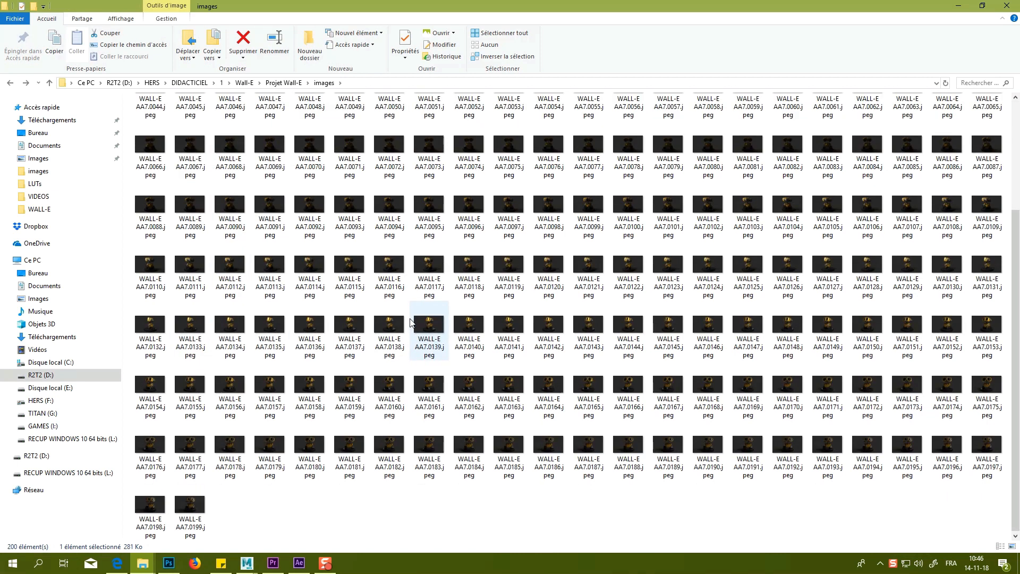
click(373, 83)
key(ctrl+c)
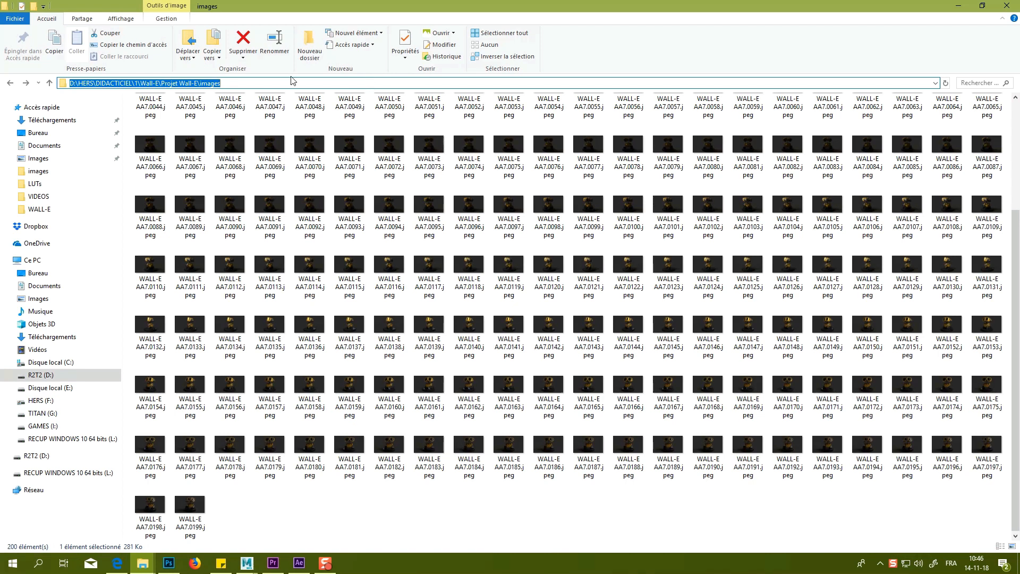
drag(841, 9, 0, 298)
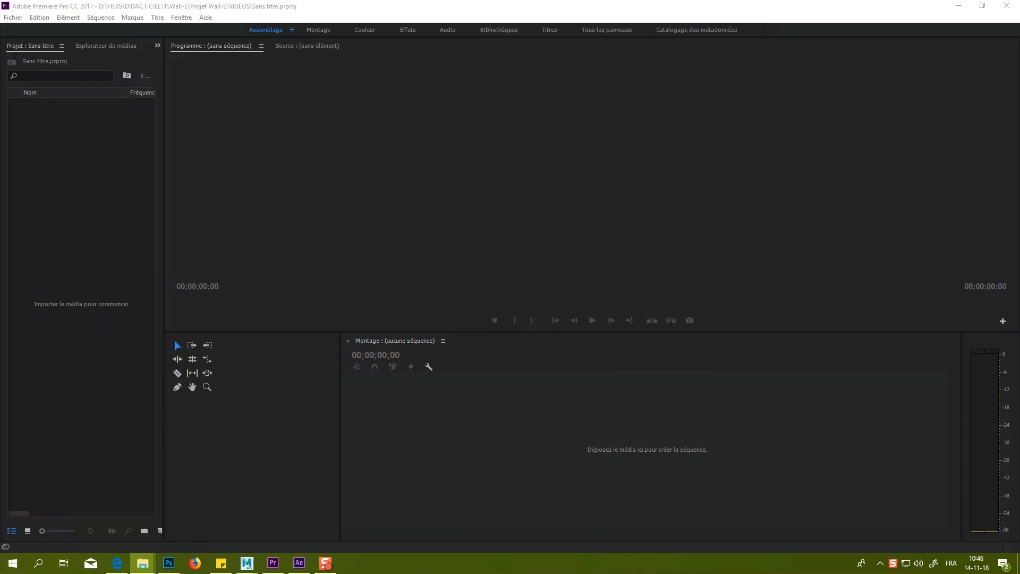
Import the frames from the copied folder path as an image sequence starting at WALL-E AA7.0001.jpeg.
double_click(76, 188)
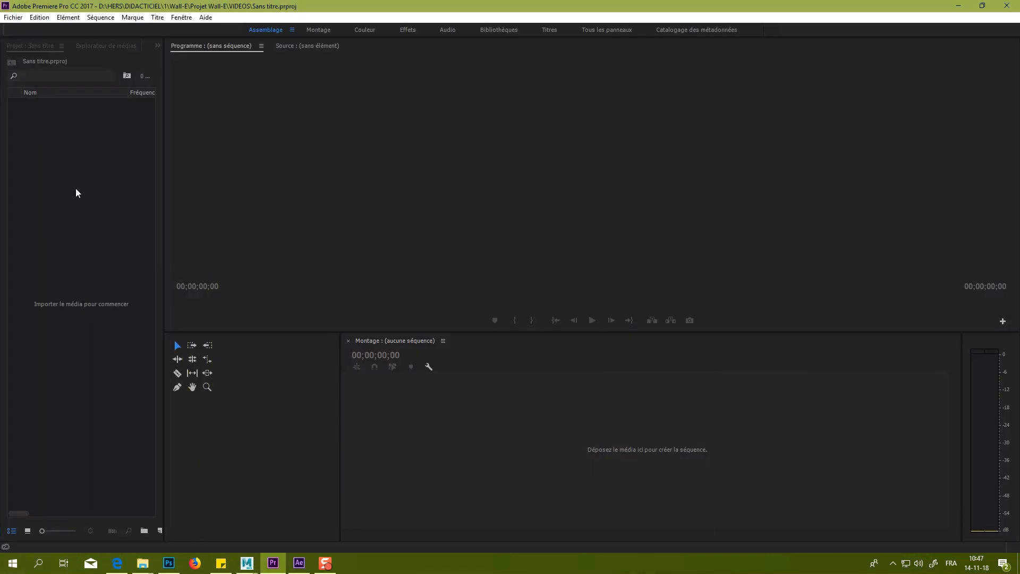
click(318, 47)
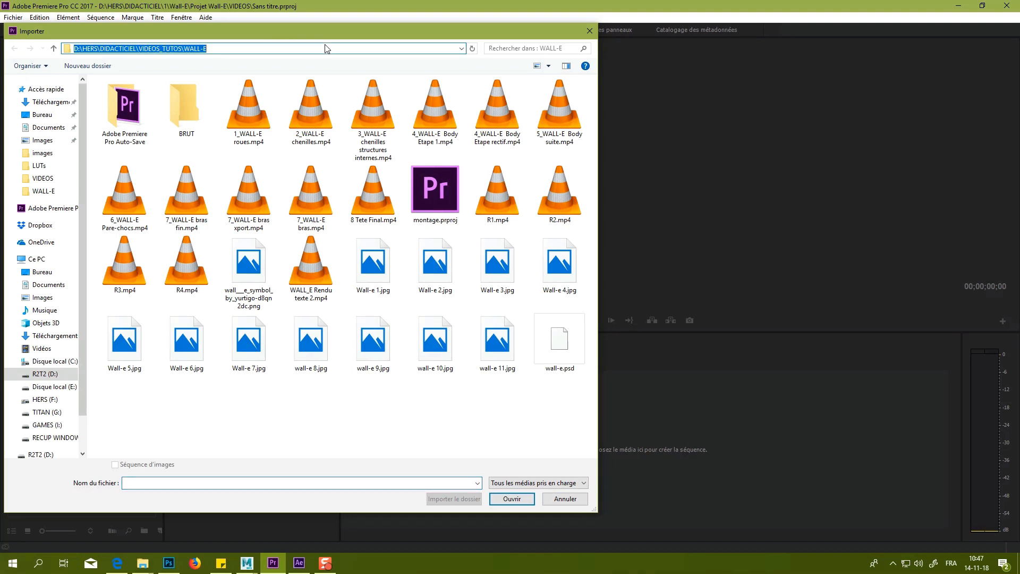
key(ctrl+v)
key(Return)
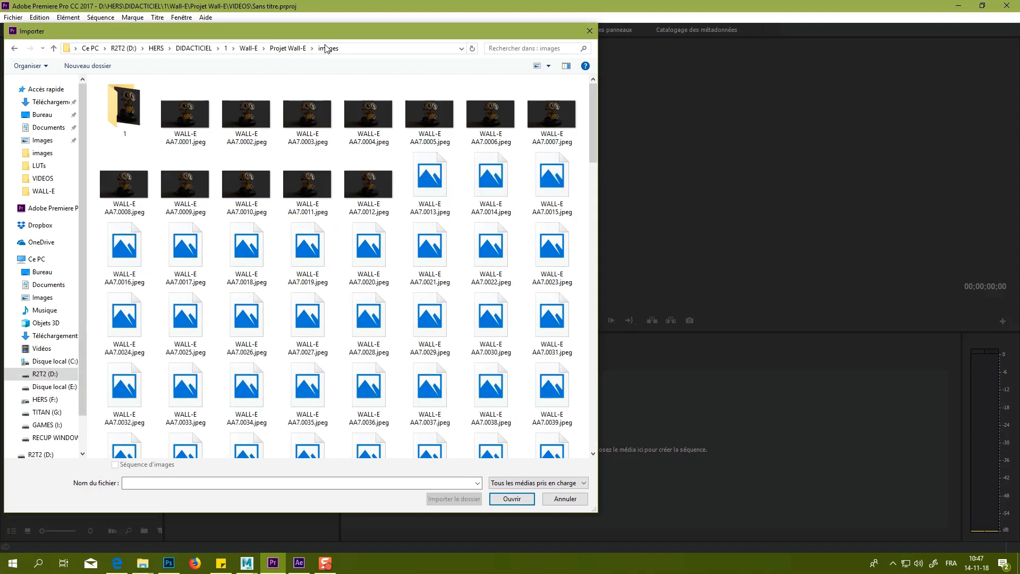
click(170, 111)
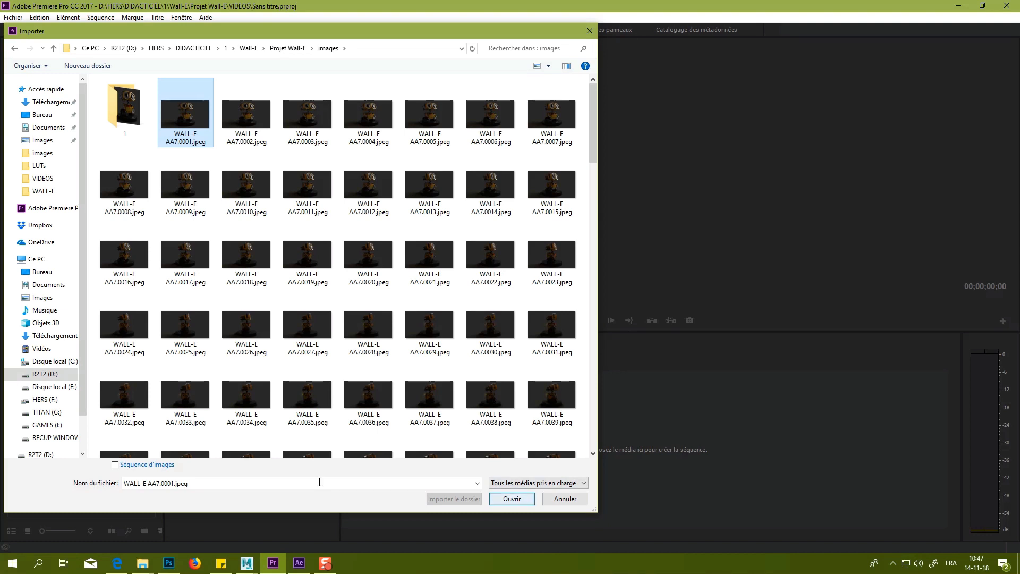
click(115, 466)
click(203, 146)
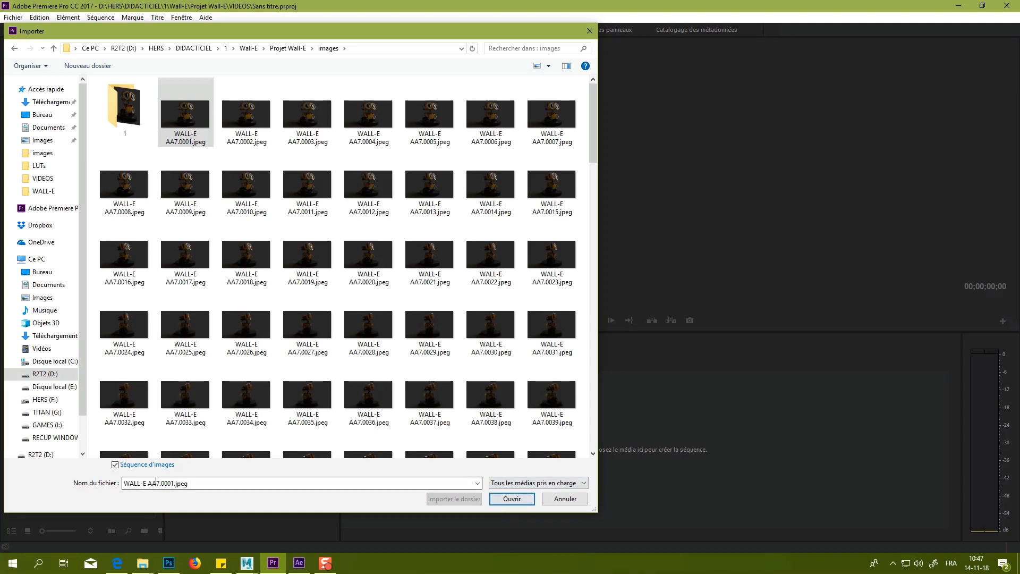
click(511, 498)
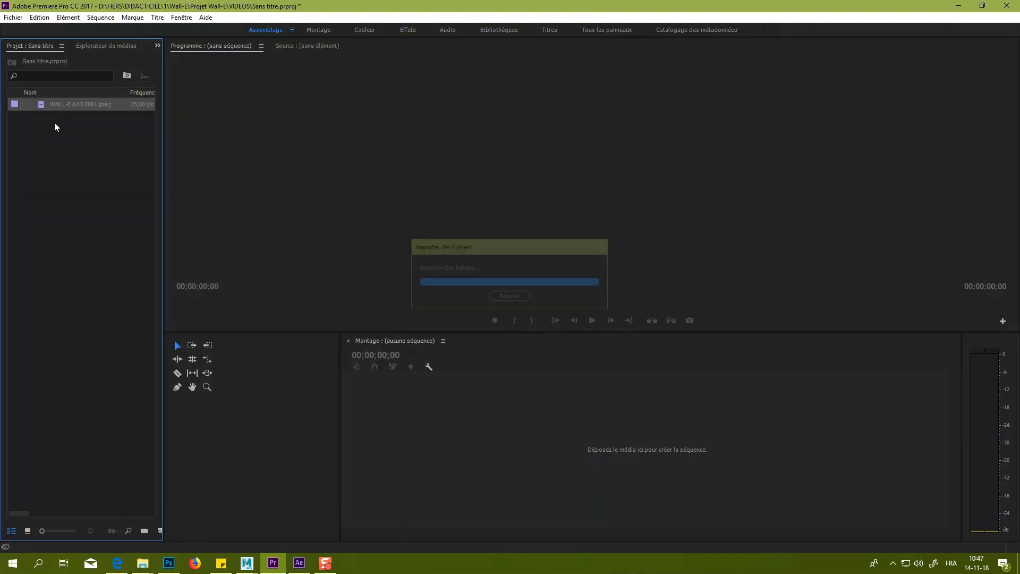
Create a sequence on the timeline from the imported WALL-E AA7.0001.jpeg clip.
drag(42, 106, 118, 188)
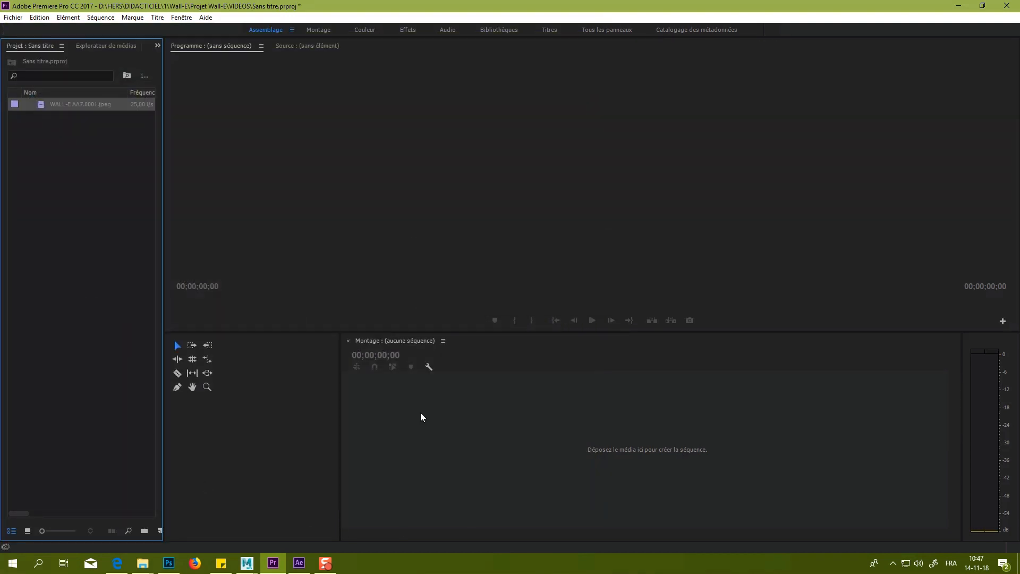
drag(420, 413, 421, 416)
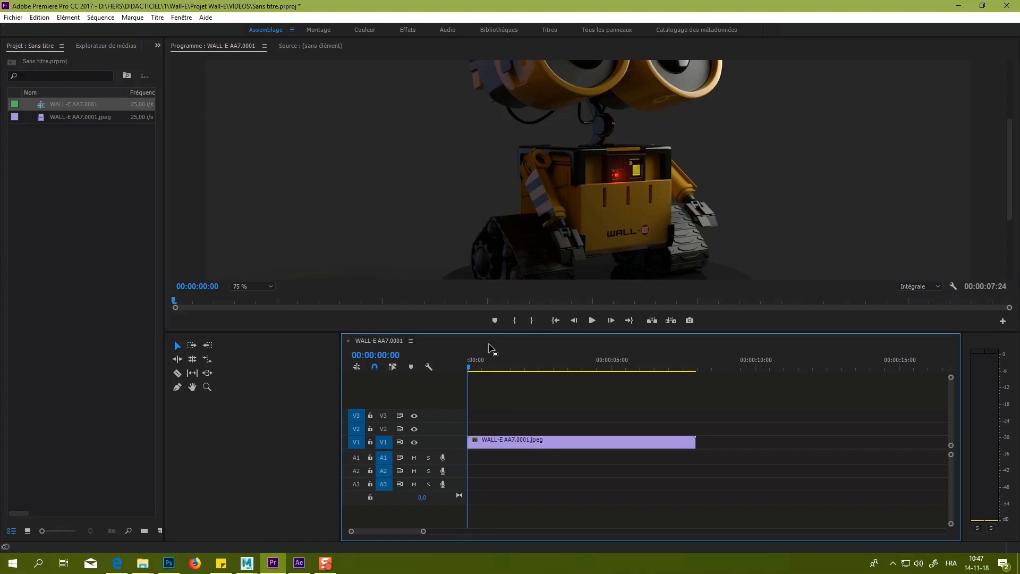
Enlarge the program monitor and play the sequence through to preview the rotation.
drag(475, 362, 434, 384)
drag(571, 330, 578, 479)
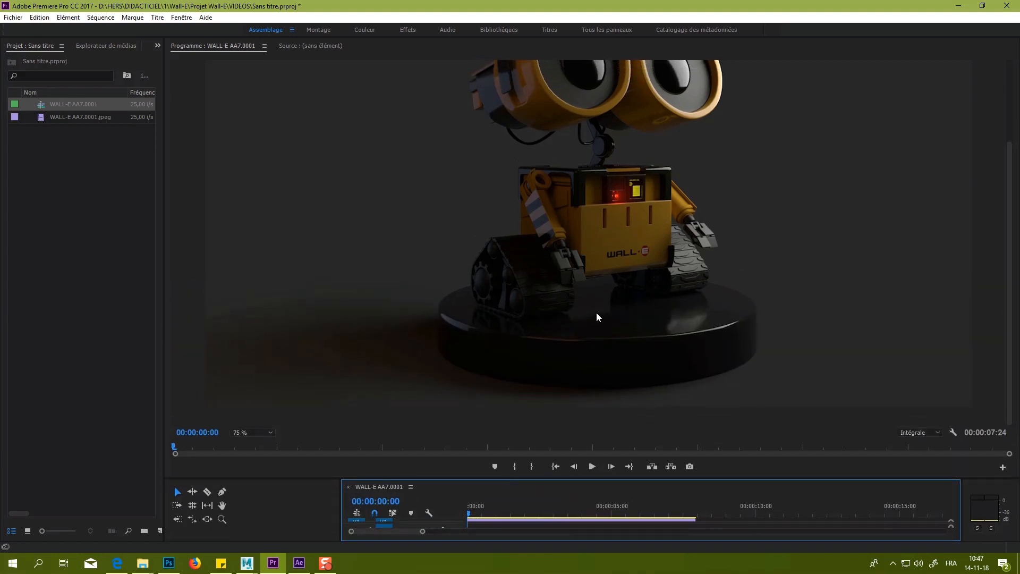
key(space)
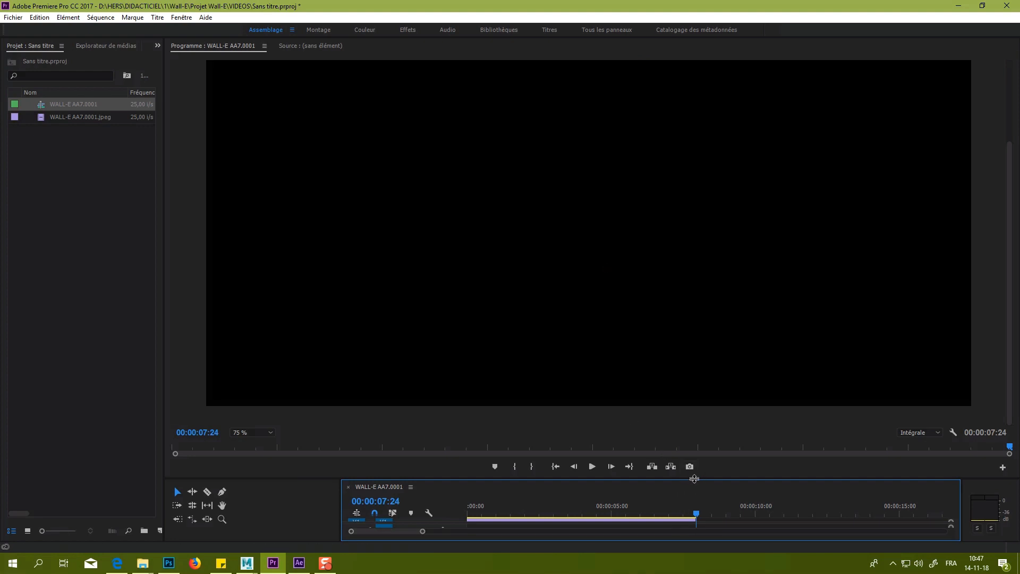
Enlarge the timeline and paste a copy of the clip directly after the first one on V1.
drag(693, 478, 706, 408)
click(668, 484)
key(ctrl+c)
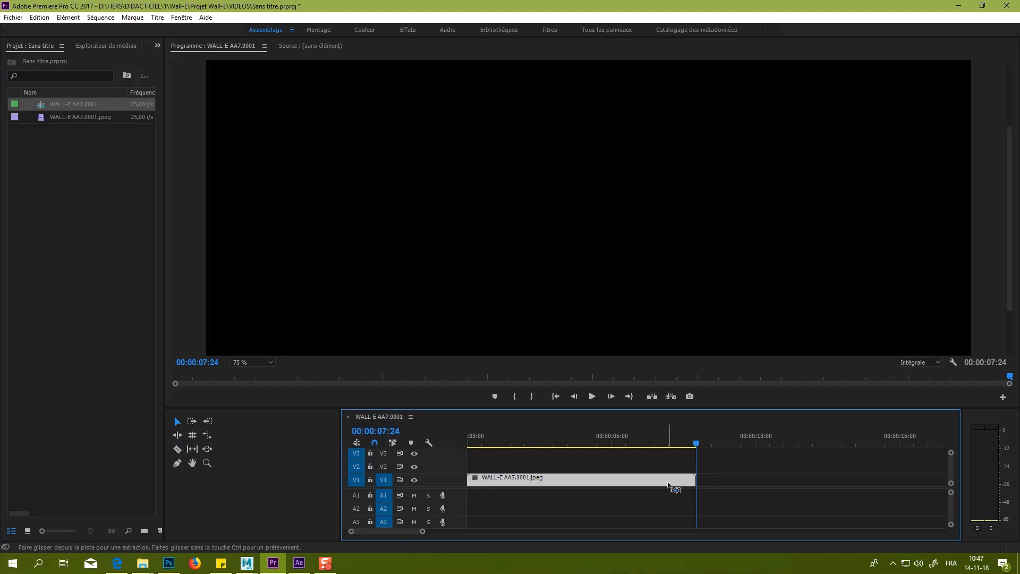
key(ctrl+v)
Play across the join between the two clips twice to check that the animation loops smoothly.
click(656, 449)
key(space)
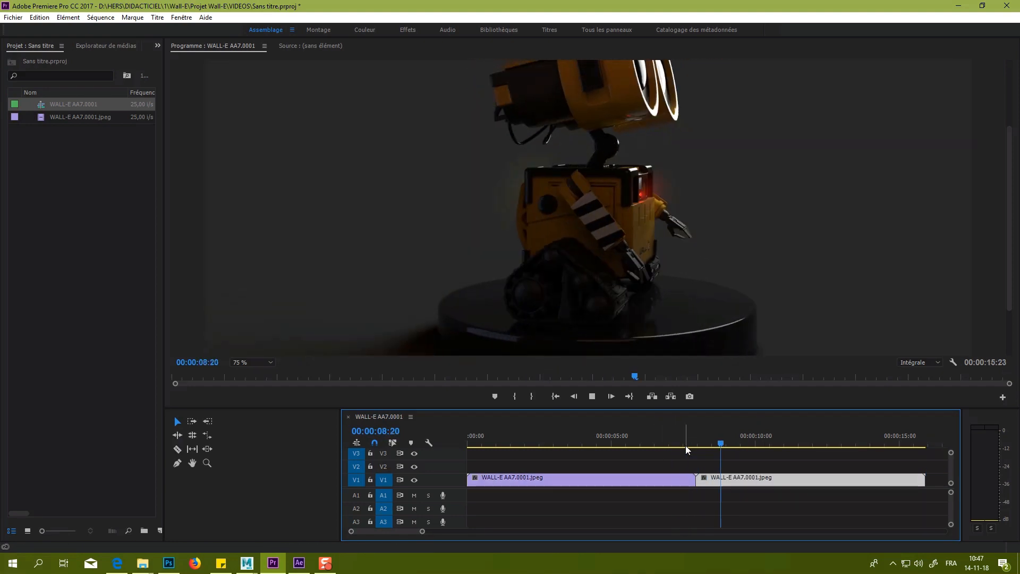
click(647, 445)
key(space)
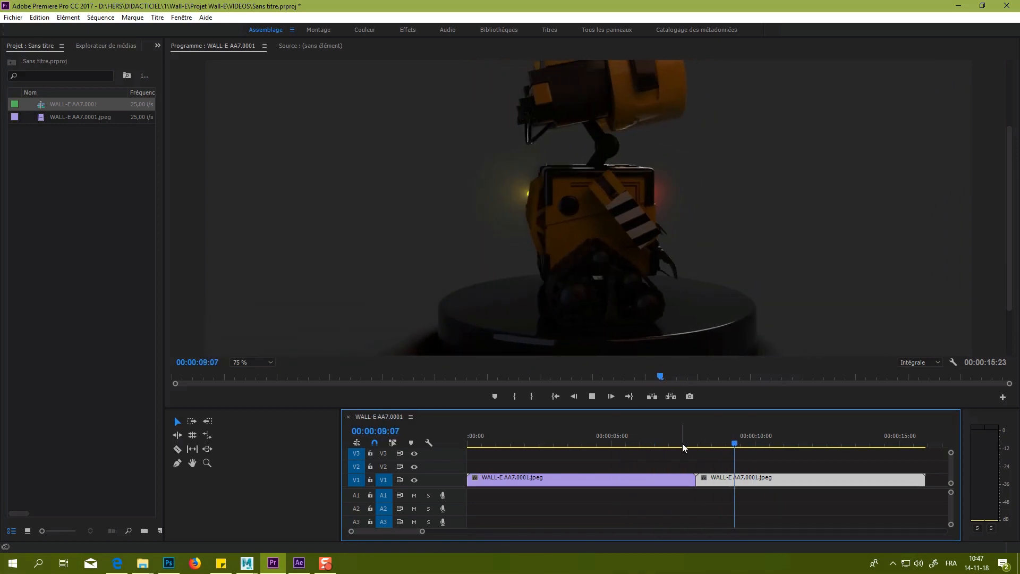
key(space)
Delete the second copy of the clip from V1 and select the remaining clip.
click(799, 477)
key(Delete)
click(660, 481)
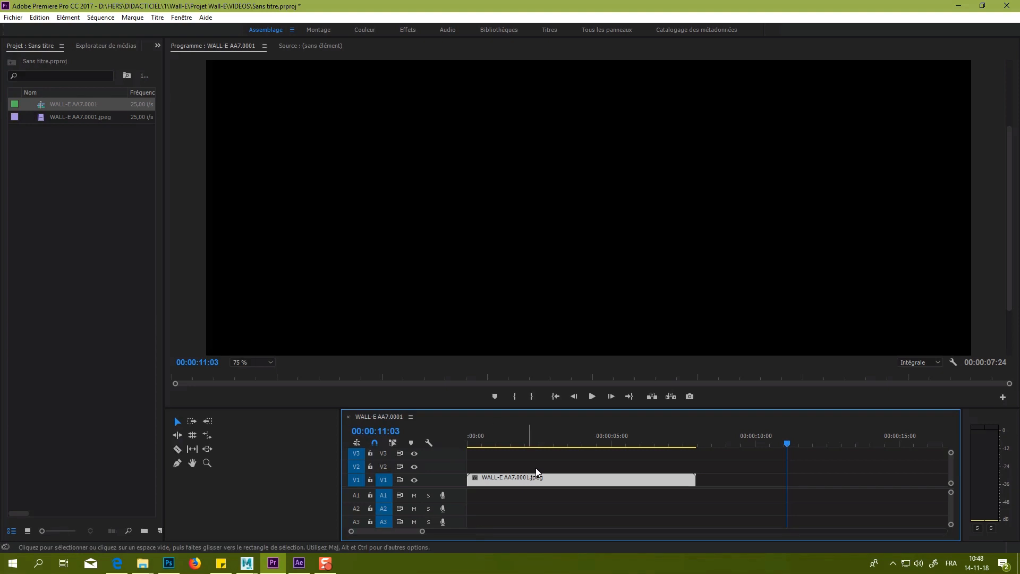
key(shift+F10)
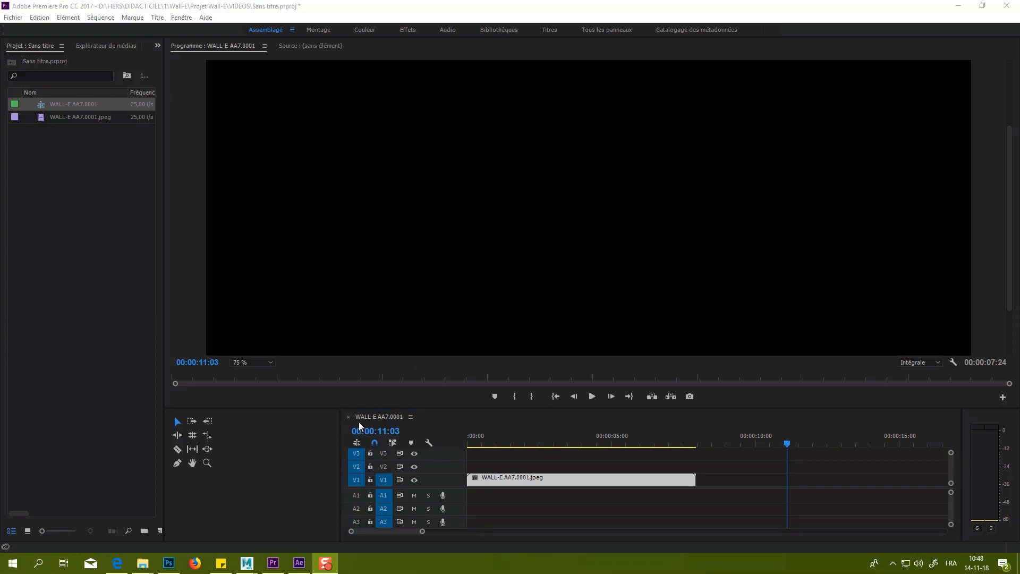
Export the sequence with matching sequence settings as WALL-E AA7.0001.mpeg in the VIDEOS folder.
click(13, 18)
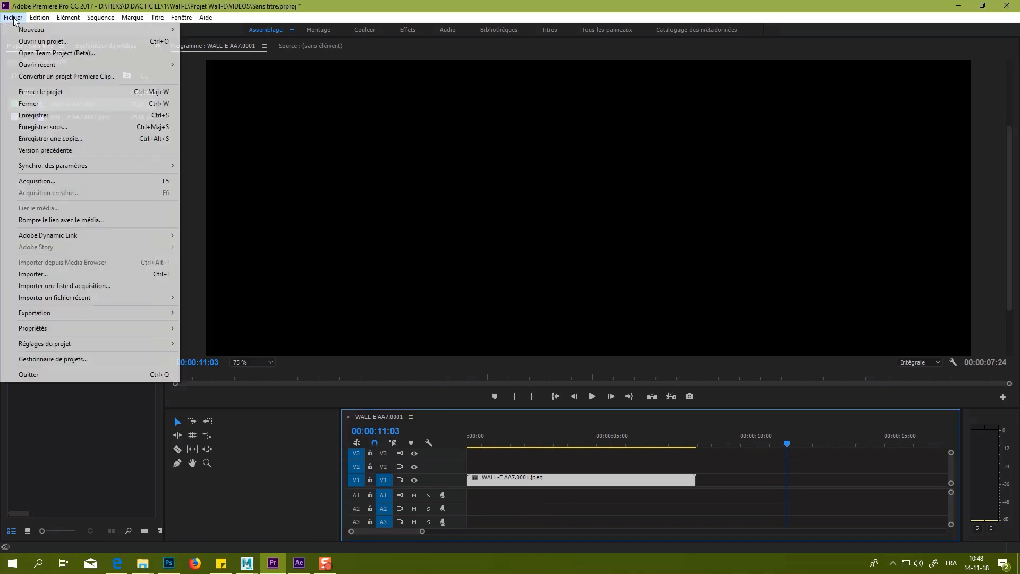
mouse_move(88, 314)
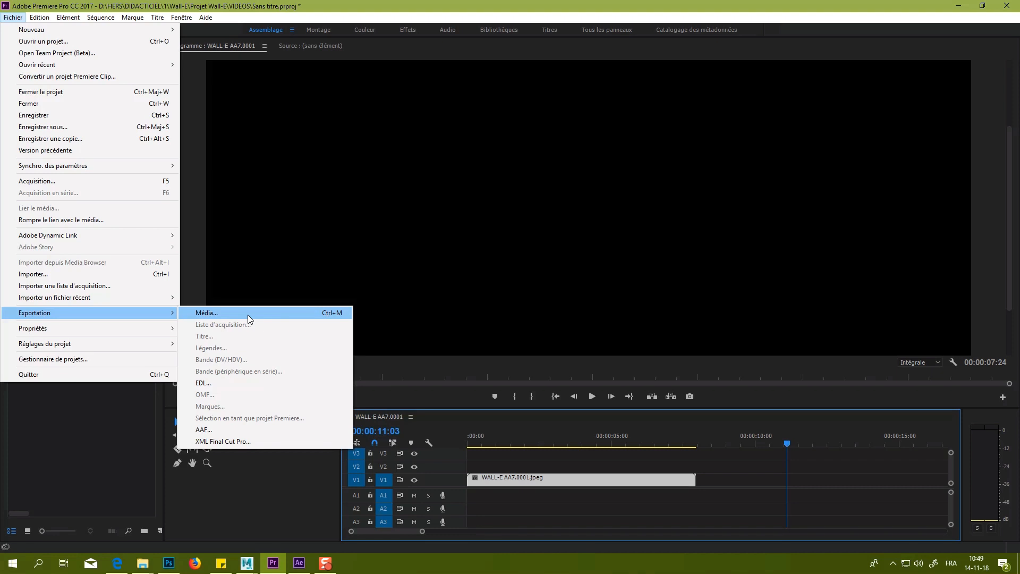
click(247, 314)
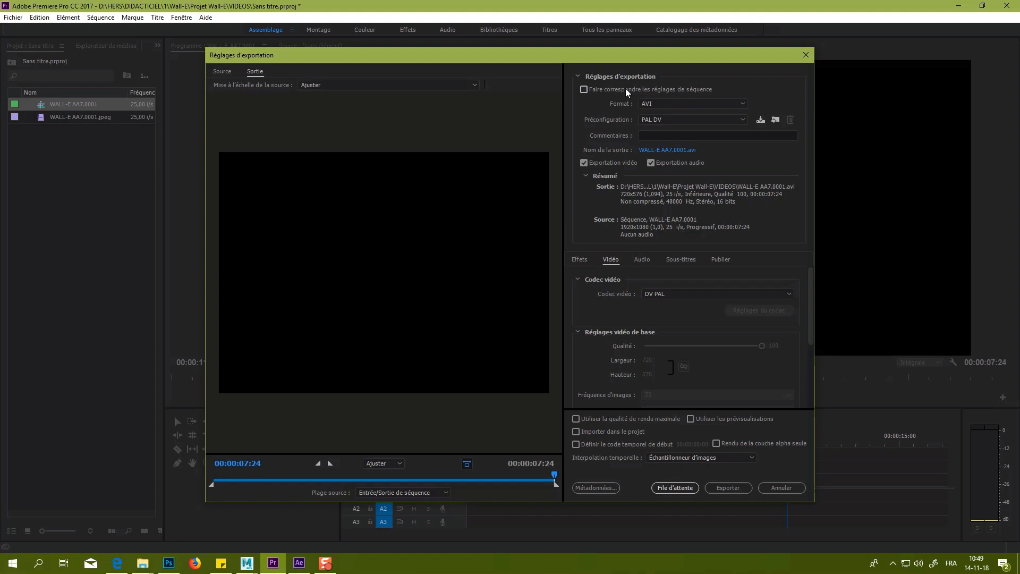
click(624, 92)
click(688, 151)
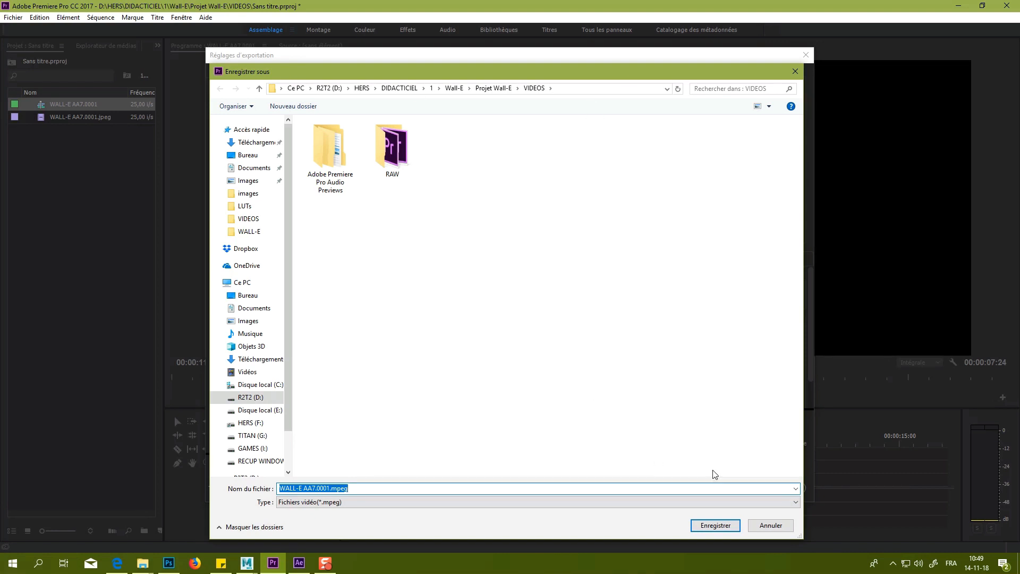
click(721, 524)
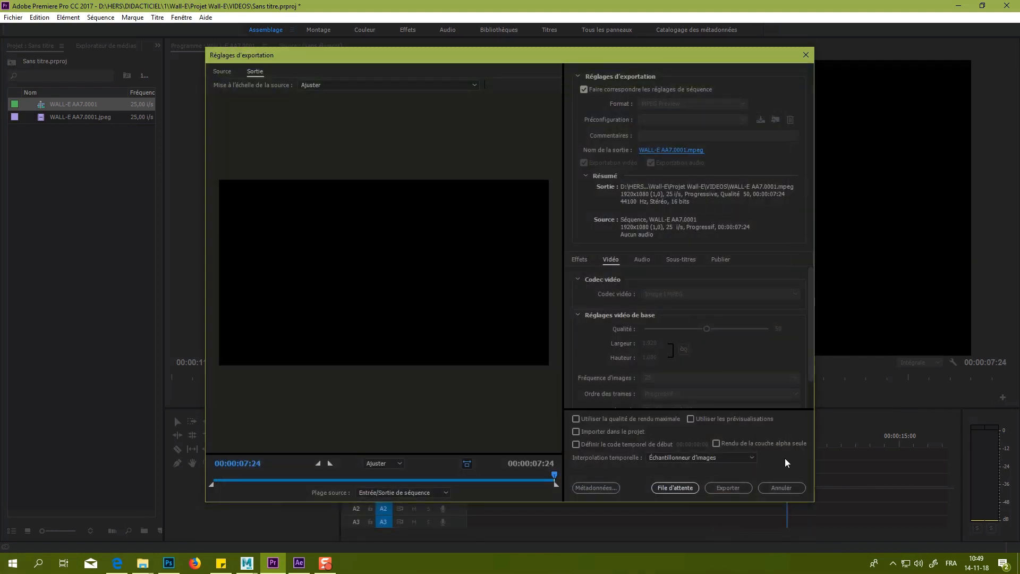
click(741, 491)
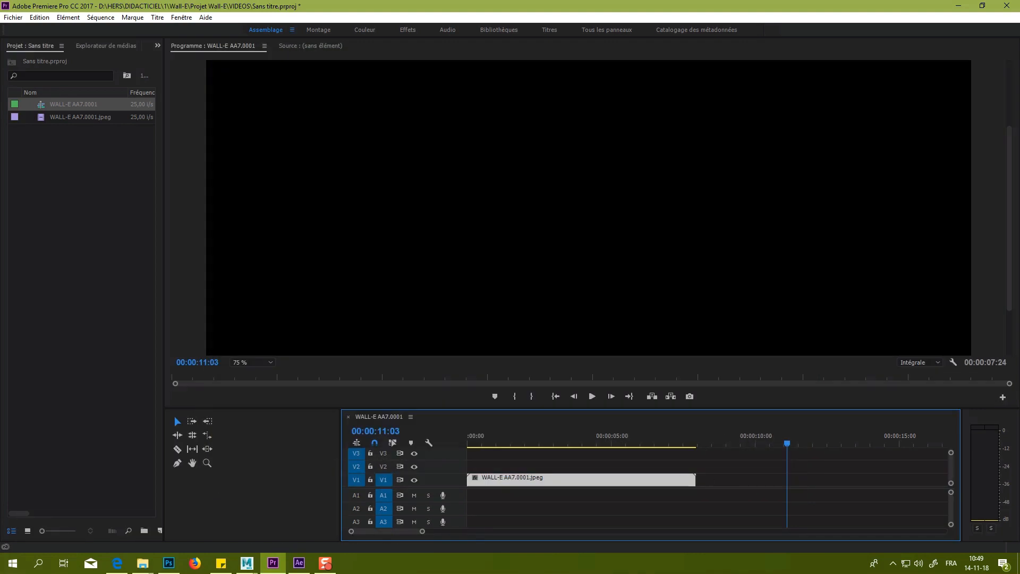
Open the exported WALL-E AA7.0001.mpeg from the VIDEOS folder in VLC, declining the crash report, to watch it.
drag(0, 361, 589, 135)
click(618, 260)
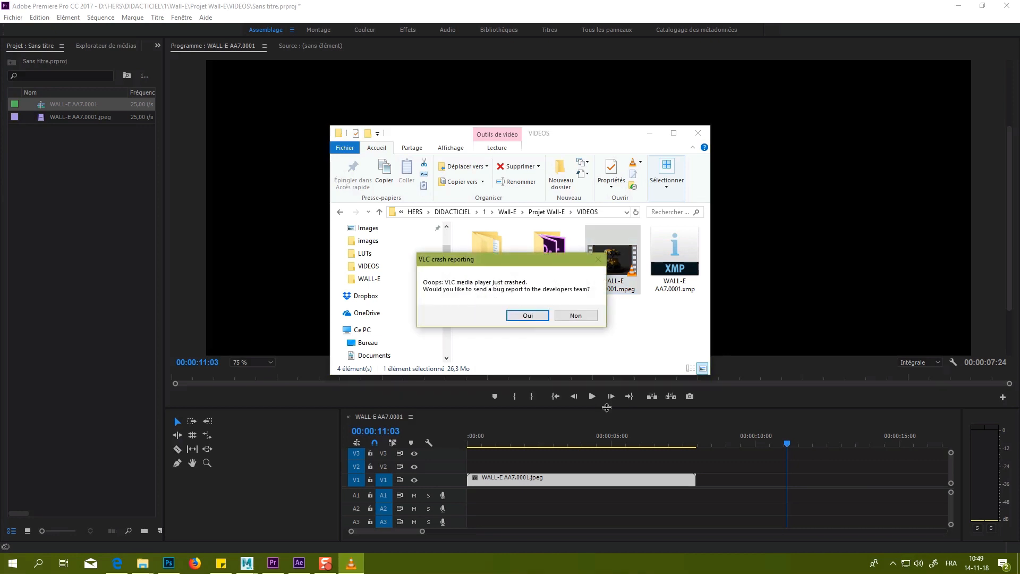
click(576, 316)
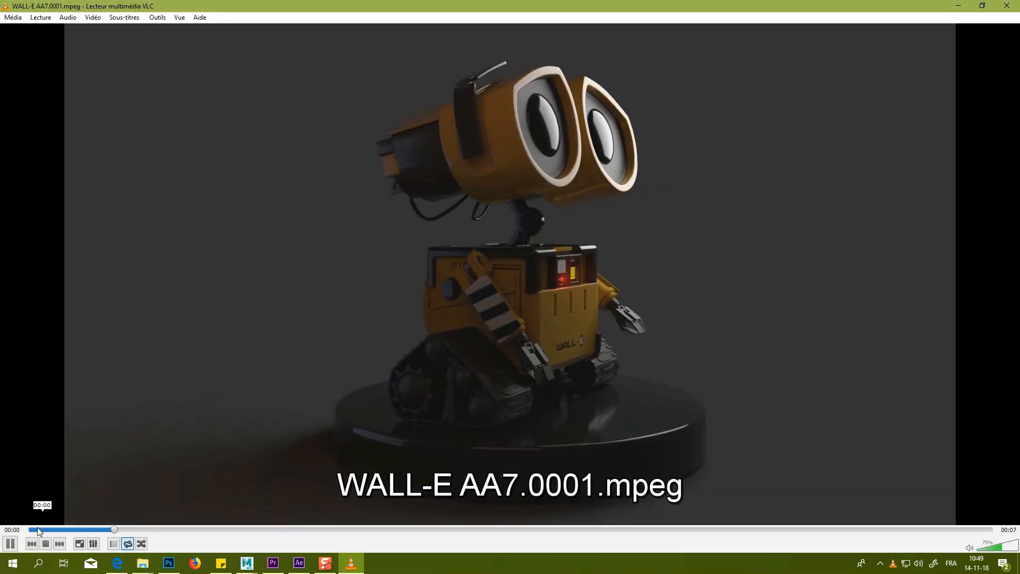
Watch the exported WALL-E turntable video in full screen, pause it and close the player.
double_click(290, 432)
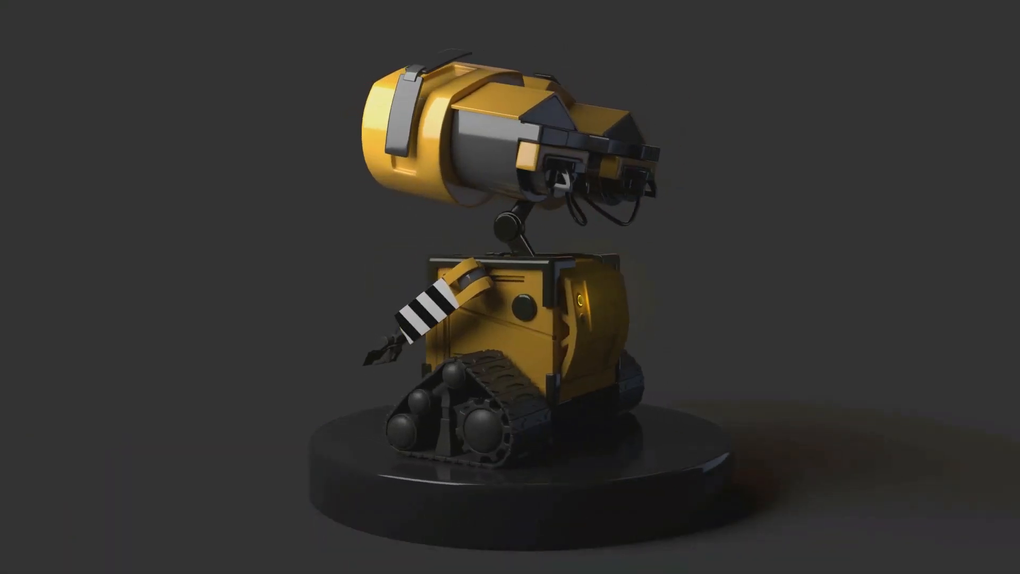
mouse_move(328, 309)
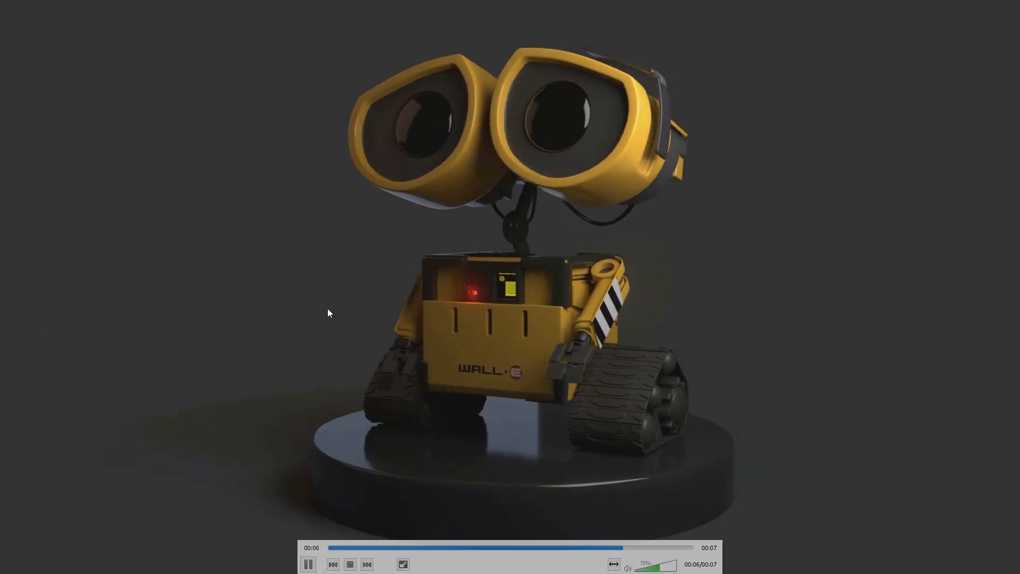
key(space)
key(Escape)
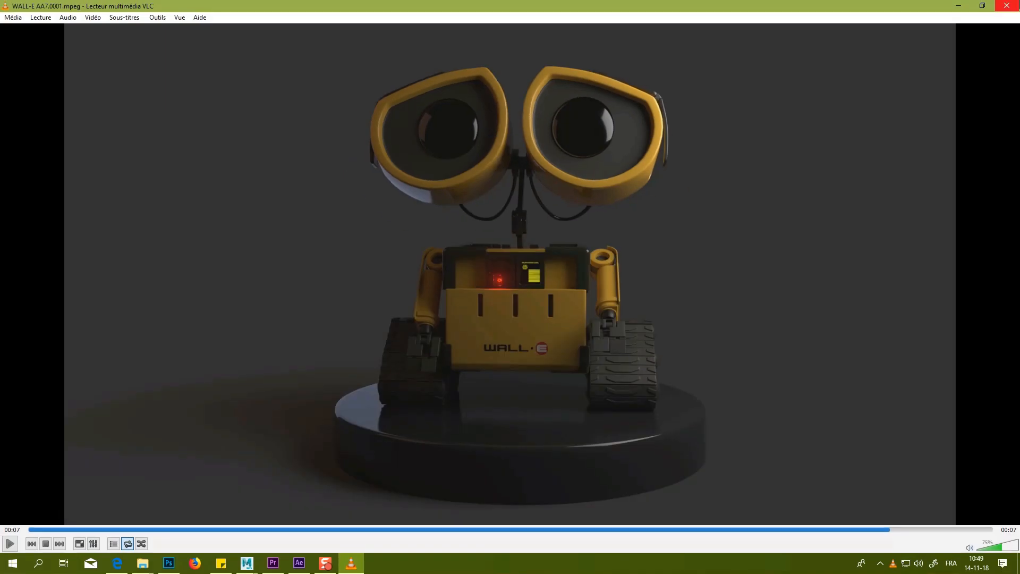
click(1007, 5)
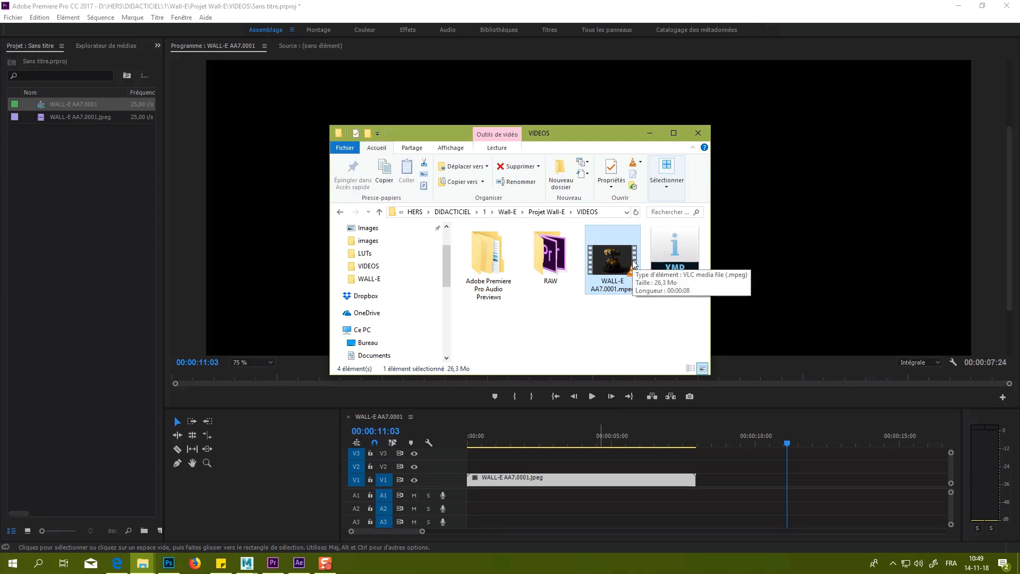
Minimise the VIDEOS folder window, switch to After Effects and import WALL-E AA7.0001.mpeg from the VIDEOS folder.
click(609, 211)
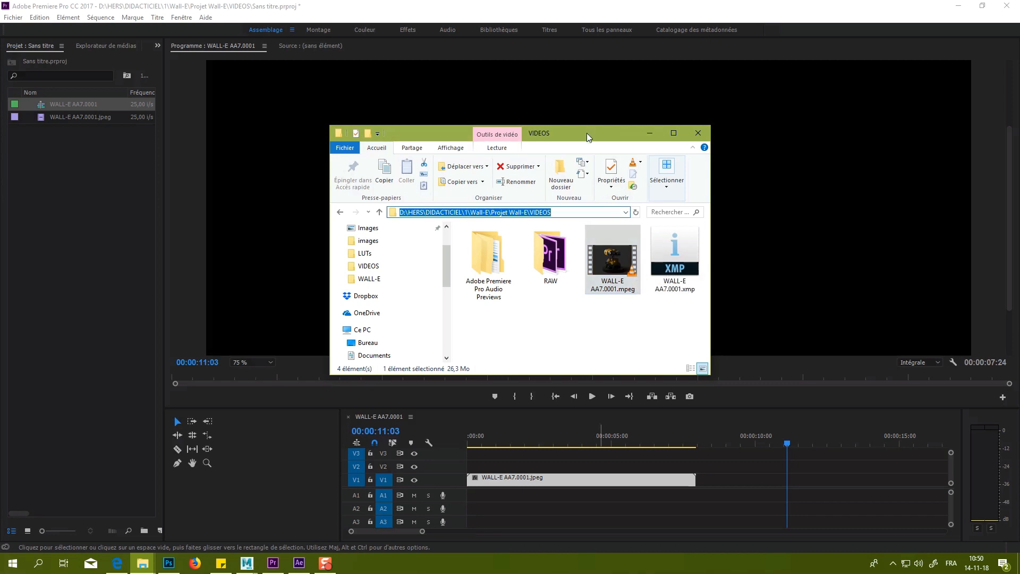
click(649, 132)
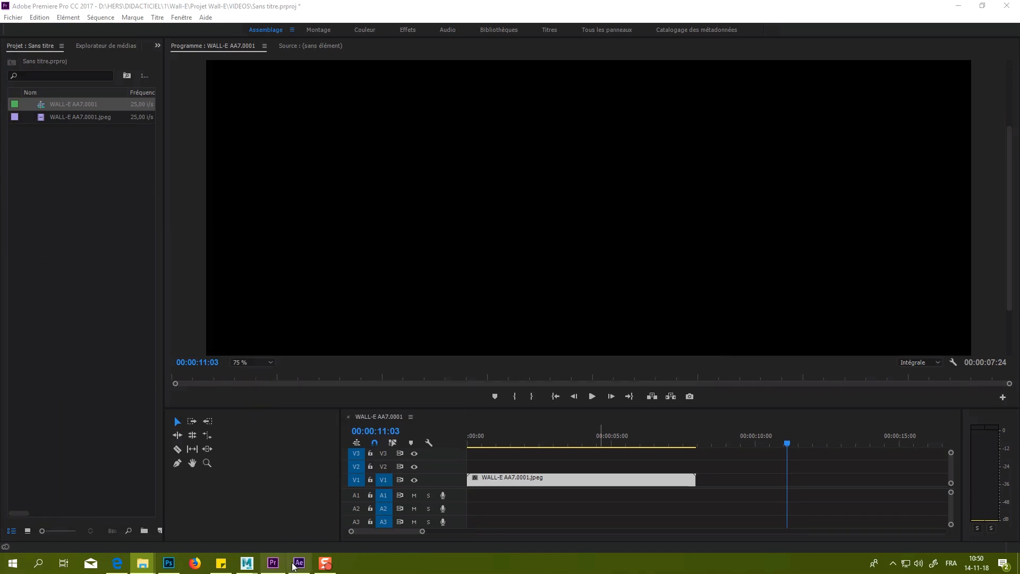
click(299, 563)
click(44, 166)
double_click(45, 166)
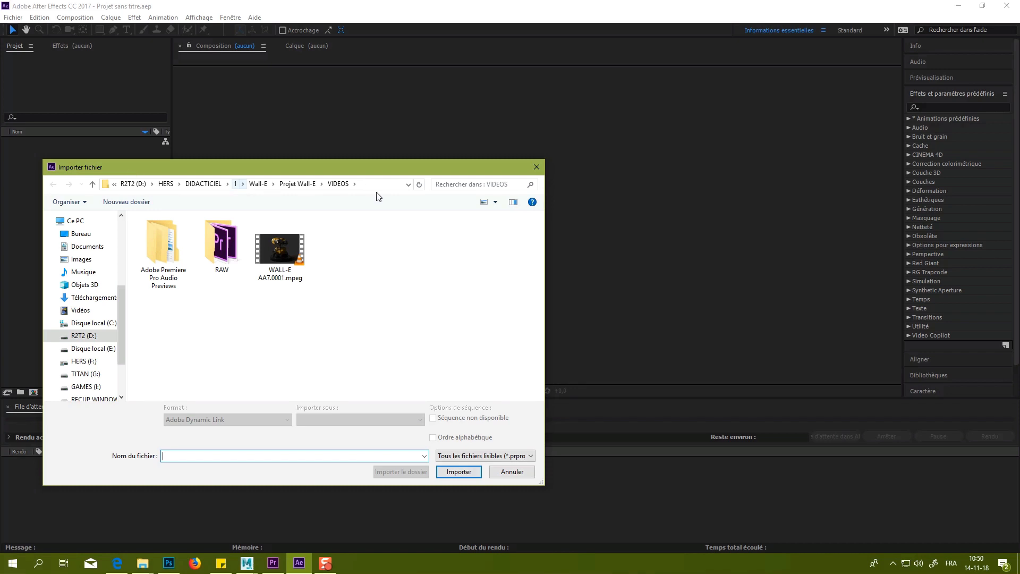
click(274, 277)
click(459, 471)
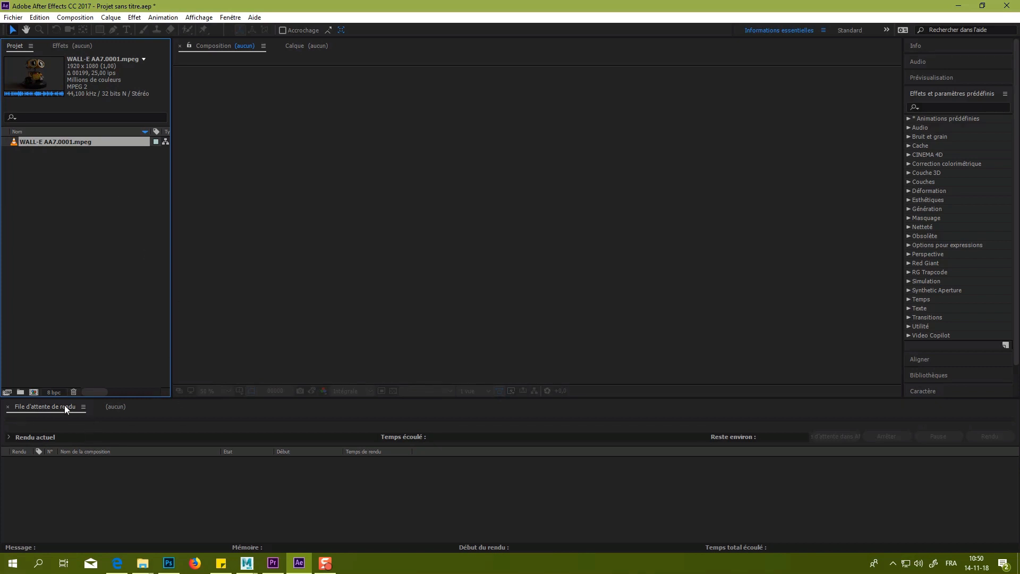
Create a new composition from the WALL-E AA7.0001.mpeg footage so that it takes over the clip's settings.
click(56, 196)
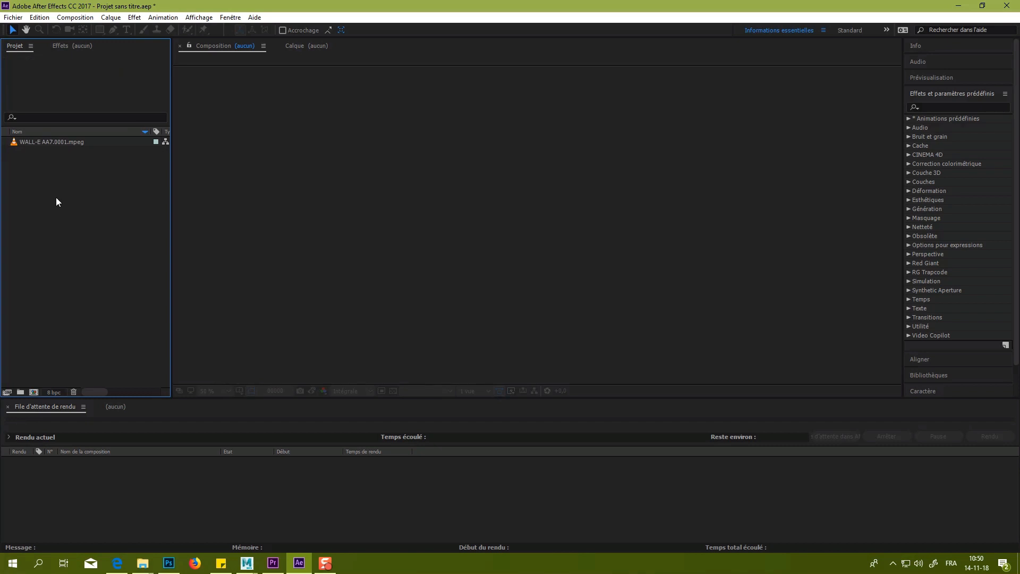
click(70, 144)
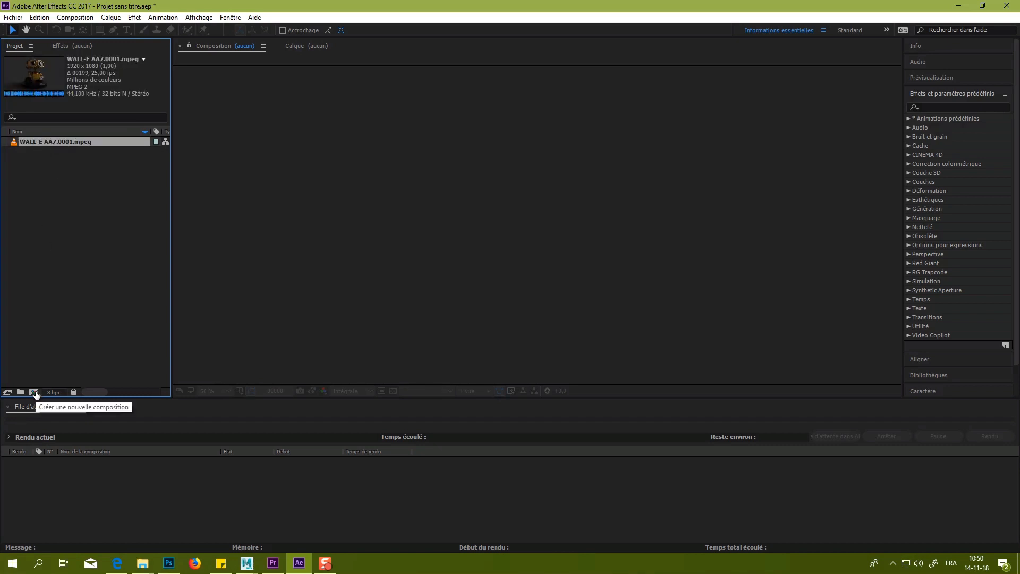
drag(53, 142, 34, 390)
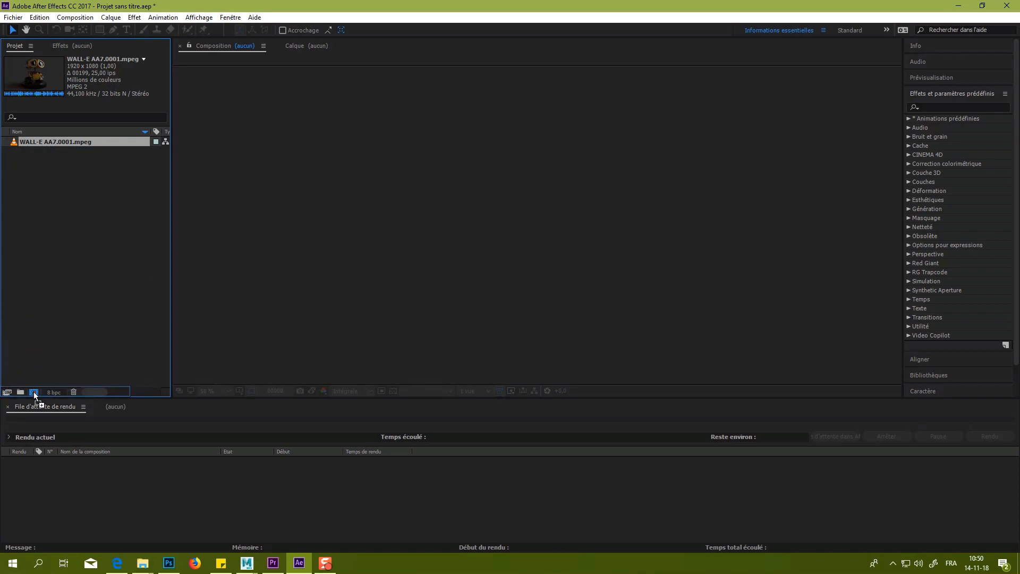
drag(34, 392, 33, 391)
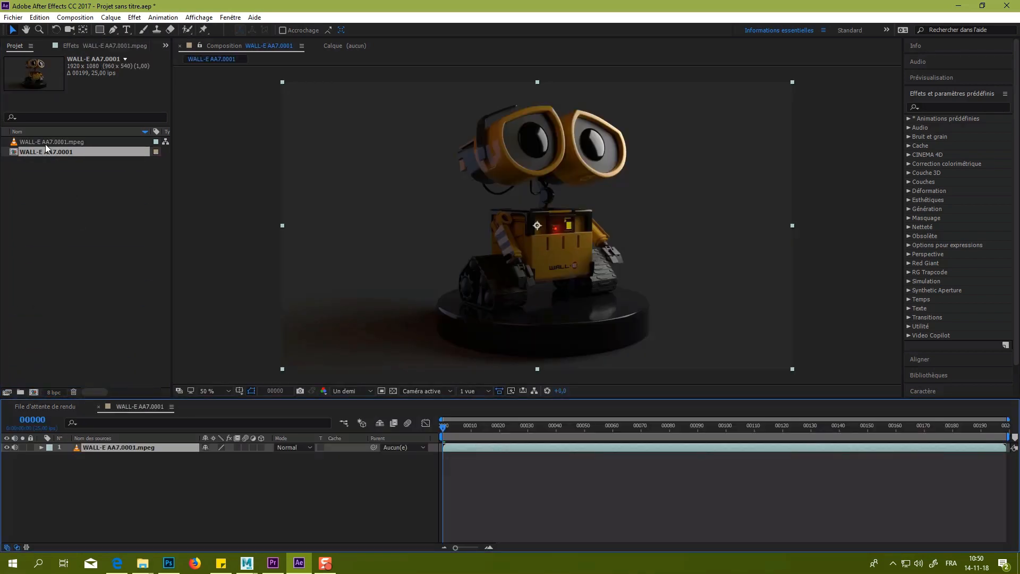
Compare the source footage with the new composition in the project and scrub through the composition's timeline.
click(56, 173)
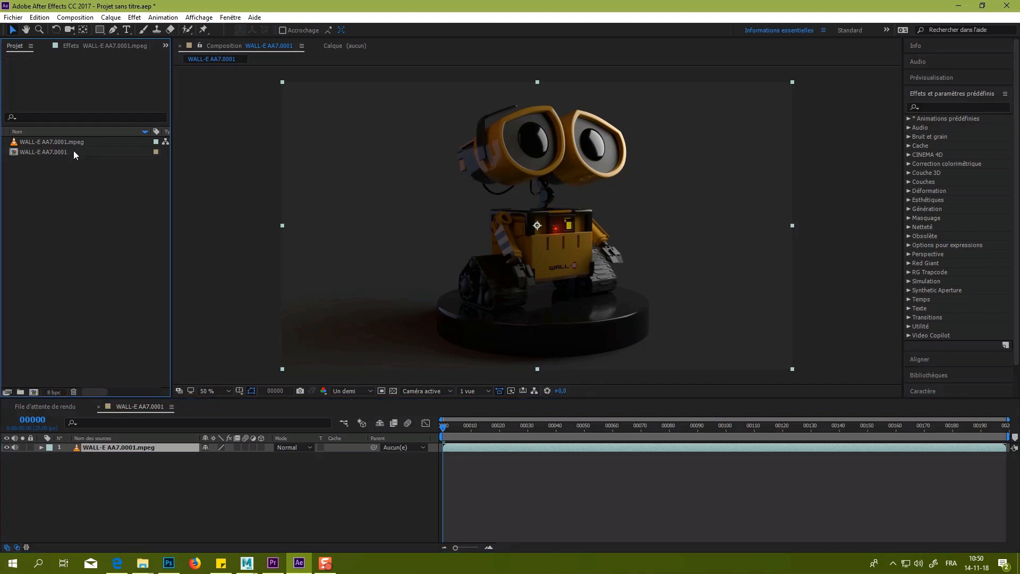
click(49, 152)
click(50, 142)
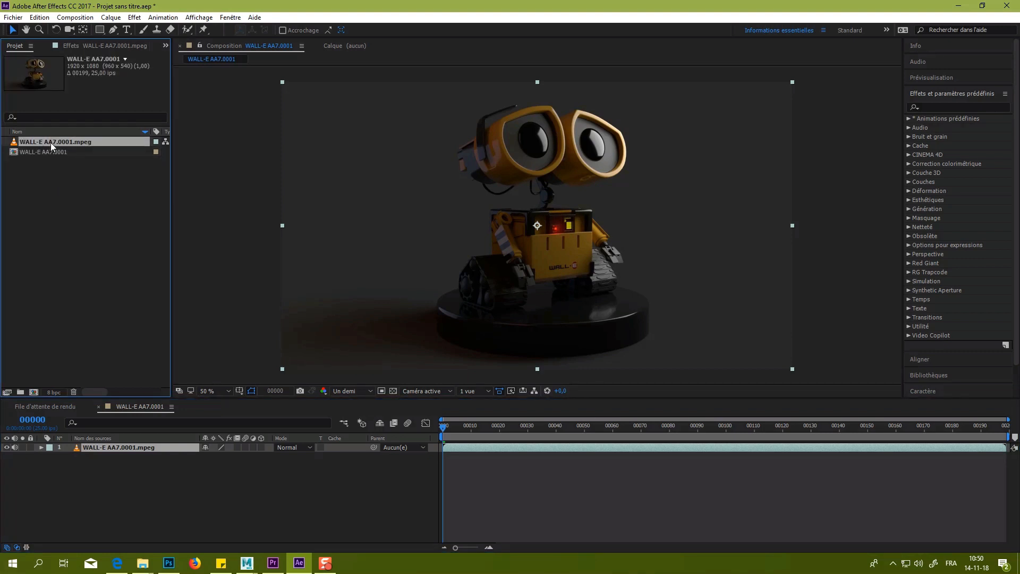
click(50, 152)
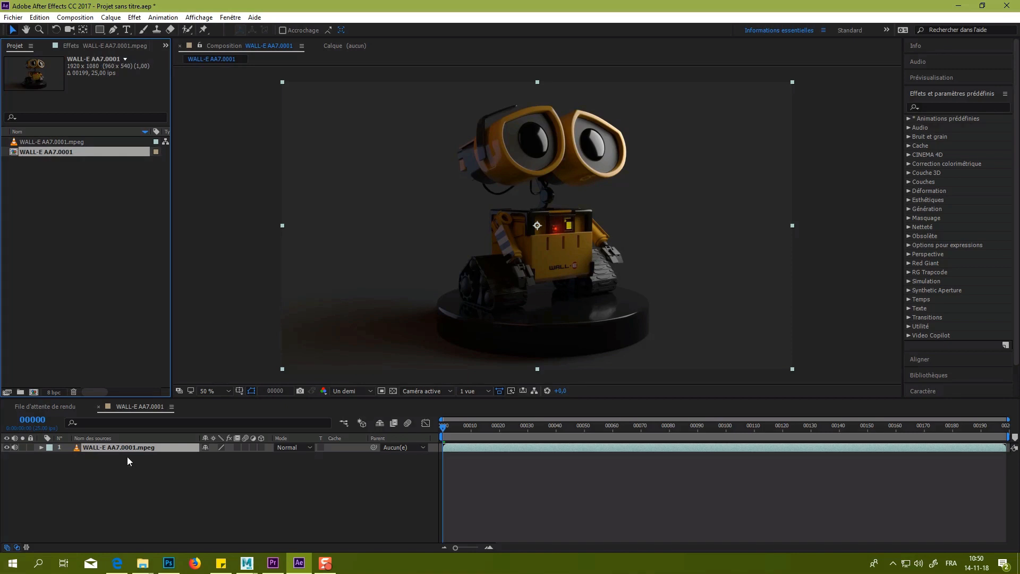
drag(487, 420, 368, 430)
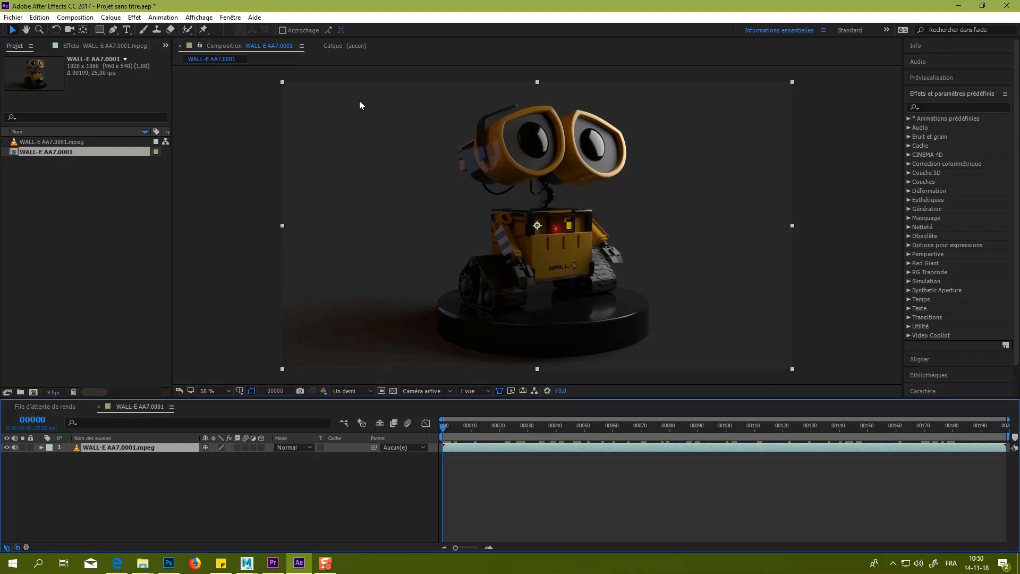
Add a black 1920 x 1080 px solid named Vignette above the WALL-E footage layer.
right_click(104, 495)
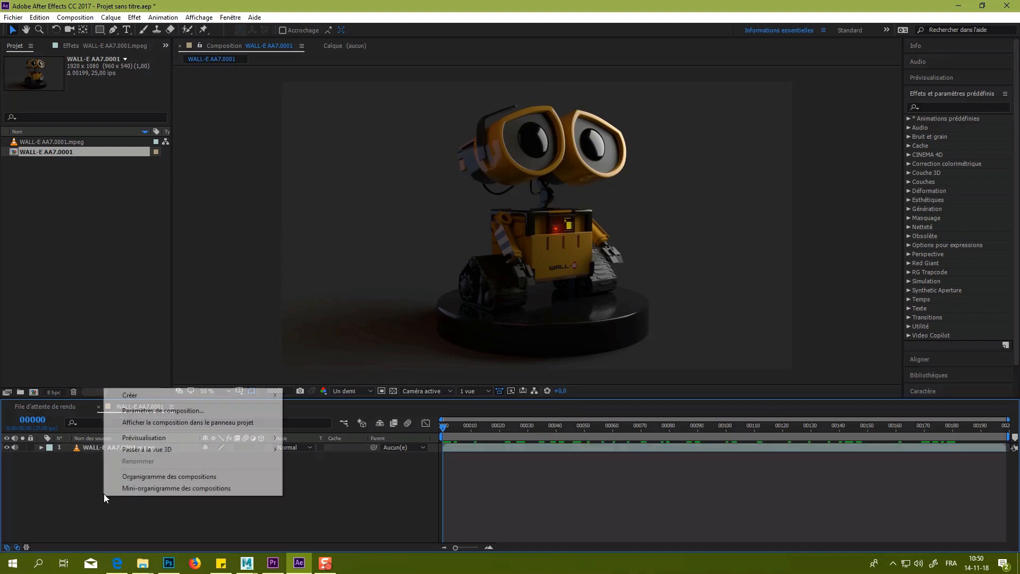
mouse_move(140, 395)
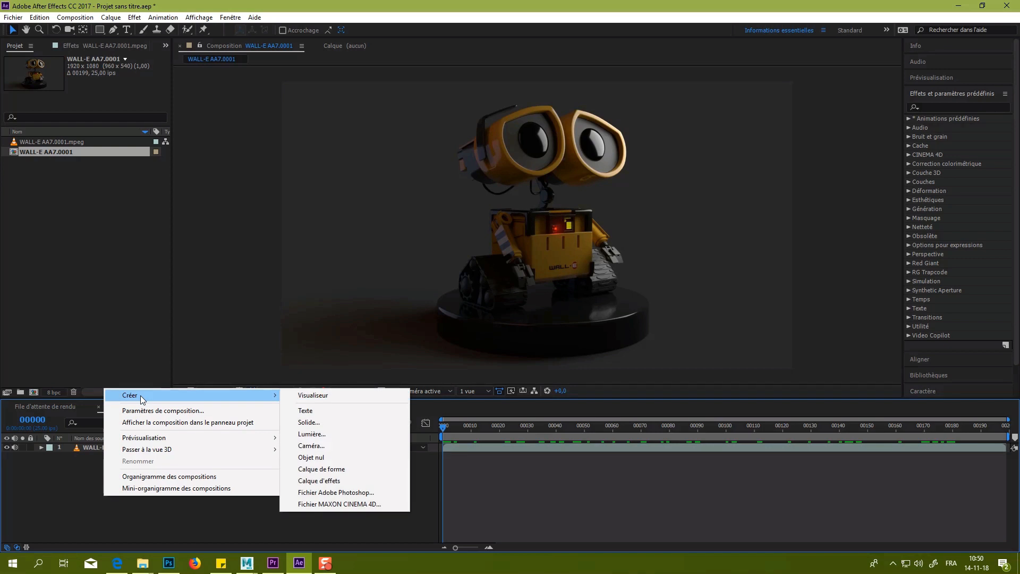
click(349, 424)
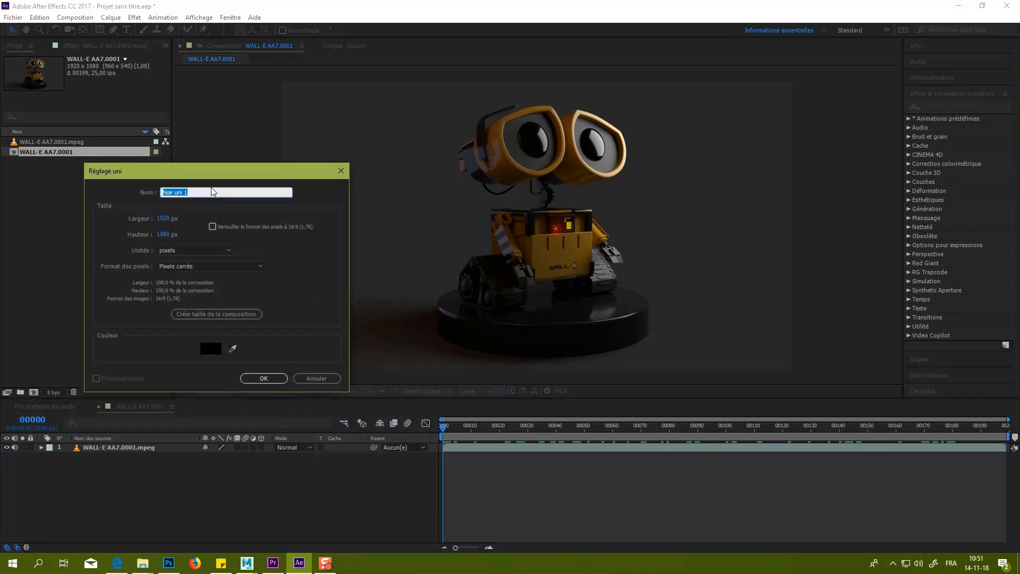
text(Vignette)
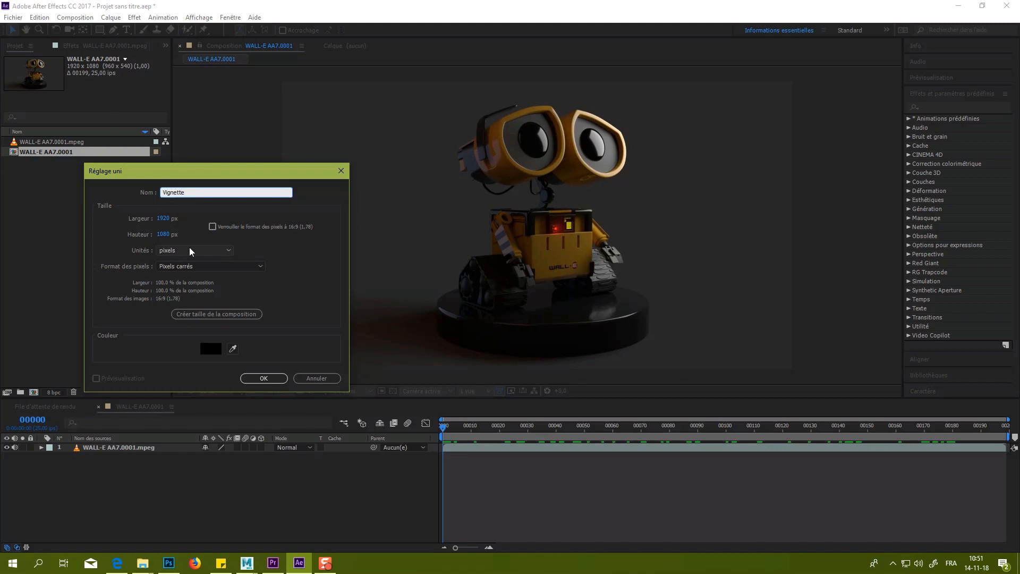
click(263, 378)
click(190, 509)
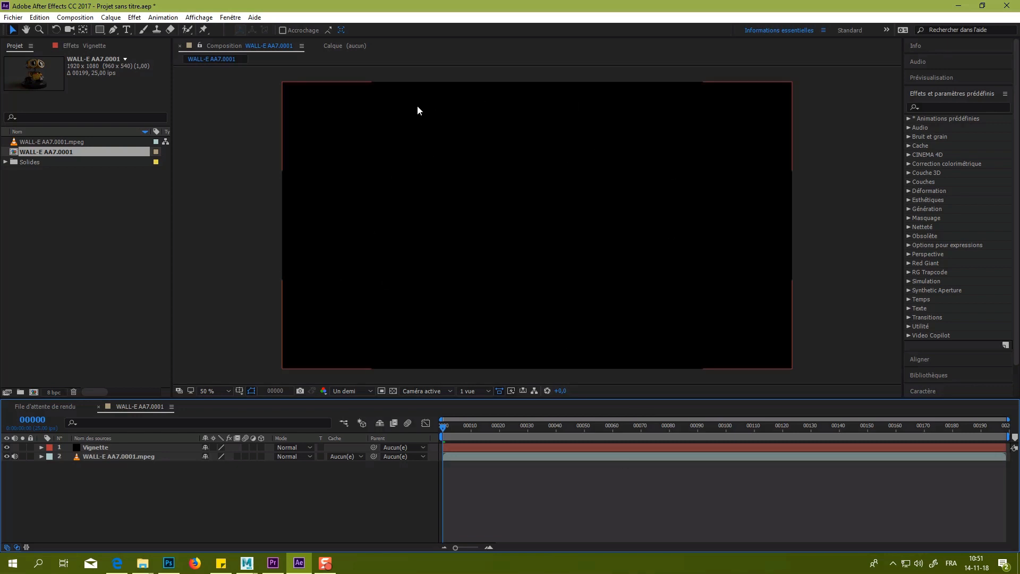
Choose the Ellipse tool as the active shape tool.
click(100, 30)
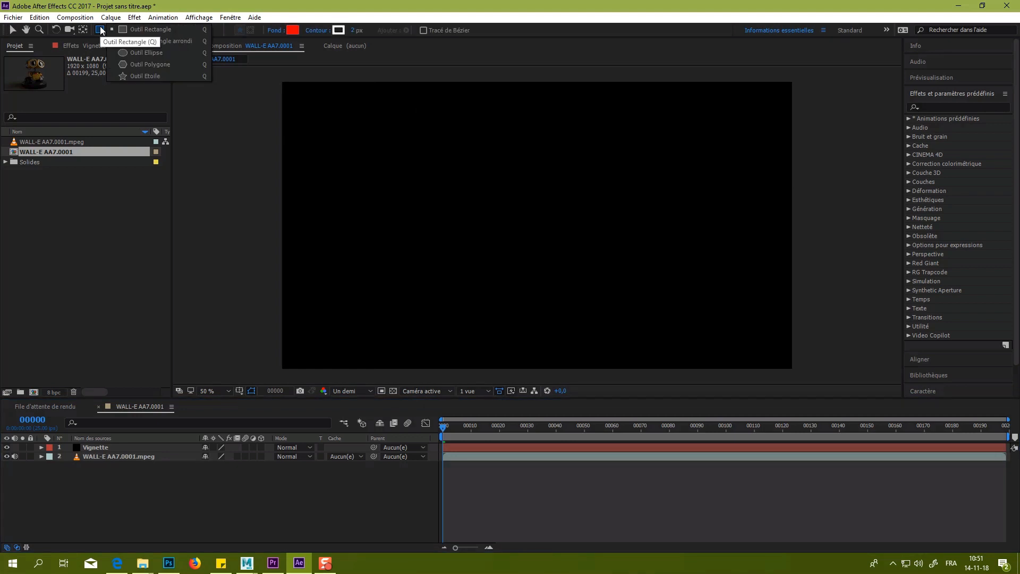
click(131, 53)
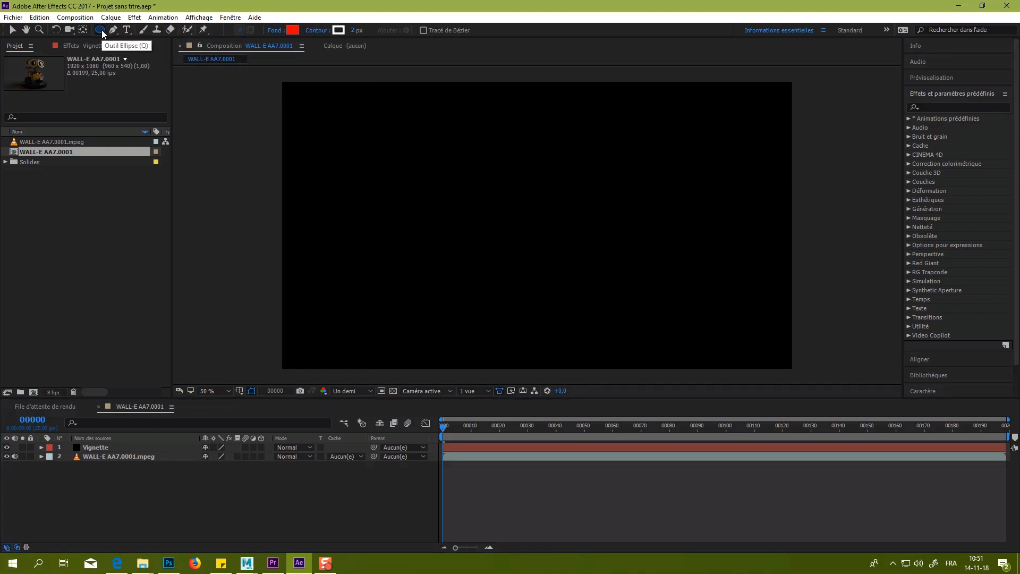
double_click(101, 29)
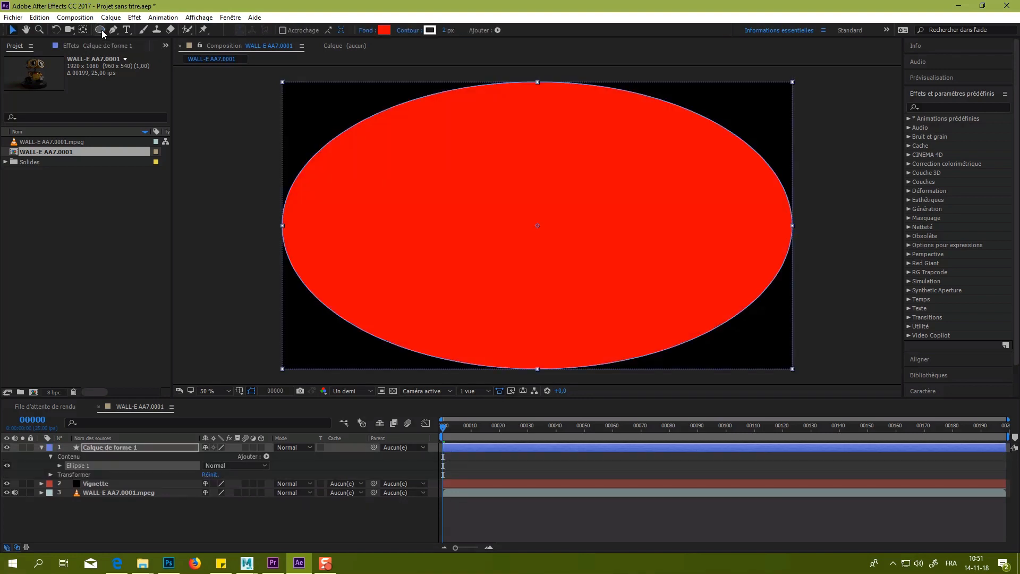
click(153, 520)
key(ctrl+z)
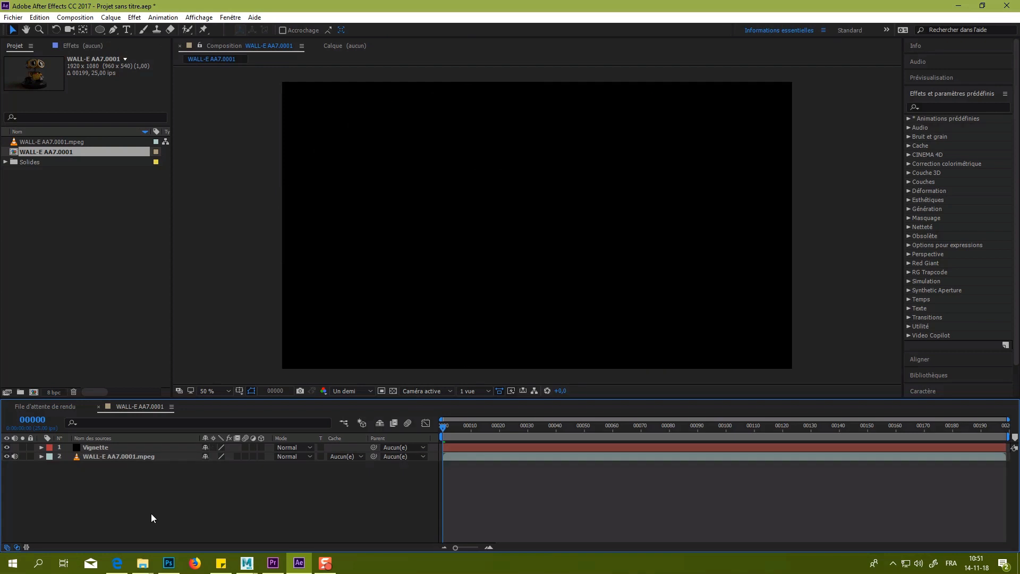
Add an elliptical mask filling the whole frame to the Vignette layer and invert it.
click(113, 441)
click(116, 449)
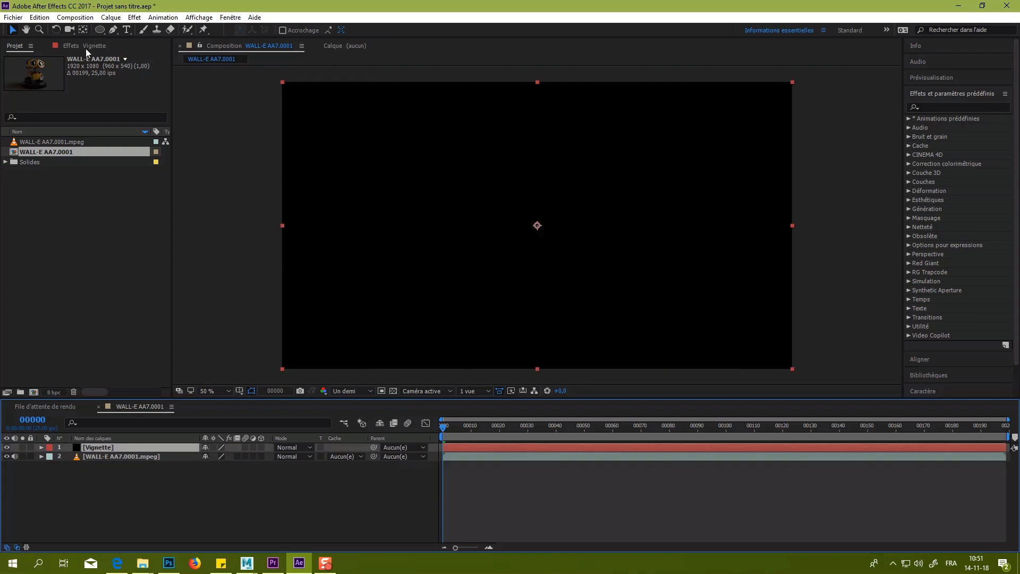
double_click(99, 30)
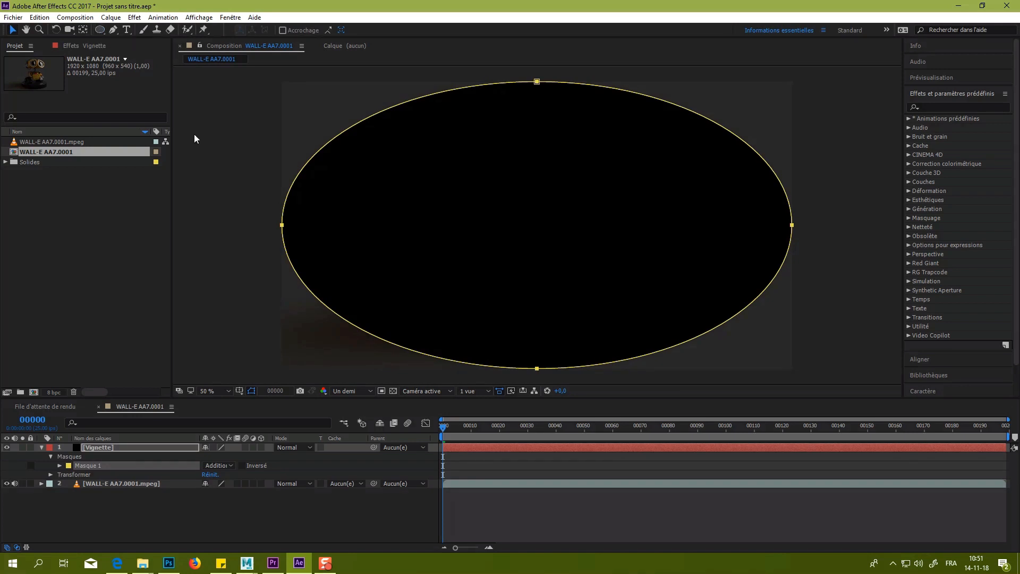
click(246, 465)
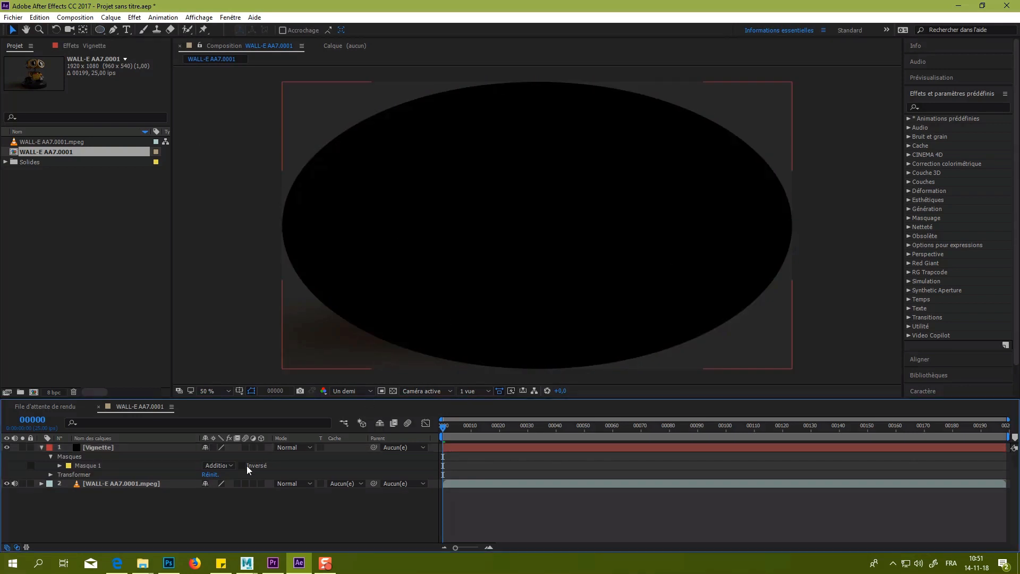
click(243, 465)
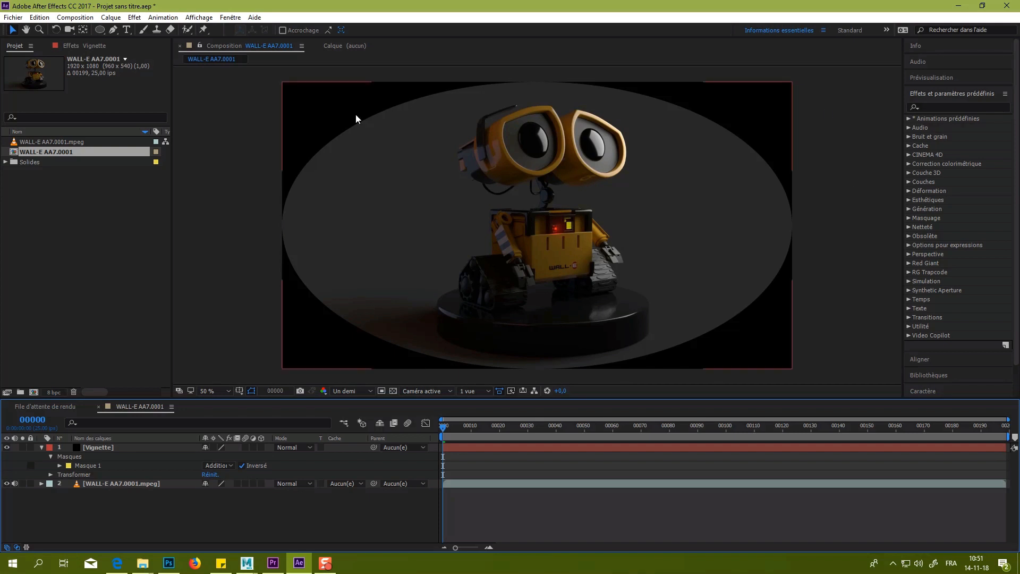
Feather the Vignette layer's mask by 391 pixels, collapse the layer's properties and leave the layer selected.
click(59, 465)
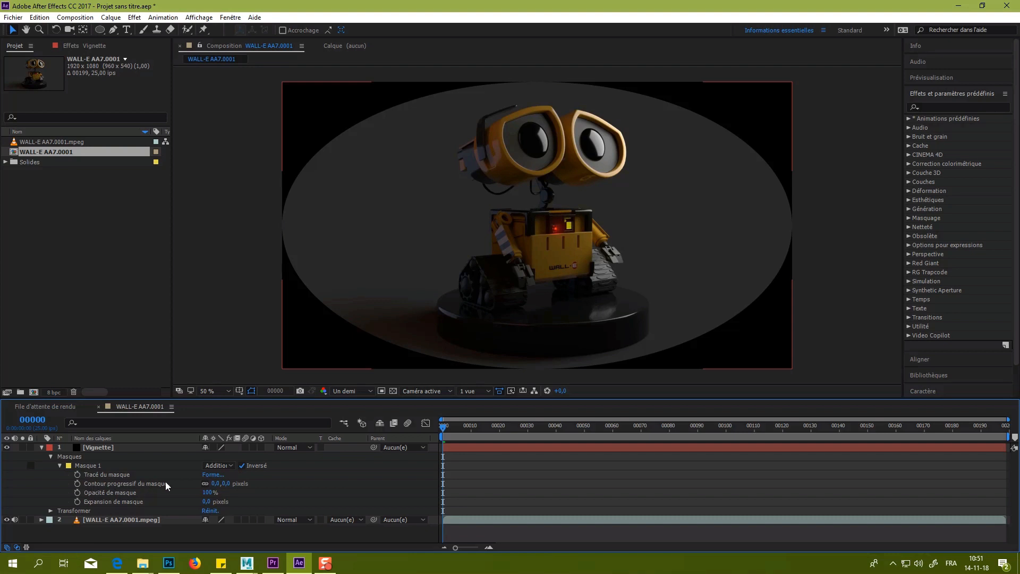
drag(215, 483, 432, 490)
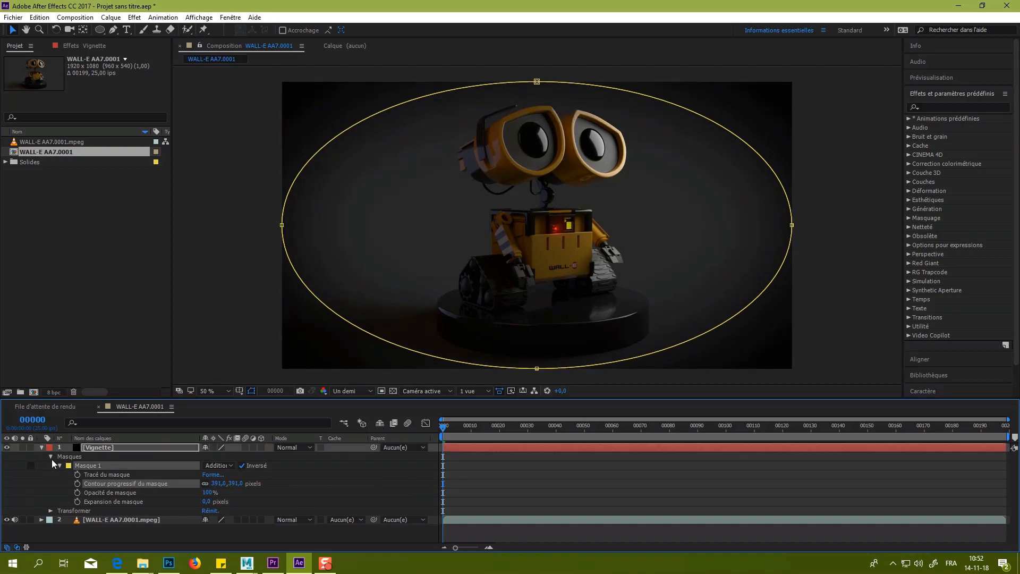
click(51, 457)
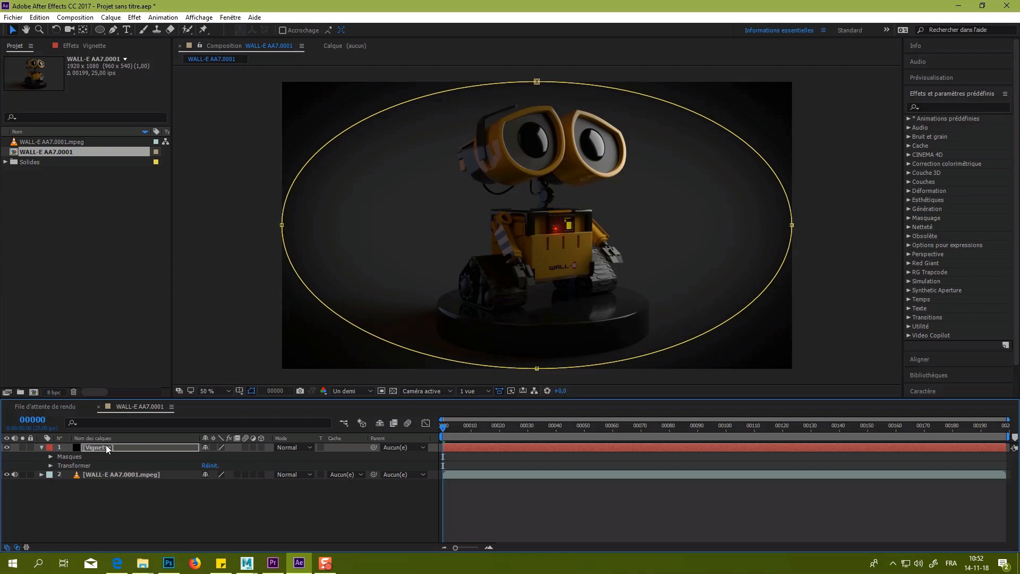
click(106, 447)
click(41, 447)
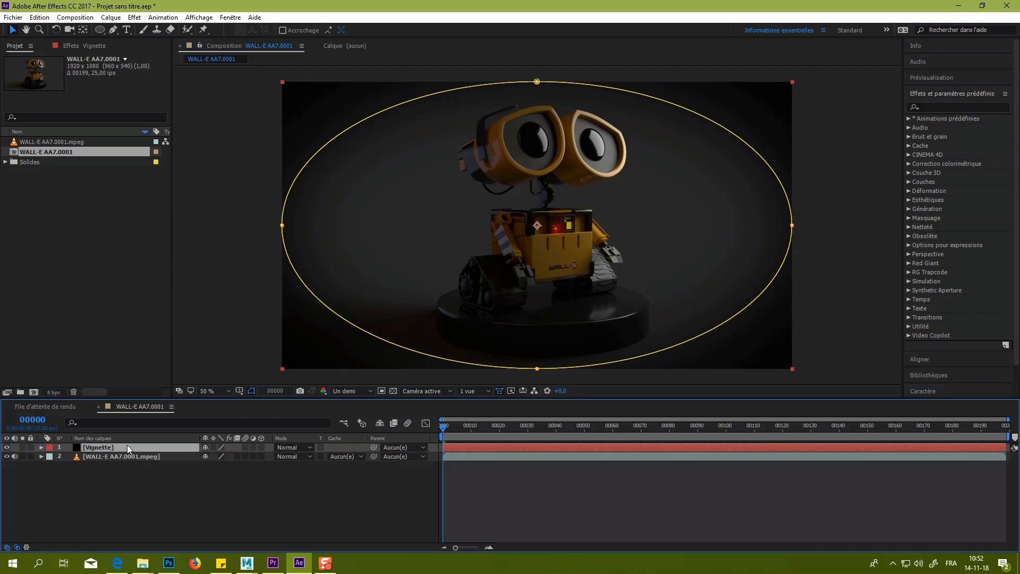
click(149, 506)
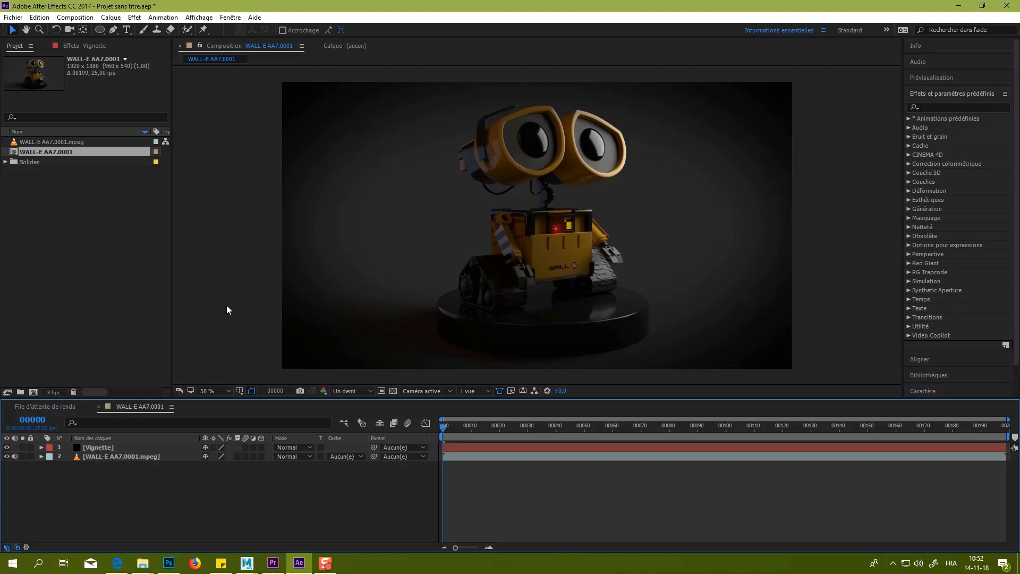
click(104, 448)
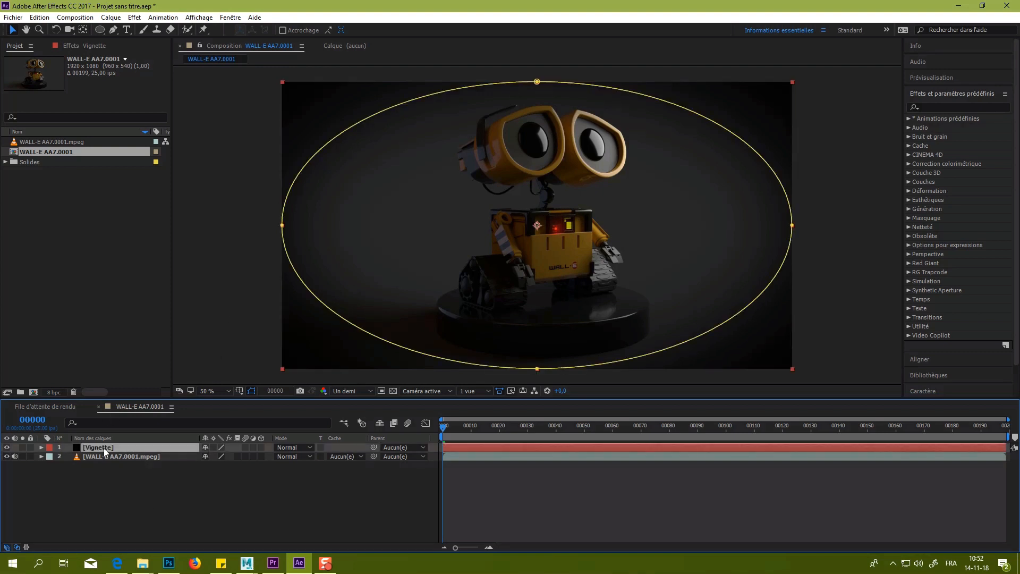
Set the Vignette layer's opacity to 33%, collapse its properties, and view the composition at frame 25.
key(t)
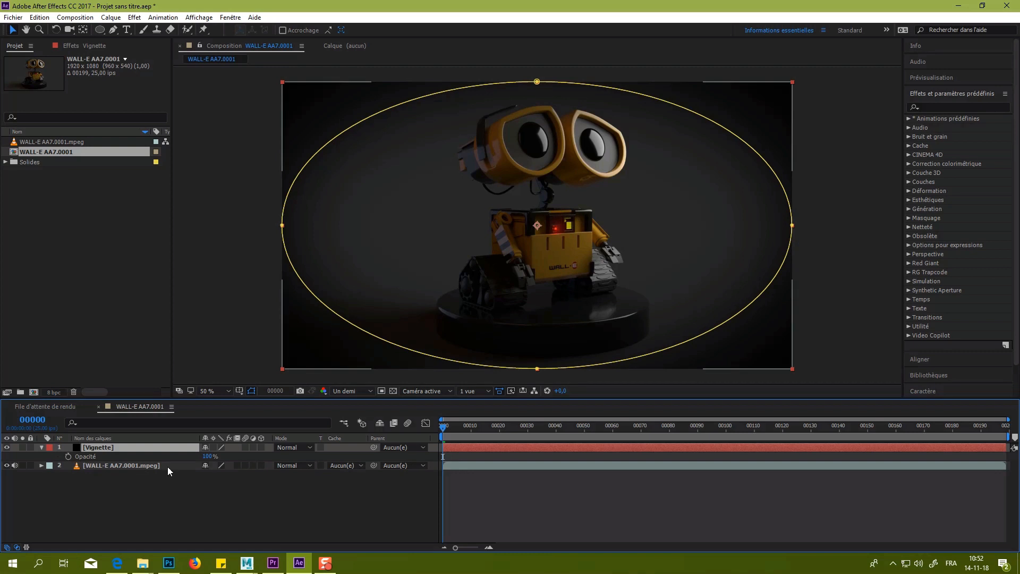
drag(208, 456, 139, 464)
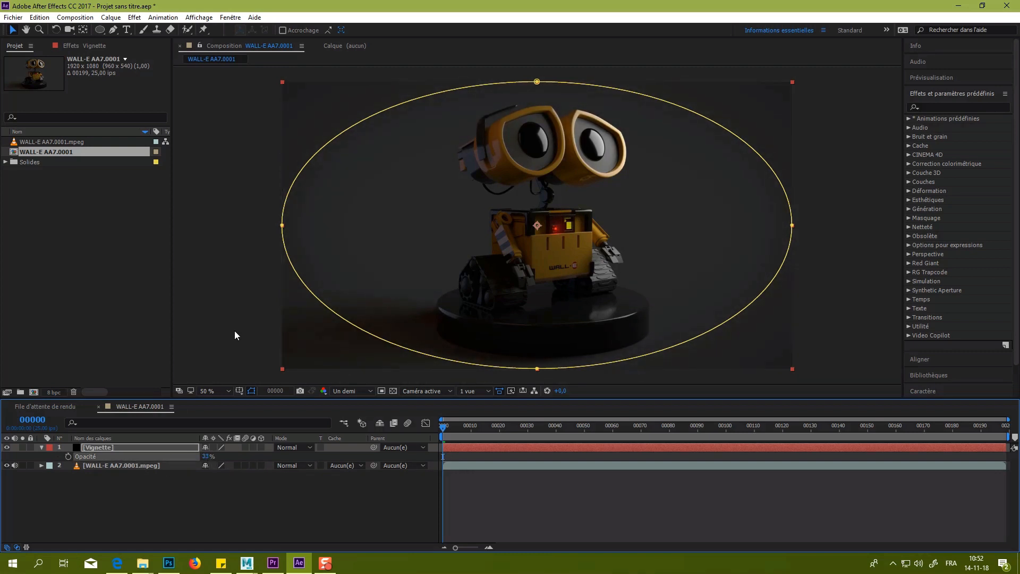
click(223, 358)
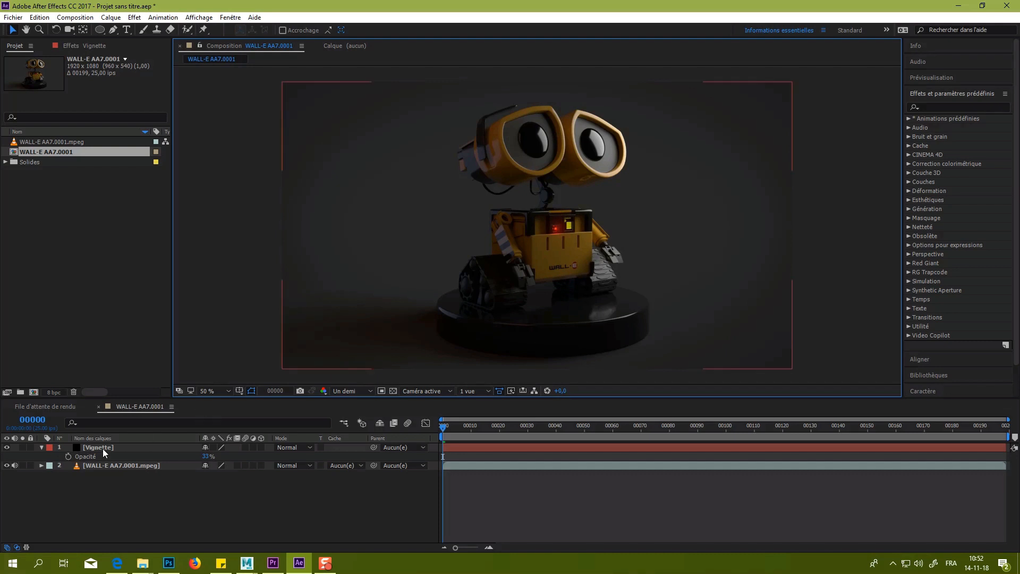
click(42, 447)
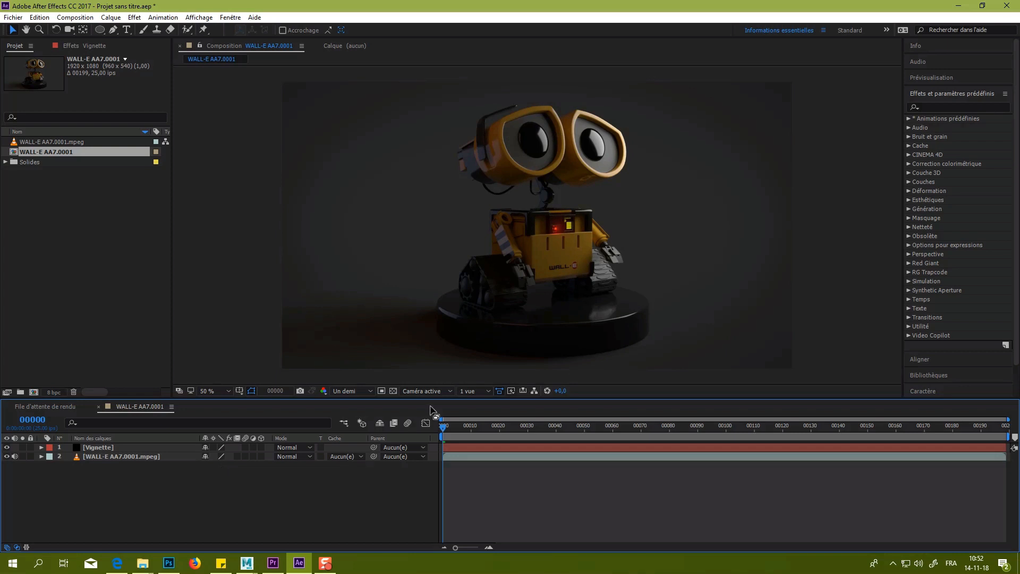
drag(446, 426, 515, 428)
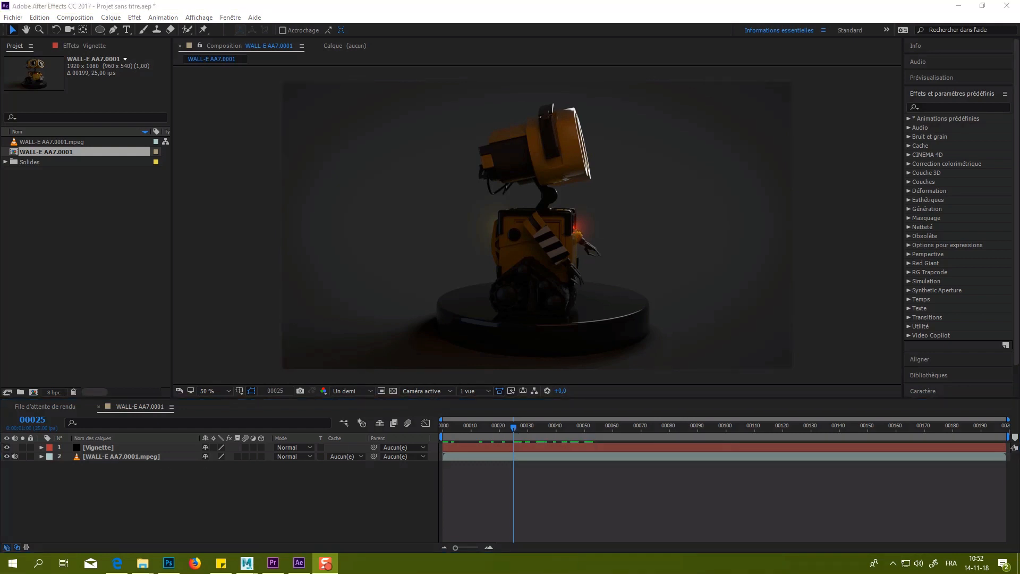
Duplicate the WALL-E footage layer under the name Teinte and lock the Vignette and original footage layers.
click(93, 456)
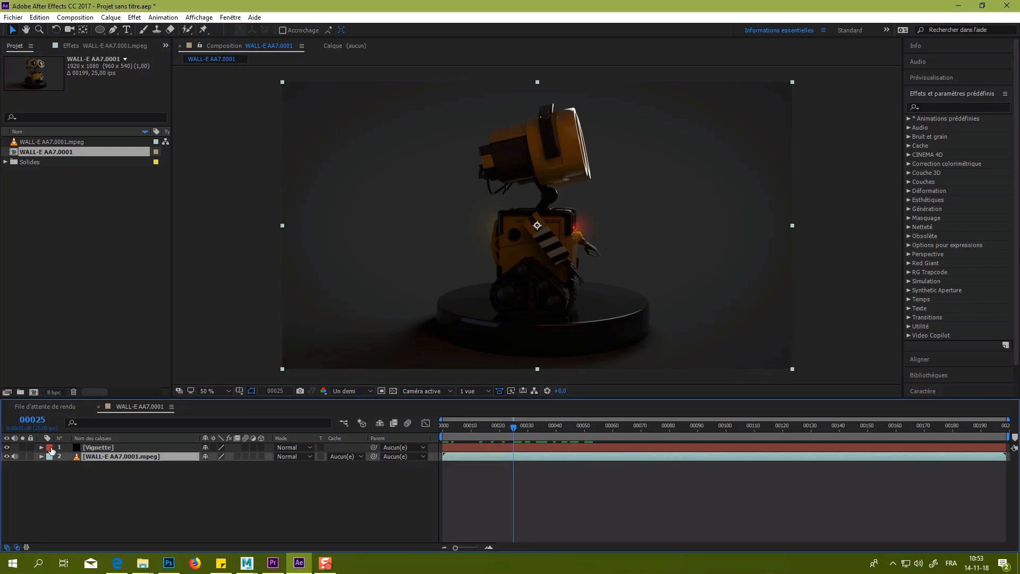
key(ctrl+d)
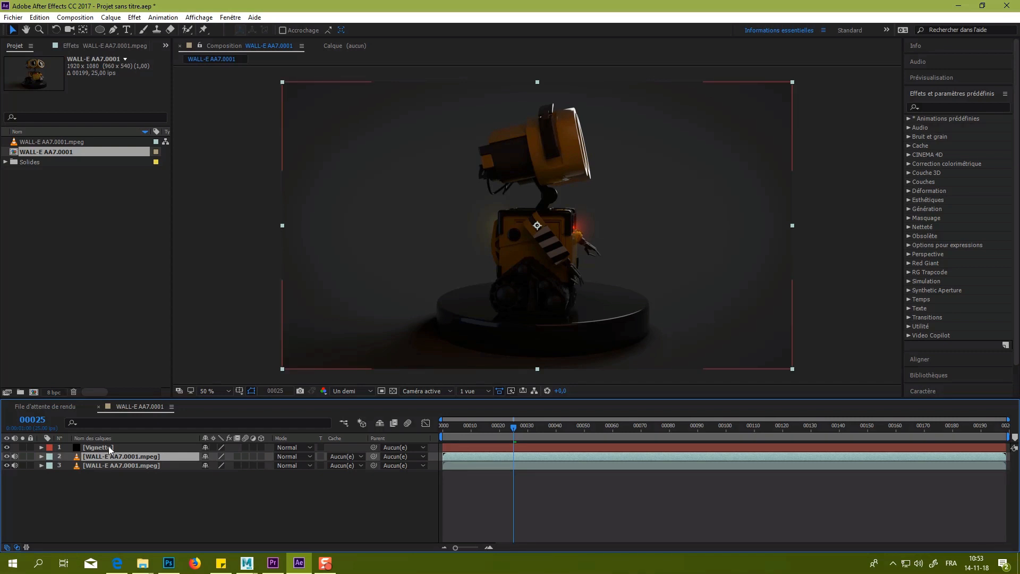
key(Return)
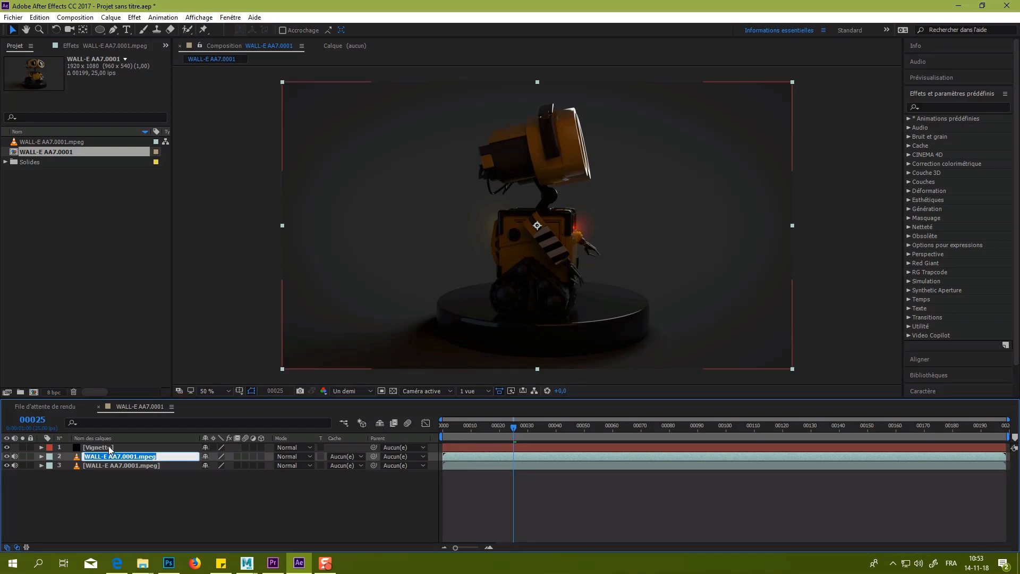
text(Teinte)
key(Return)
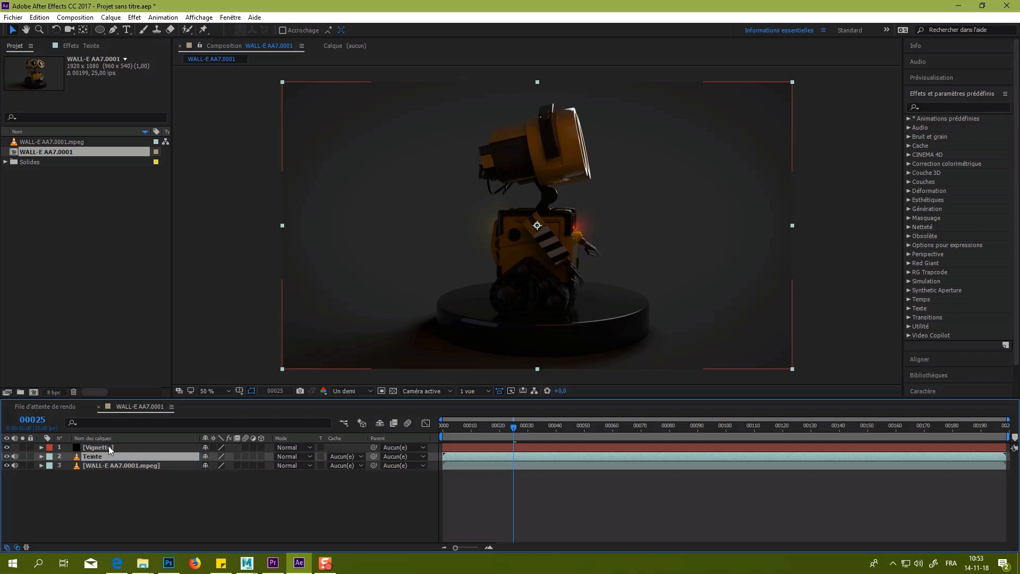
click(30, 465)
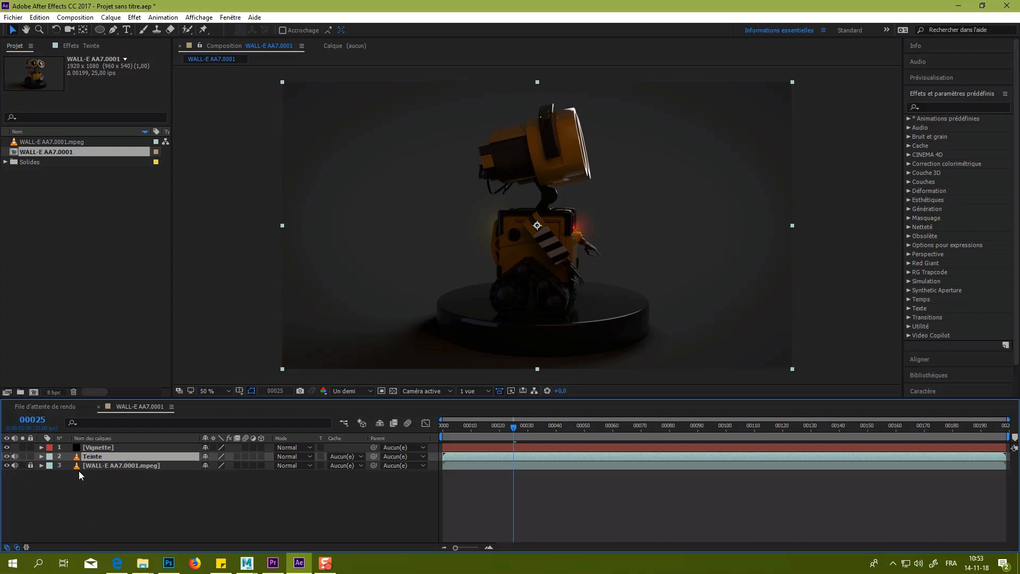
click(30, 447)
Find the Lumetri Color effect, apply it to the Teinte layer and expand its Correction de base settings.
click(960, 105)
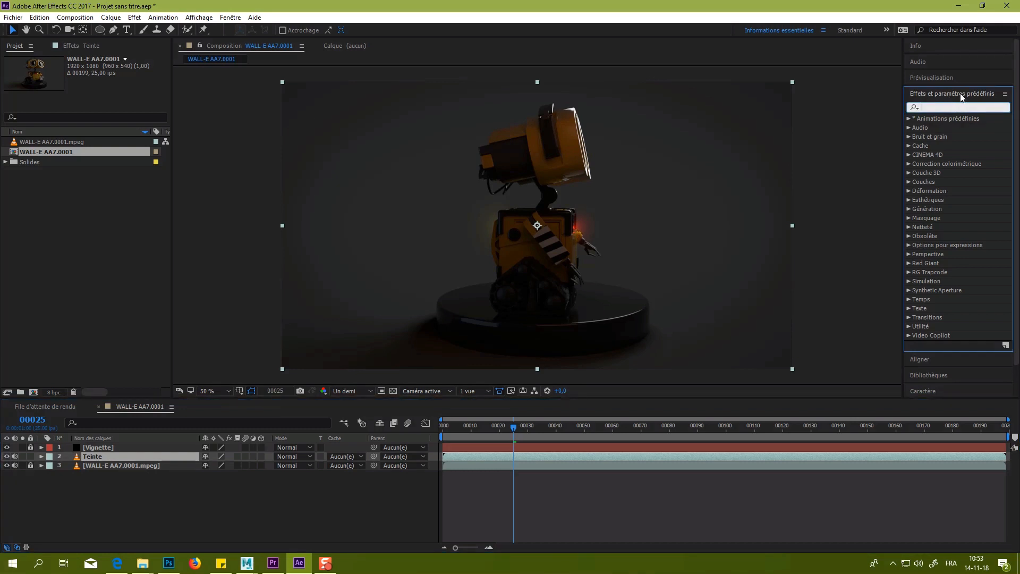
text(lumetri)
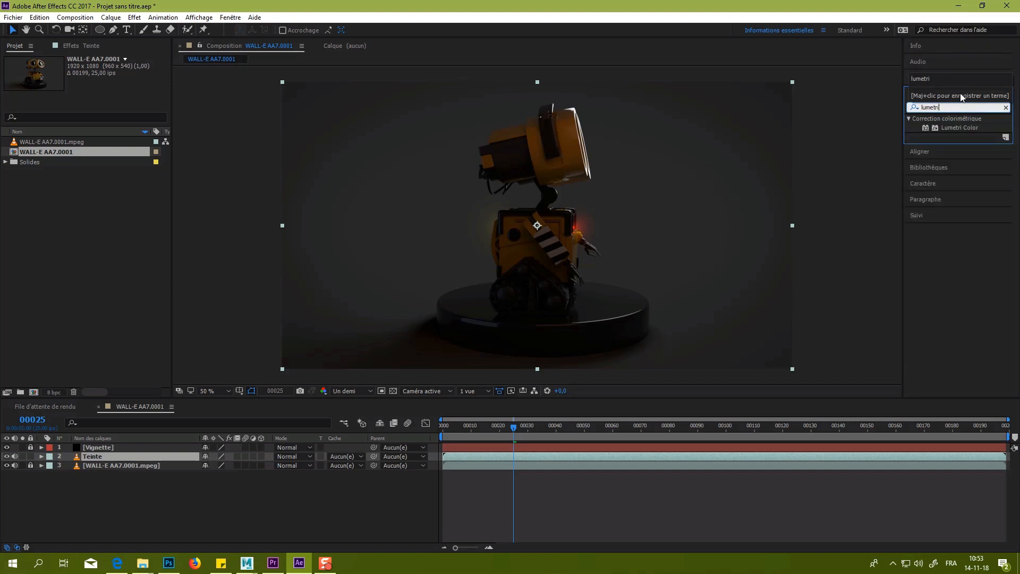
click(949, 127)
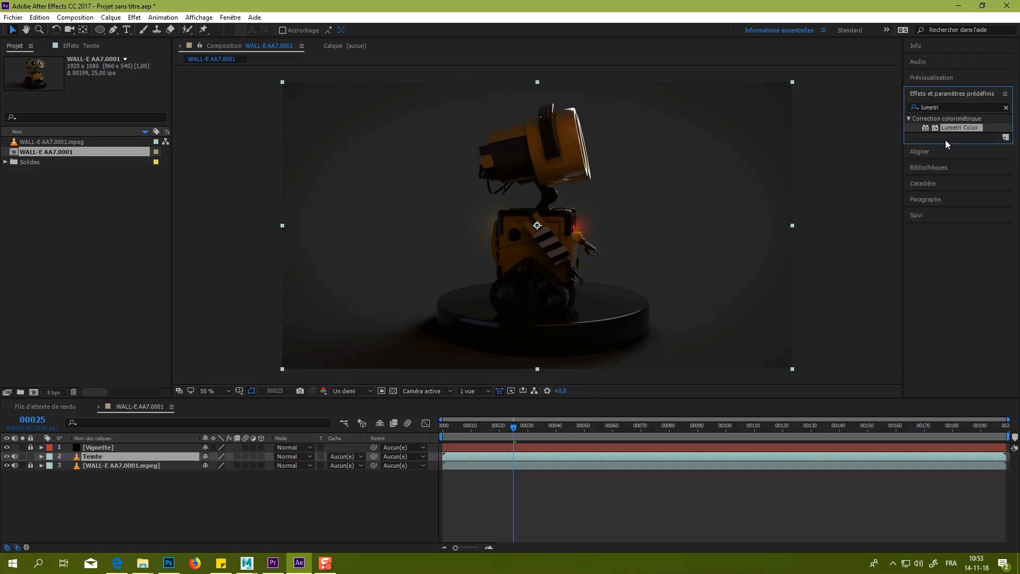
drag(954, 126, 93, 458)
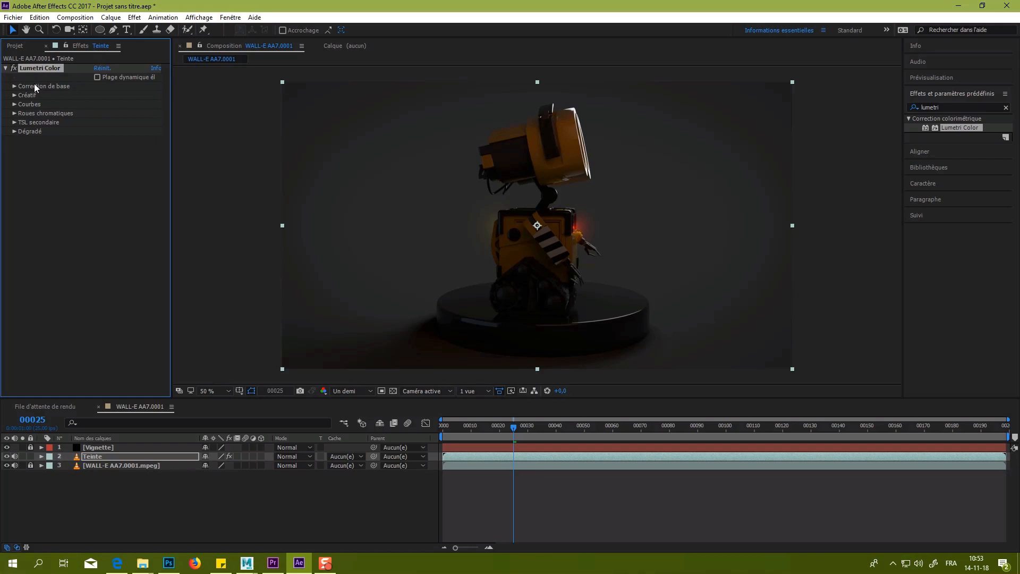
click(14, 85)
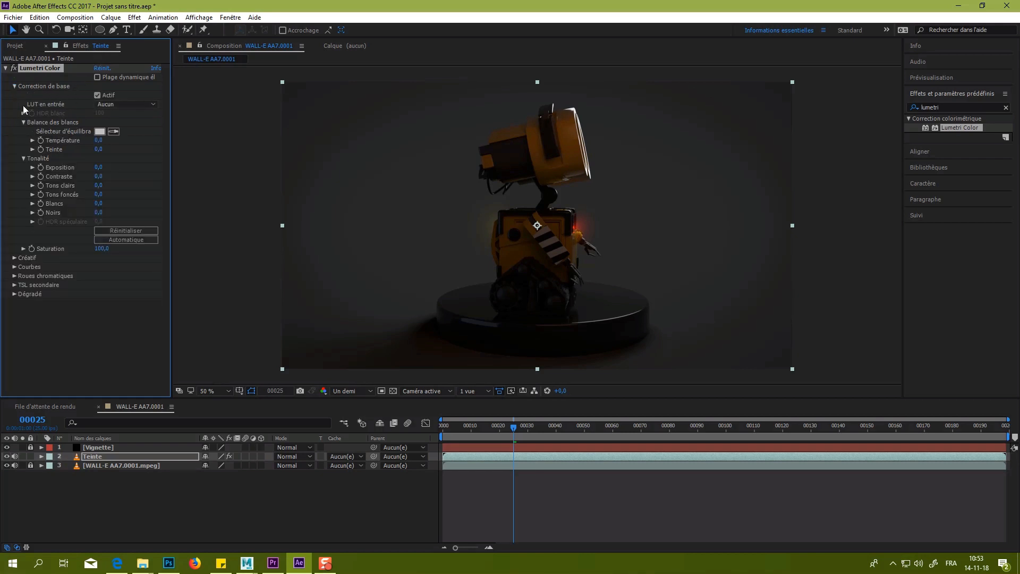
Try the ALEXA_Default_LogC2Rec709 and AlexaV3_K1S1_LogC2Video_Rec709_EE input LUTs, then set the input LUT back to Aucun.
click(125, 105)
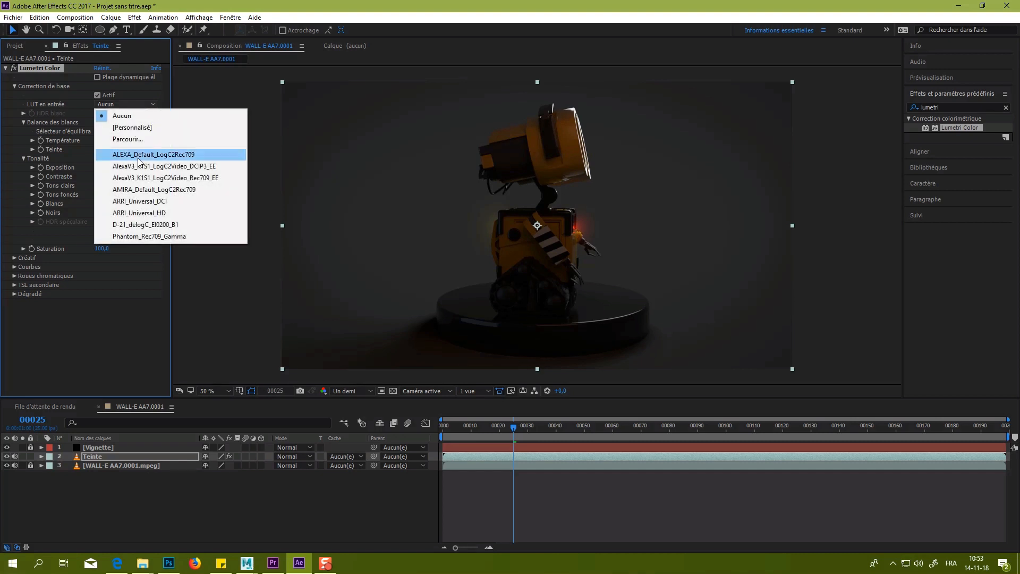
click(138, 157)
click(133, 105)
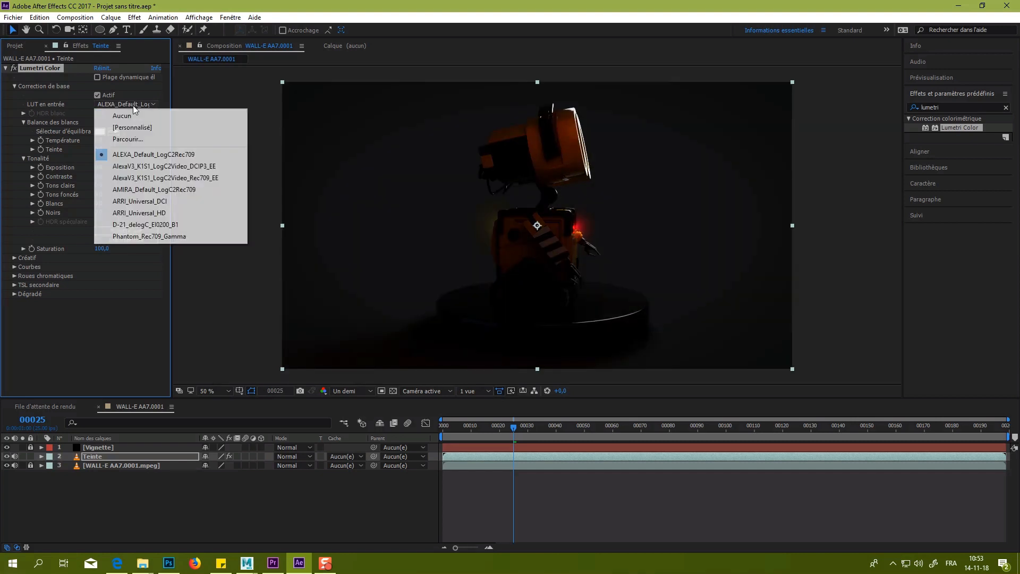
click(137, 174)
click(137, 103)
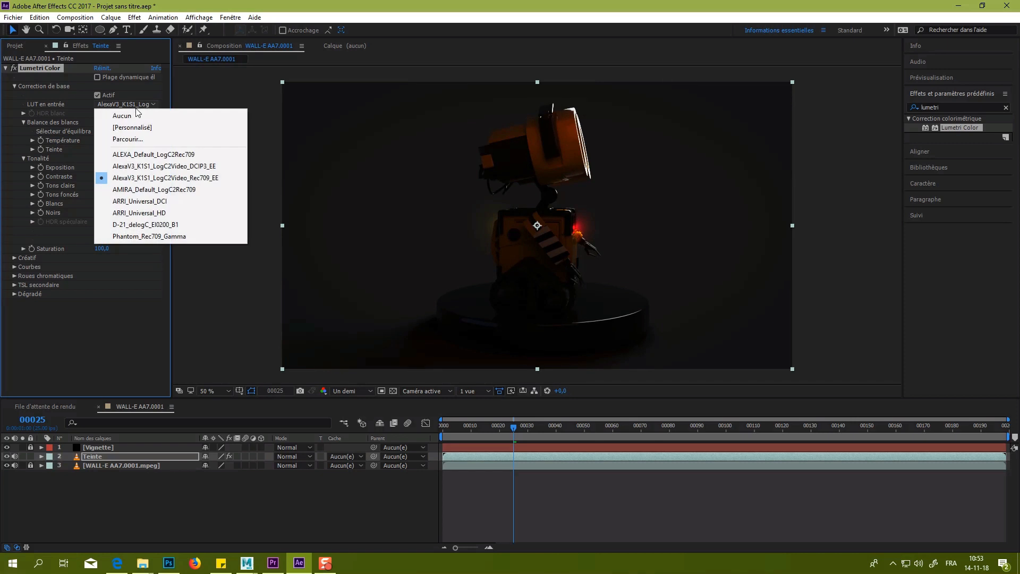
click(135, 116)
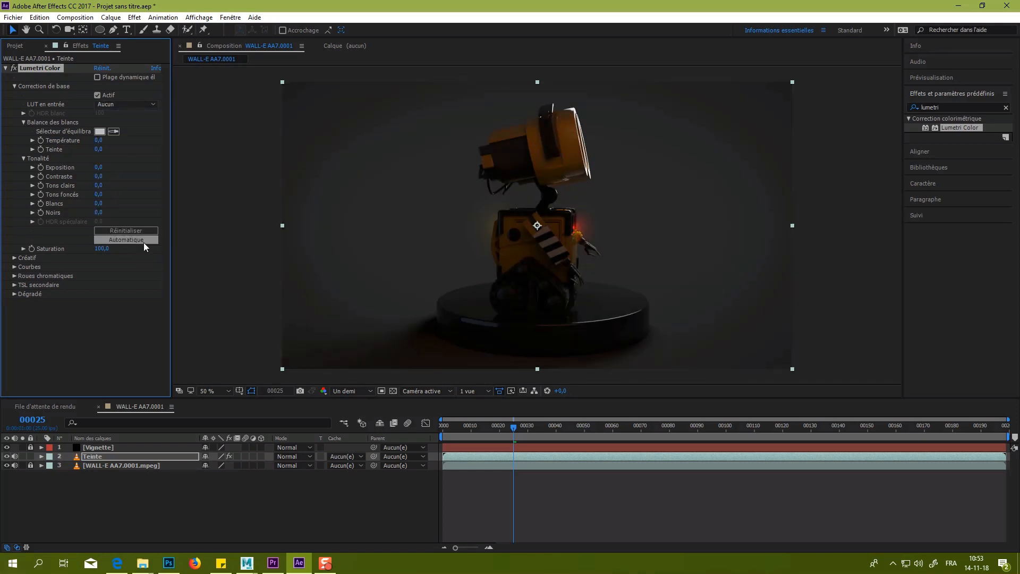
Switch to the file explorer showing the project's LUTs folder and select its full folder path for copying.
key(alt+Tab)
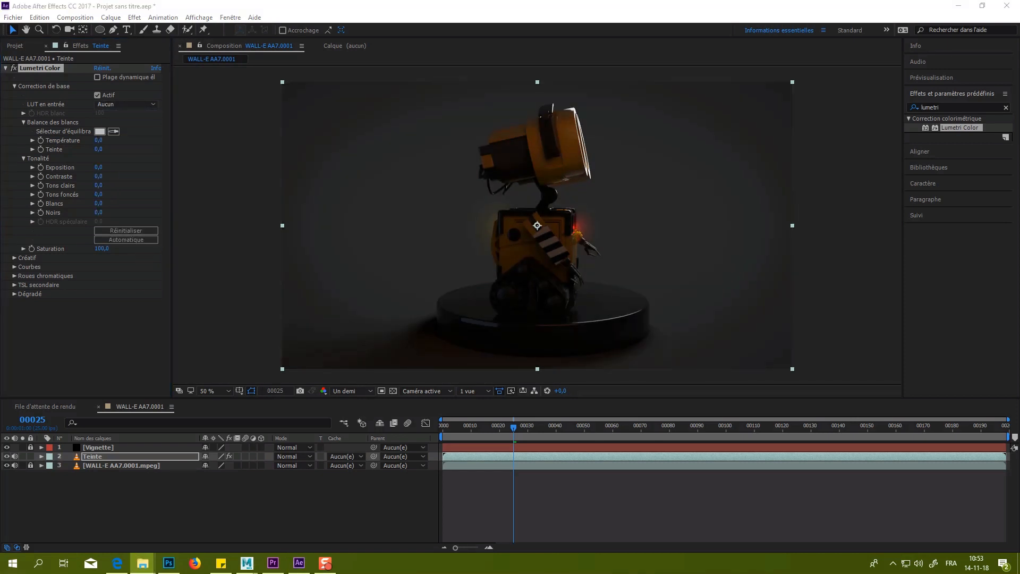
key(alt+Tab)
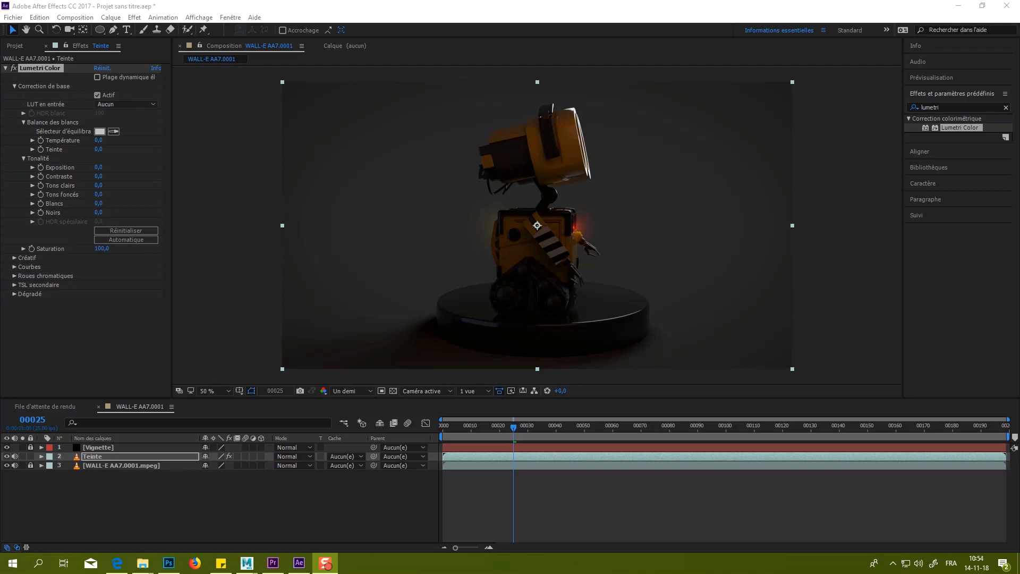
key(alt+Tab)
key(alt+Tab)
key(alt+Tab)
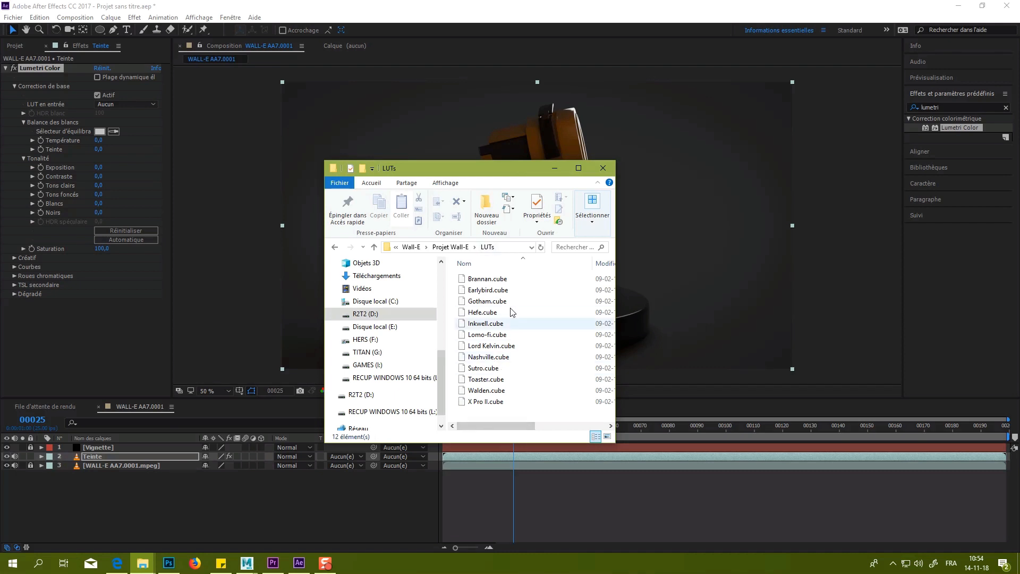
click(506, 247)
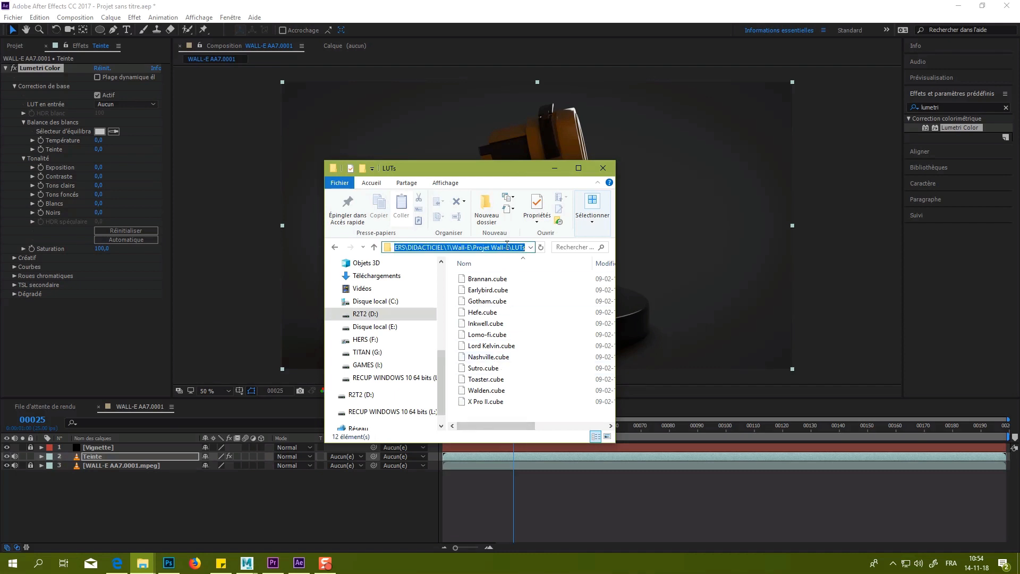
Browse for a custom input LUT in D:\HERS\DIDACTICIEL\1\Wall-E\Projet Wall-E\LUTs and load Brannan.cube.
click(126, 103)
click(127, 140)
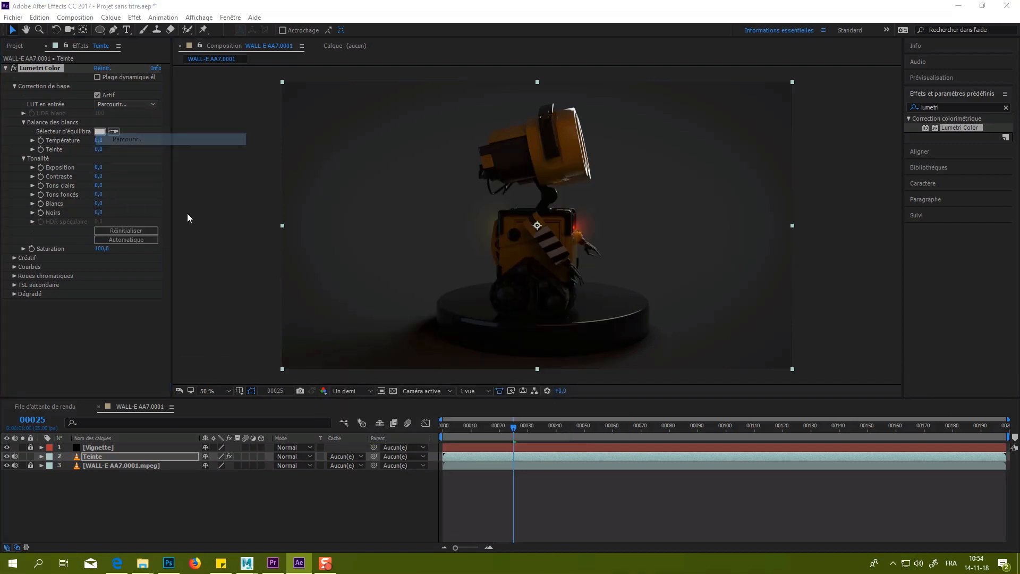
click(334, 49)
text(D:\HERS\DIDACTICIEL\1\Wall-E\Projet Wall-E\LUTs)
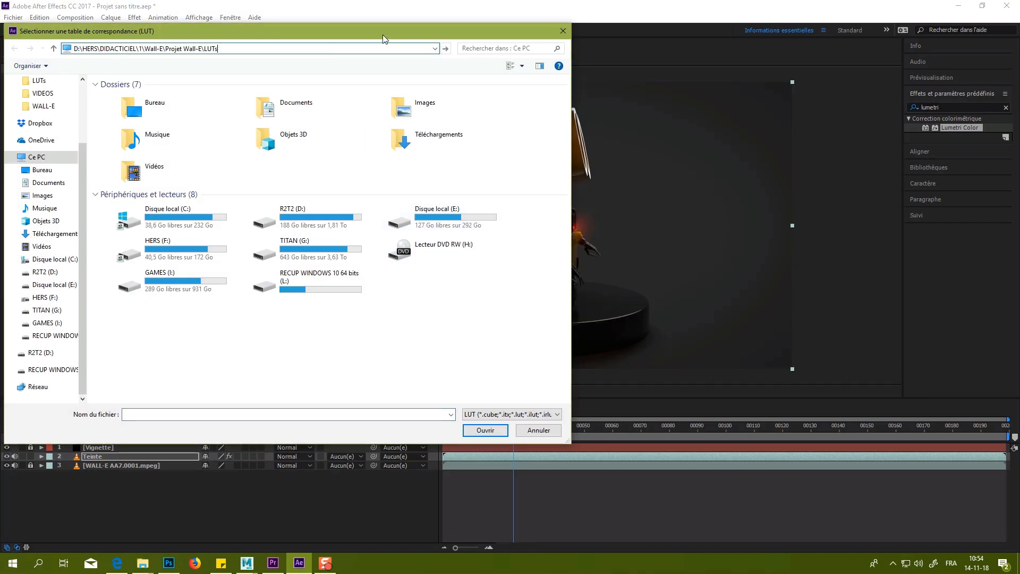
key(Return)
double_click(209, 95)
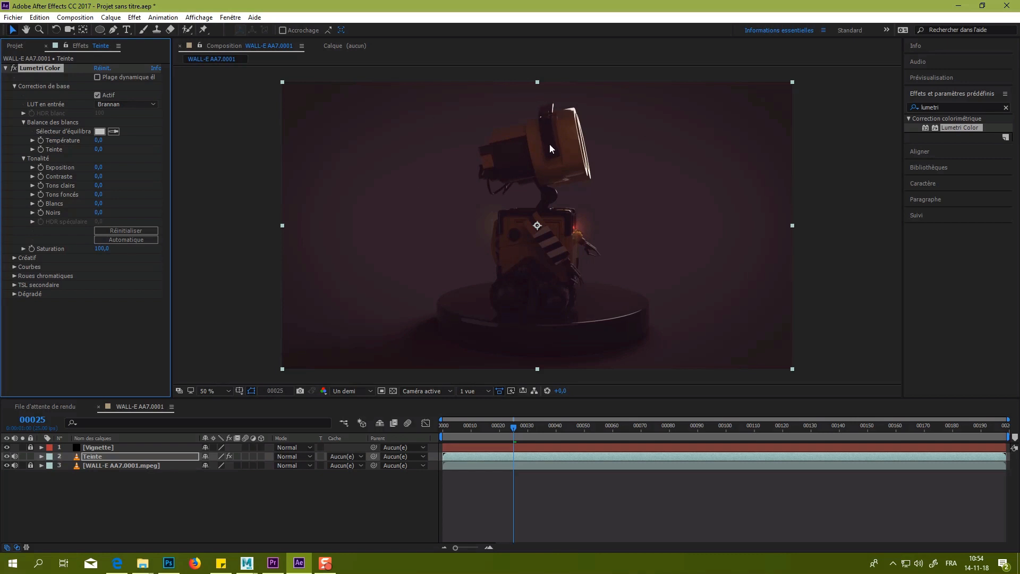
Replace the Teinte layer's input LUT with Nashville.cube from the LUTs folder.
click(143, 101)
click(147, 137)
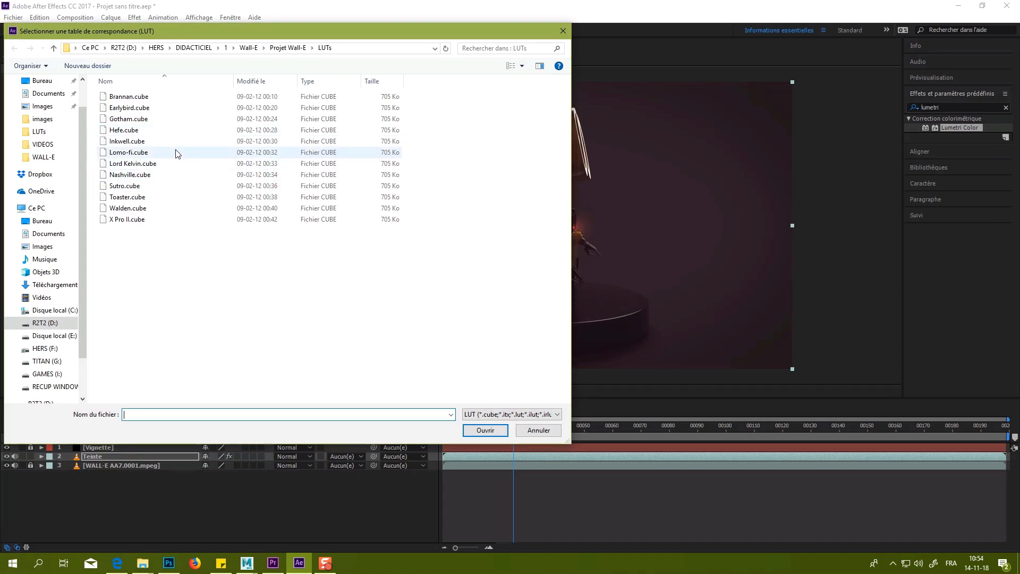
double_click(167, 172)
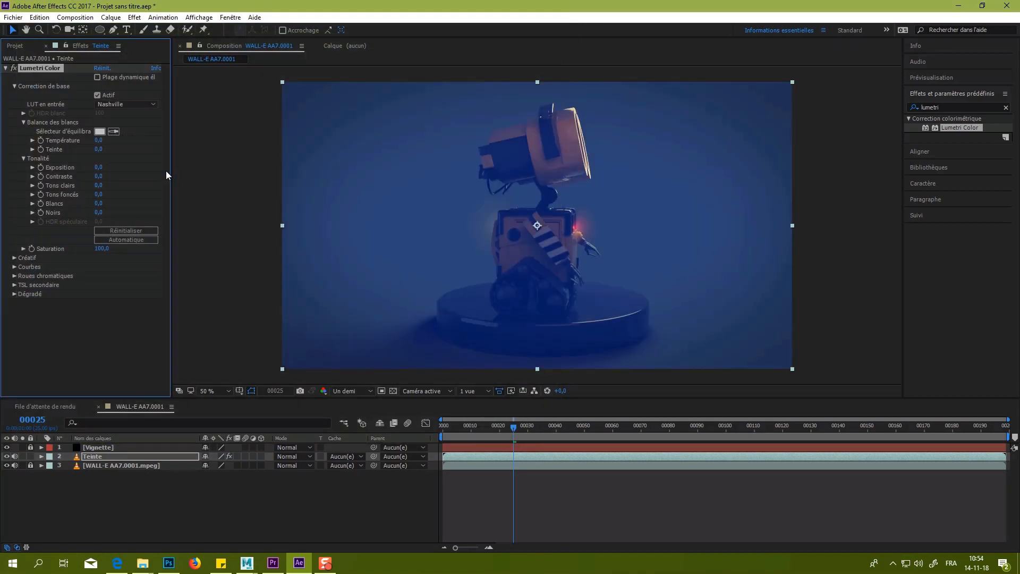
Load Sutro.cube from the LUTs folder as the Teinte layer's input LUT.
click(122, 104)
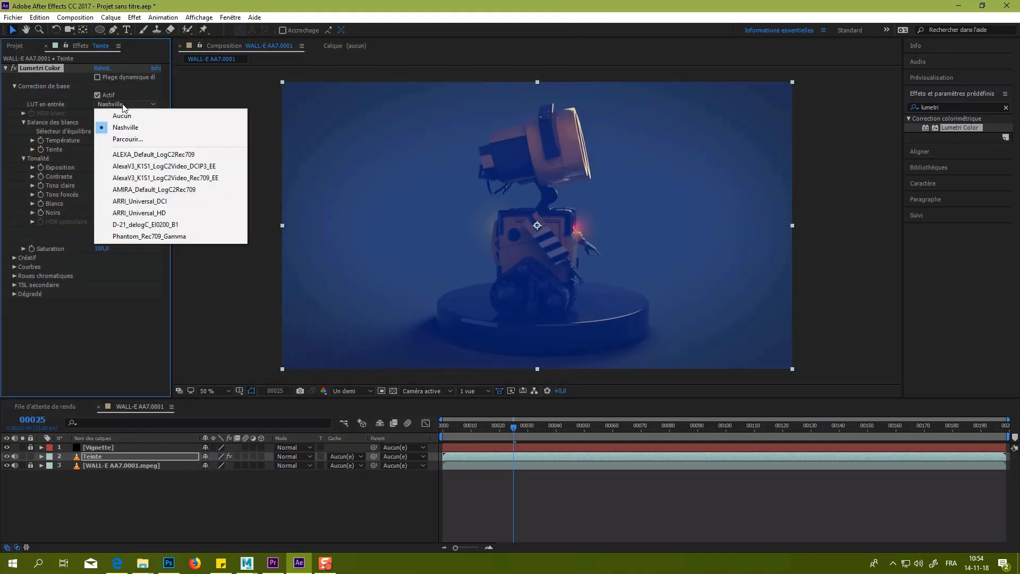
click(143, 137)
double_click(163, 186)
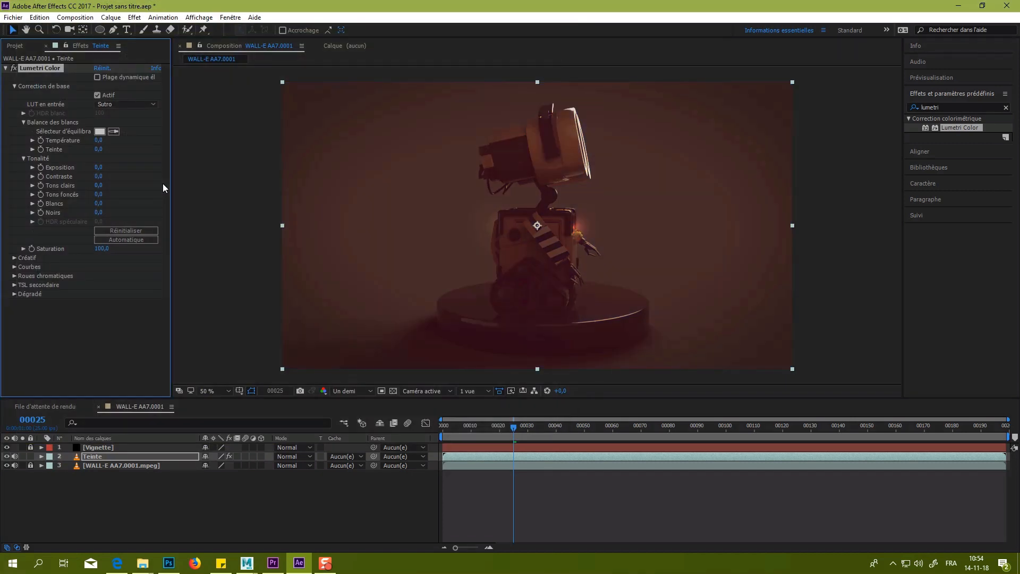
Preview the graded animation, leave the playhead at frame 2 and enlarge the composition viewer by shrinking the timeline area.
click(511, 429)
key(space)
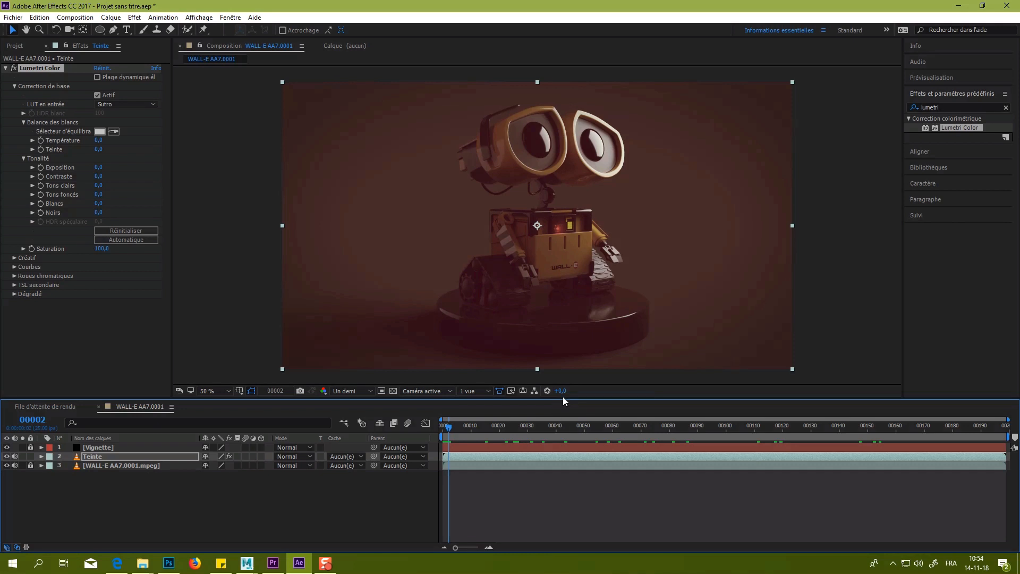
drag(567, 402, 569, 457)
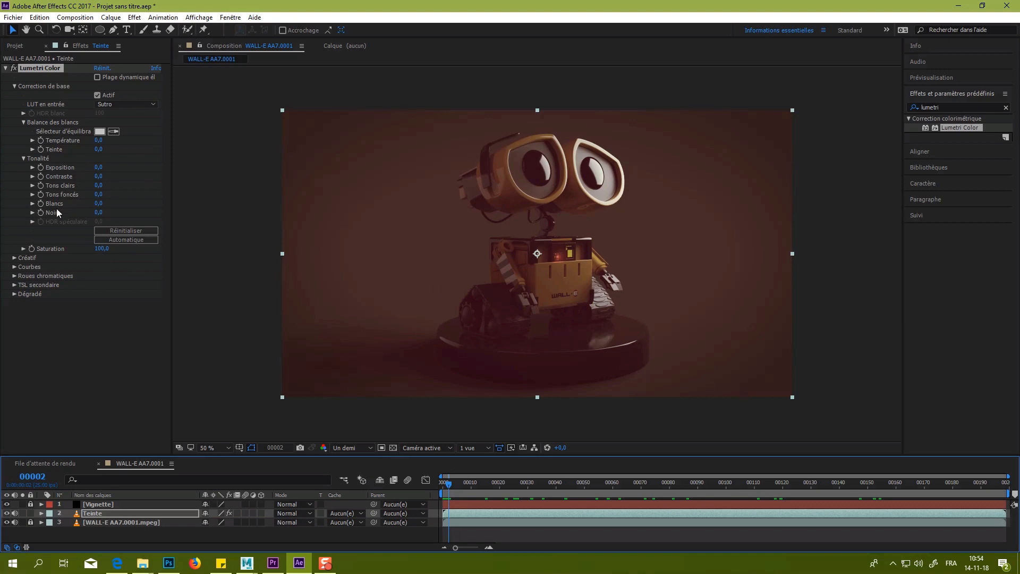
In the Teinte layer's Lumetri creative settings, try the SL CLEAN FUJI A LDR look and replace it with SL BLUE ICE.
click(14, 257)
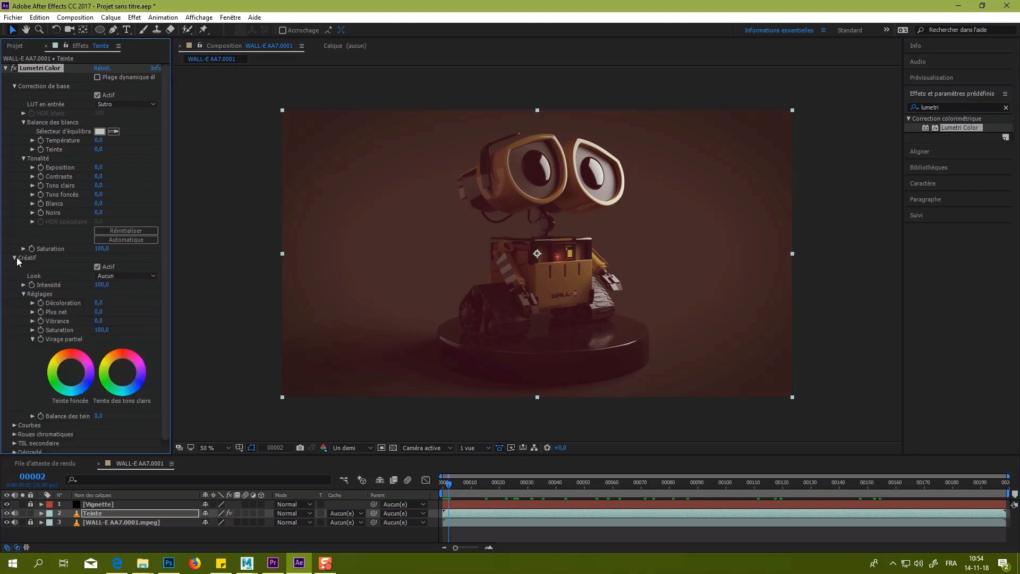
scroll(88, 245, down, 1)
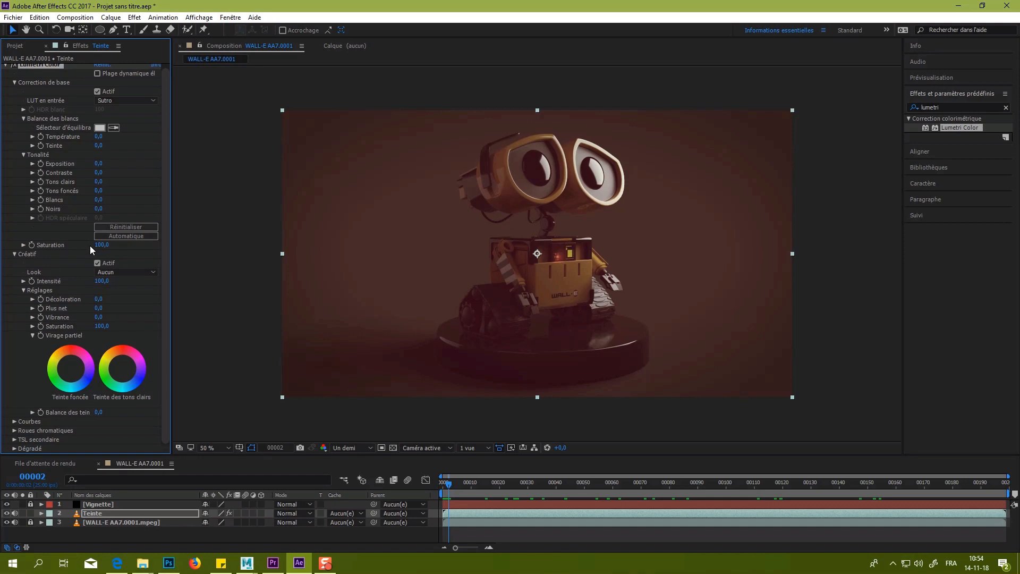
click(115, 272)
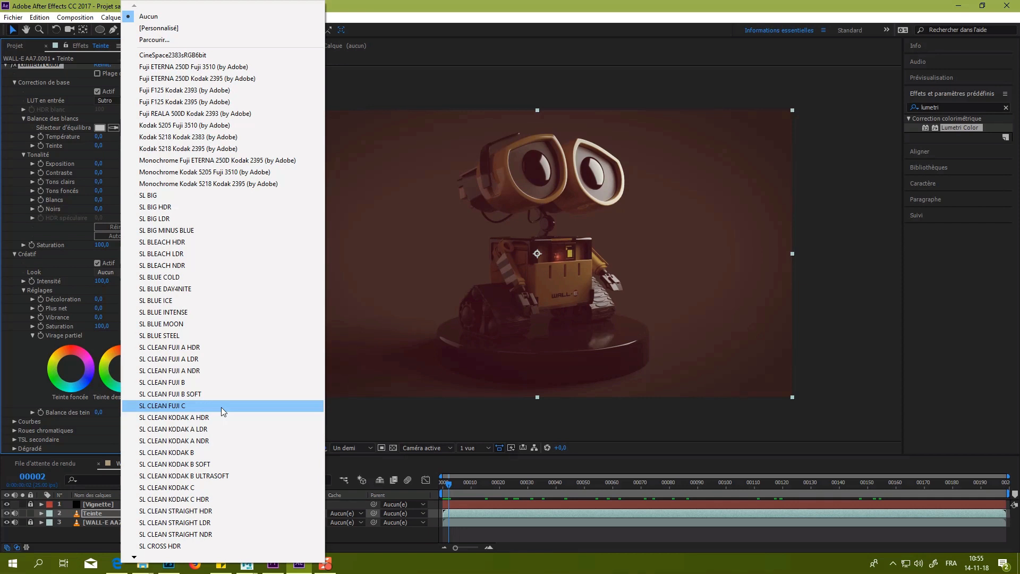
click(218, 365)
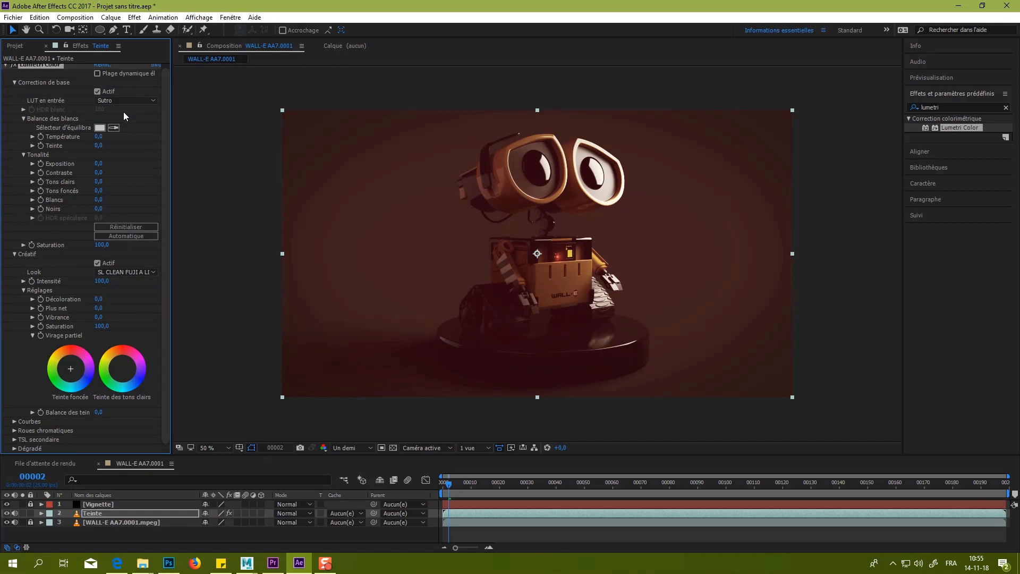
click(116, 271)
click(205, 195)
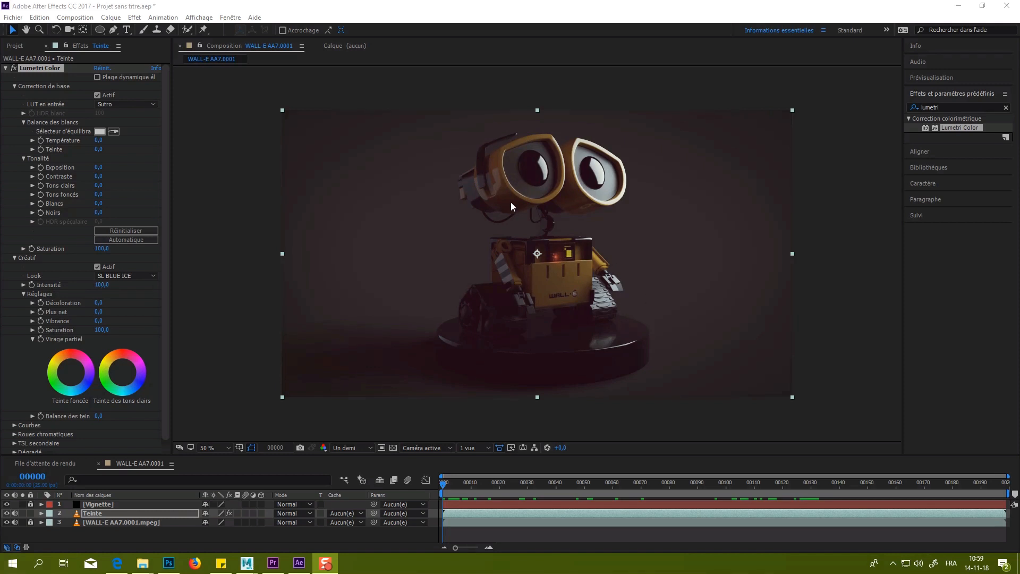
Duplicate the Teinte layer and set the copy's creative look to SL IRON HDR.
click(91, 512)
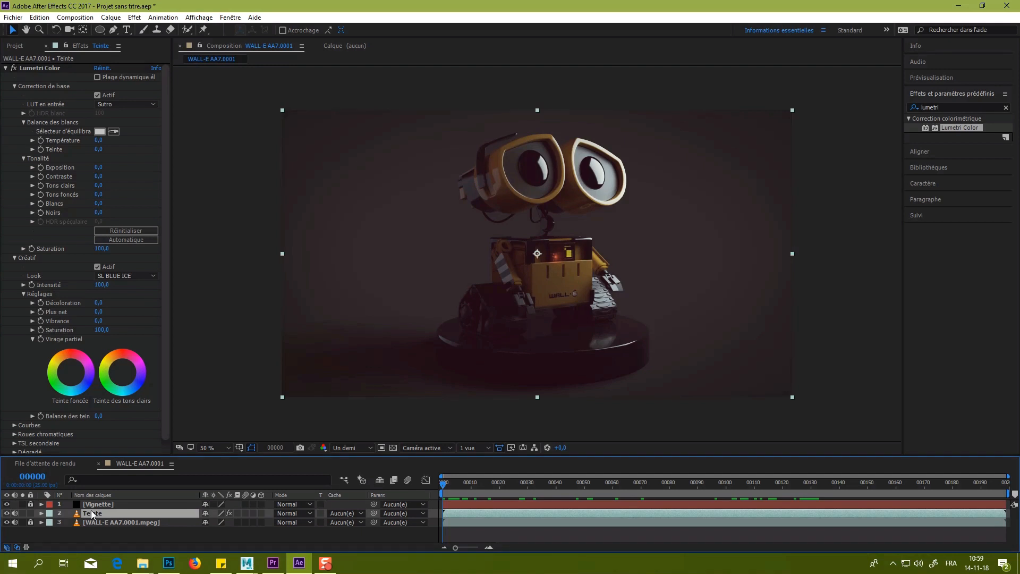
key(ctrl+d)
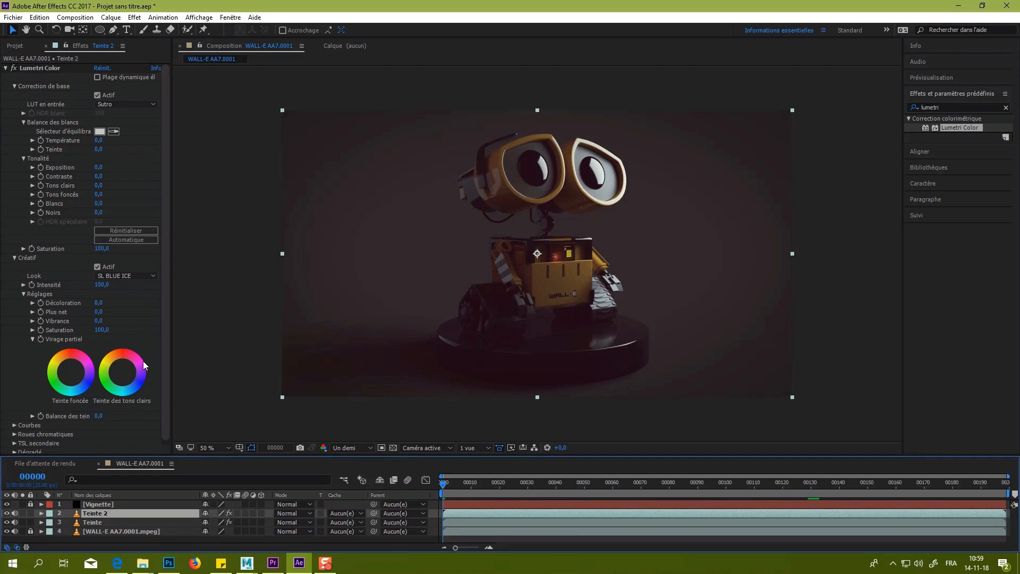
click(145, 275)
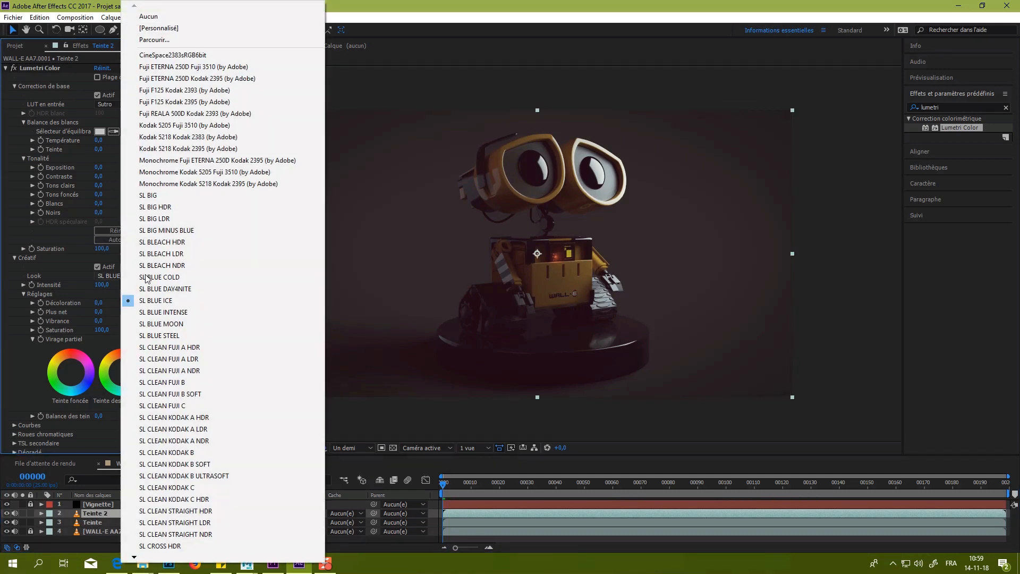
mouse_move(143, 558)
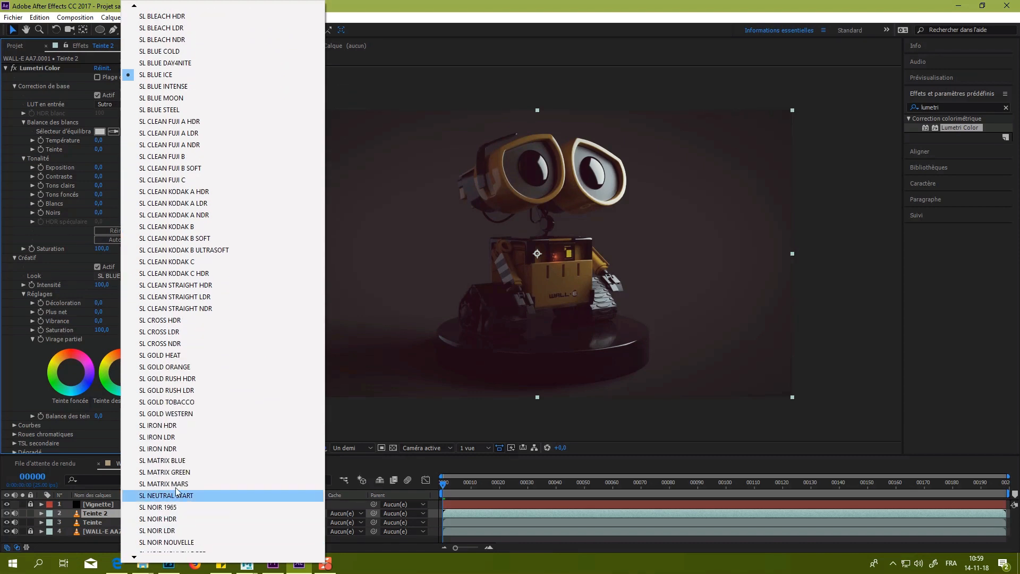
click(195, 427)
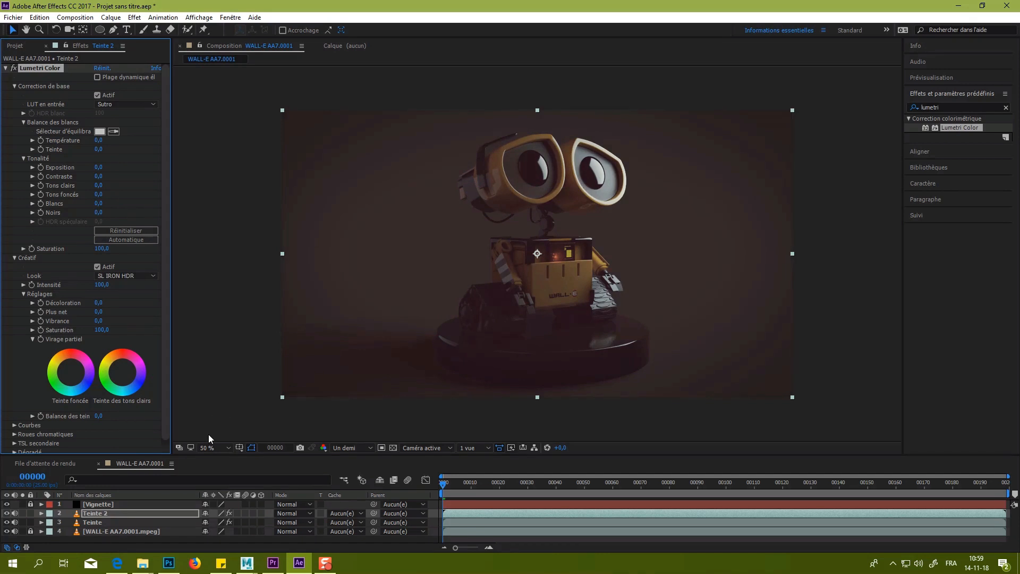
Compare the grade with and without the Teinte 2 layer by toggling its visibility and previewing, leaving it visible.
click(8, 512)
click(8, 512)
click(7, 512)
click(7, 513)
click(8, 513)
key(space)
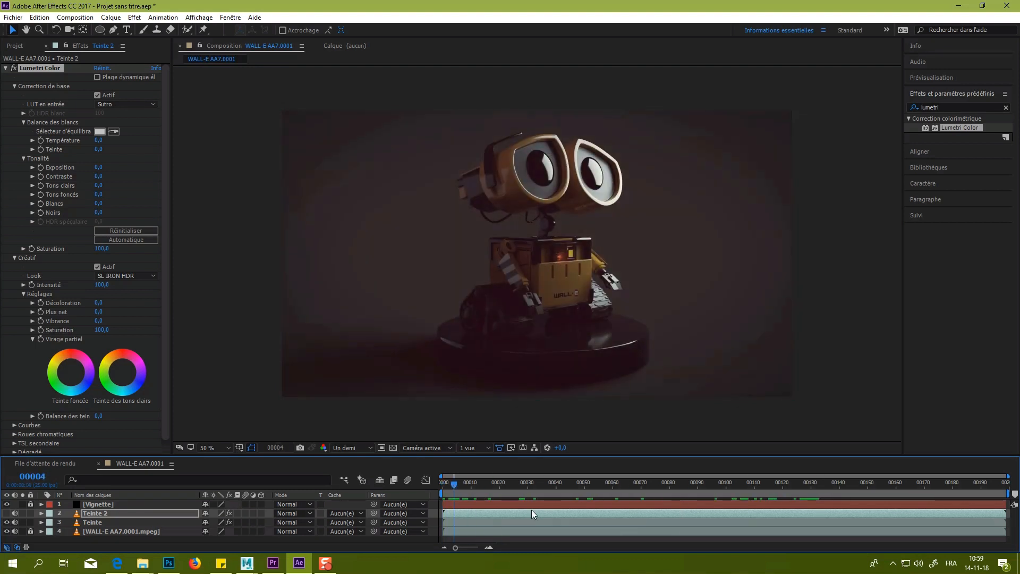
click(8, 513)
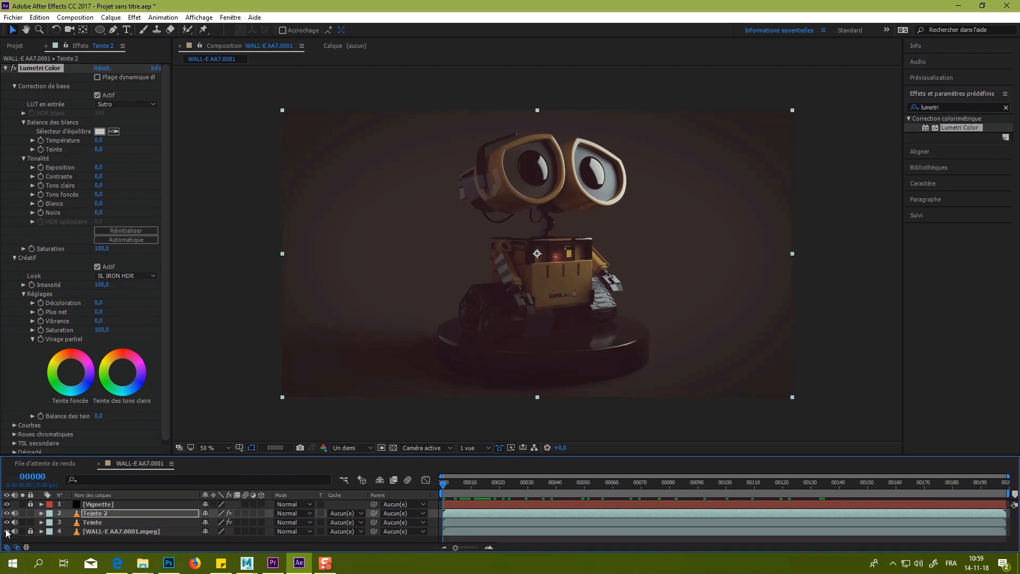
Delete the original Teinte layer and test different opacities on Teinte 2, leaving it at 100%.
click(99, 521)
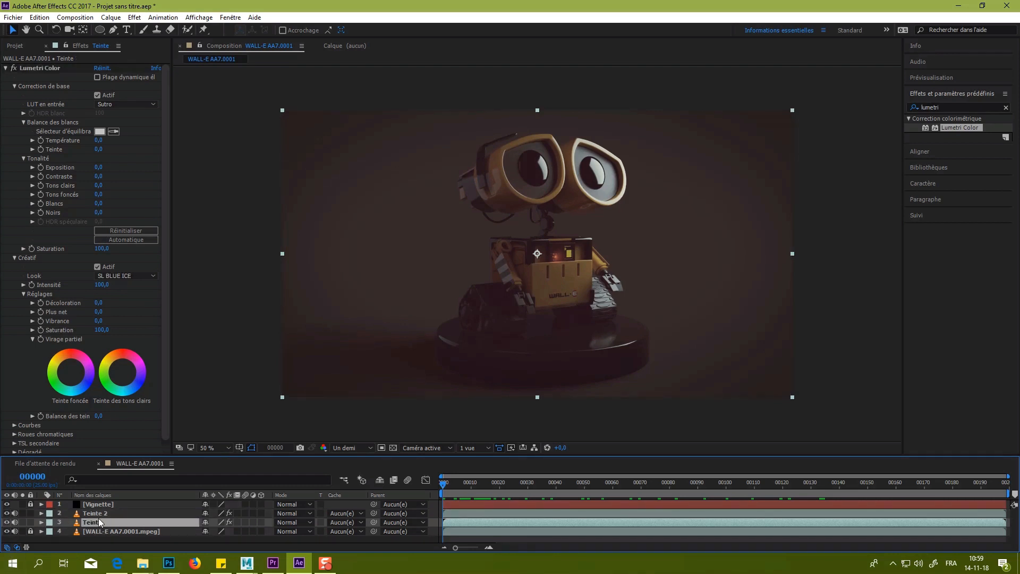
key(Delete)
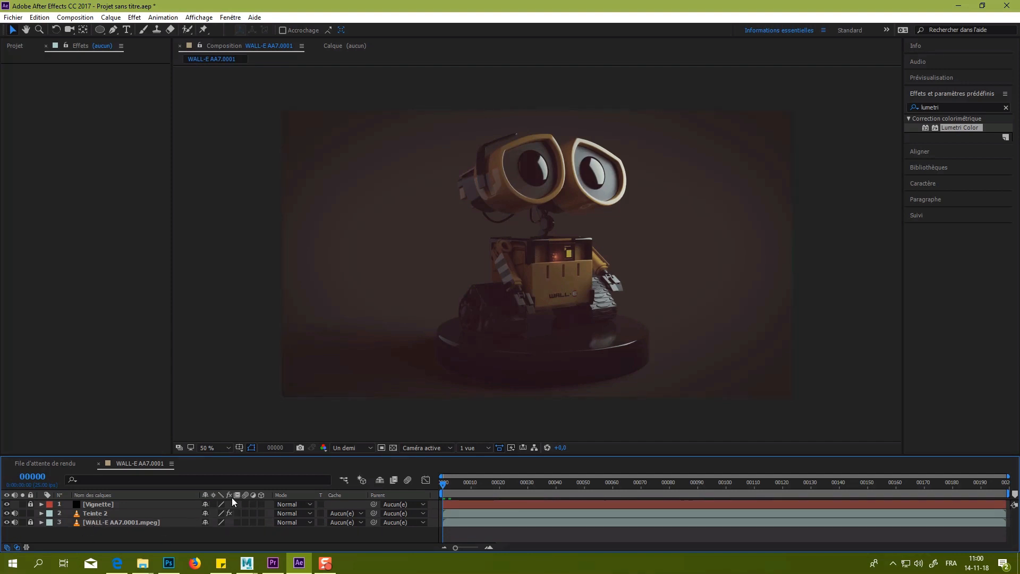
click(146, 512)
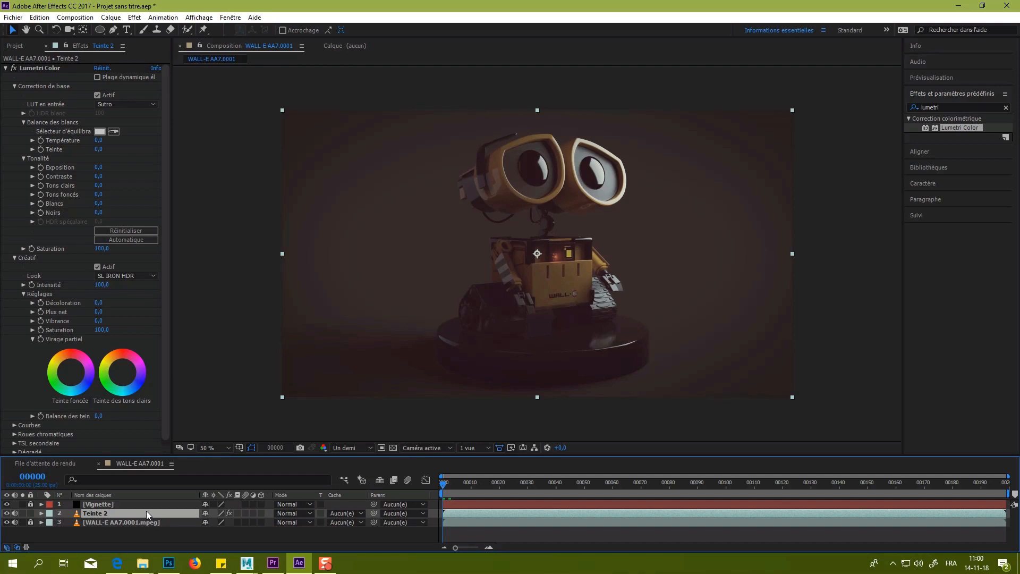
key(t)
drag(207, 522, 391, 554)
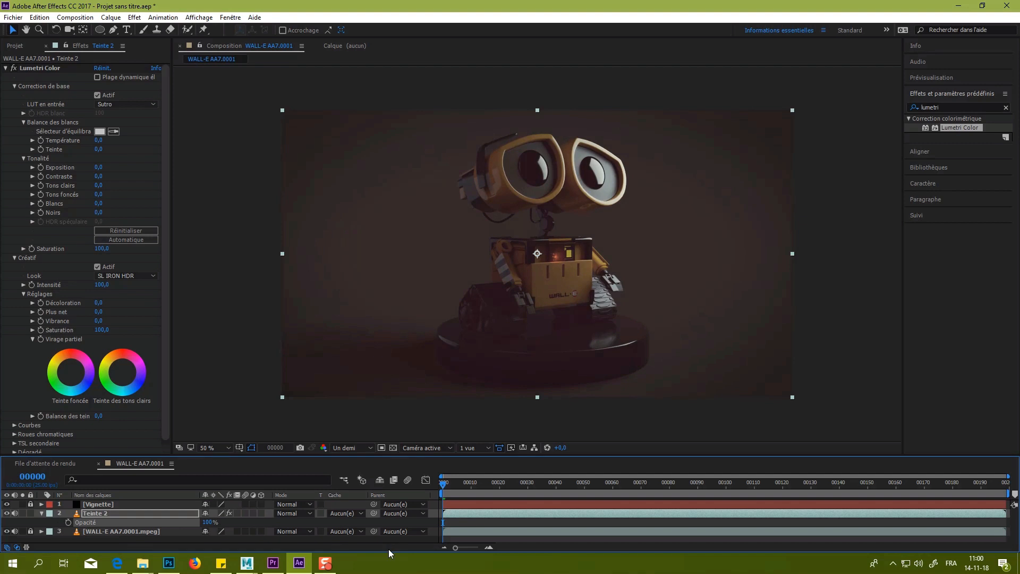
Try several blending modes on the Teinte 2 layer, including Produit, Addition and a Densité linéaire mode.
click(305, 515)
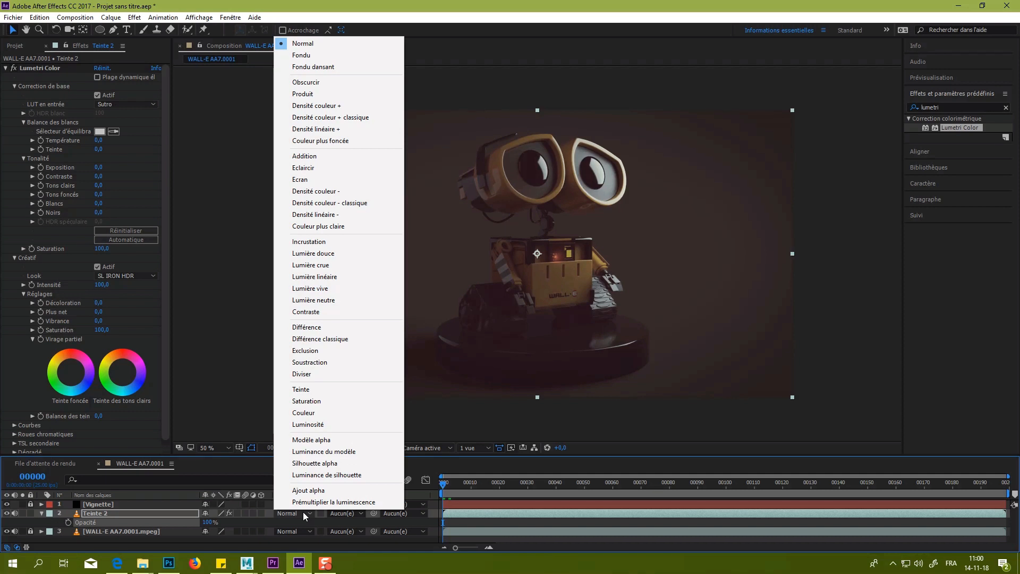
click(356, 92)
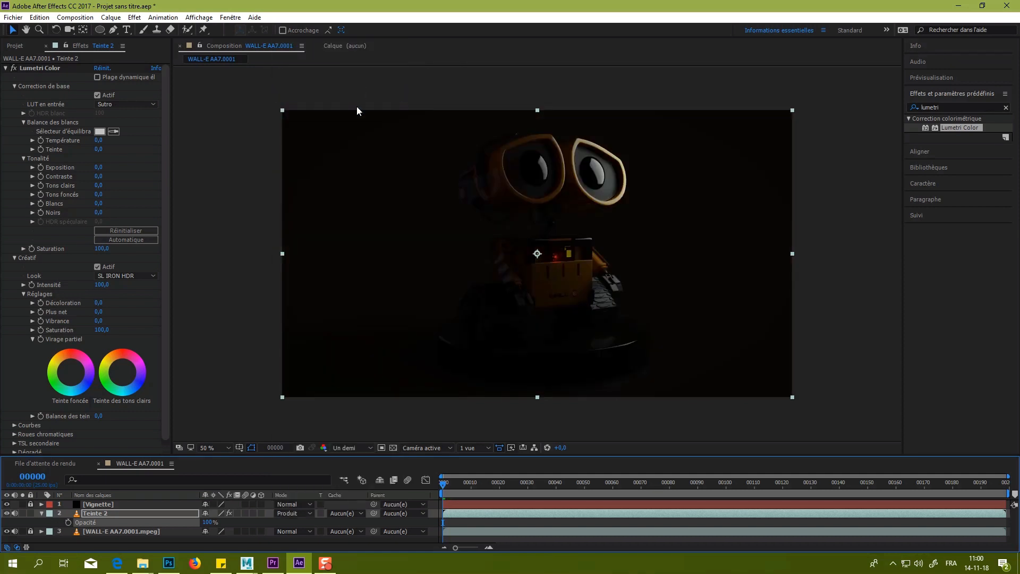
click(293, 512)
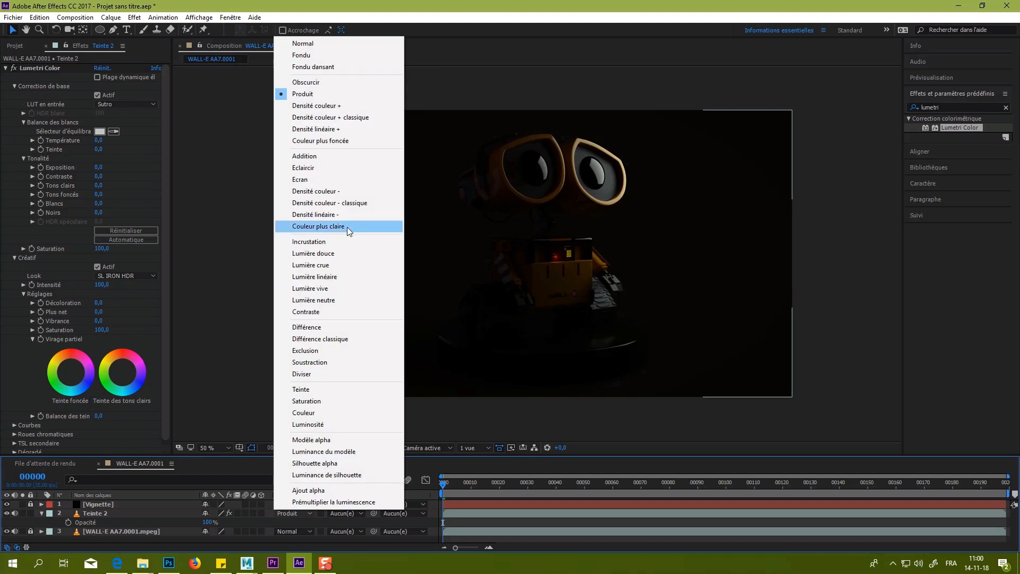
click(345, 156)
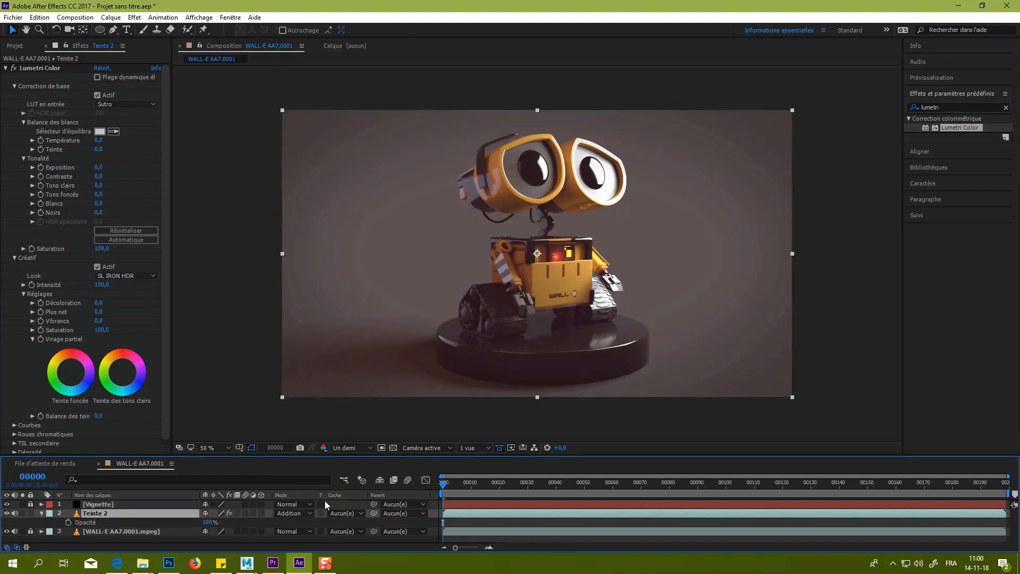
click(291, 513)
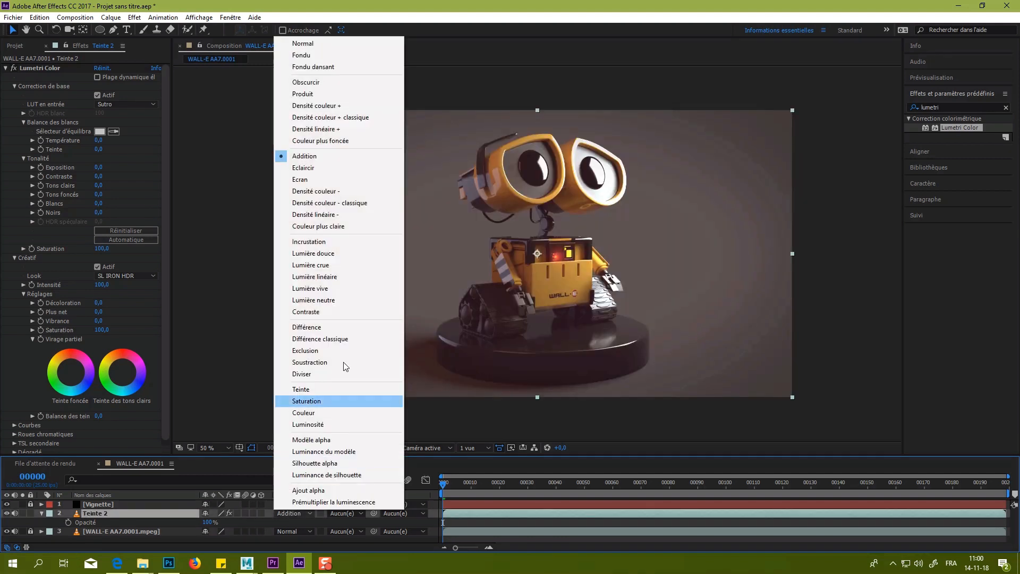
click(339, 168)
click(291, 513)
click(340, 206)
click(291, 513)
click(341, 215)
click(291, 512)
click(340, 212)
click(291, 512)
click(340, 224)
Lower the Teinte 2 layer's opacity to 20% and set its blending mode to Addition.
drag(207, 522, 186, 524)
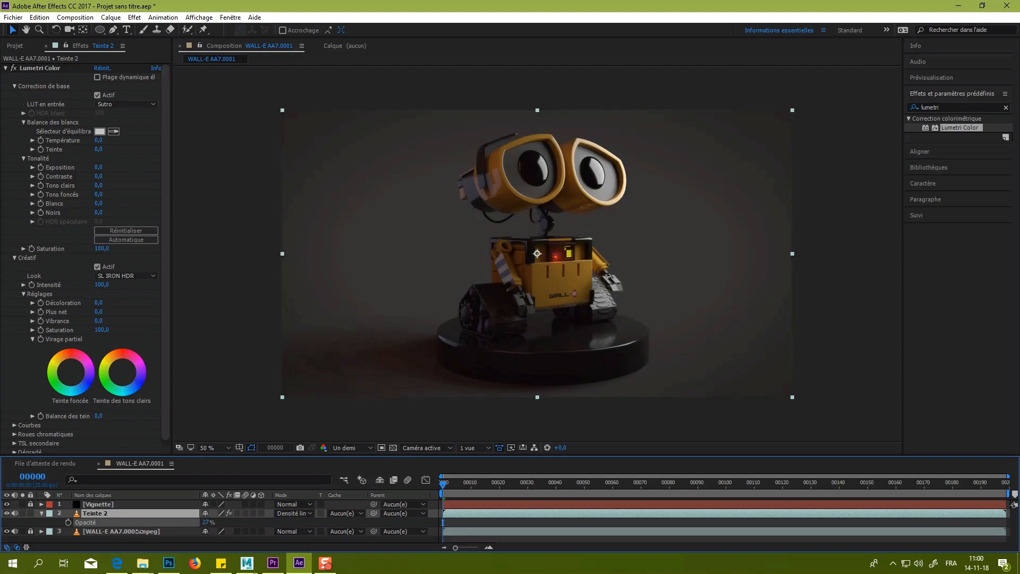
click(291, 512)
click(305, 155)
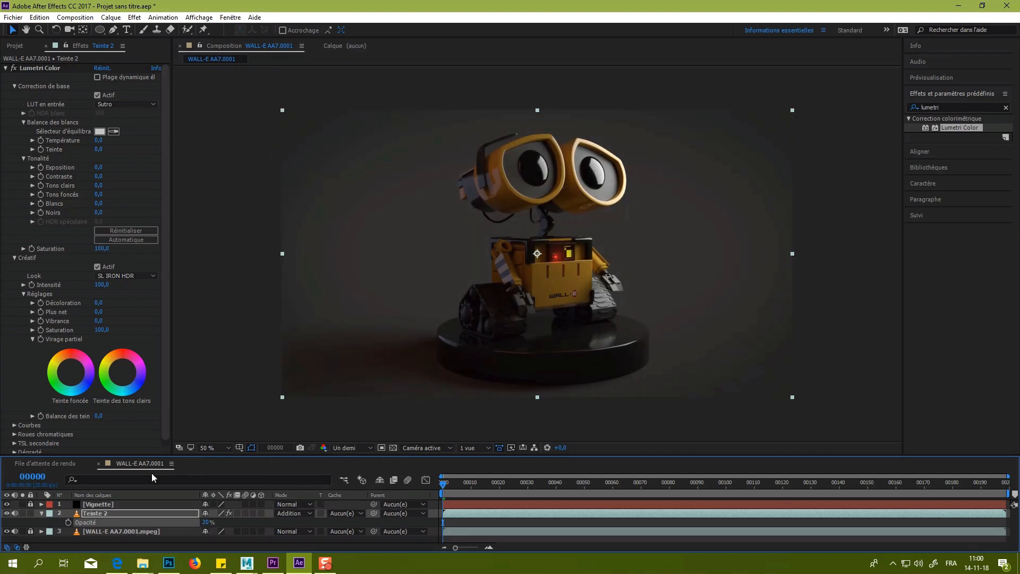
Compare the image with Teinte 2 hidden and shown, and scrub through the animation to check the grade.
click(8, 514)
click(6, 514)
click(6, 514)
drag(444, 485, 933, 498)
Compare Teinte 2 in Normal mode, restore Addition, and return the playhead to frame 0 with the layer's properties collapsed.
click(295, 513)
click(324, 44)
click(295, 513)
click(304, 156)
click(476, 485)
drag(477, 493, 443, 493)
click(41, 513)
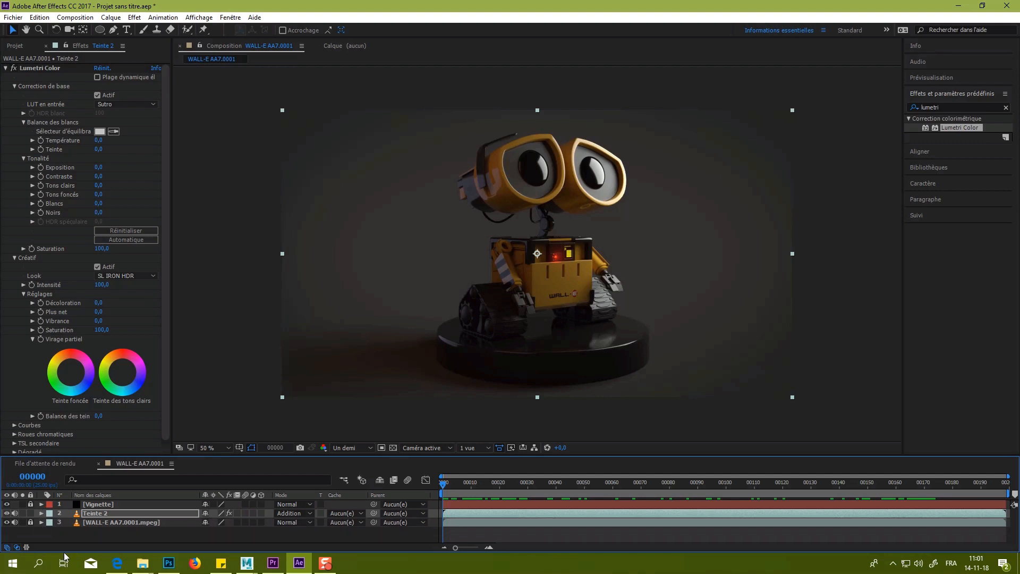
Add the composition to the render queue and confirm its output module with the AVI format.
click(73, 537)
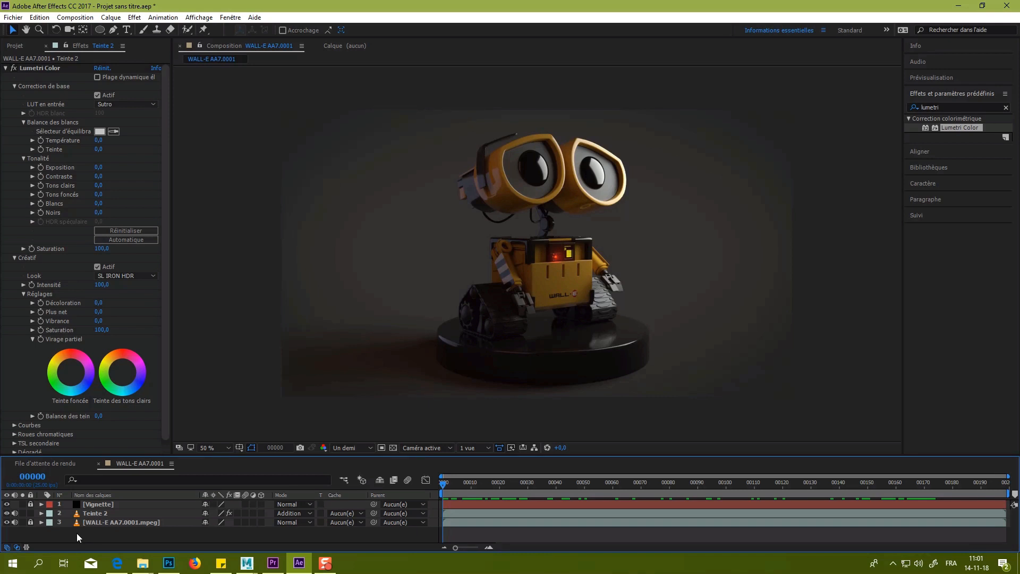
key(ctrl+m)
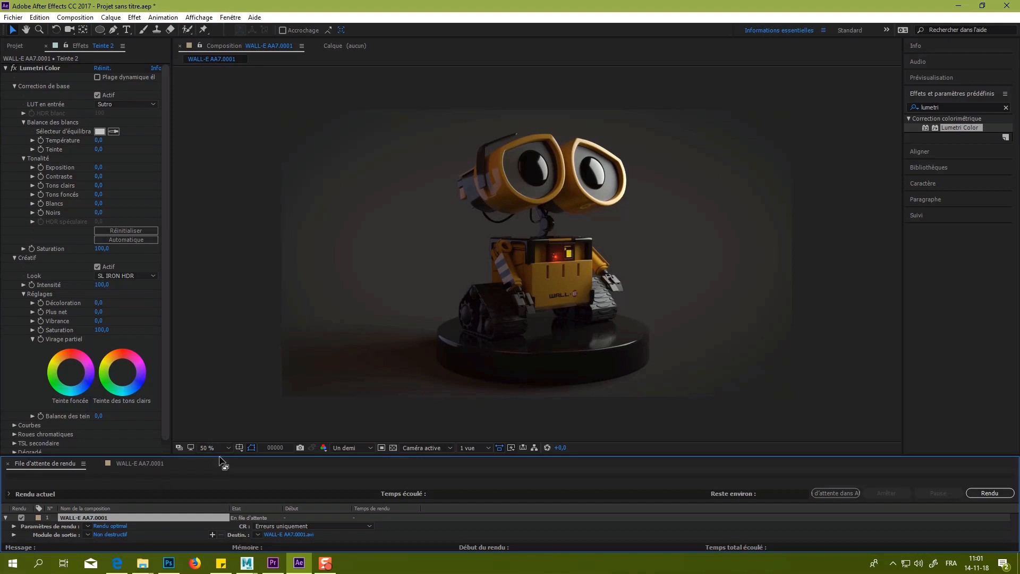
drag(216, 454, 234, 409)
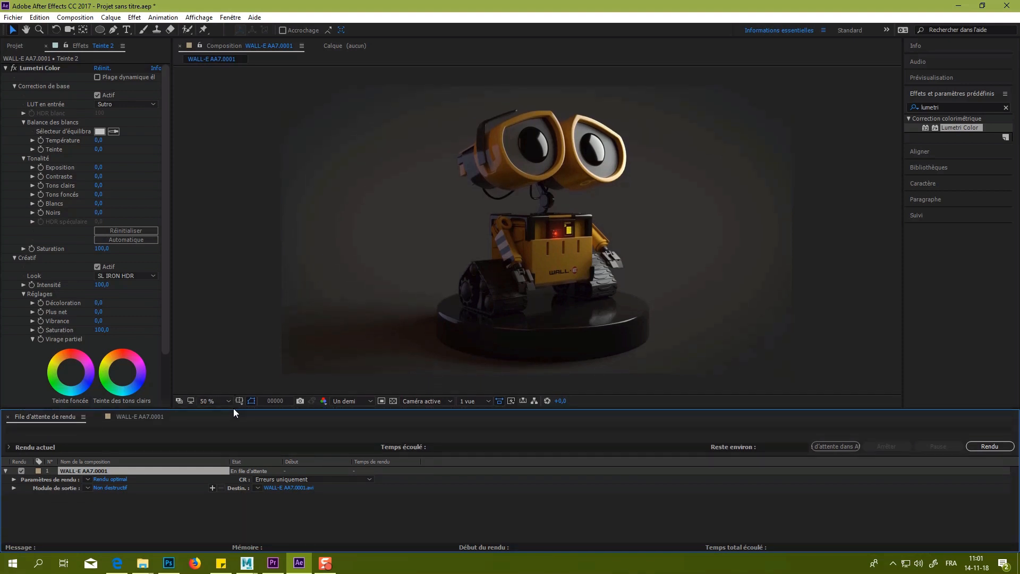
click(111, 488)
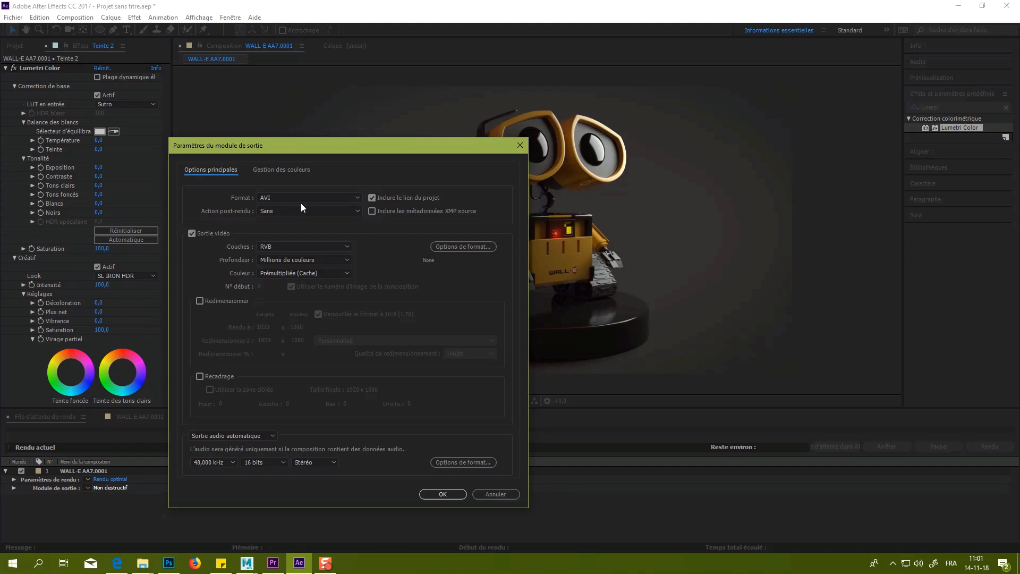
click(306, 198)
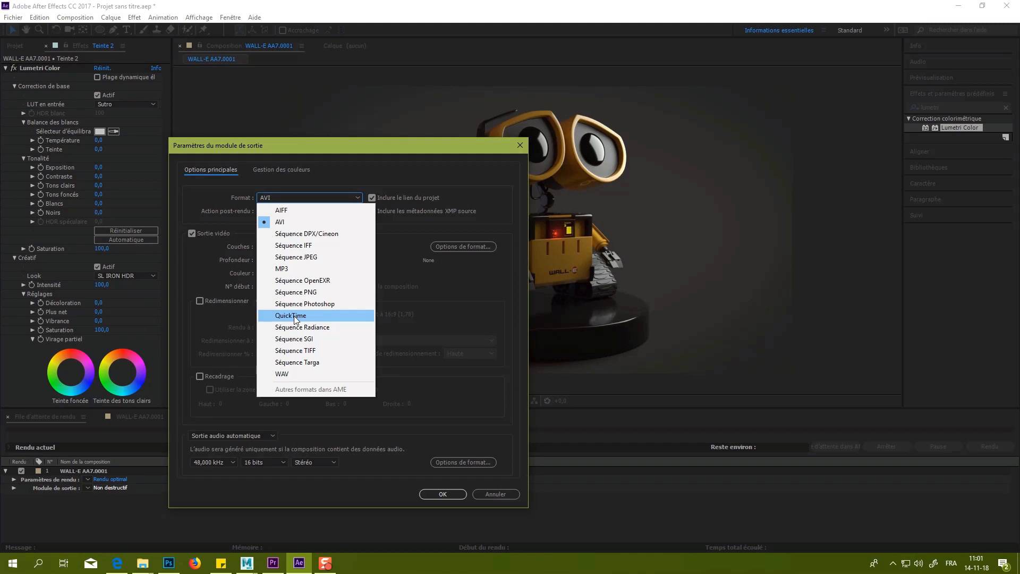
click(429, 496)
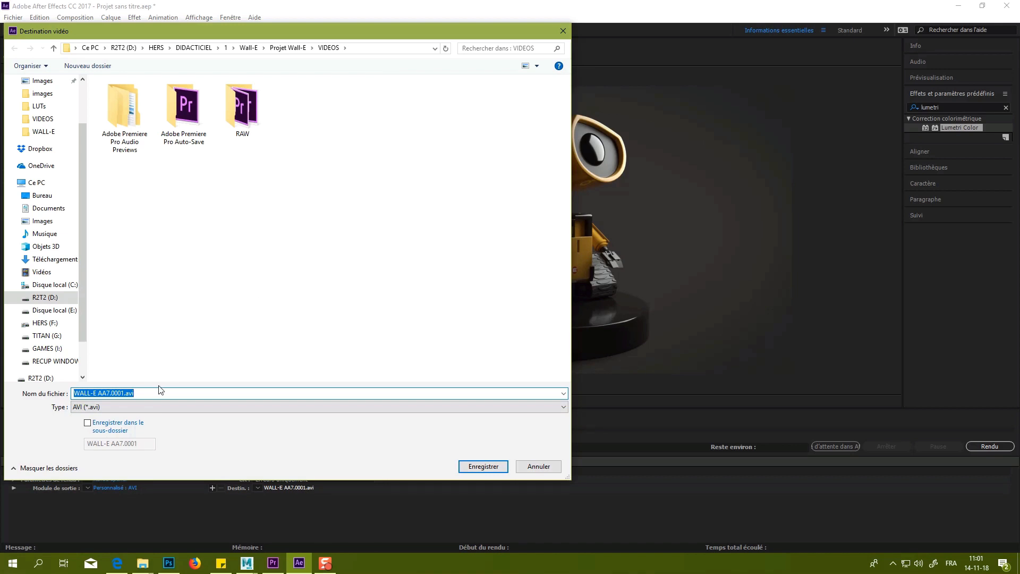
Name the output file WALL-E AE.avi in the VIDEOS folder and render the queue.
text(WALL E AE-)
key(Delete)
click(492, 468)
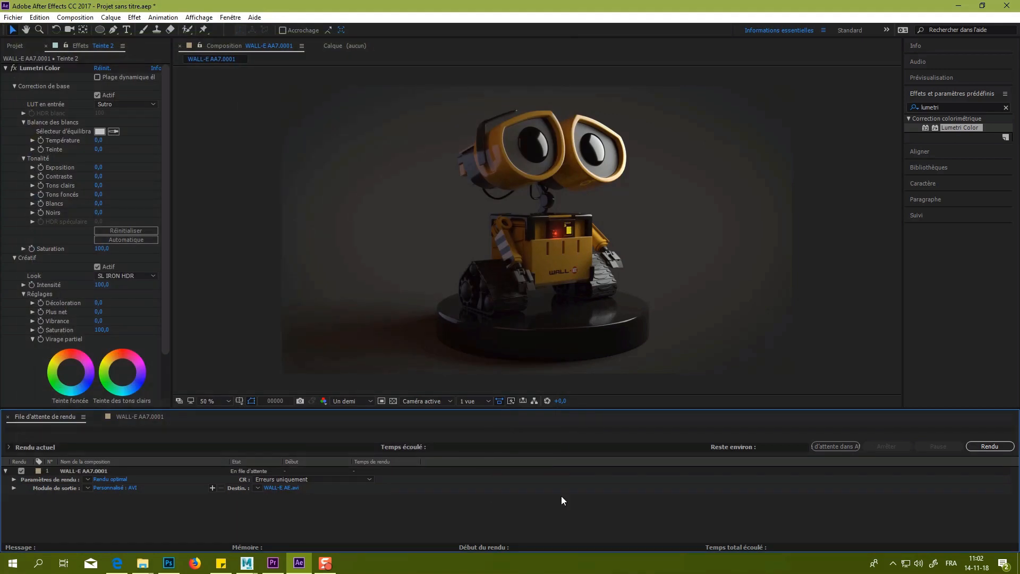
click(989, 446)
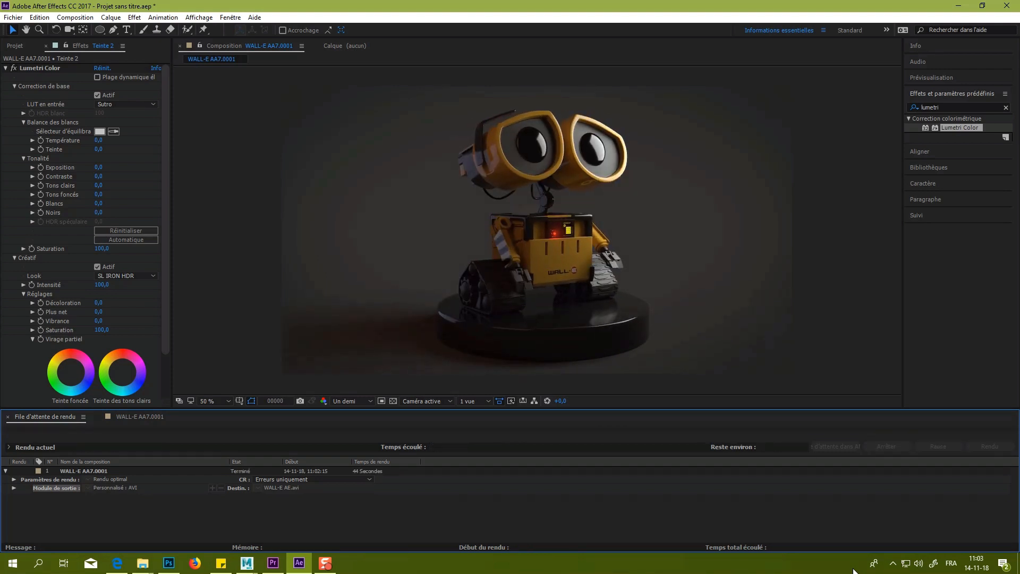
Switch to Premiere Pro, remove the old WALL-E AA7.0001 clip from the timeline, and delete its sequence and source from the project.
click(272, 563)
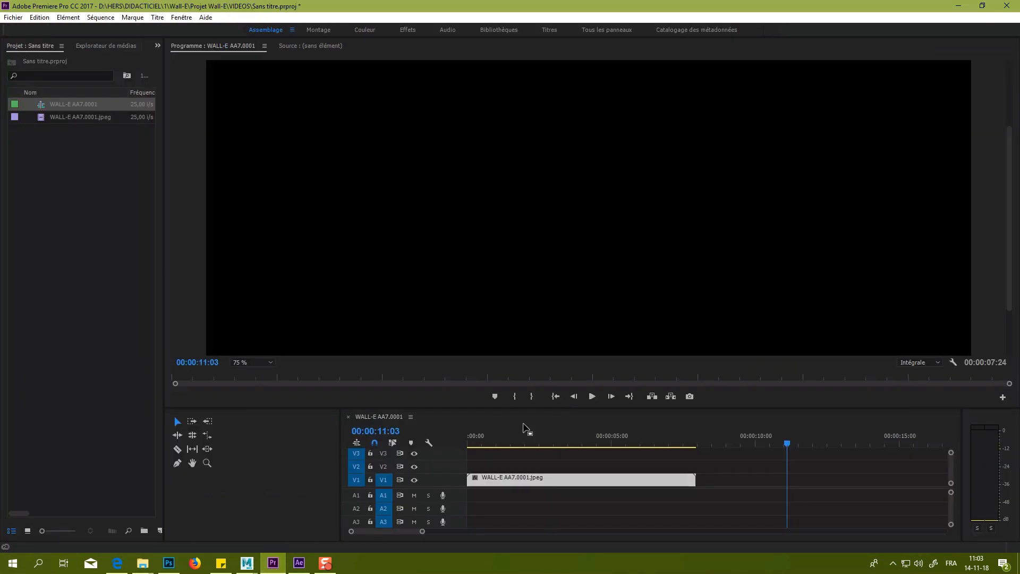
click(511, 481)
key(Delete)
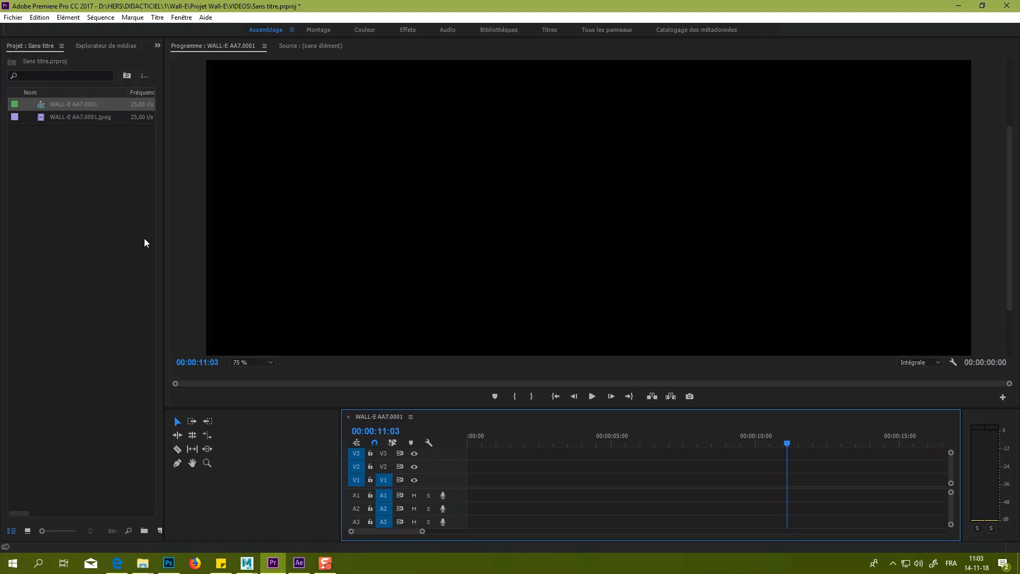
drag(69, 145, 101, 98)
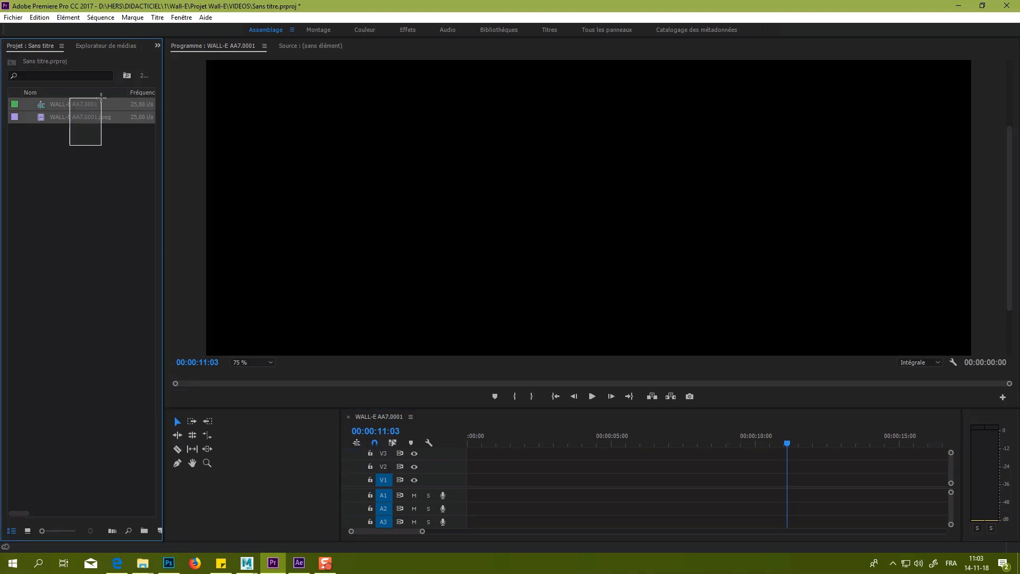
key(Delete)
Import WALL-E AE.avi from the Projet Wall-E VIDEOS folder into the project.
double_click(82, 142)
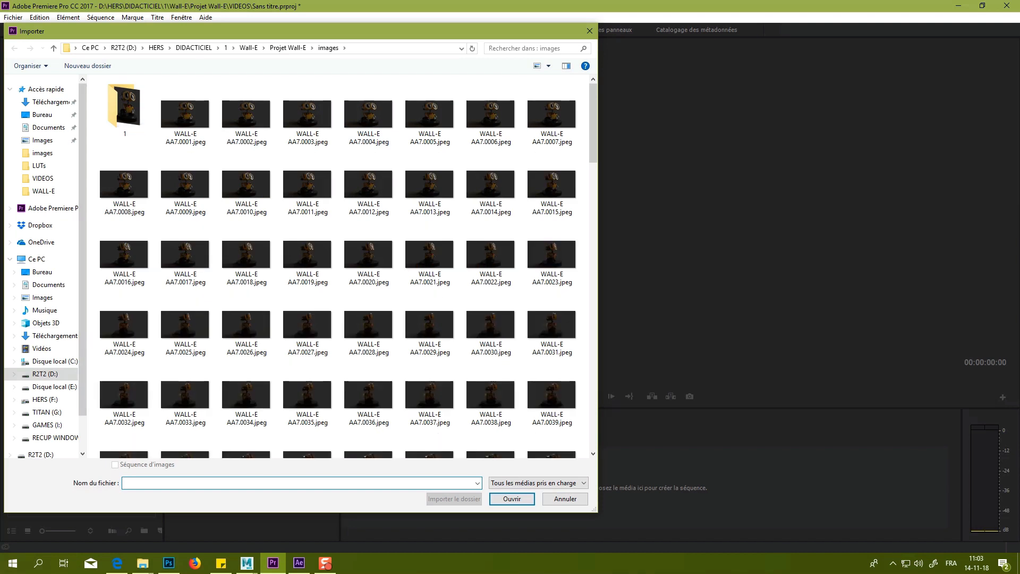
key(super+e)
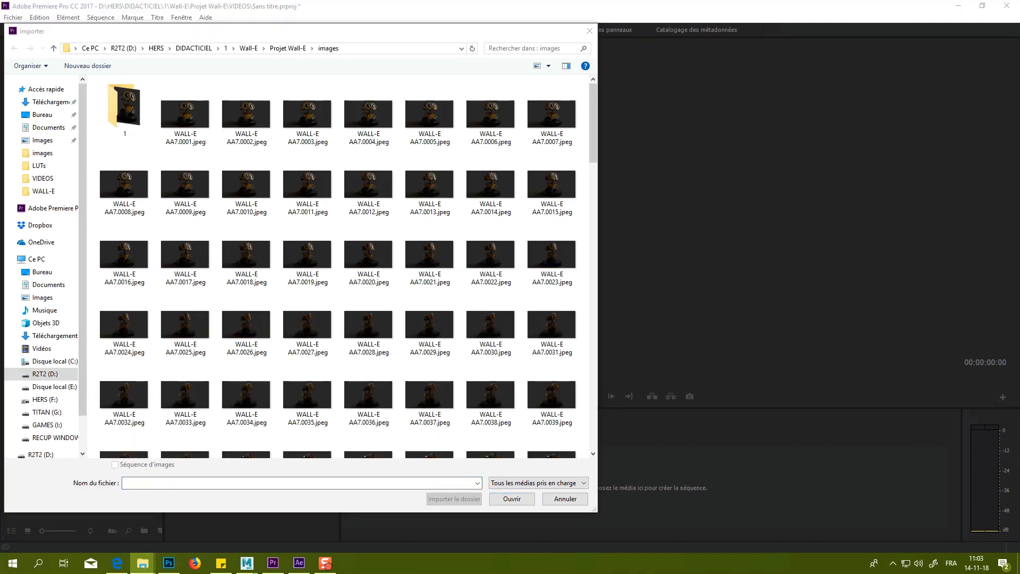
click(419, 48)
text(D:\HERS\DIDACTICIEL\1\Wall-E\Projet Wall-E\VIDEOS)
key(Return)
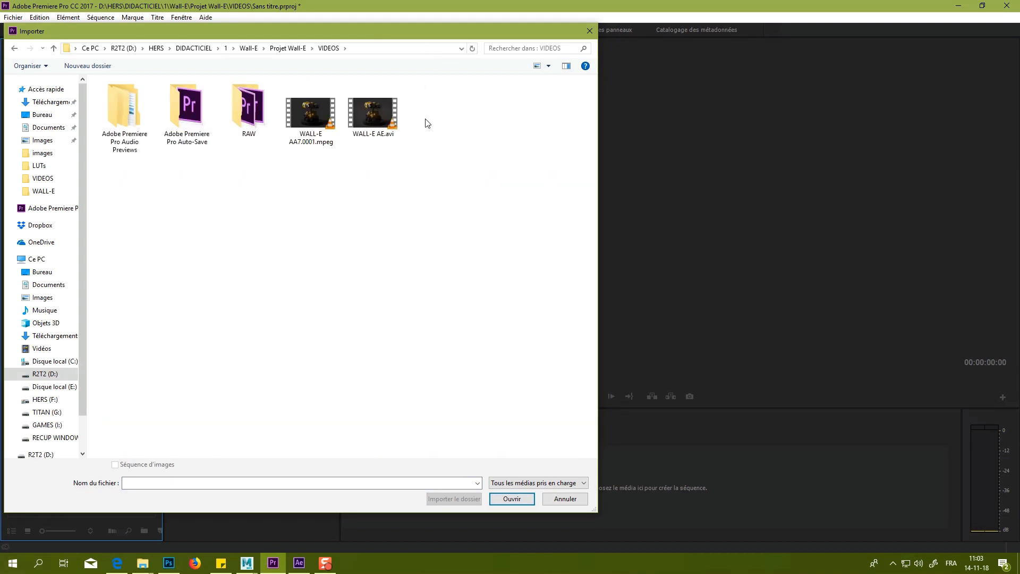
double_click(372, 114)
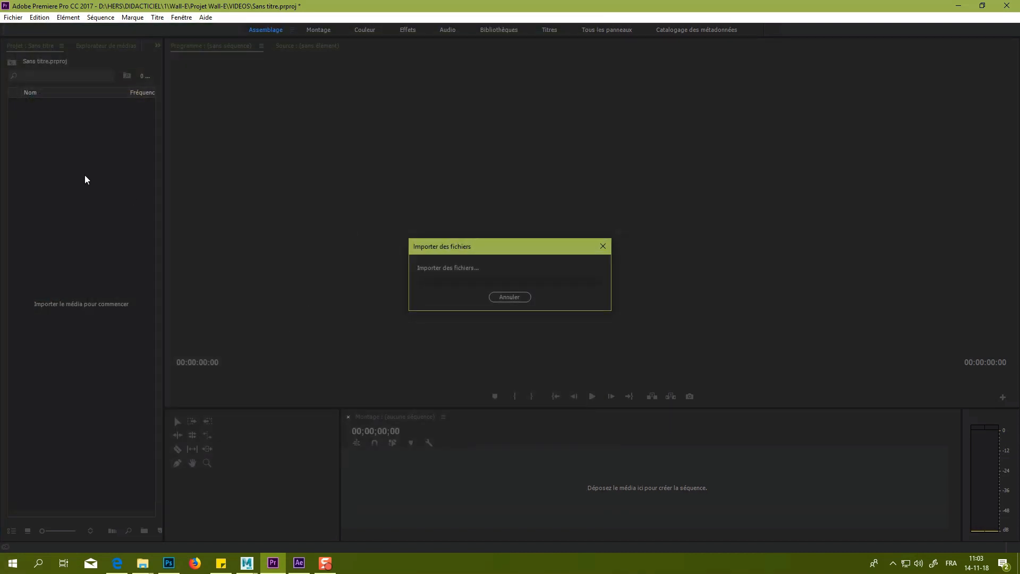
Create a sequence from WALL-E AE.avi and delete the clip's linked audio.
drag(53, 104, 374, 493)
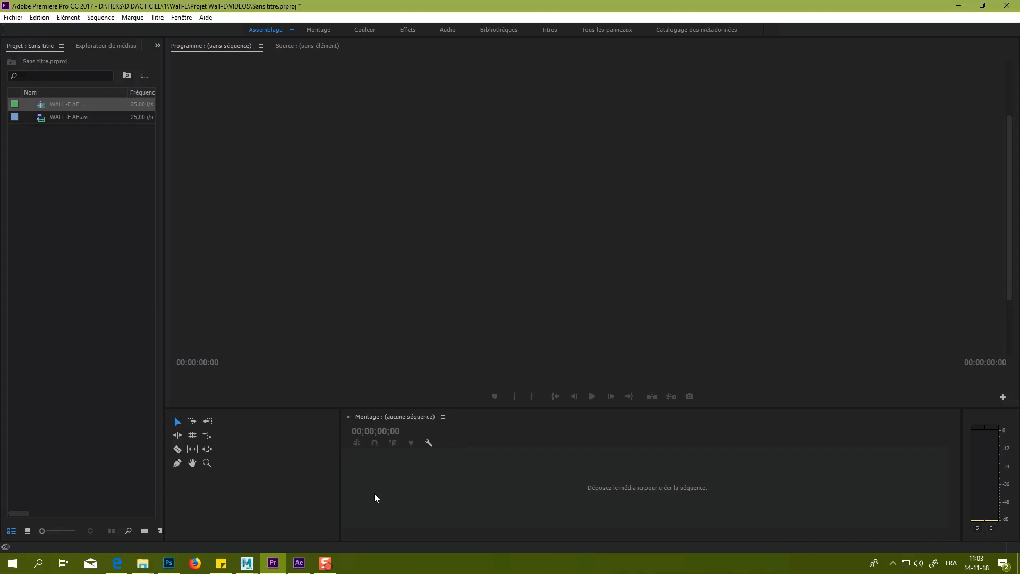
alt+click(520, 489)
key(Delete)
Paste four copies of the WALL-E AE.avi clip end to end after the first, and return the playhead to the start.
click(521, 483)
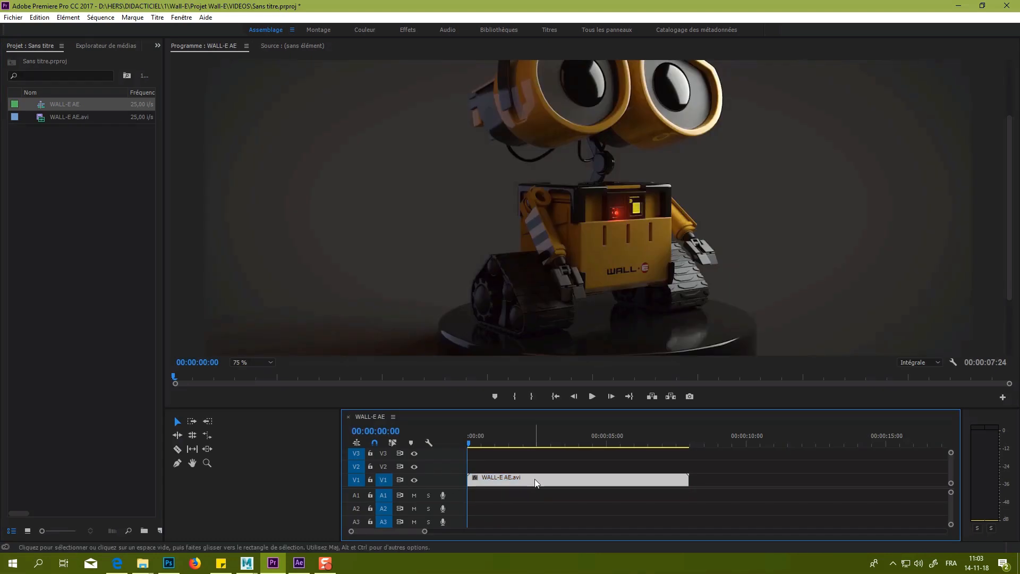
key(End)
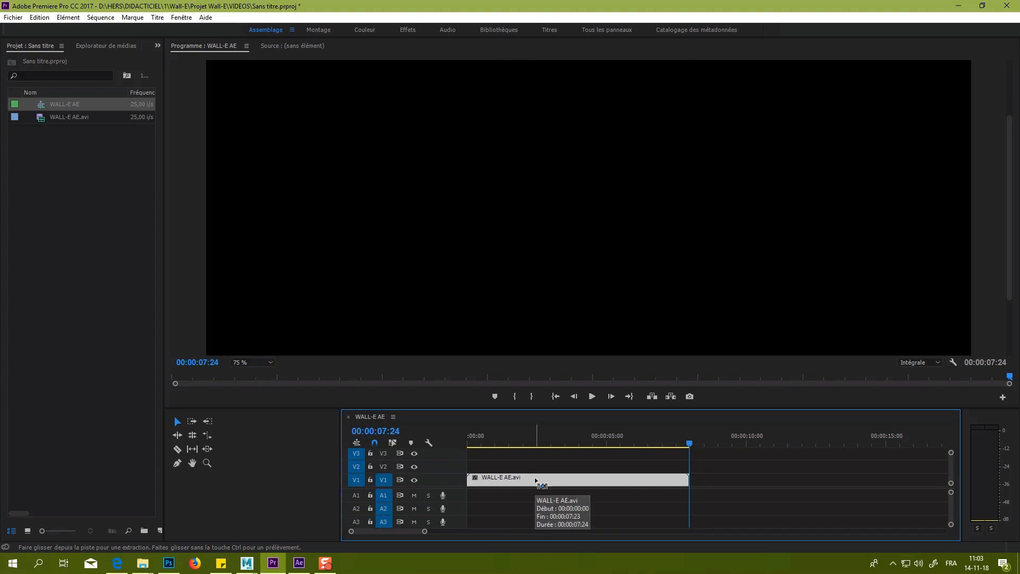
key(Home)
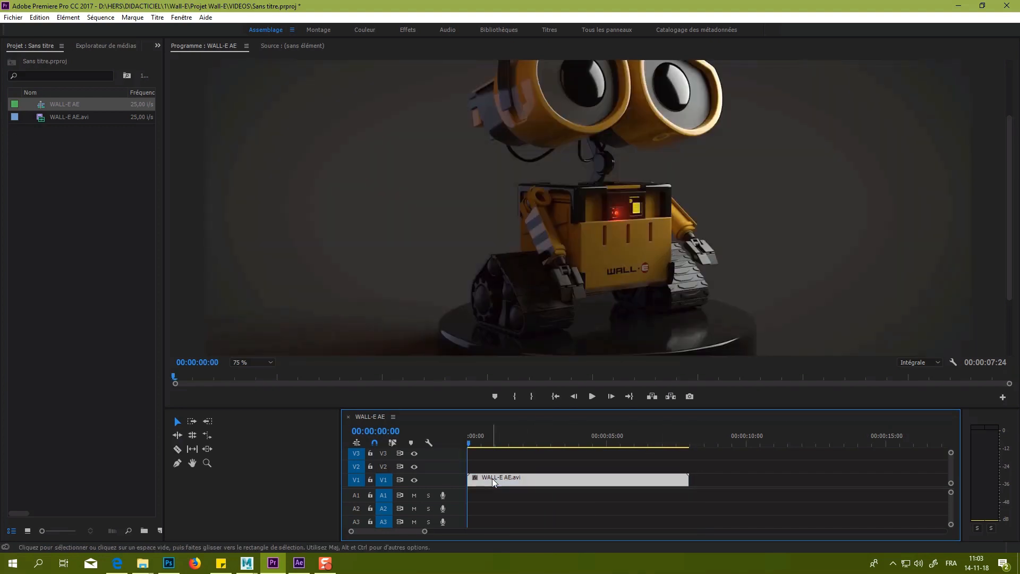
drag(679, 447, 689, 446)
drag(425, 531, 398, 531)
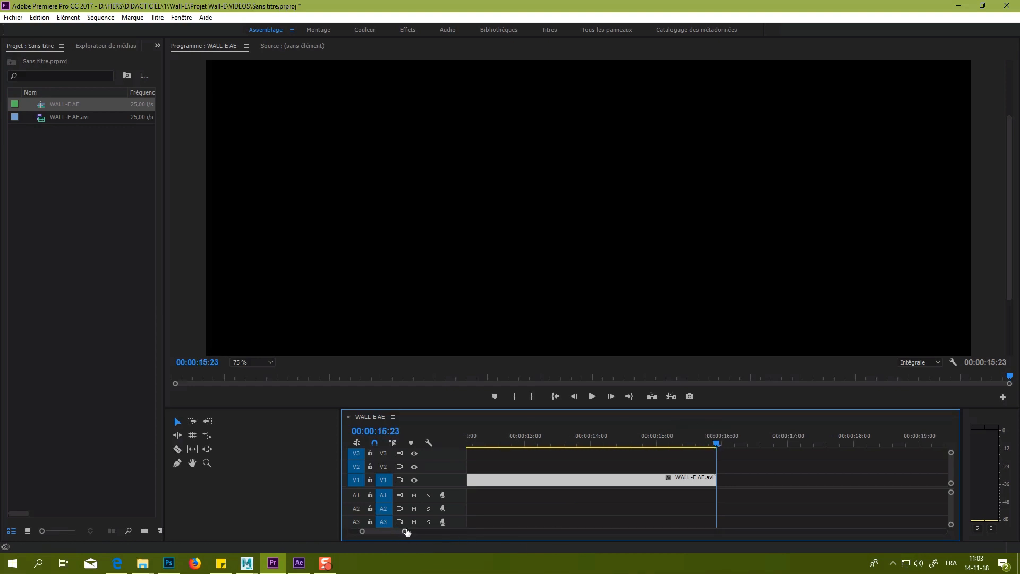
key(ctrl+v)
key(ctrl+v)
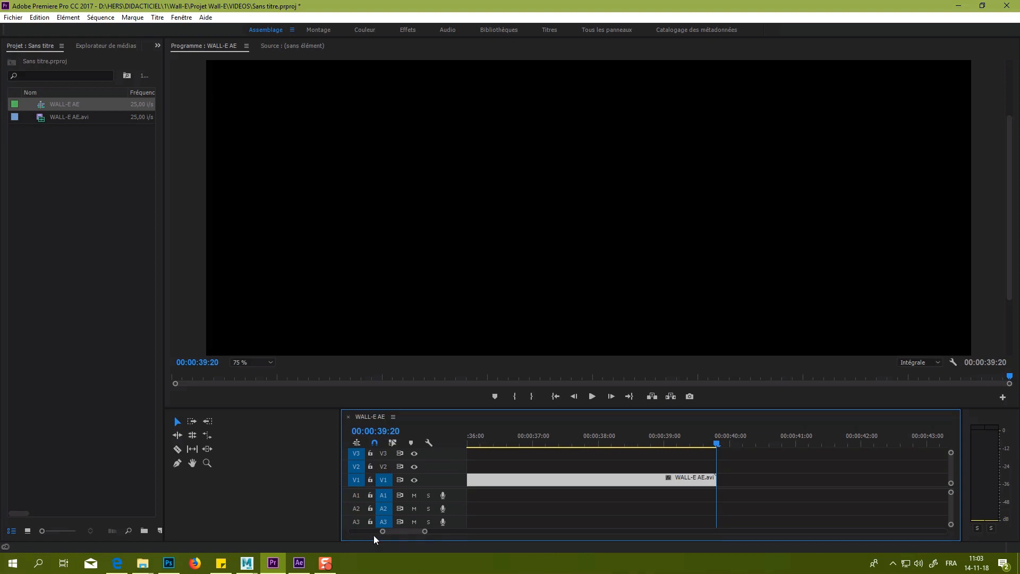
drag(382, 531, 261, 534)
drag(610, 531, 526, 530)
drag(712, 444, 368, 461)
drag(522, 533, 499, 529)
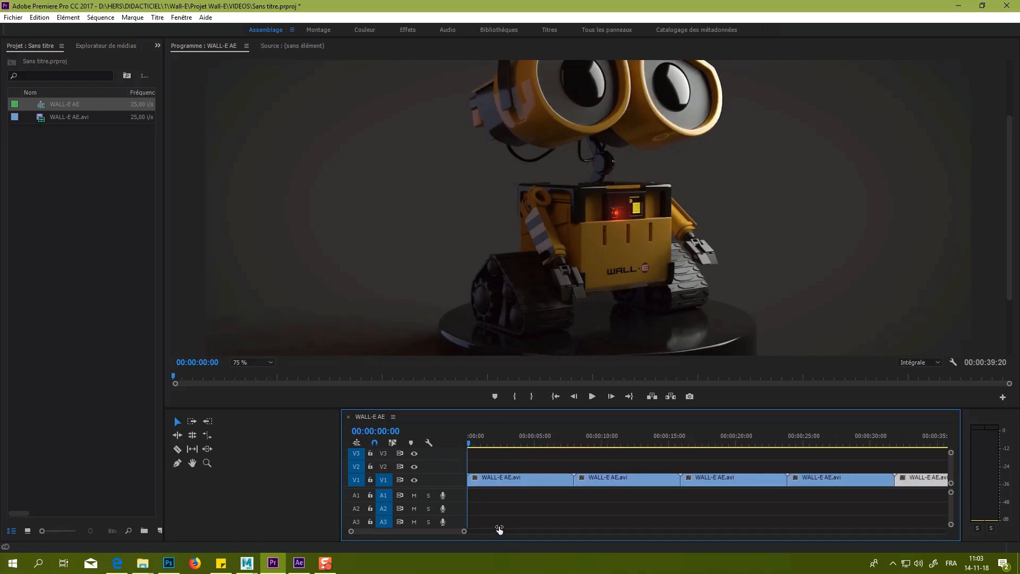
Enlarge the program preview area and set its display zoom to 50 %.
key(space)
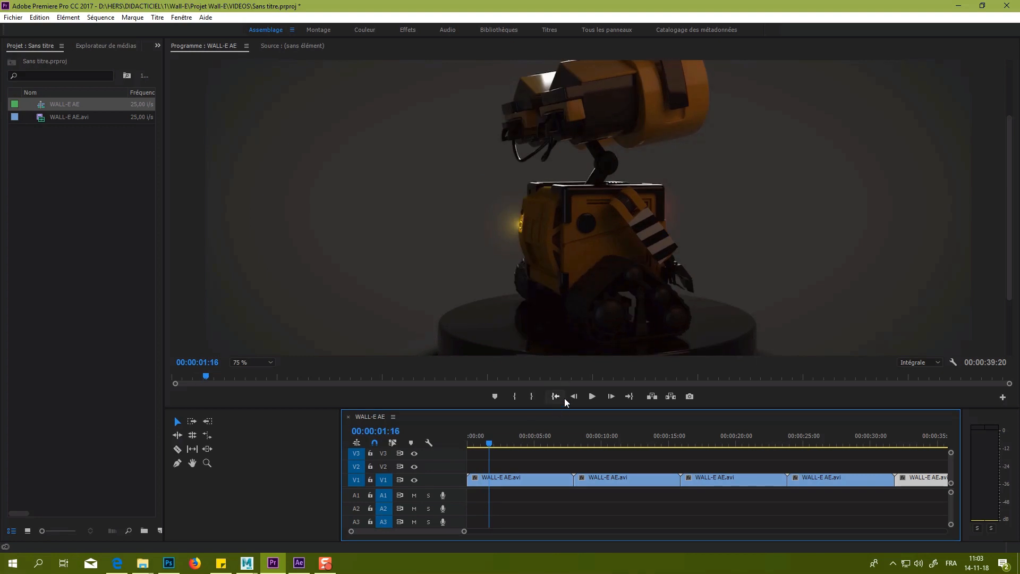
drag(567, 409, 567, 440)
click(252, 392)
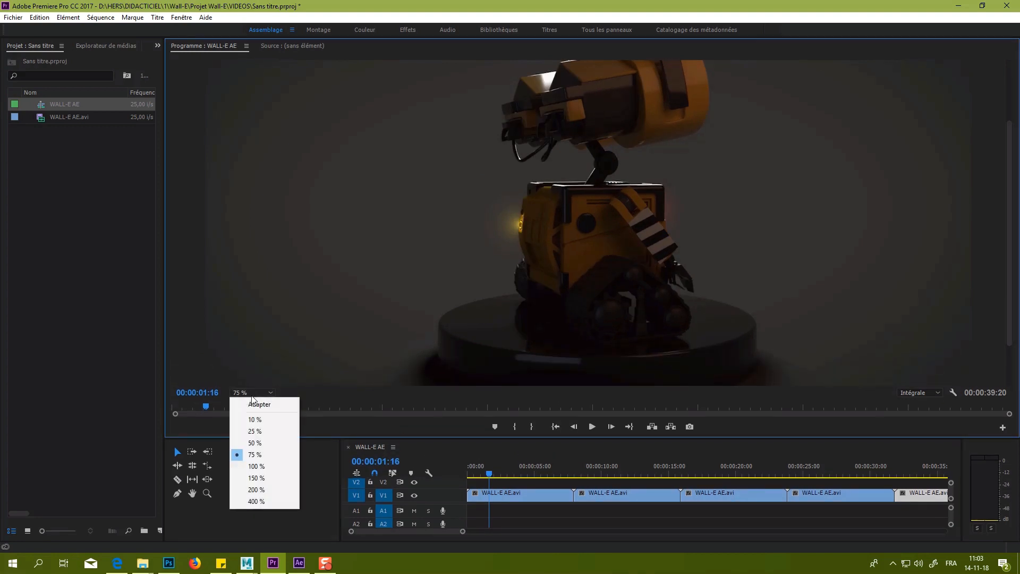
click(257, 443)
Play the sequence across the joins between the WALL-E AE.avi clips to check the loop.
key(space)
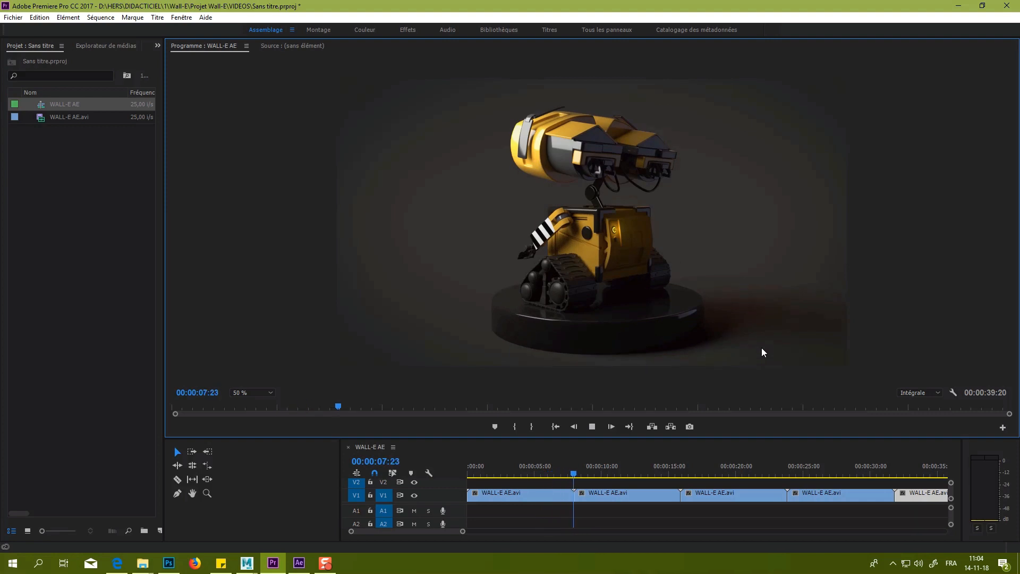
key(space)
key(alt+Tab)
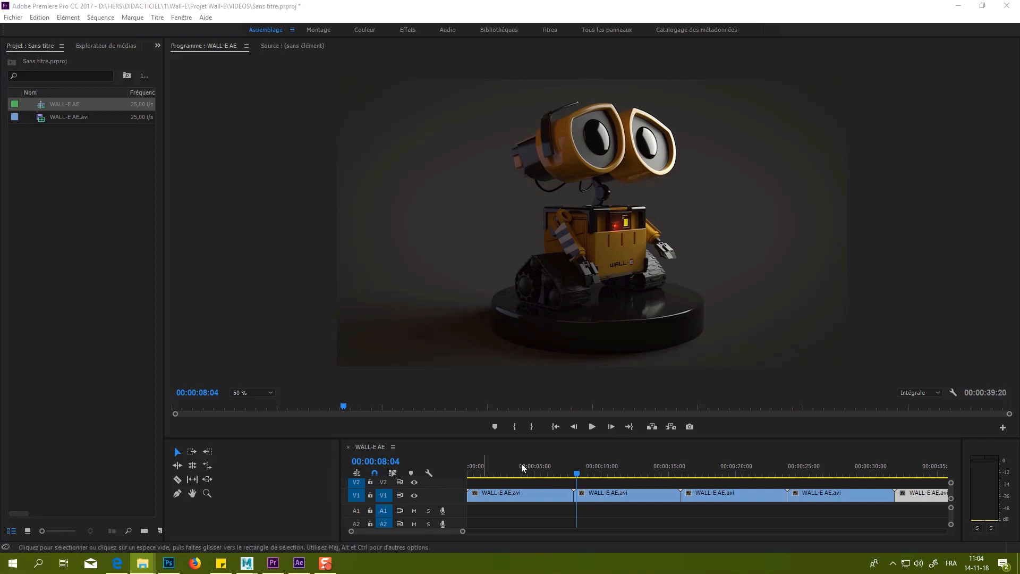
click(590, 427)
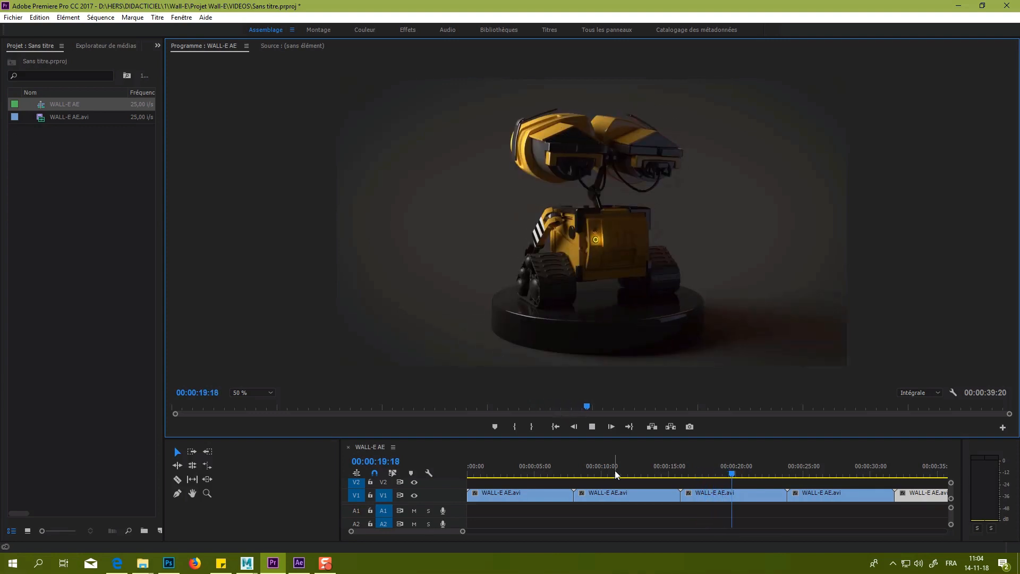
key(space)
Set the preview playback resolution to 1/4 and play the sequence again from the start.
click(932, 390)
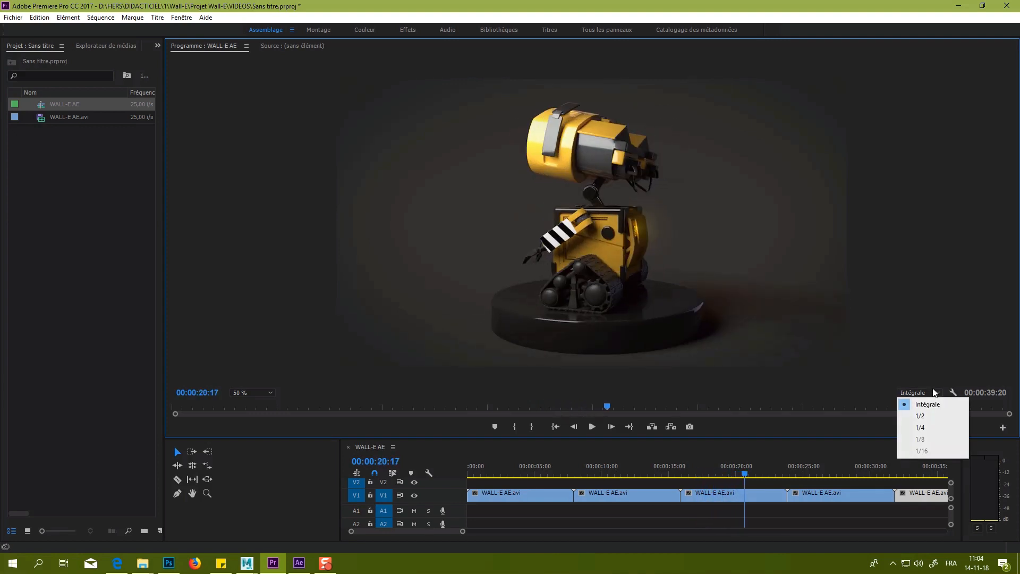
click(935, 427)
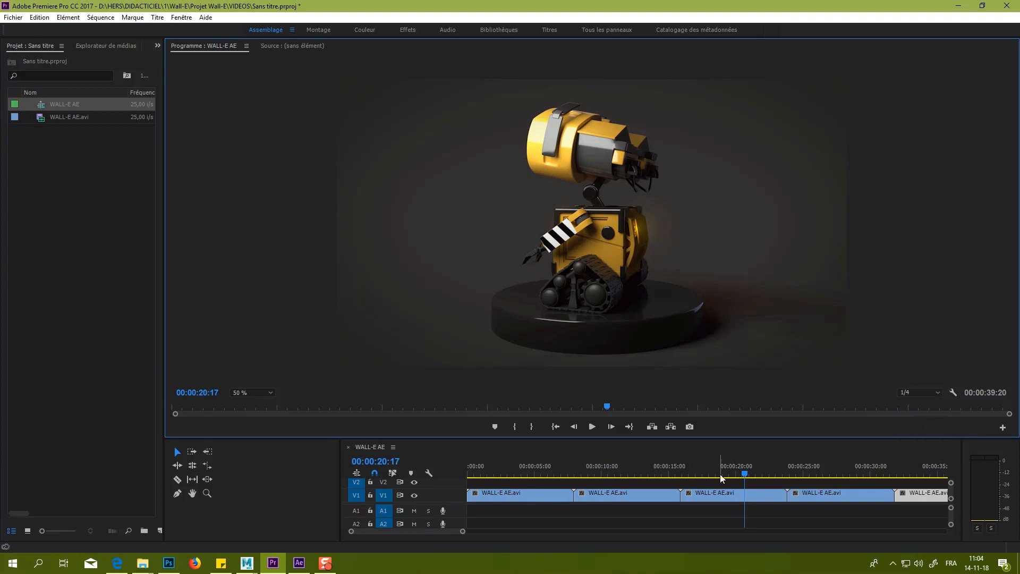
drag(742, 476, 468, 476)
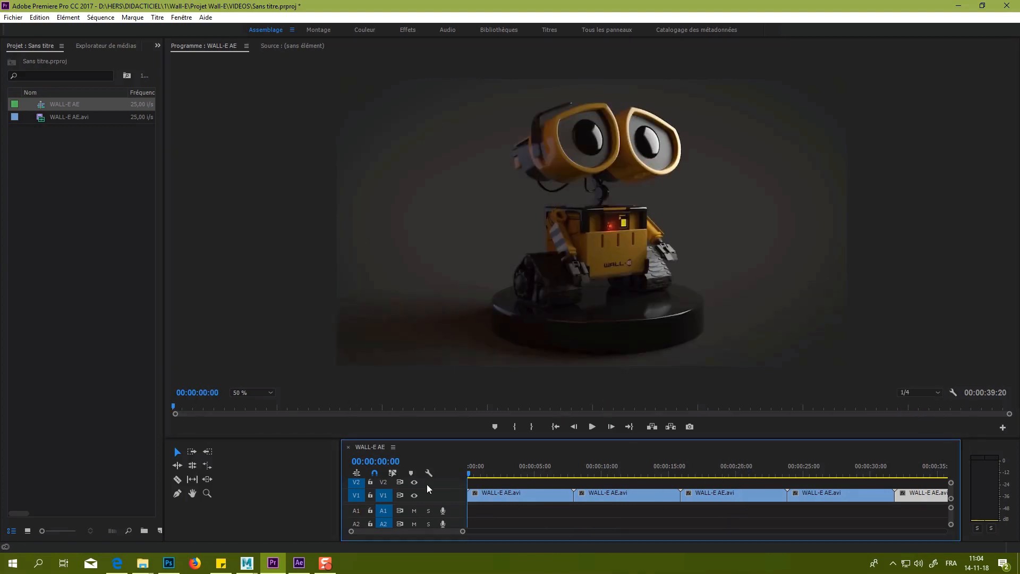
key(space)
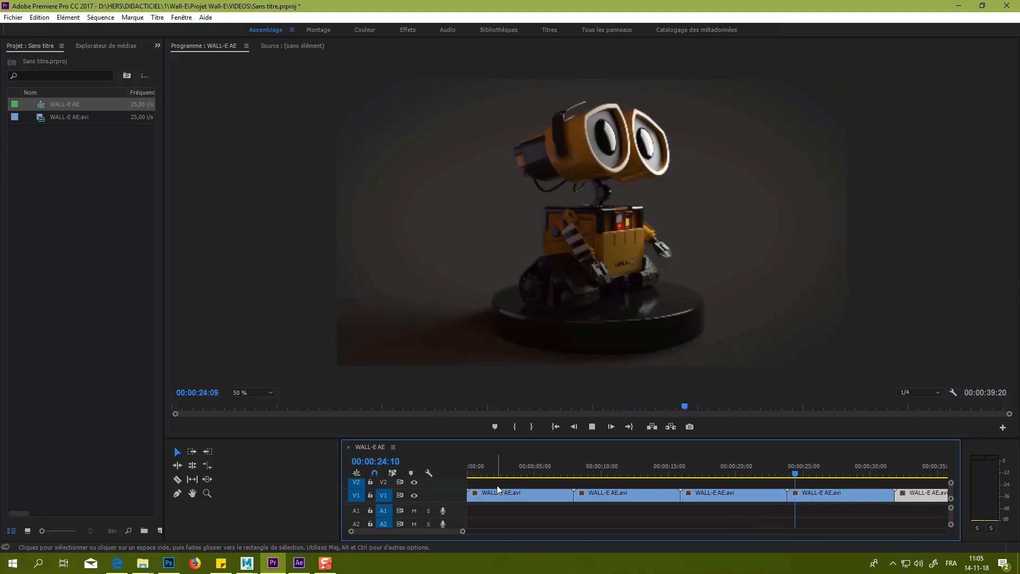
key(space)
scroll(913, 512, down, 5)
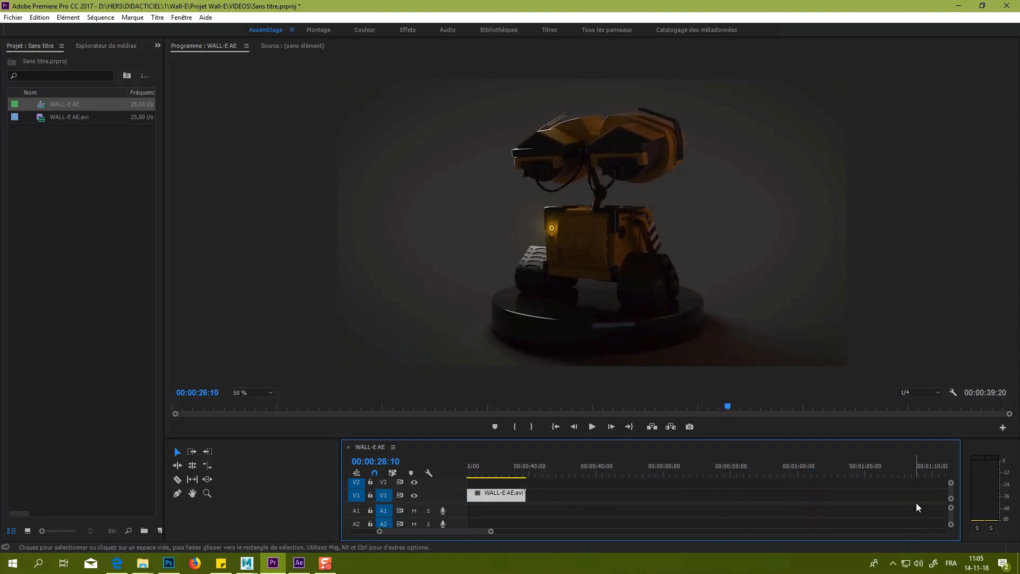
drag(461, 531, 489, 549)
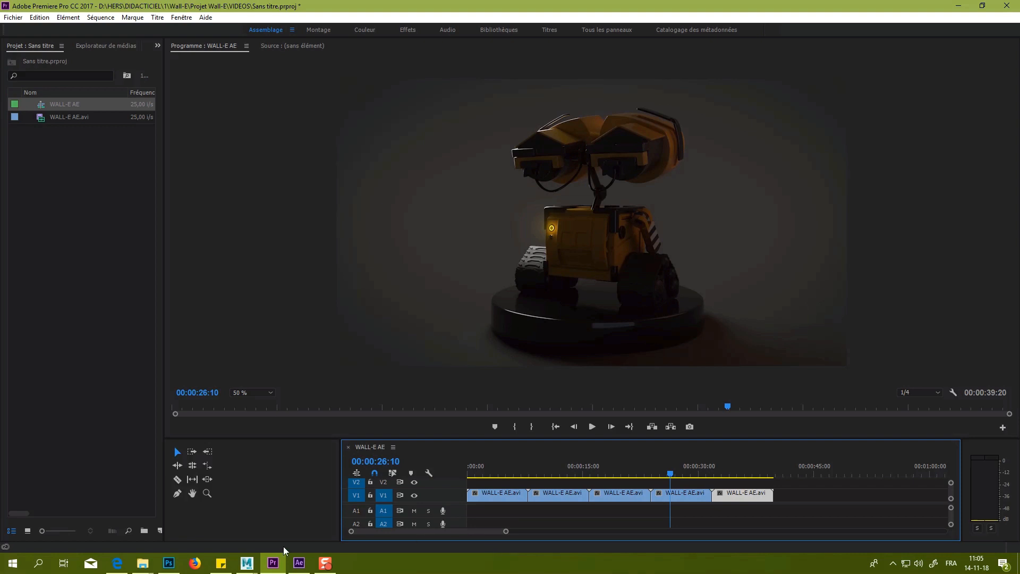
Switch to Photoshop, create a 1920 x 1080 pixel RGB document at 300 pixels per centimetre, and fill its background with black.
click(169, 563)
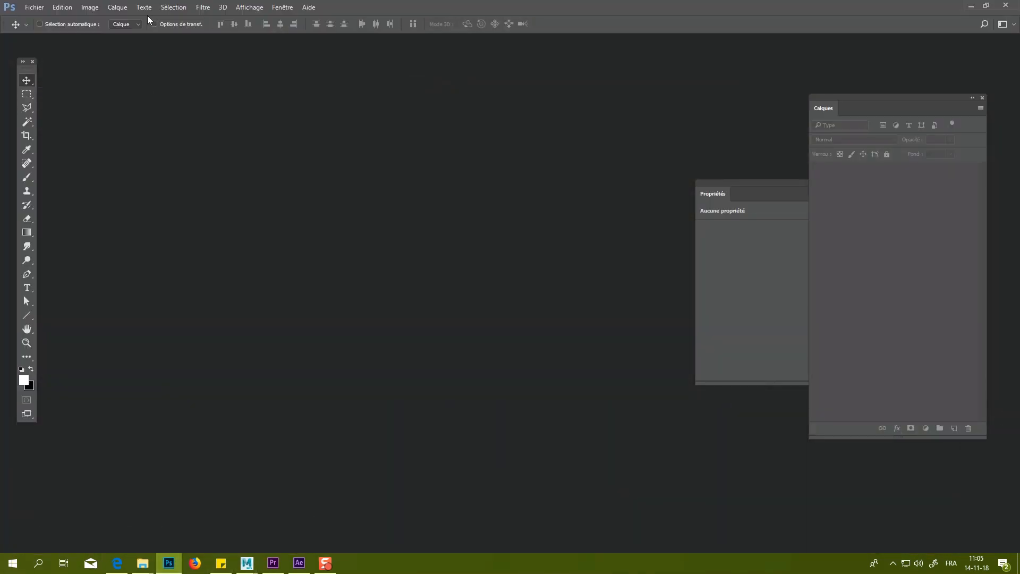
click(34, 8)
click(37, 17)
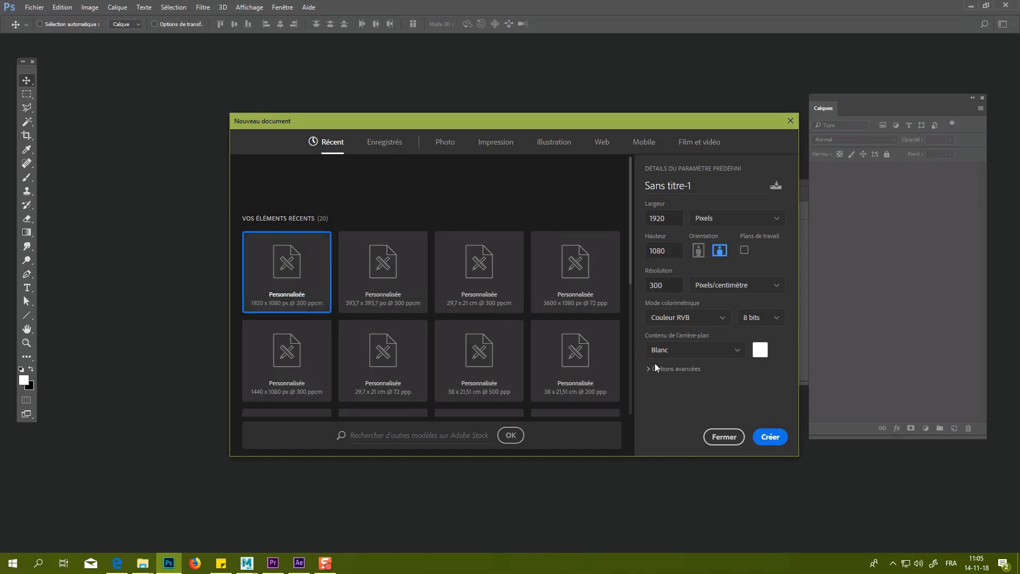
click(769, 436)
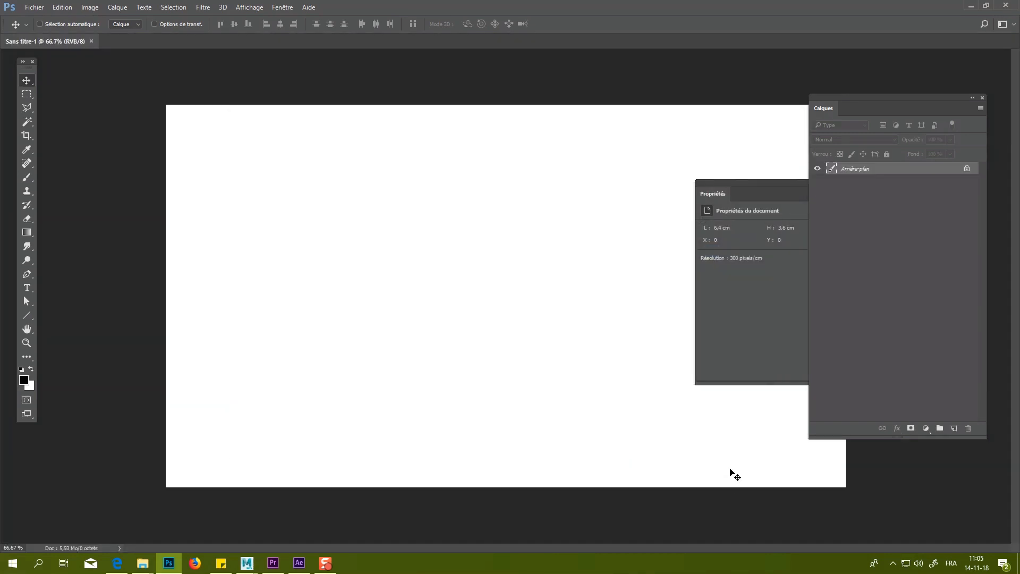
key(x)
key(alt+BackSpace)
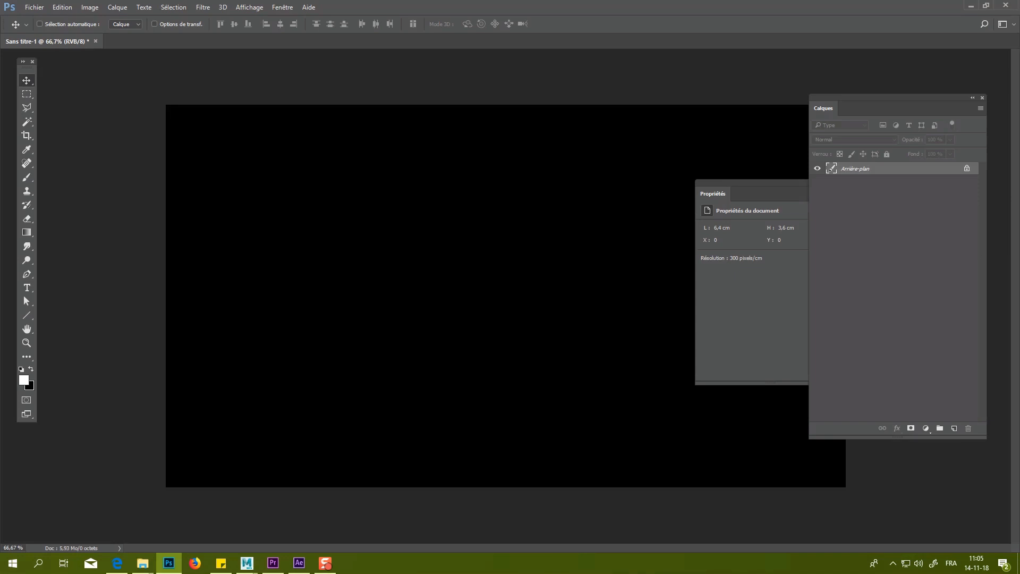
Switch to the browser, widen its window, and examine the Gunship font's style variants on the dafont page.
click(116, 563)
drag(372, 164, 384, 150)
drag(470, 392, 786, 502)
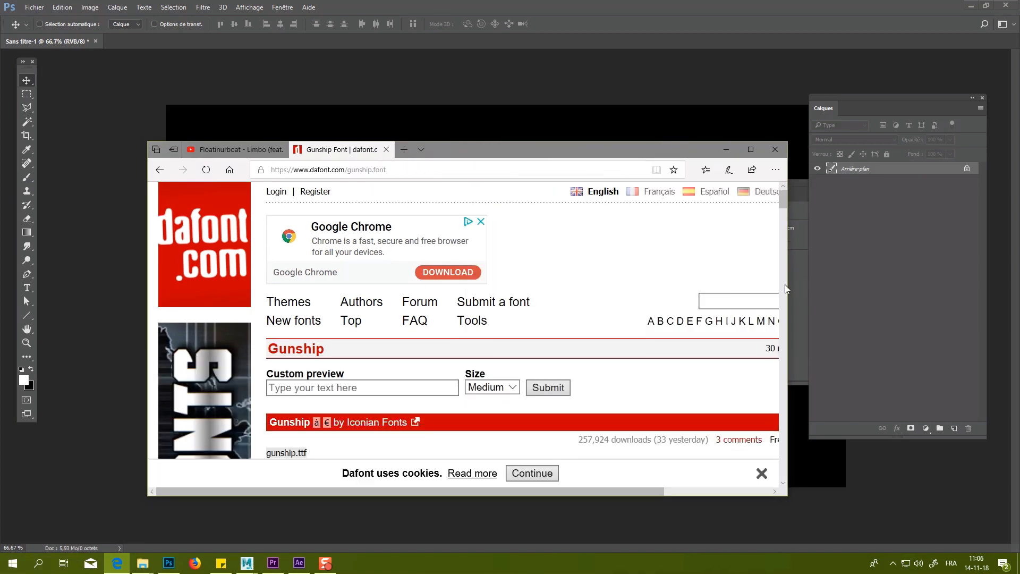
drag(975, 292, 973, 293)
scroll(805, 267, down, 2)
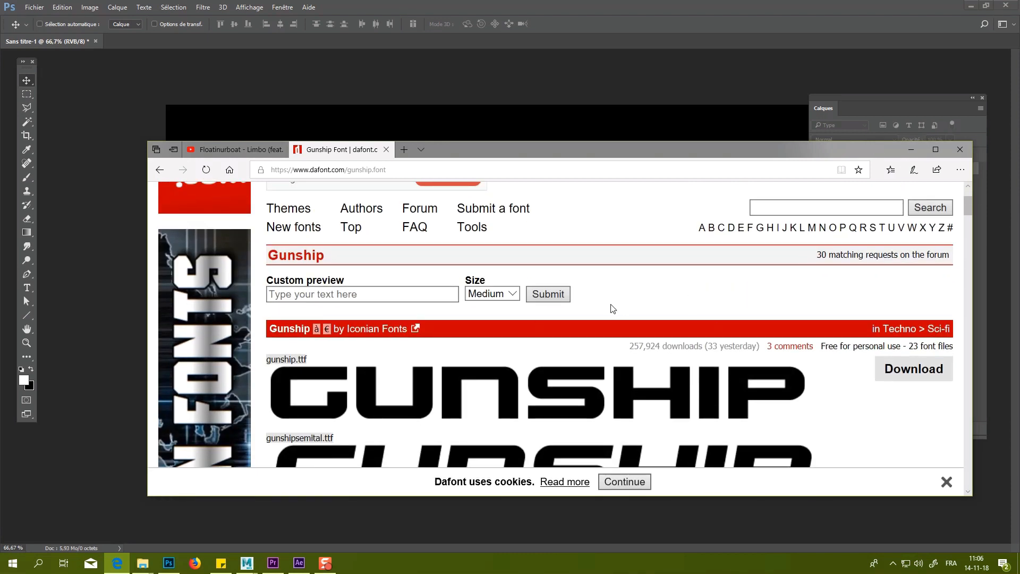
scroll(612, 308, down, 5)
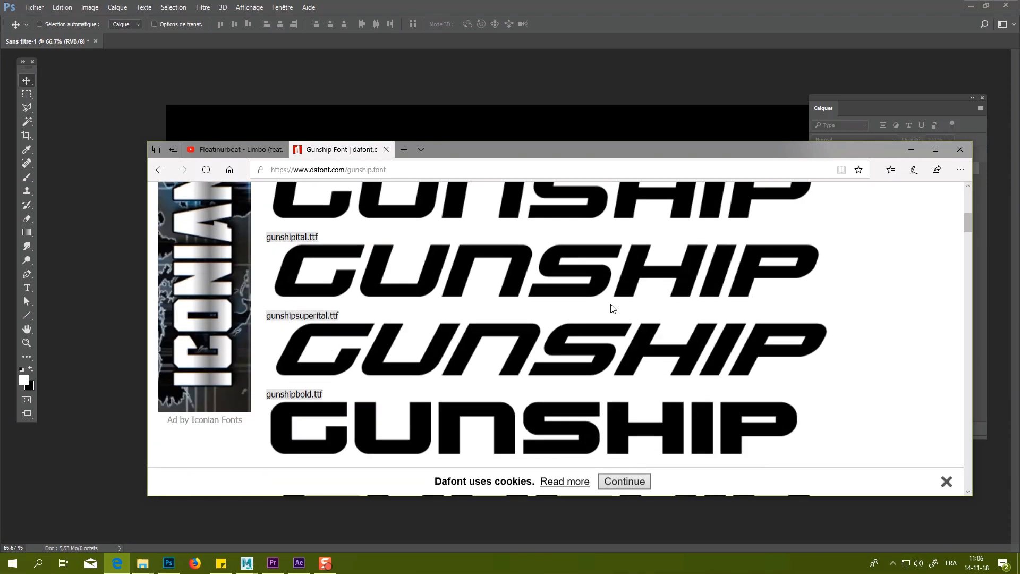
scroll(612, 309, down, 7)
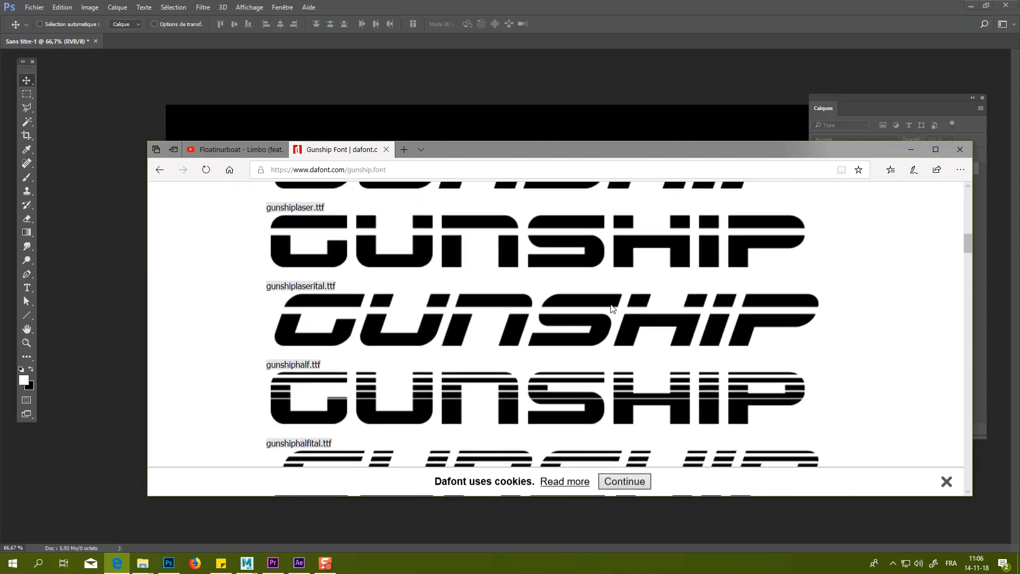
scroll(613, 309, down, 8)
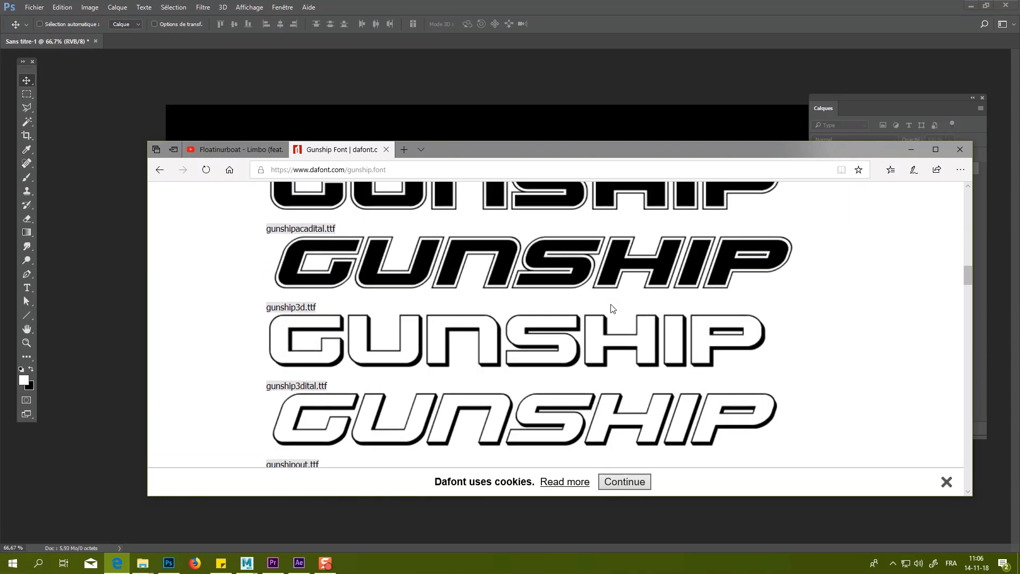
scroll(611, 308, up, 3)
scroll(625, 302, up, 15)
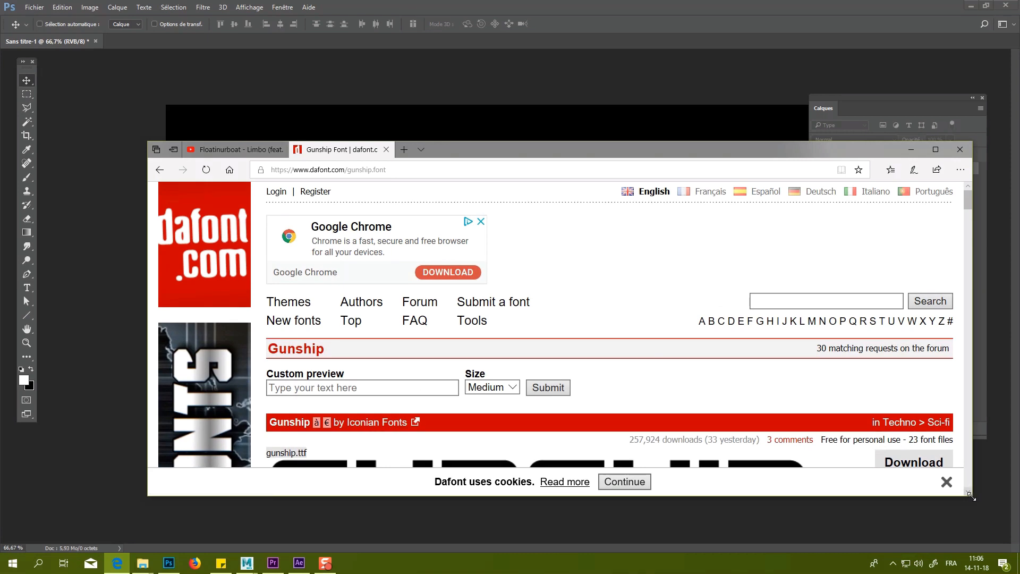
Put the browser away, open the FONT > wall-e folder in File Explorer, and select all the Gunship font files.
drag(971, 498, 642, 479)
click(581, 149)
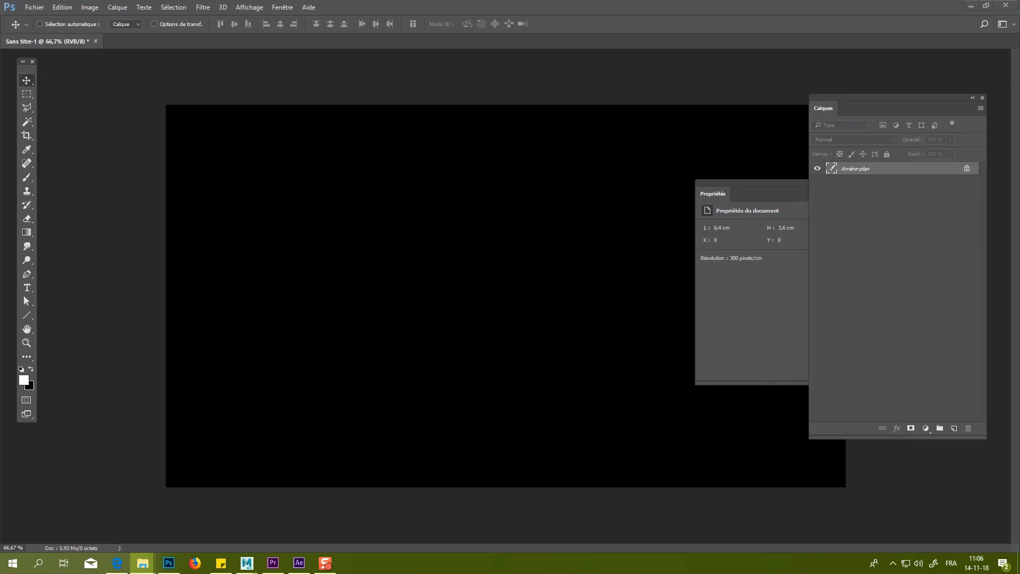
click(143, 563)
double_click(348, 325)
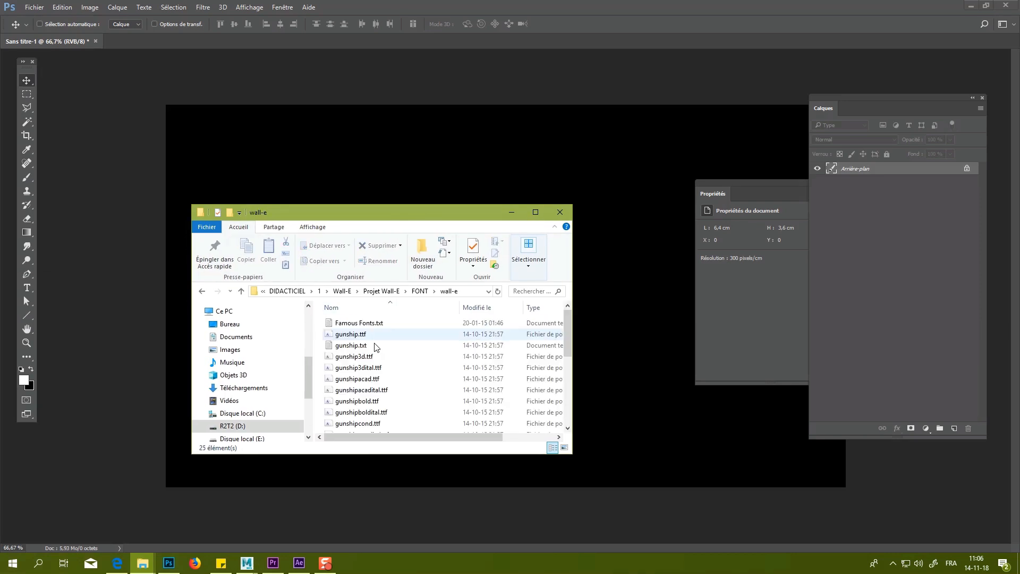
drag(442, 204, 480, 85)
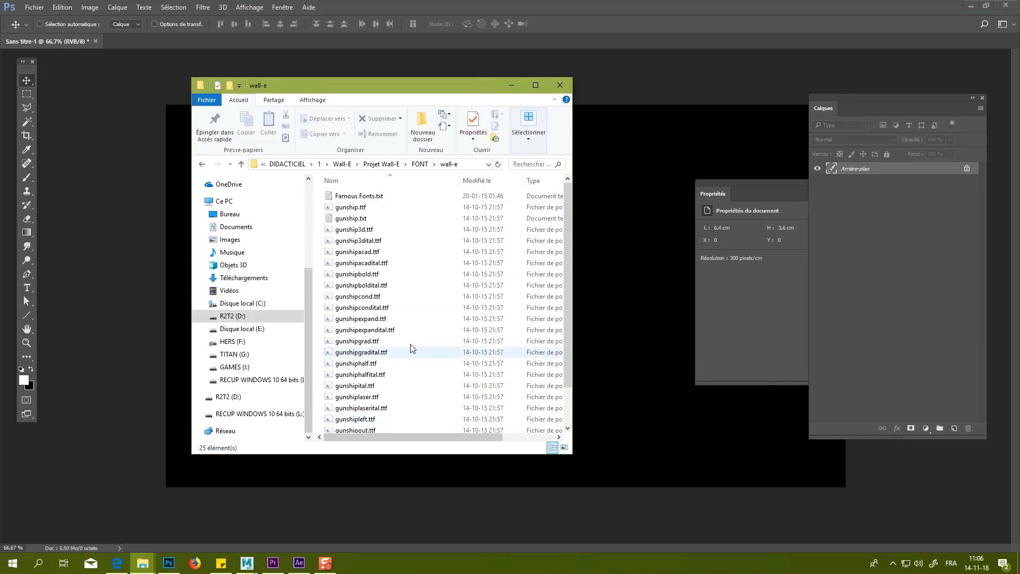
click(365, 230)
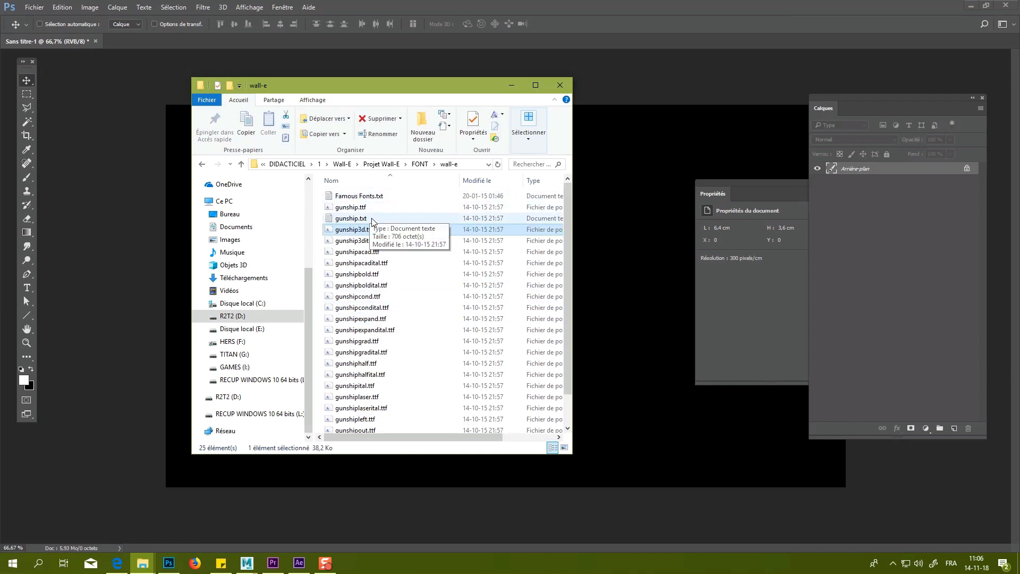
click(378, 297)
key(ctrl+a)
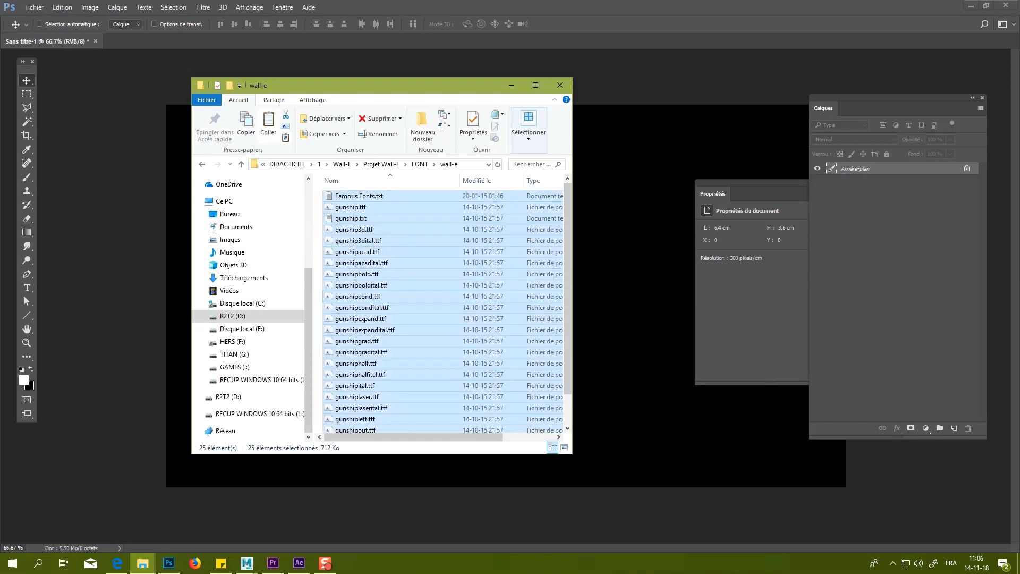
Open the Windows Fonts folder in an enlarged window, look through the installed fonts, and return to Photoshop.
drag(0, 68, 508, 117)
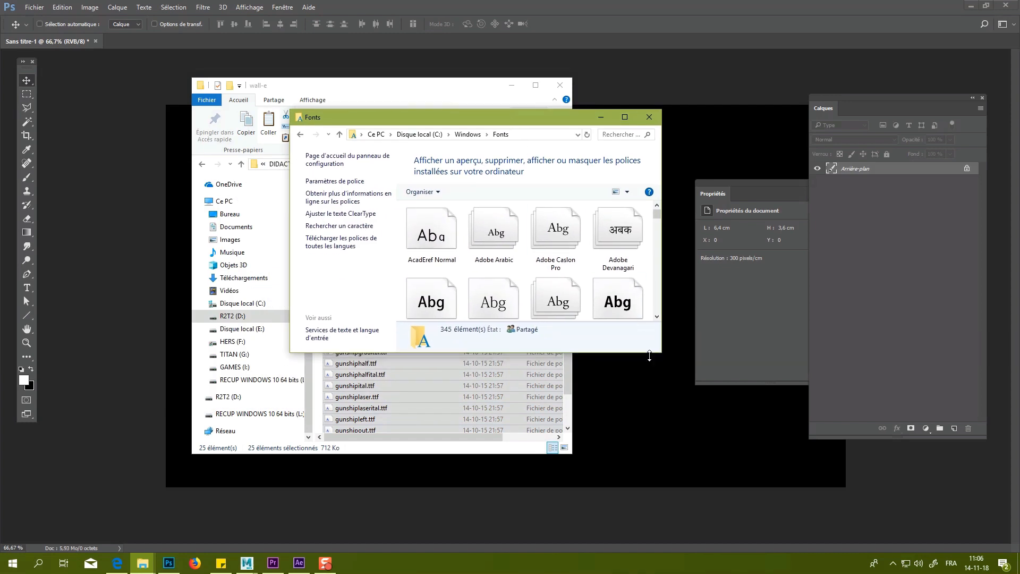
drag(661, 352, 896, 519)
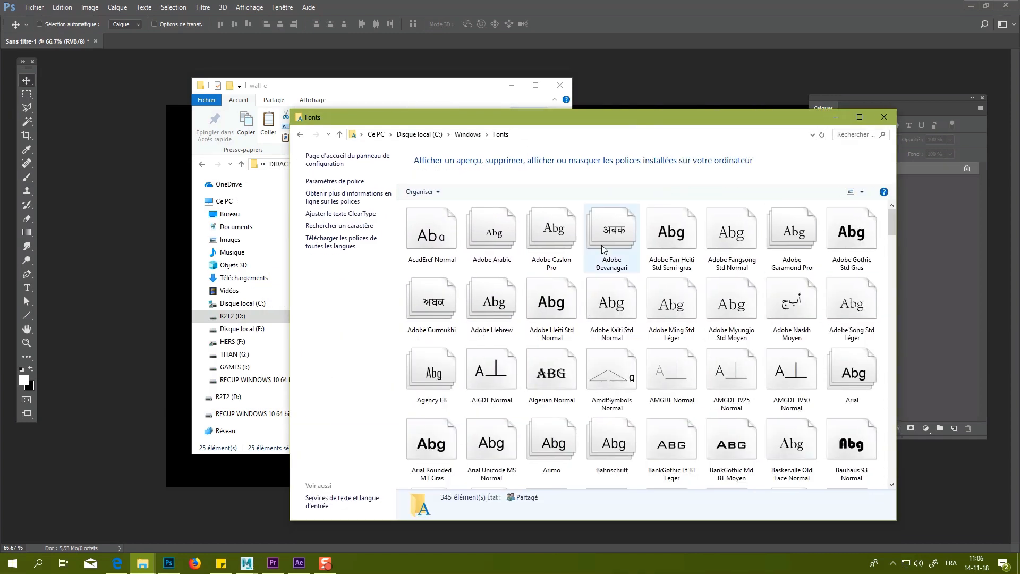
drag(656, 121, 626, 1)
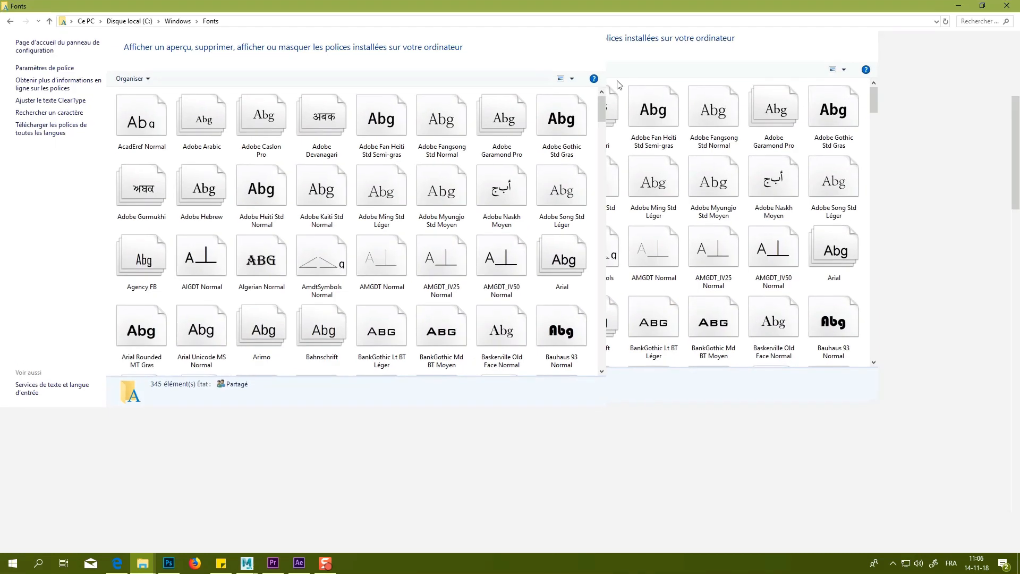
scroll(605, 273, down, 1)
scroll(606, 272, down, 10)
scroll(607, 276, up, 10)
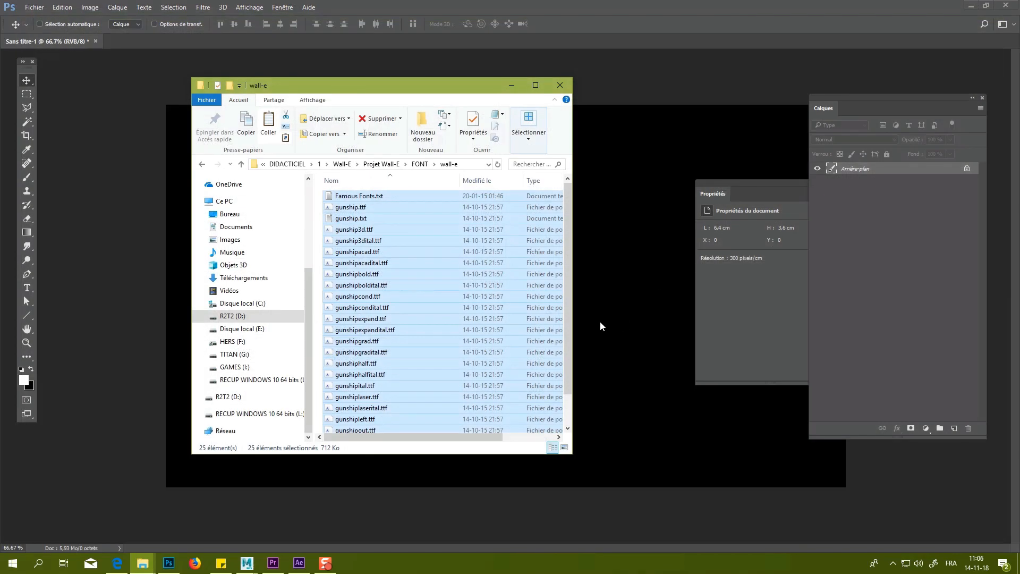
click(511, 85)
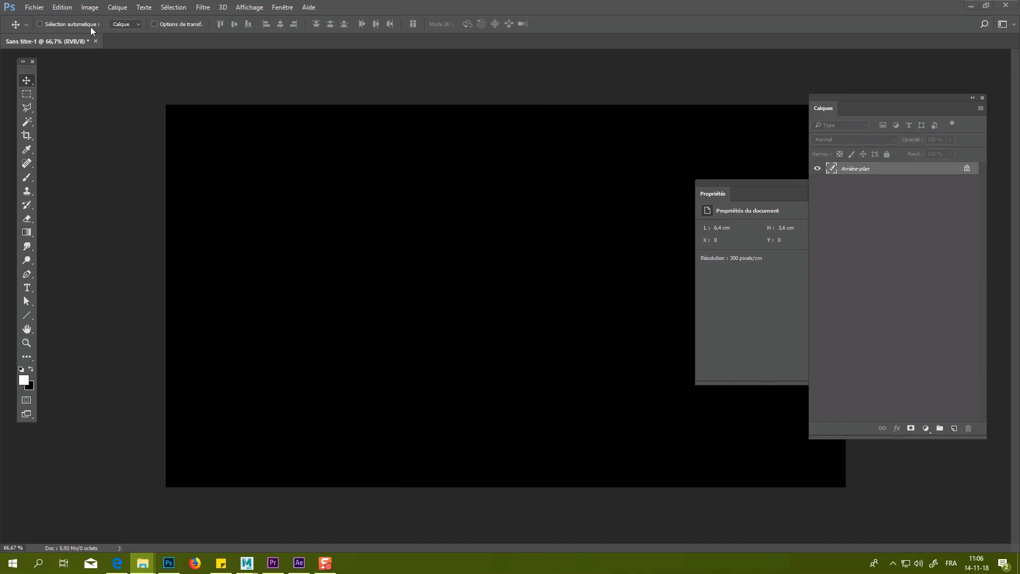
Activate the Type tool and choose Gunship Gradient as its font.
click(144, 8)
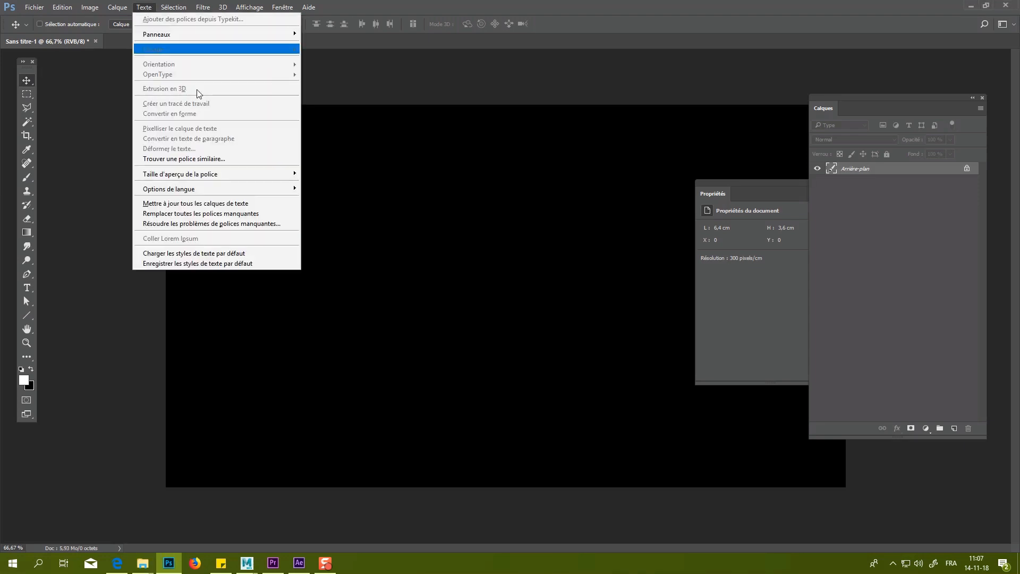
click(173, 7)
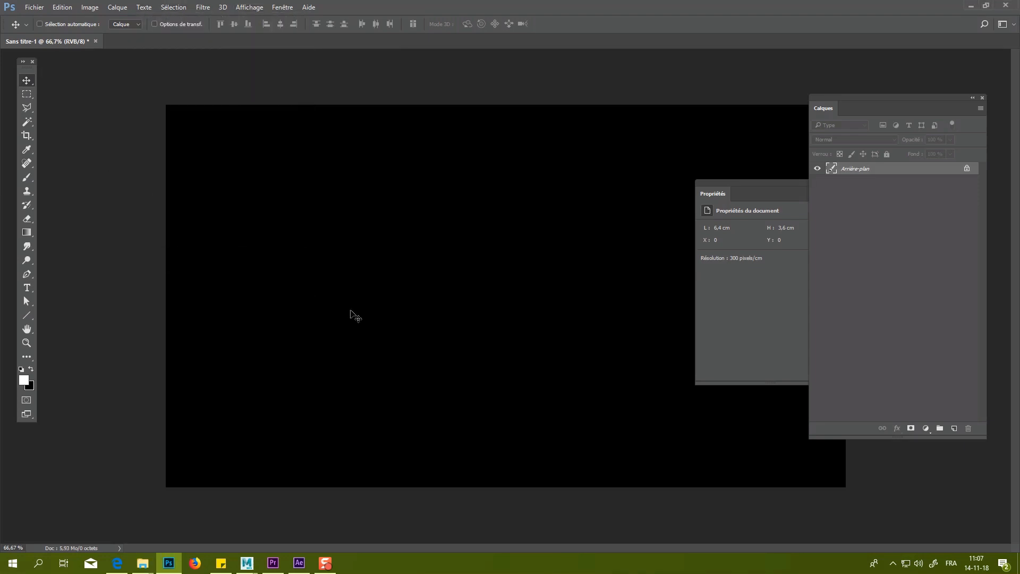
key(t)
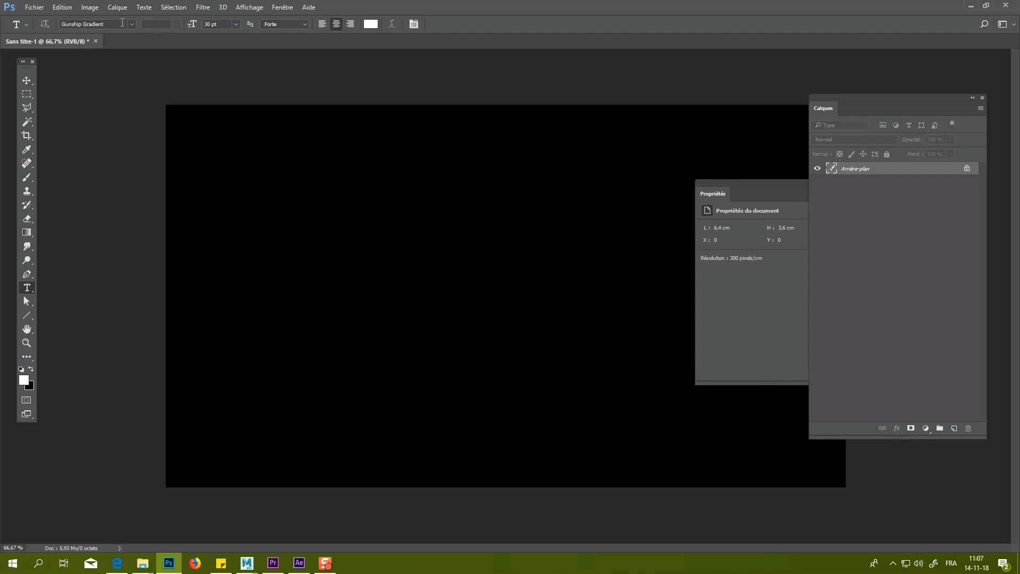
click(131, 24)
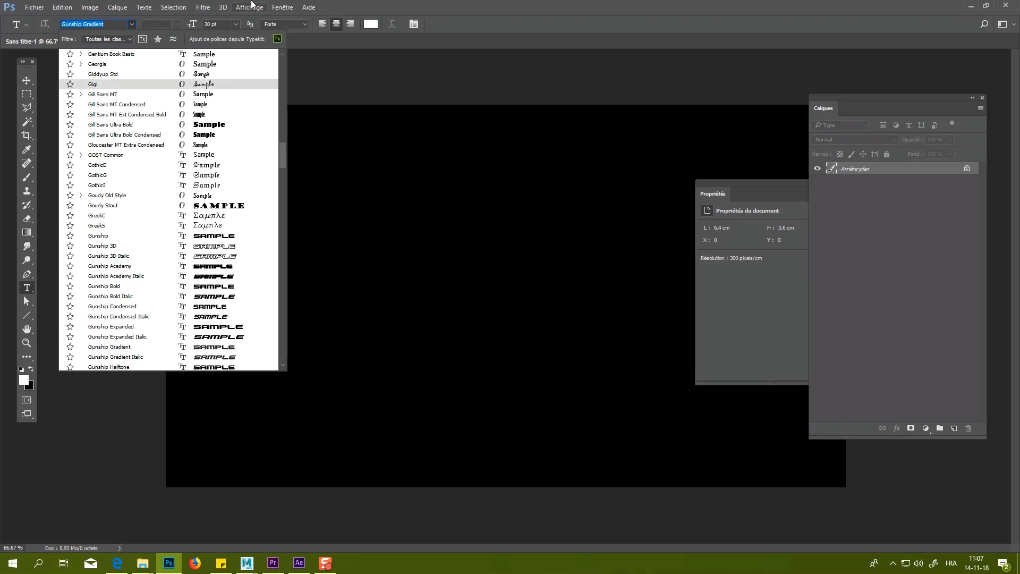
click(96, 84)
click(249, 7)
click(80, 26)
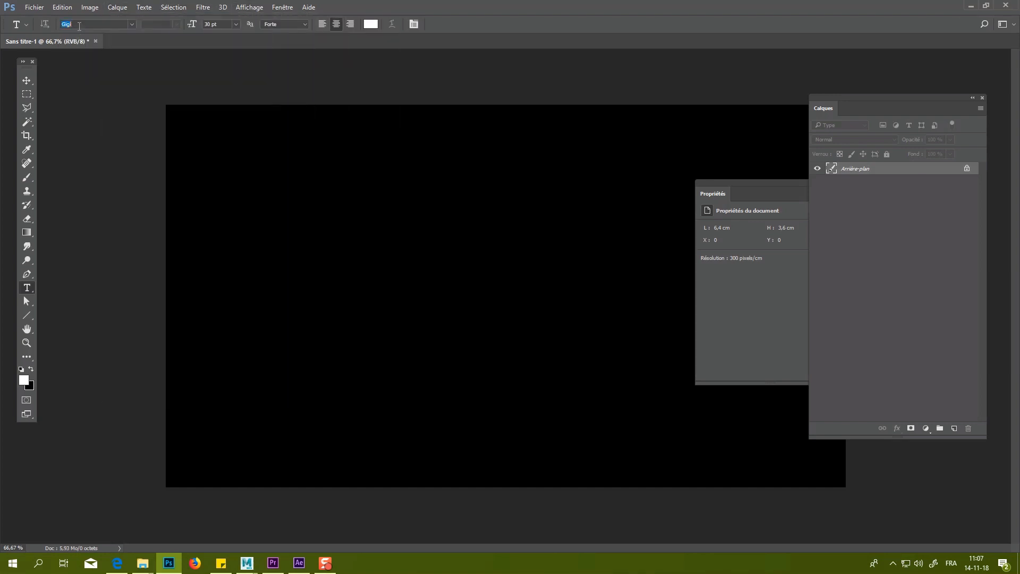
click(133, 24)
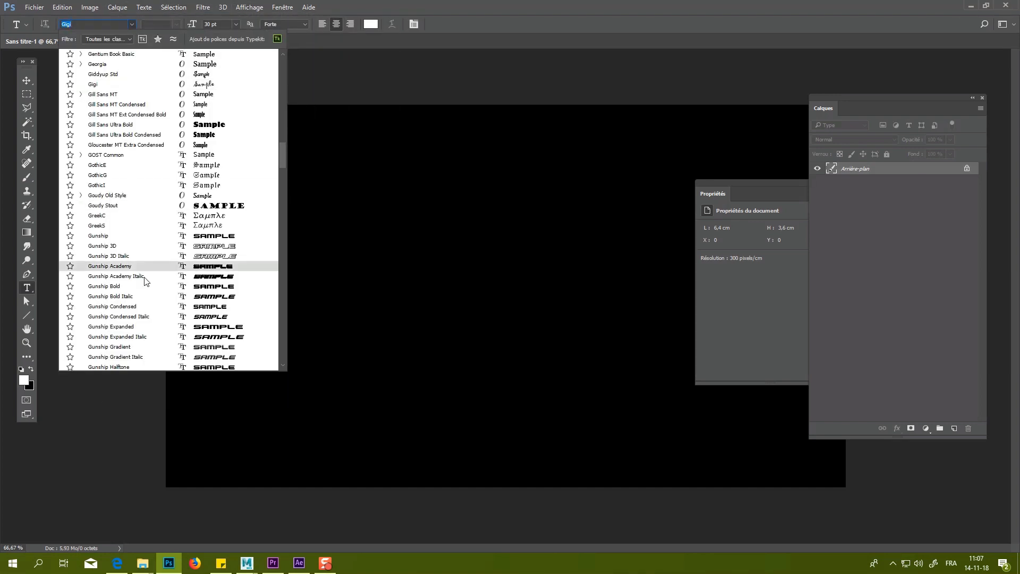
click(130, 348)
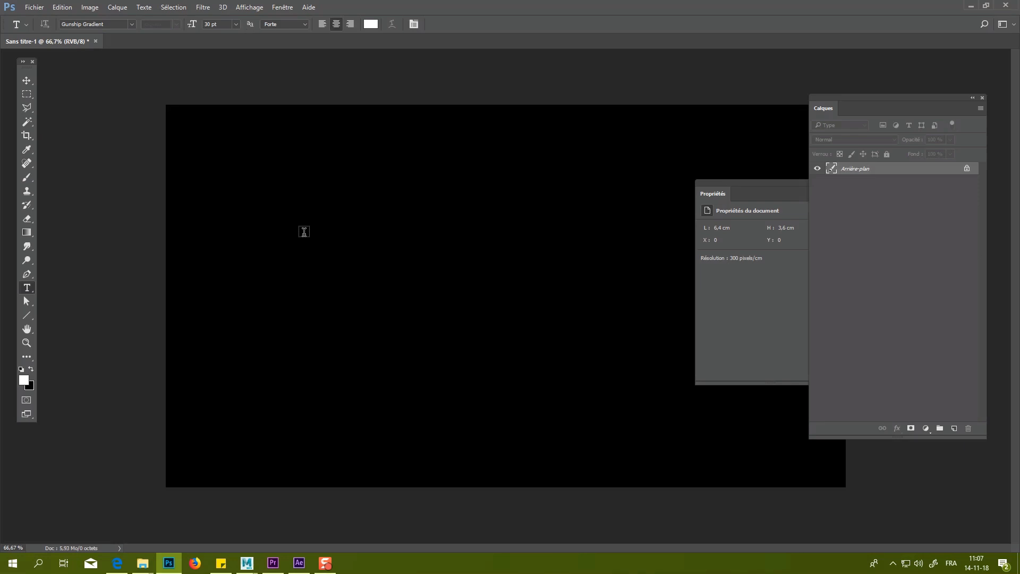
Add a text layer reading PROJET in white at 24 pt on the black canvas.
click(237, 24)
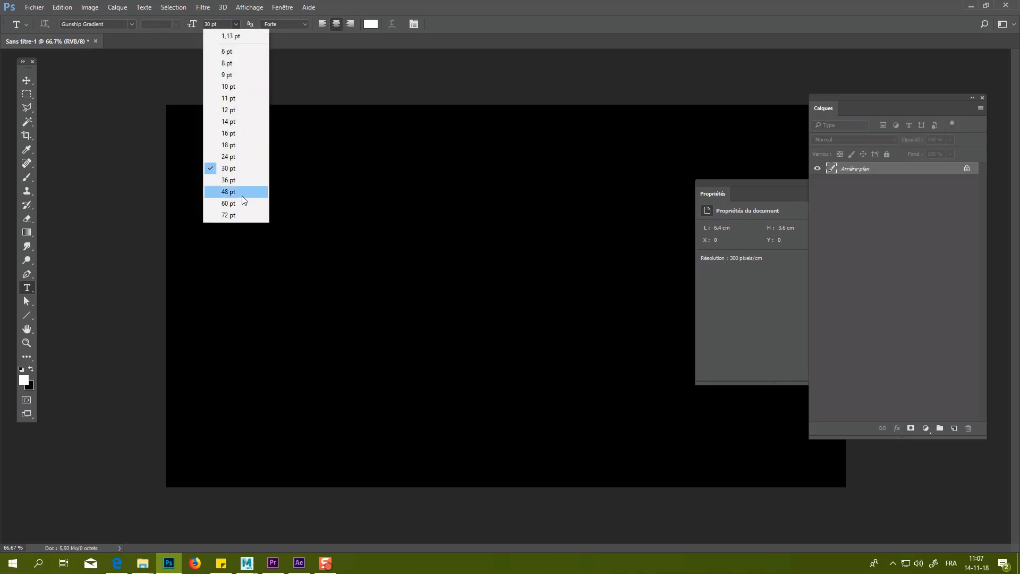
click(228, 204)
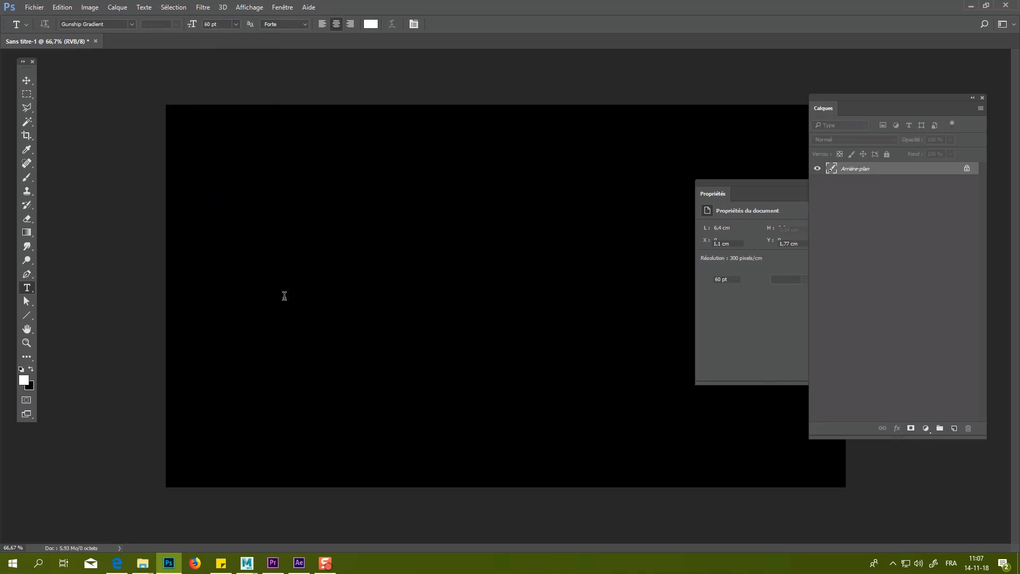
click(285, 296)
click(234, 24)
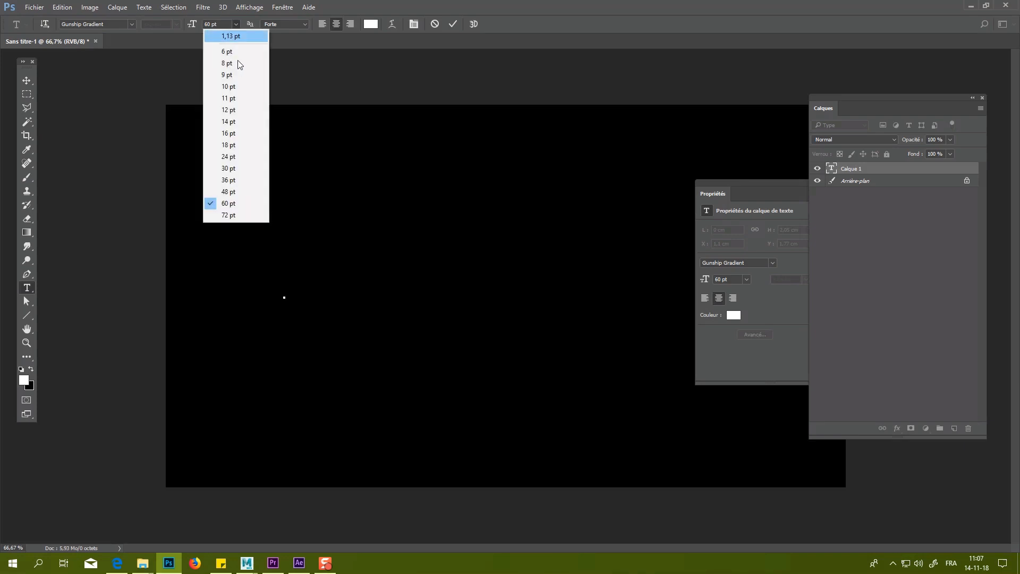
click(243, 170)
click(235, 24)
click(245, 157)
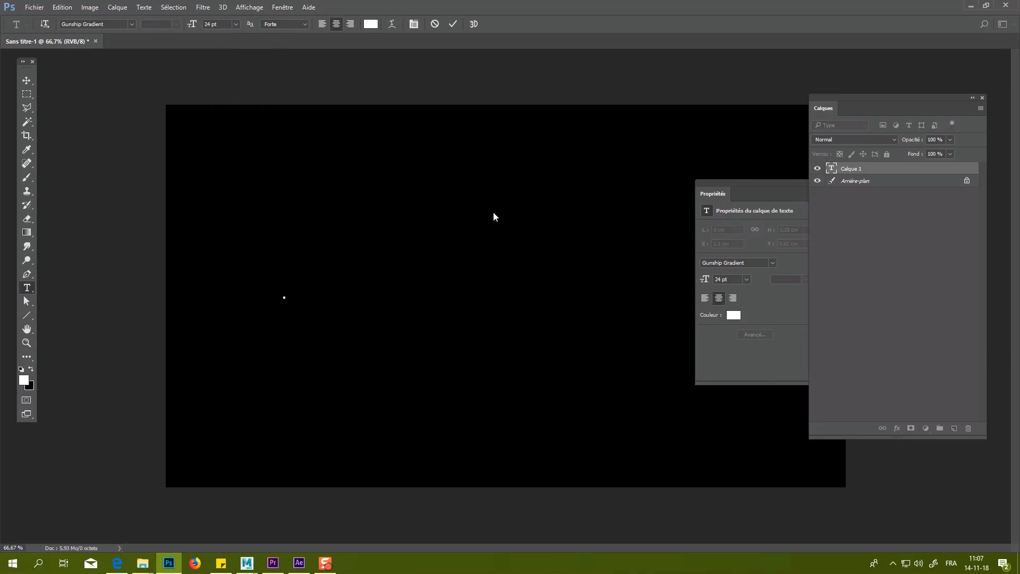
text(PROJET)
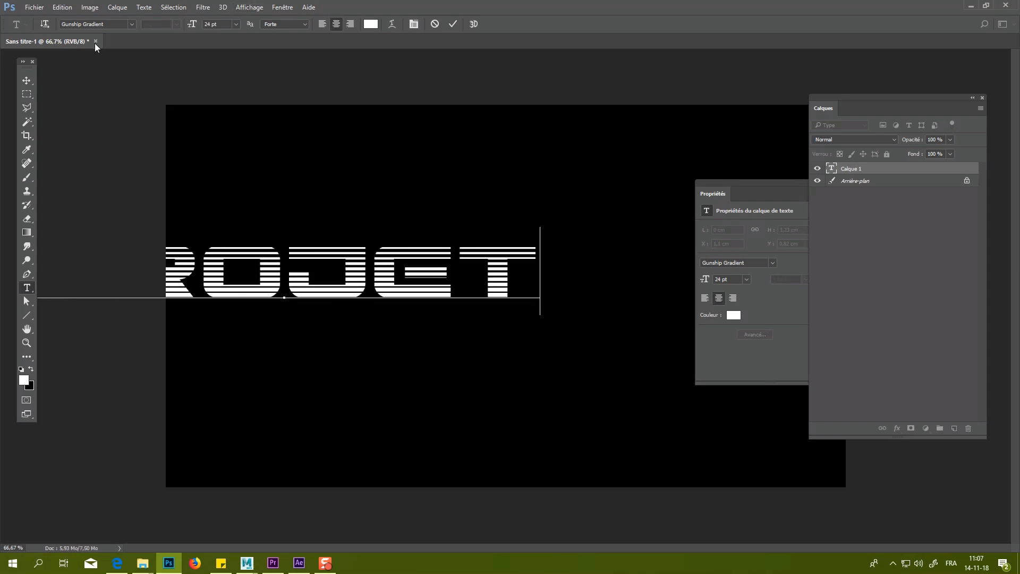
Reduce the PROJET text to 12 pt and move it to the upper centre of the canvas.
key(ctrl+a)
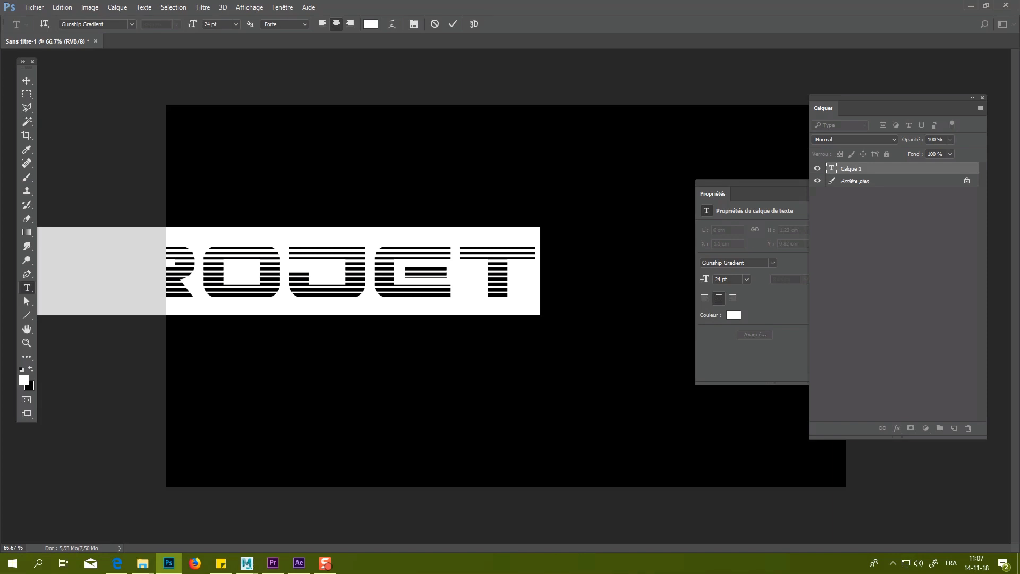
click(237, 24)
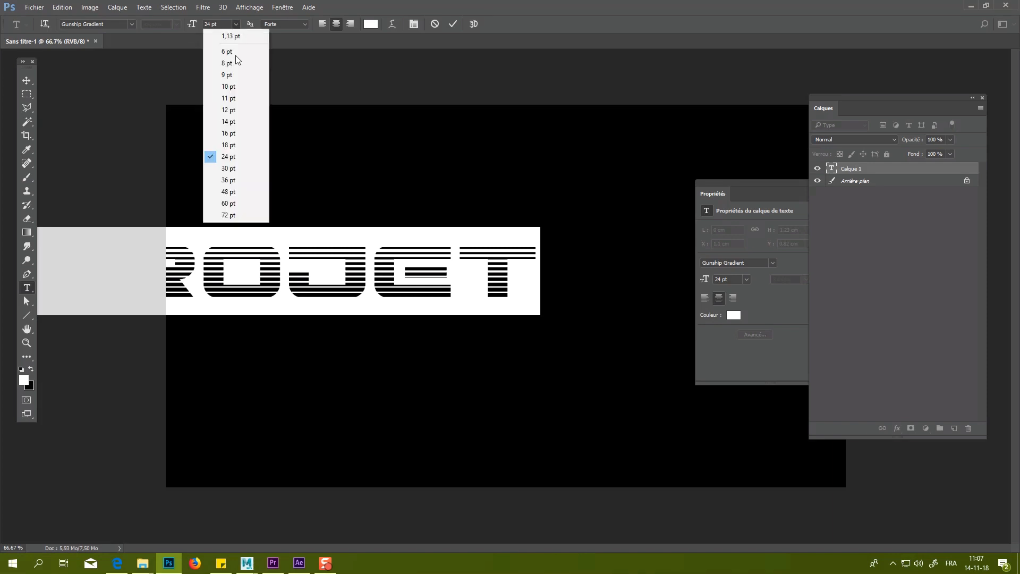
click(238, 110)
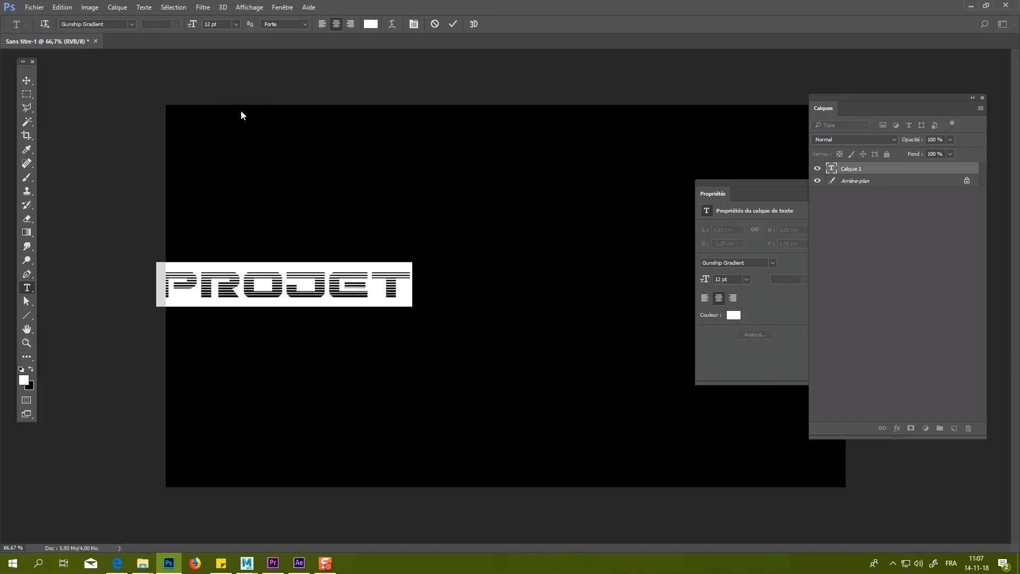
click(26, 80)
drag(274, 258, 495, 218)
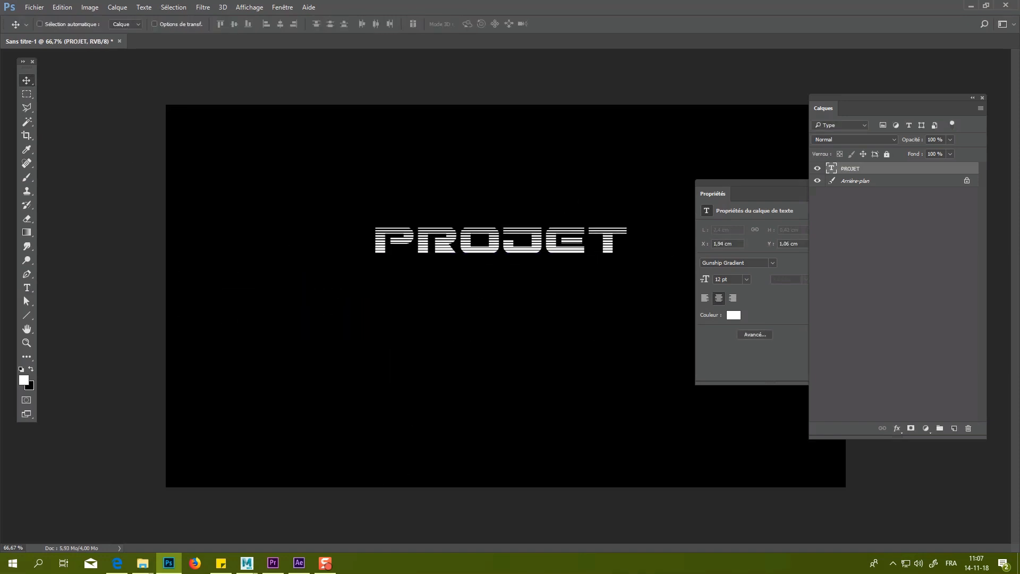
Place the yellow WALL-E logo PNG from the project's Textures folder into the document as a new layer.
click(142, 563)
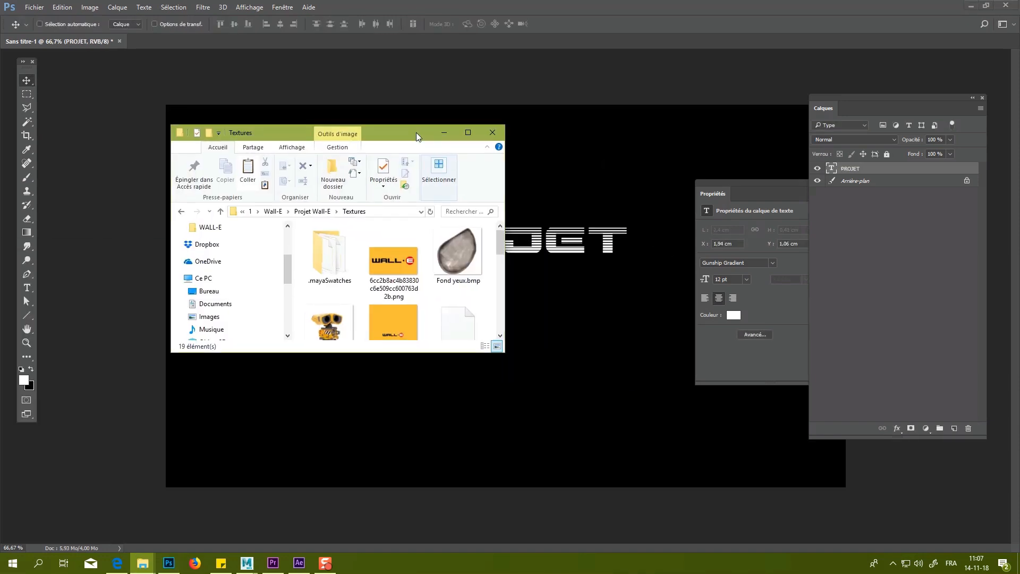
drag(416, 132, 367, 117)
drag(342, 246, 346, 359)
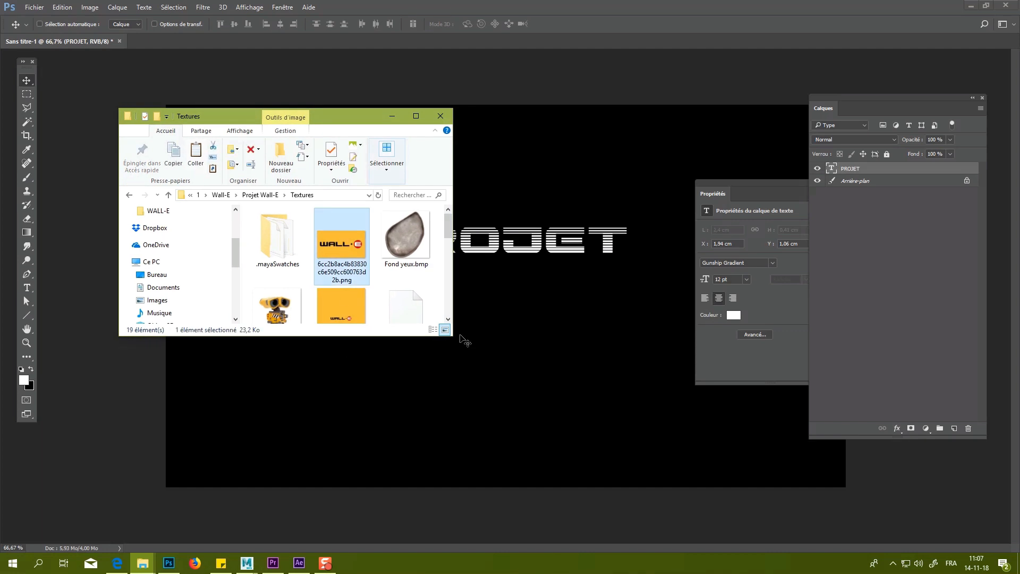
drag(452, 338, 498, 380)
drag(442, 310, 577, 396)
key(Return)
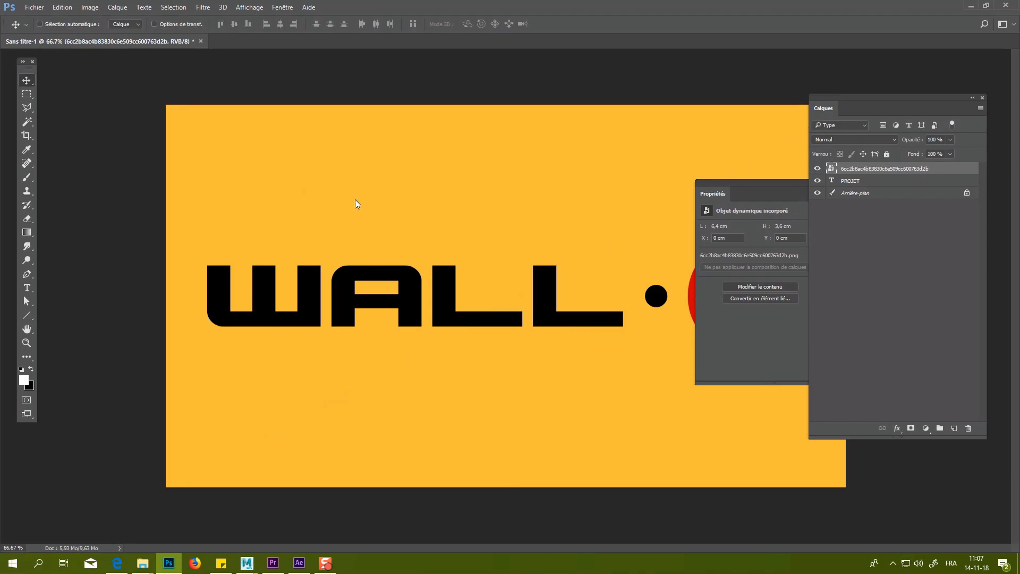
Scale the WALL-E logo down to about 2.13 x 1.2 cm and position it against the lower edge of the PROJET text.
key(ctrl+t)
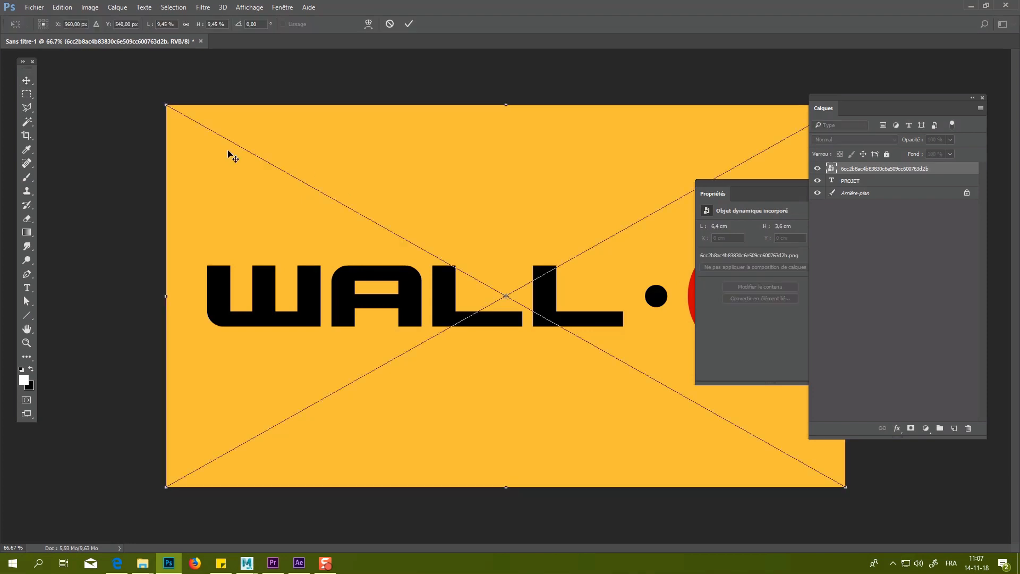
drag(165, 104, 223, 200)
key(ctrl+z)
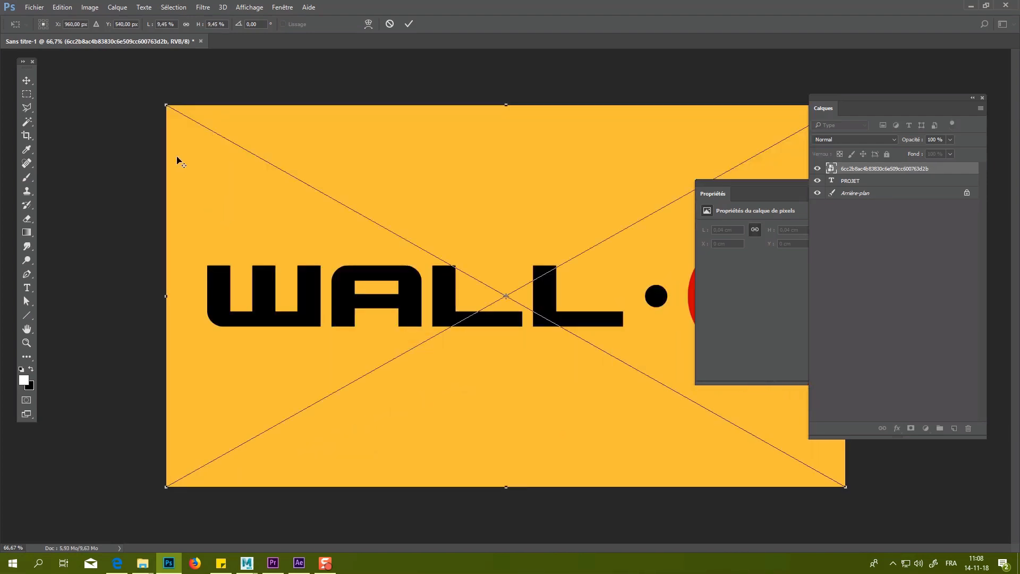
drag(168, 108, 394, 256)
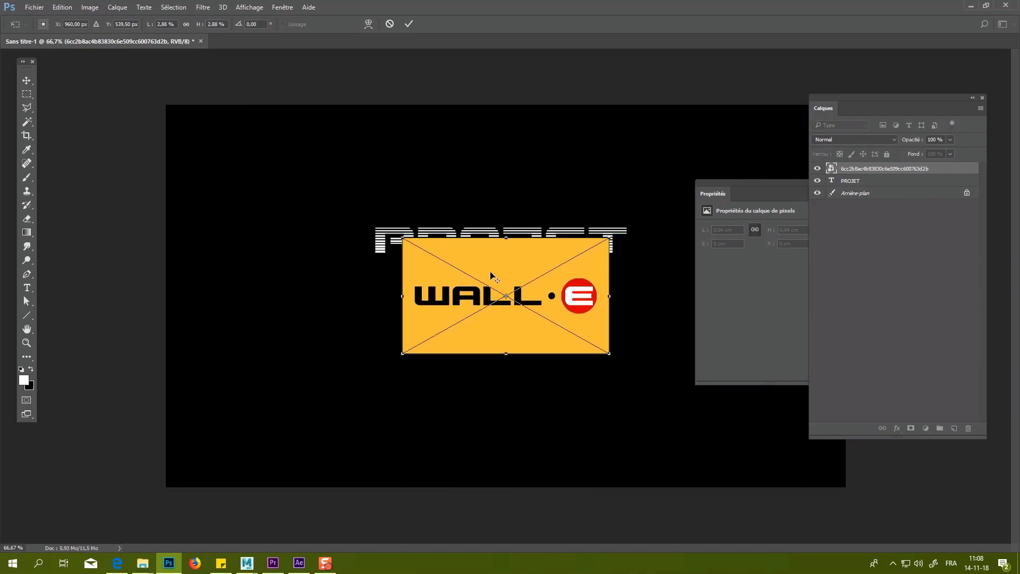
drag(488, 267, 477, 282)
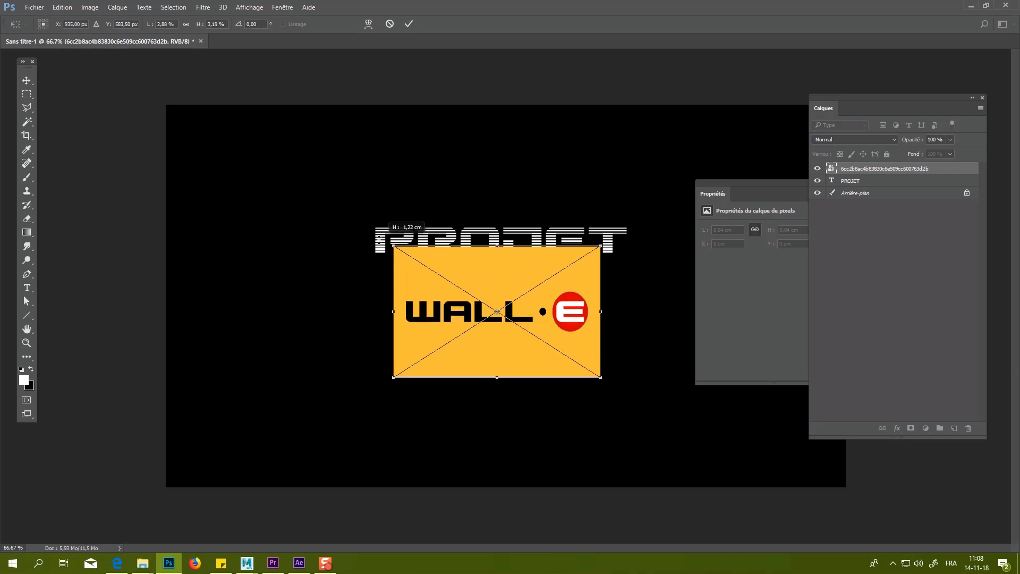
mouse_move(394, 255)
mouse_down()
mouse_move(377, 242)
mouse_move(383, 247)
mouse_up()
key(Return)
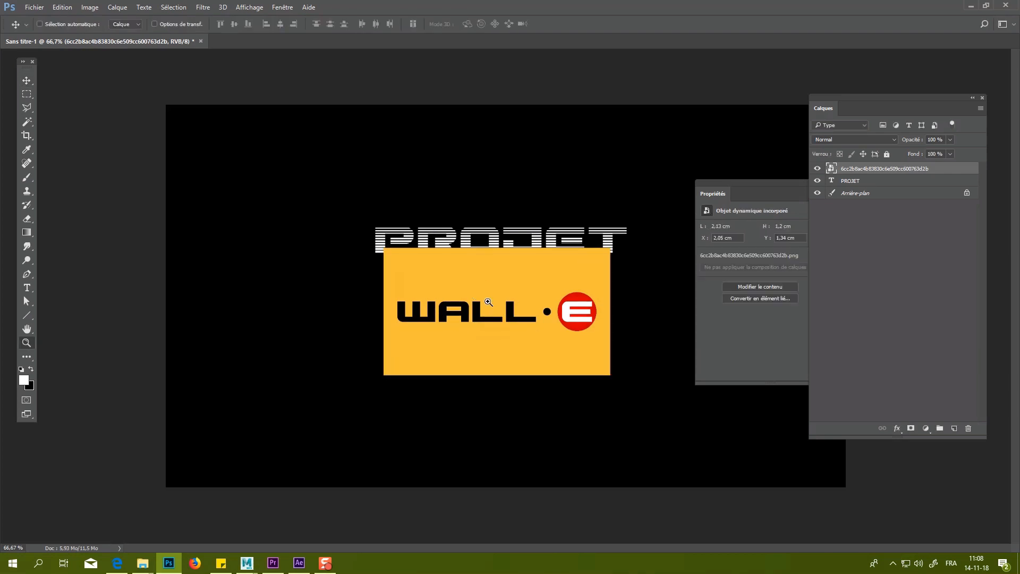
Rasterize the WALL-E logo layer and delete the yellow strips below and above its lettering, leaving a band about 0.51 cm high.
key(z)
click(488, 302)
key(m)
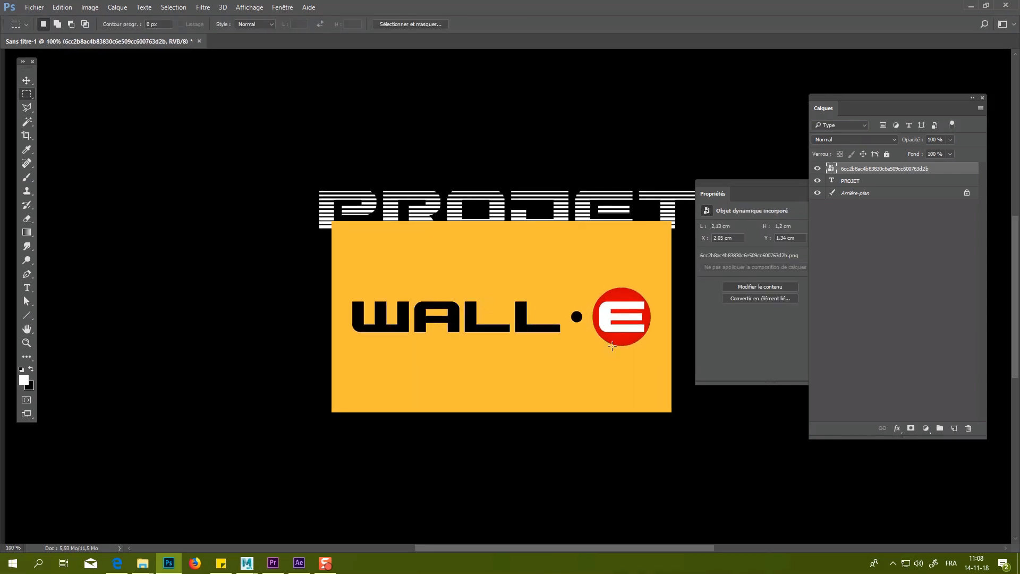
drag(255, 431, 734, 356)
key(Delete)
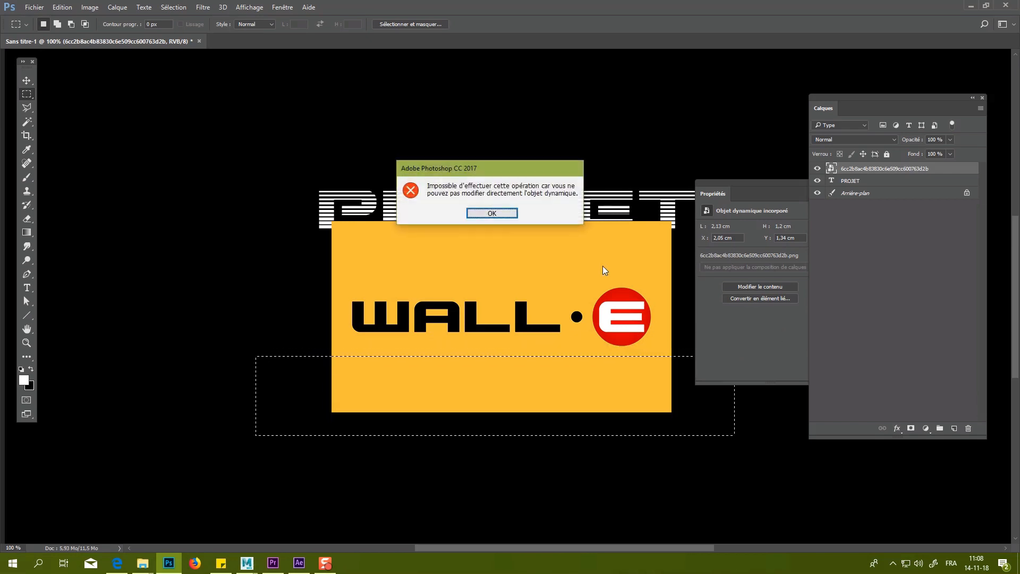
click(505, 212)
right_click(898, 168)
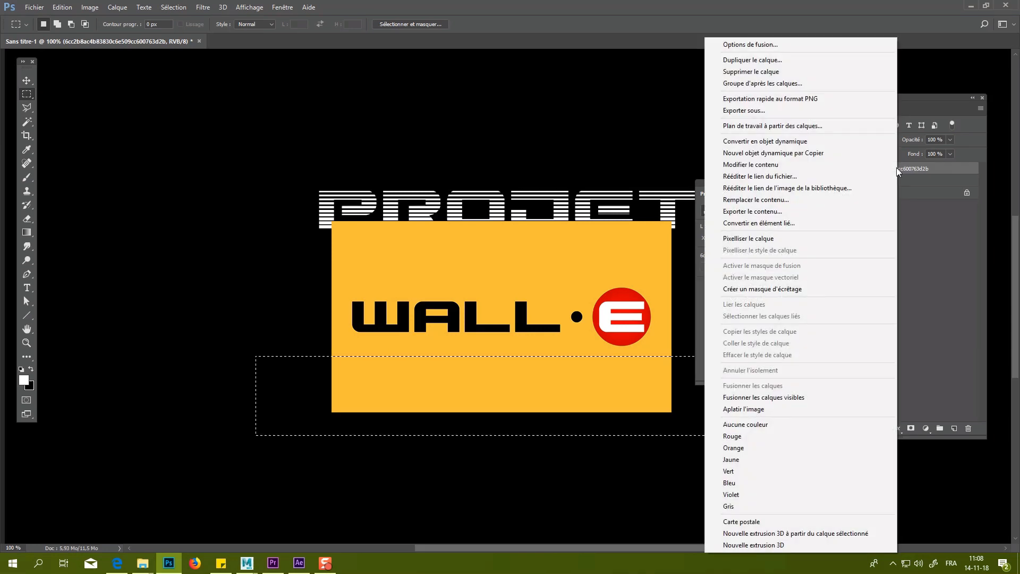
click(773, 237)
key(Delete)
drag(285, 177, 843, 277)
key(Delete)
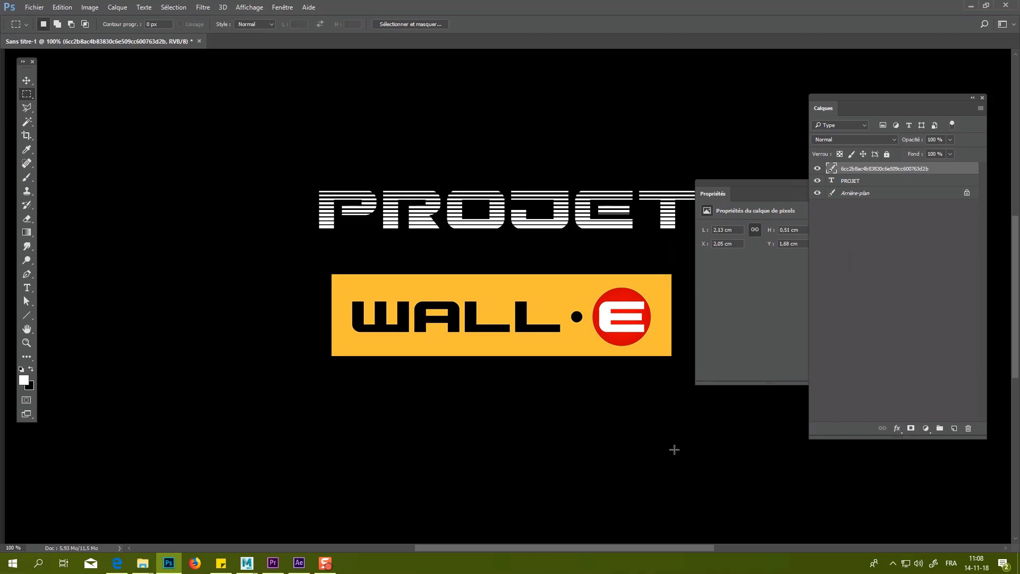
Scale the PROJET text down to about 10.81 pt, matching the logo's width, and move it just above the logo.
click(884, 181)
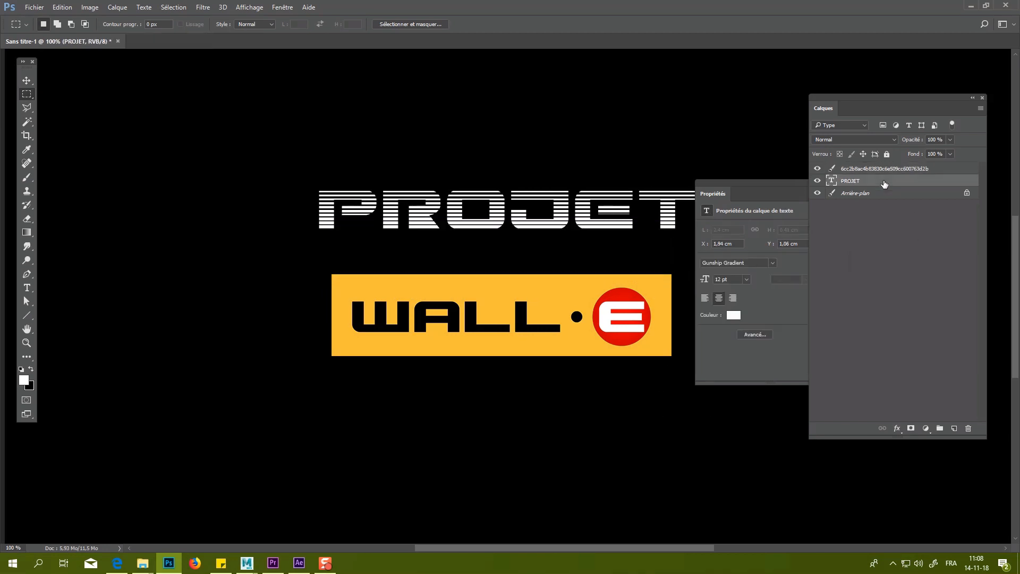
key(ctrl+t)
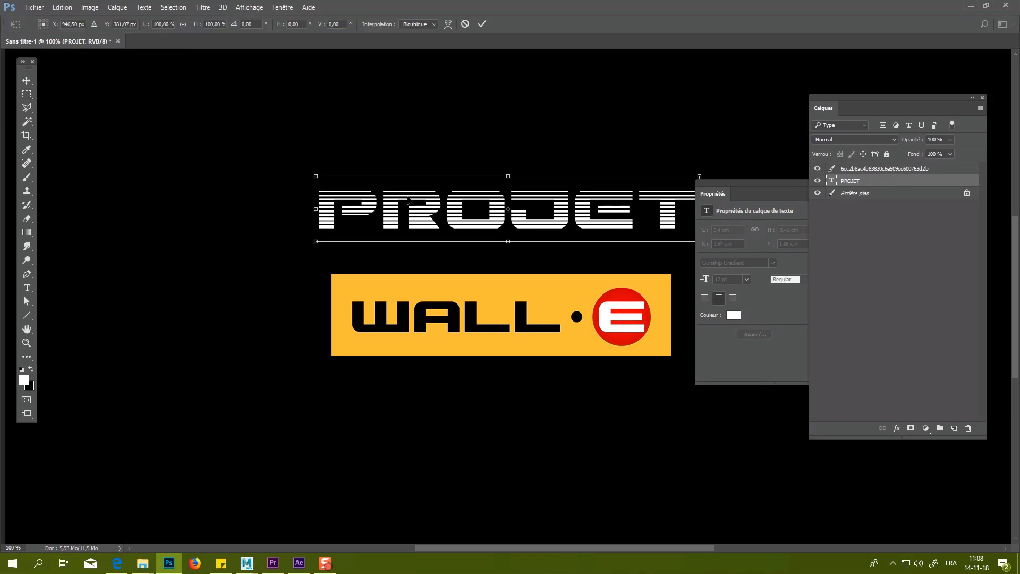
drag(313, 174, 334, 180)
drag(589, 218, 586, 246)
key(Return)
Fine-tune the gap between the PROJET text and the logo by nudging the text slightly upward to Y 1.24 cm.
key(z)
alt+click(592, 305)
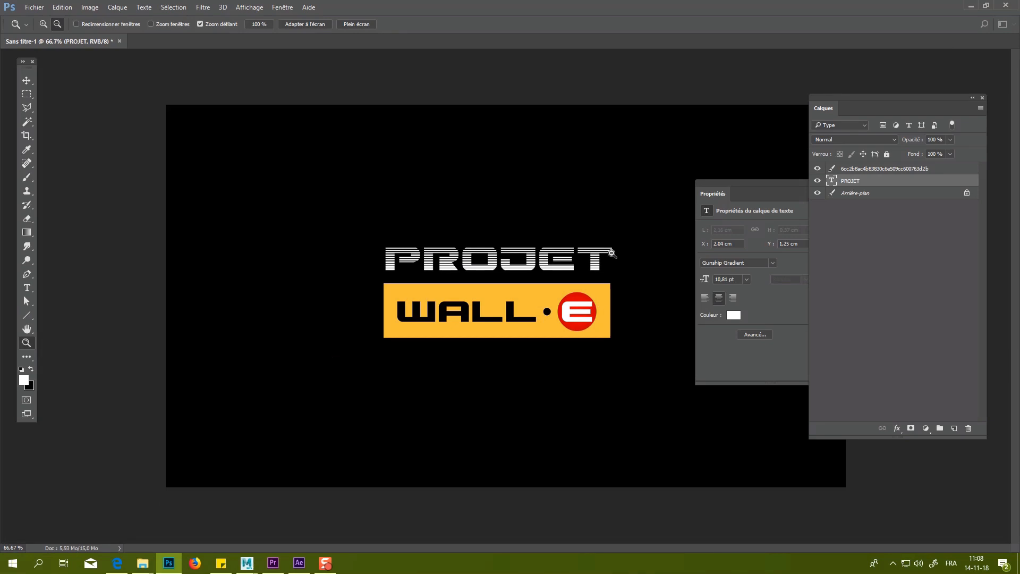
click(554, 268)
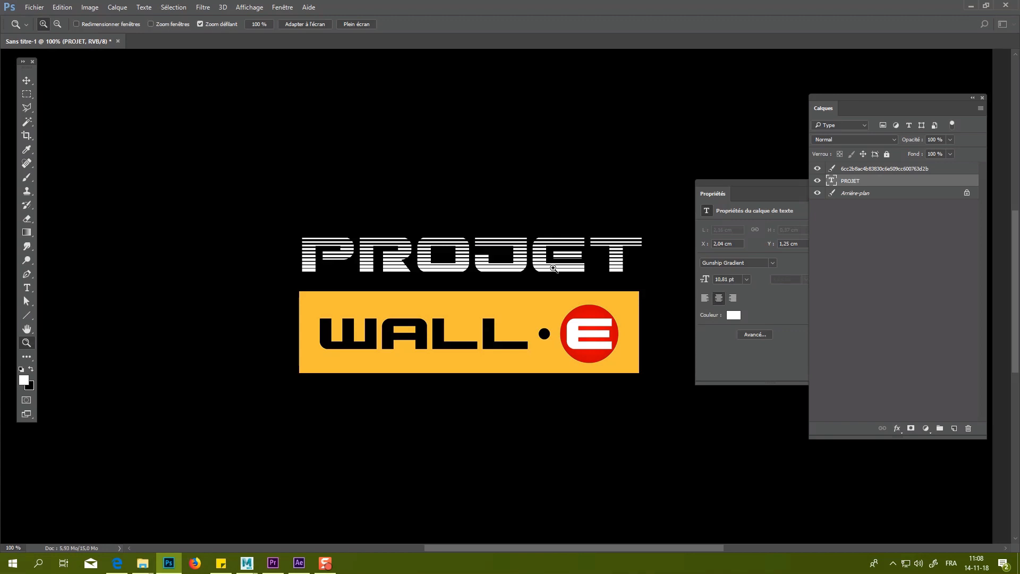
key(v)
key(Up)
key(Up)
key(Up)
key(Up)
key(Up)
key(Up)
key(Up)
key(Up)
key(Up)
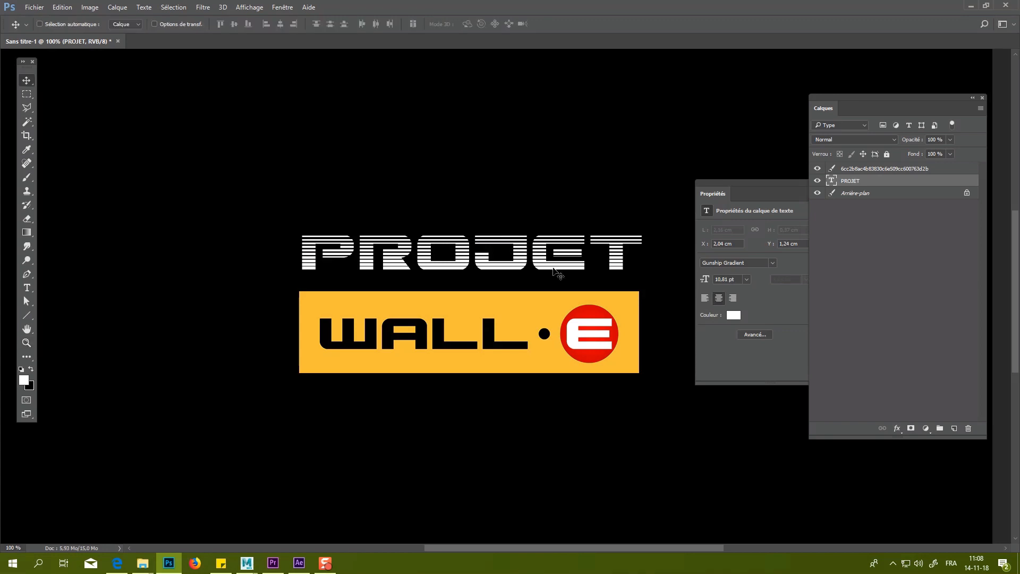
key(Down)
key(Down)
key(Down)
key(Down)
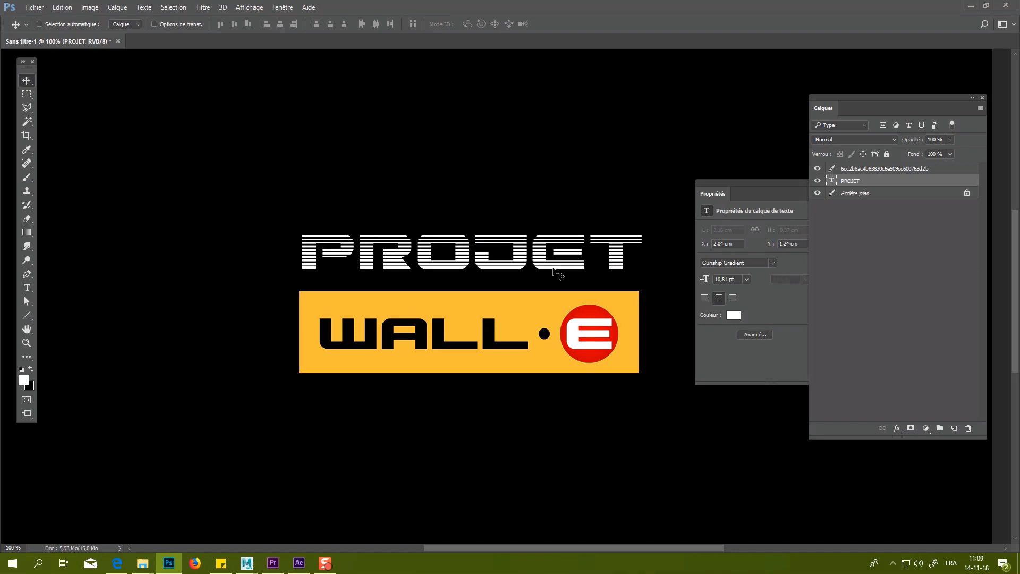
Place the PROJET text layer above the WALL-E logo layer and merge the two into one layer.
click(878, 171)
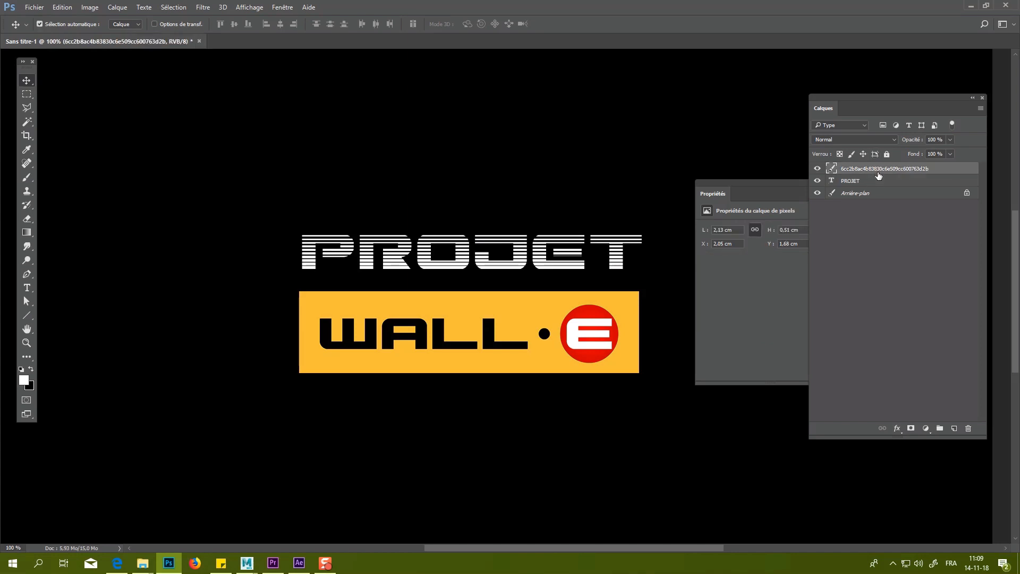
drag(878, 183, 884, 164)
drag(878, 186, 893, 166)
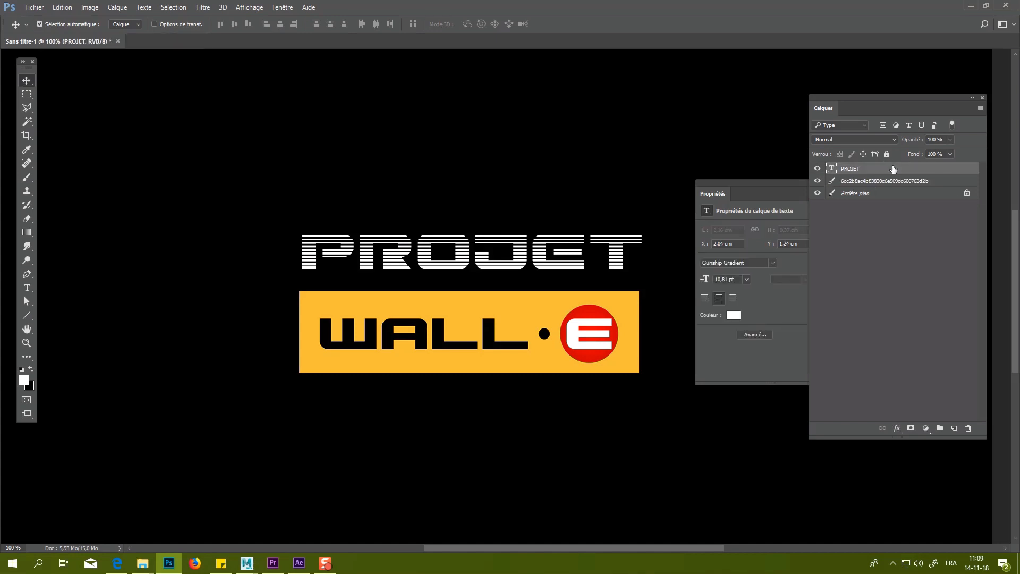
key(ctrl+e)
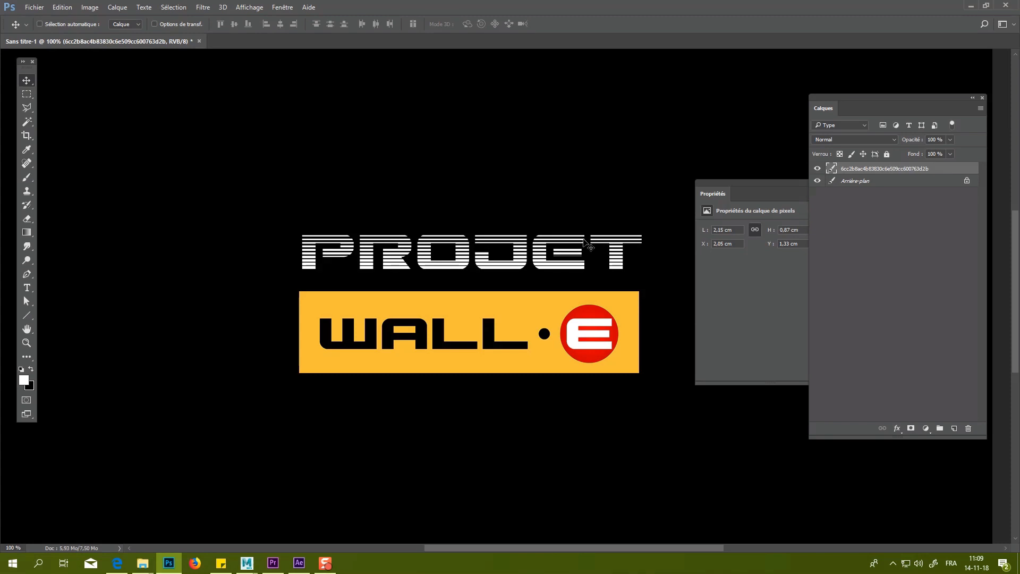
Move the merged title to the vertical centre of the canvas, at about Y 1.37 cm.
key(z)
alt+click(545, 230)
alt+click(545, 231)
key(v)
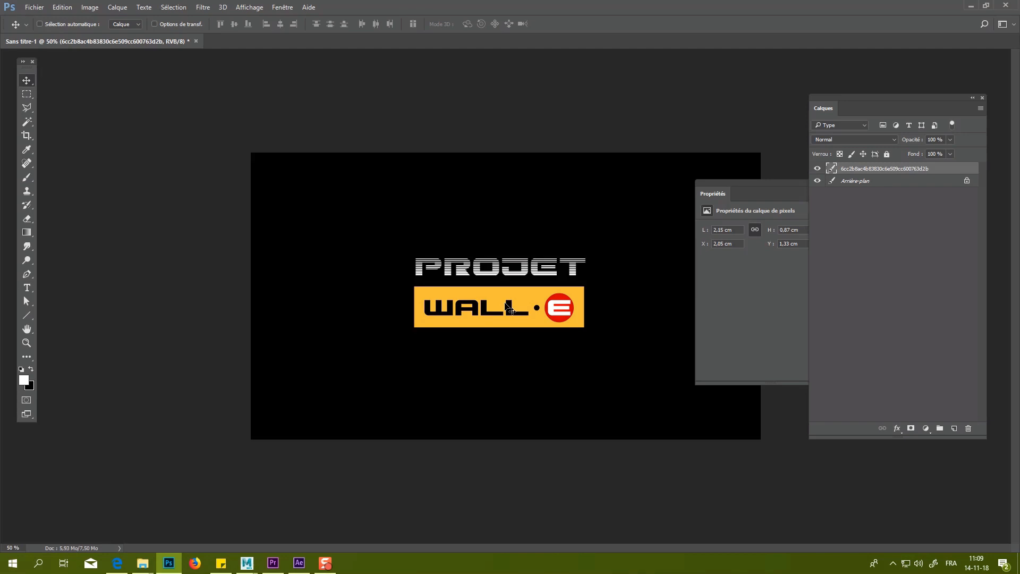
mouse_move(506, 305)
mouse_down()
mouse_move(516, 308)
mouse_move(503, 308)
mouse_up()
key(ctrl)
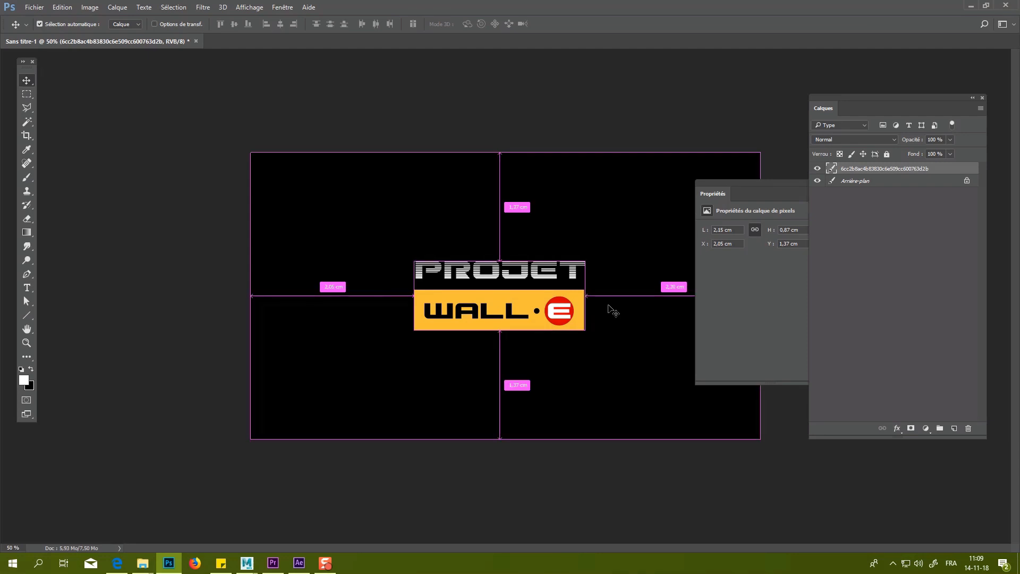
Scale the merged title down proportionally to about 1.82 x 0.73 cm.
key(ctrl+t)
drag(587, 258, 572, 267)
key(Return)
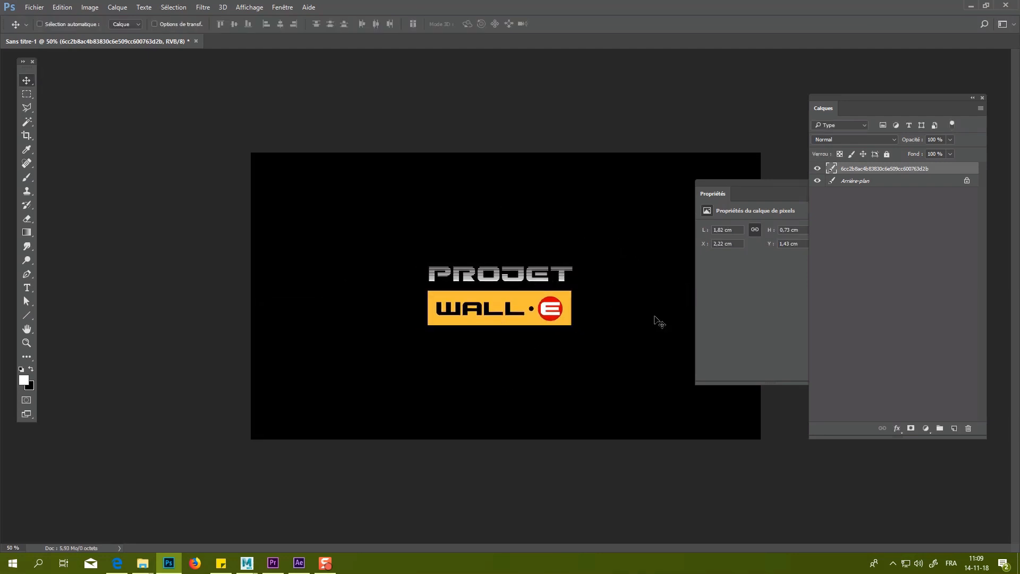
Nudge the merged title upward to about Y 1.33 cm and preview the canvas without the interface panels.
key(z)
click(558, 285)
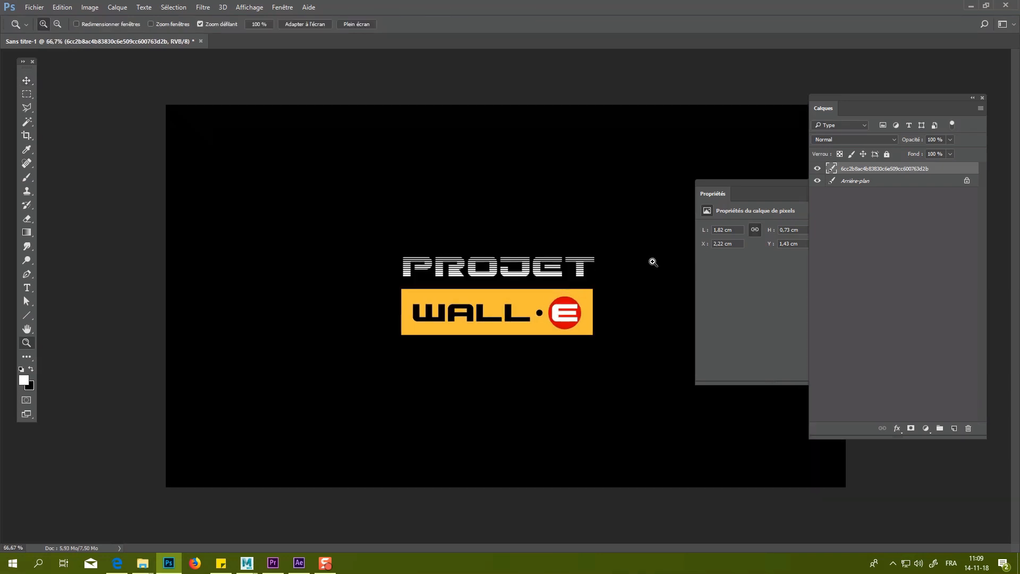
key(v)
key(Up)
key(Up)
key(Up)
key(Up)
key(Up)
key(Up)
key(Up)
key(Up)
key(Up)
key(Up)
key(Up)
key(Up)
key(Up)
key(Up)
key(Up)
key(Up)
key(Up)
key(Up)
key(Up)
key(Up)
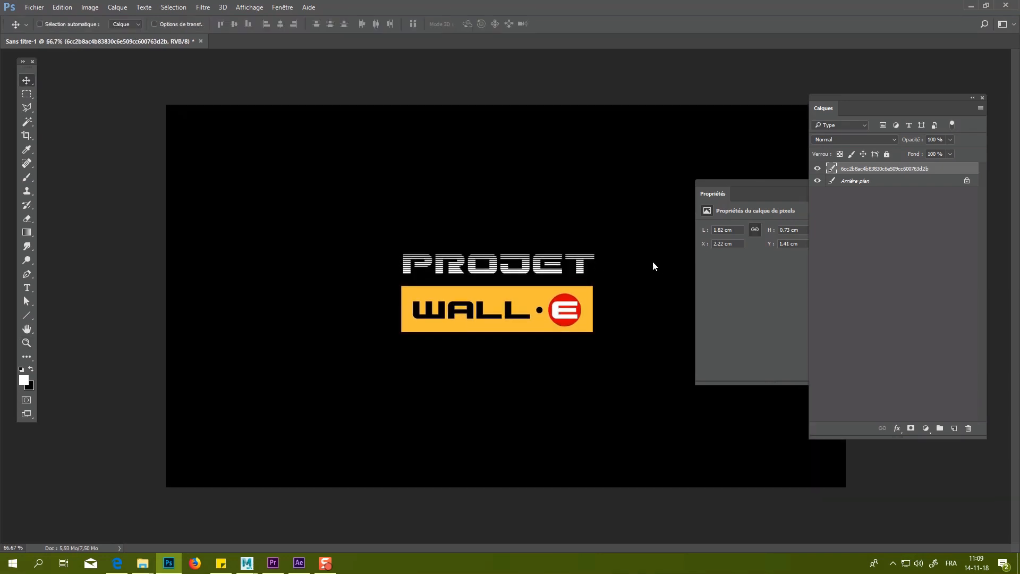
key(Up)
key(Up)
key(Up)
key(Up)
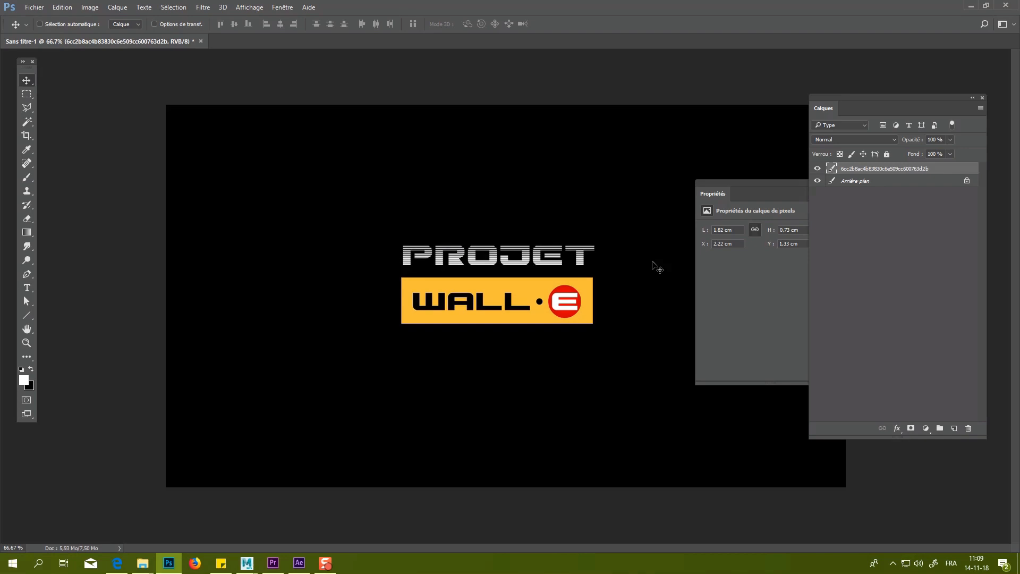
key(Tab)
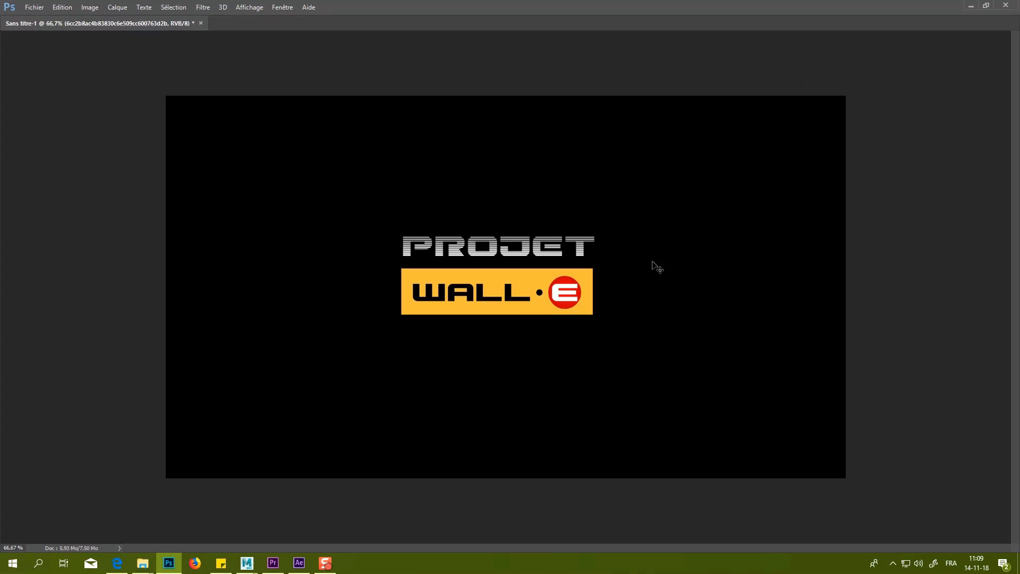
key(Tab)
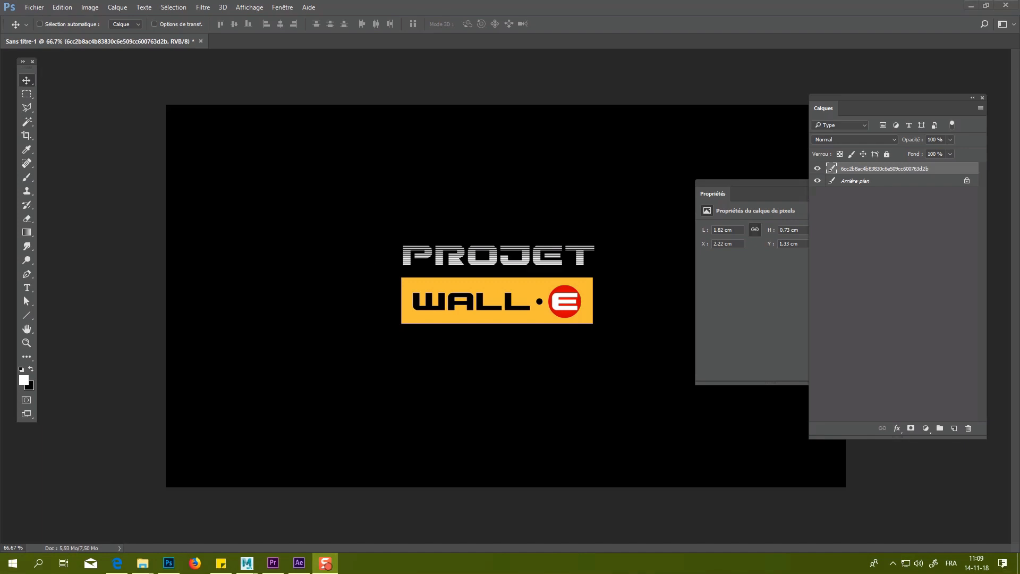
Save a JPEG copy named TITRE in the project's VIDEOS folder at maximum quality 12.
click(36, 8)
click(111, 126)
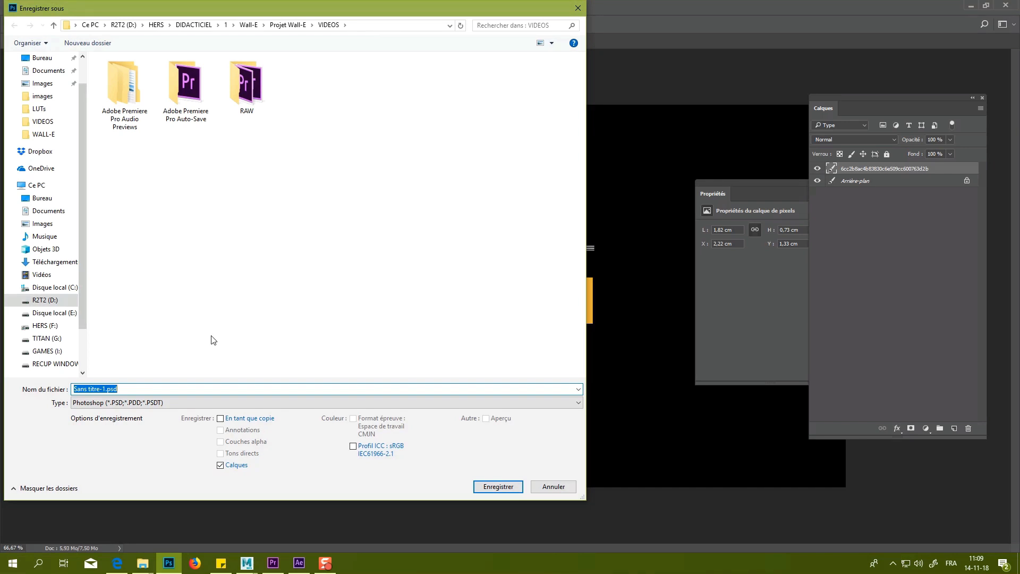
click(271, 402)
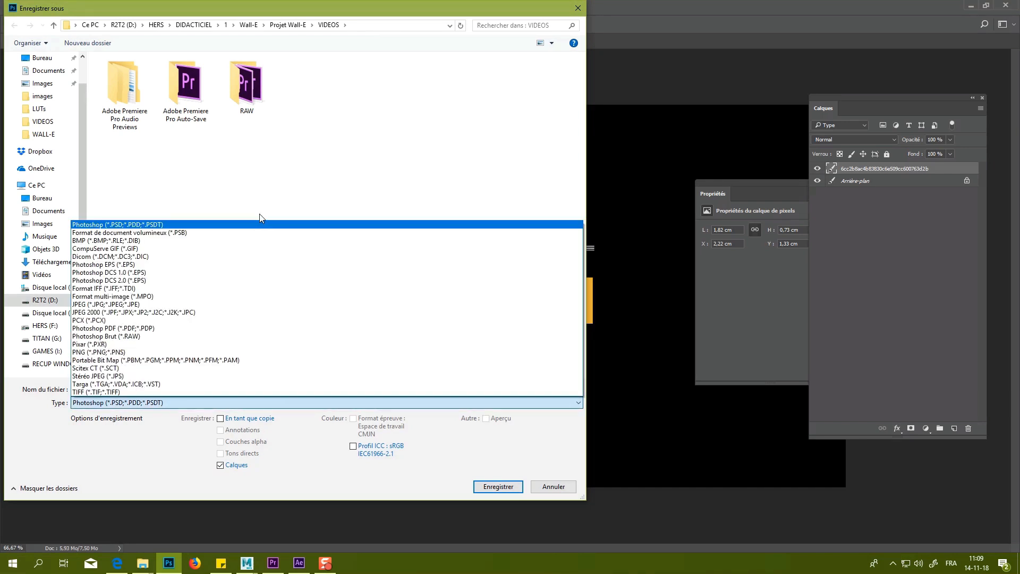
click(222, 307)
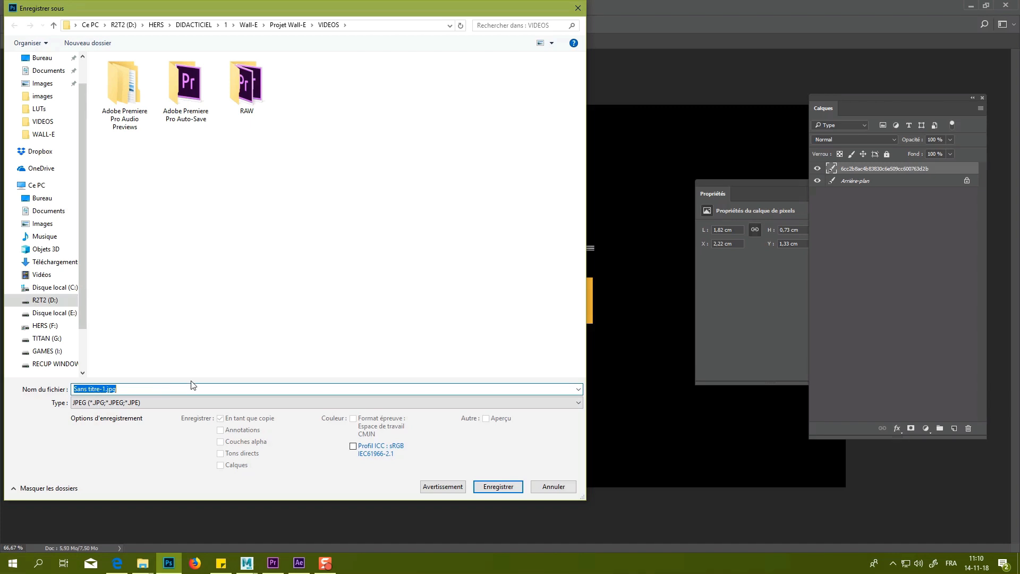
text(TITRE)
key(Return)
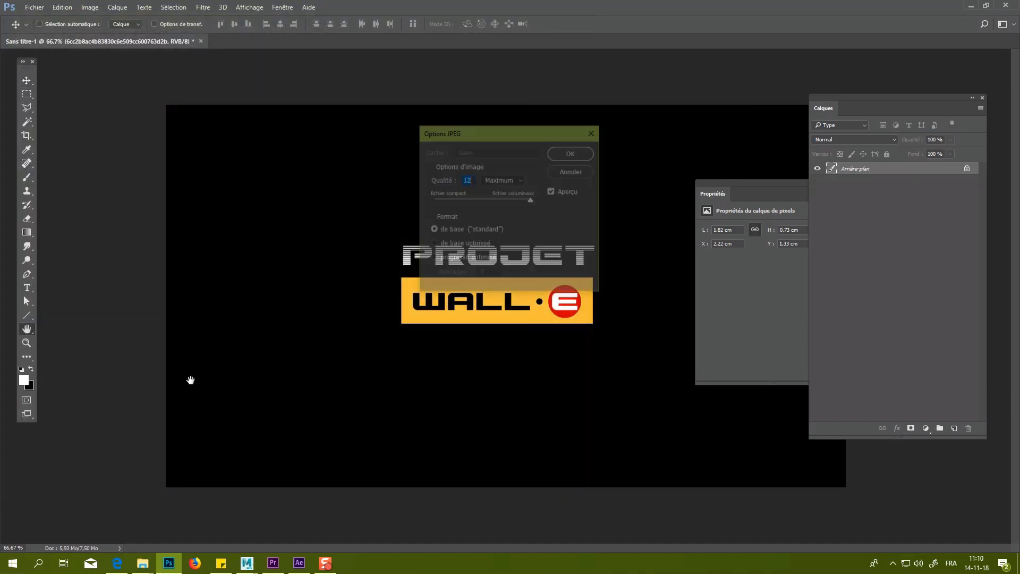
key(Return)
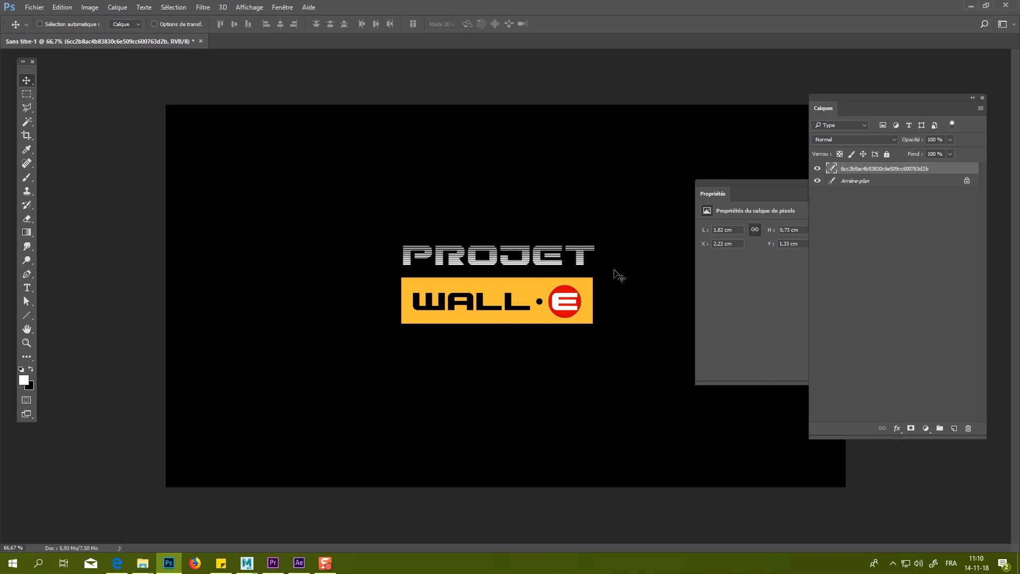
Step back in the history to before the layer merge and delete the WALL-E logo layer.
key(ctrl+alt+z)
key(ctrl+alt+z)
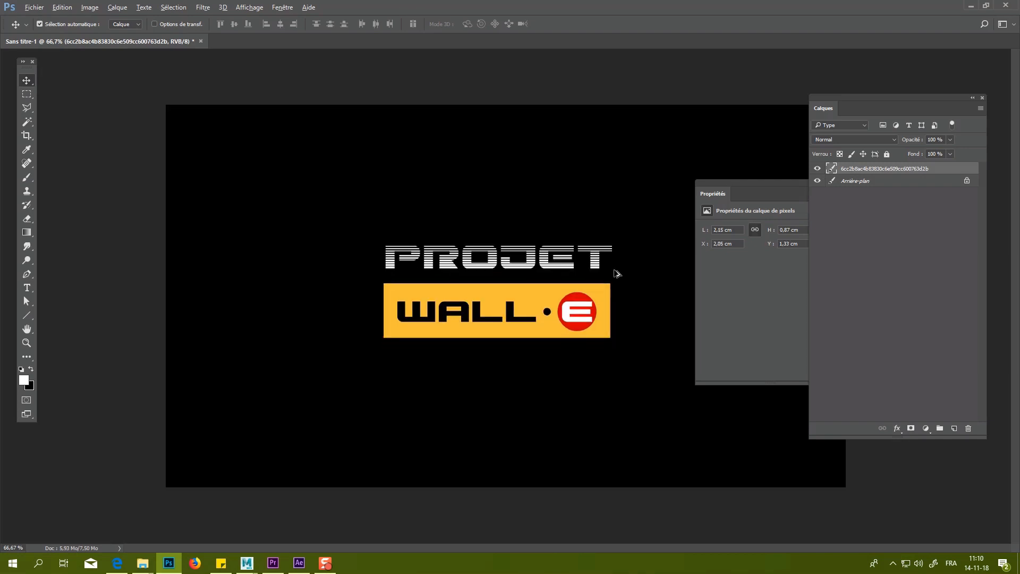
drag(880, 185, 970, 430)
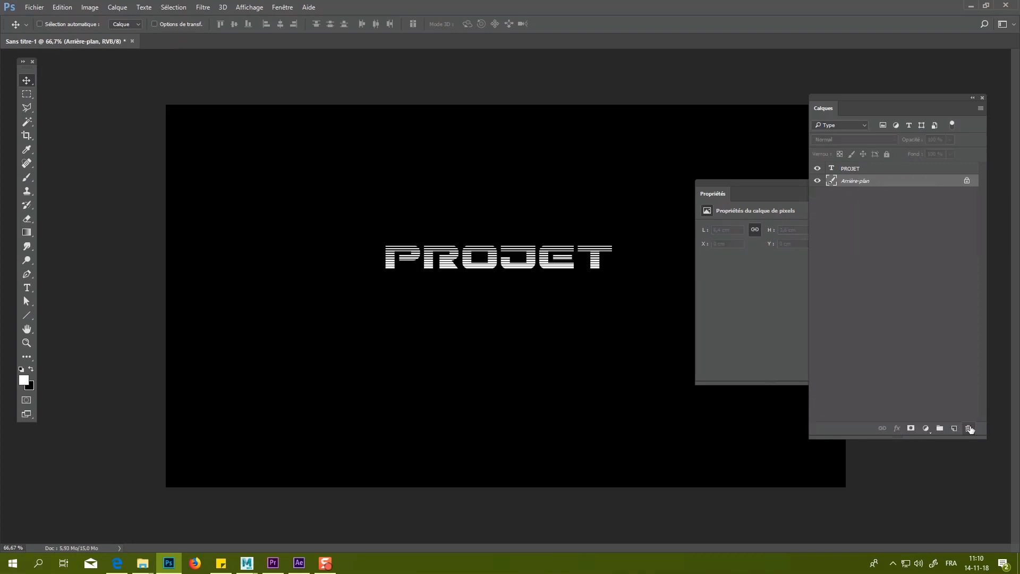
Replace the PROJET text with HEPL3D, keeping the Gunship Gradient font at 10.81 pt.
key(t)
click(601, 250)
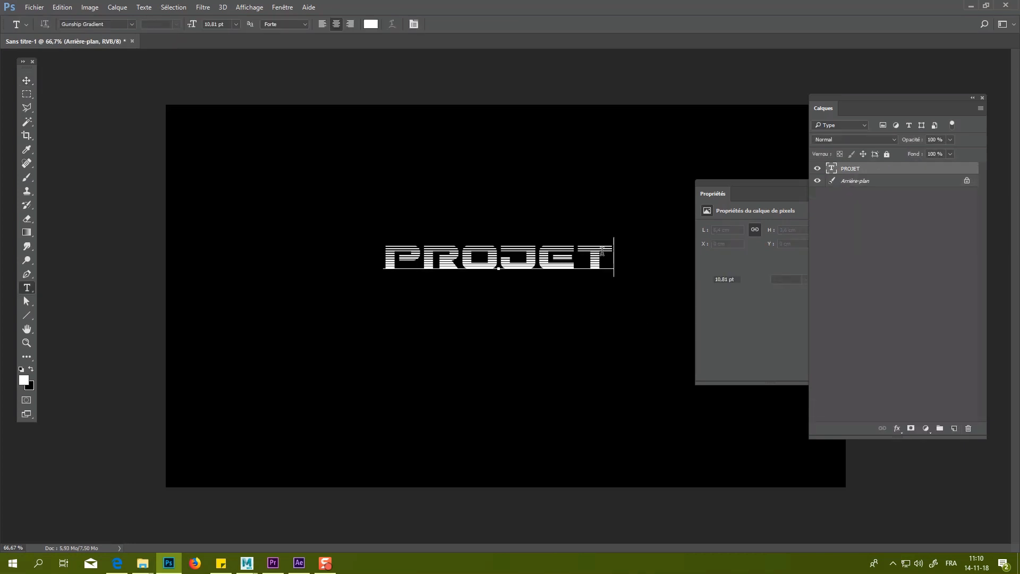
key(BackSpace)
key(BackSpace)
key(BackSpace)
key(BackSpace)
key(BackSpace)
key(BackSpace)
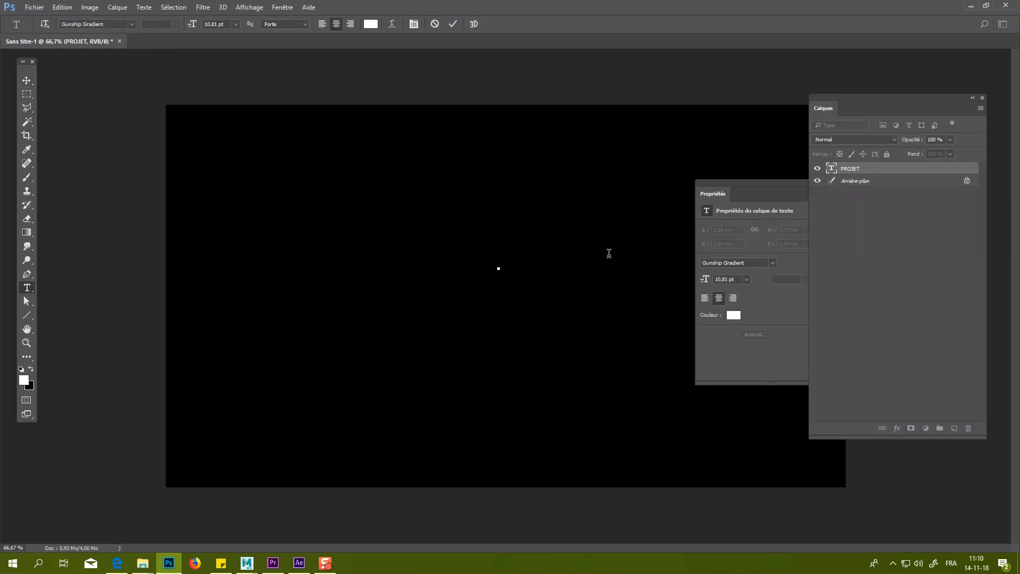
text(HEPL)
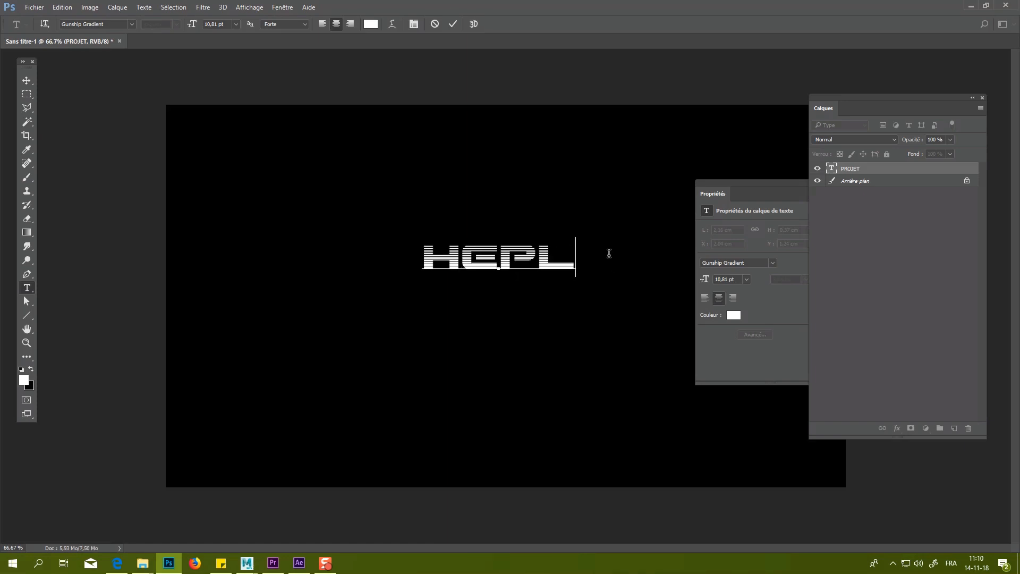
text(3)
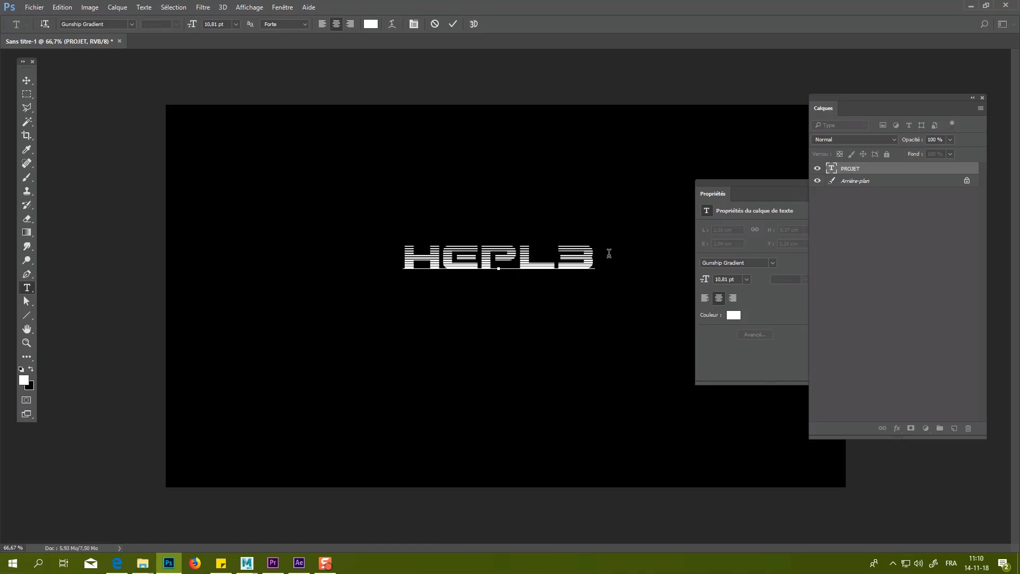
text(D)
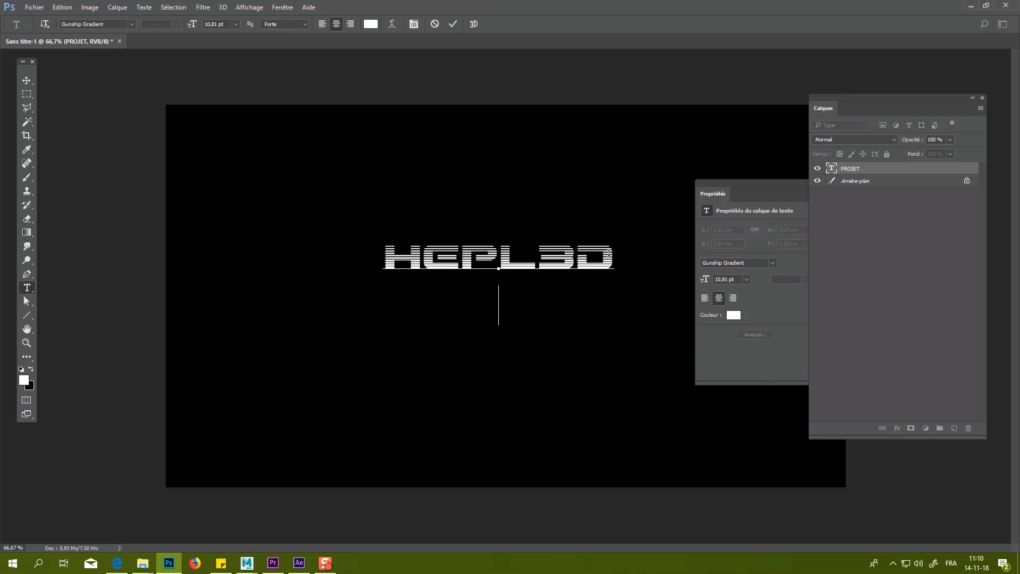
click(26, 80)
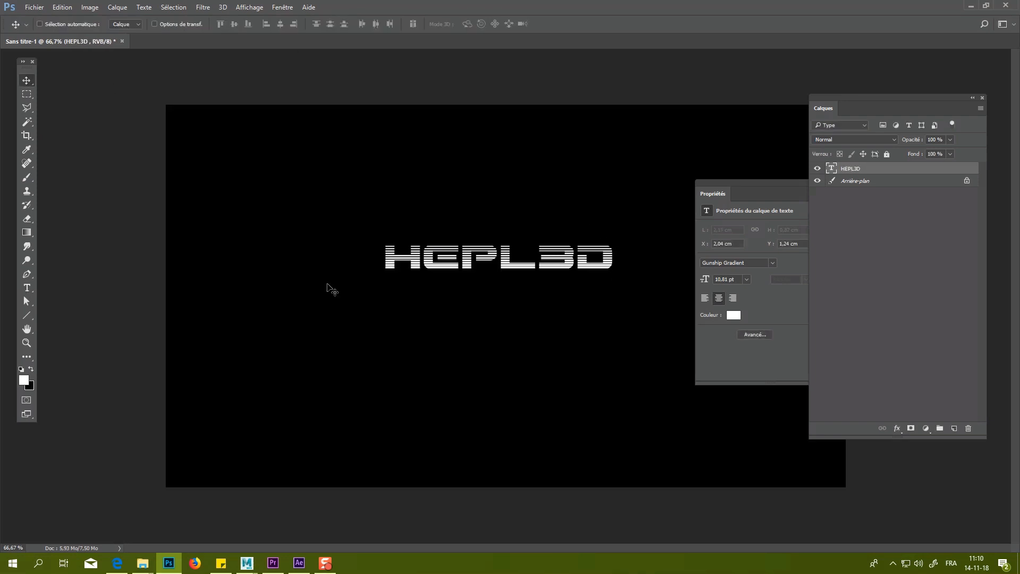
Add a text line reading 14/11/201/8 below HEPL3D in white Gunship Gradient at 12 pt.
key(t)
click(365, 301)
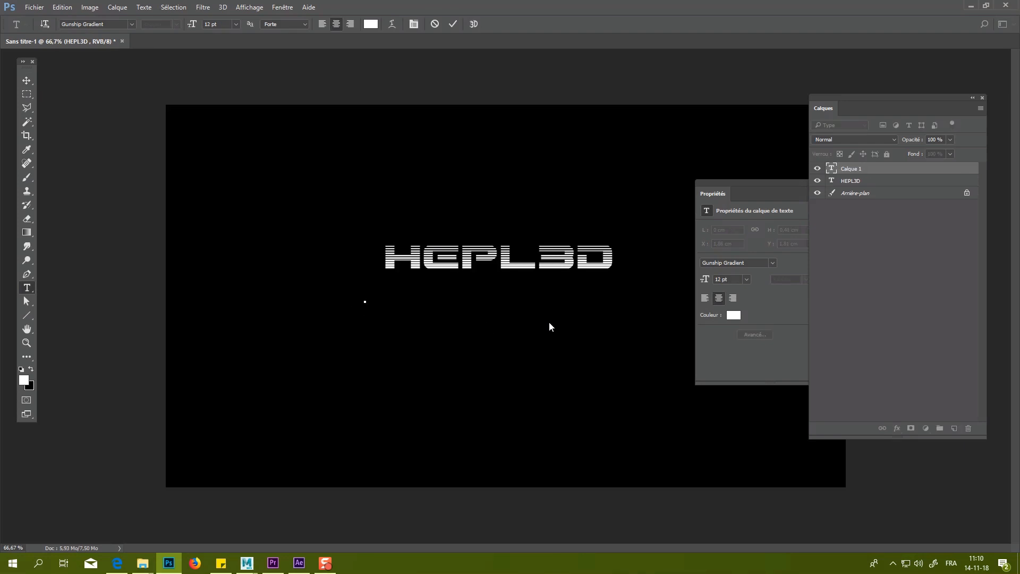
text(14/)
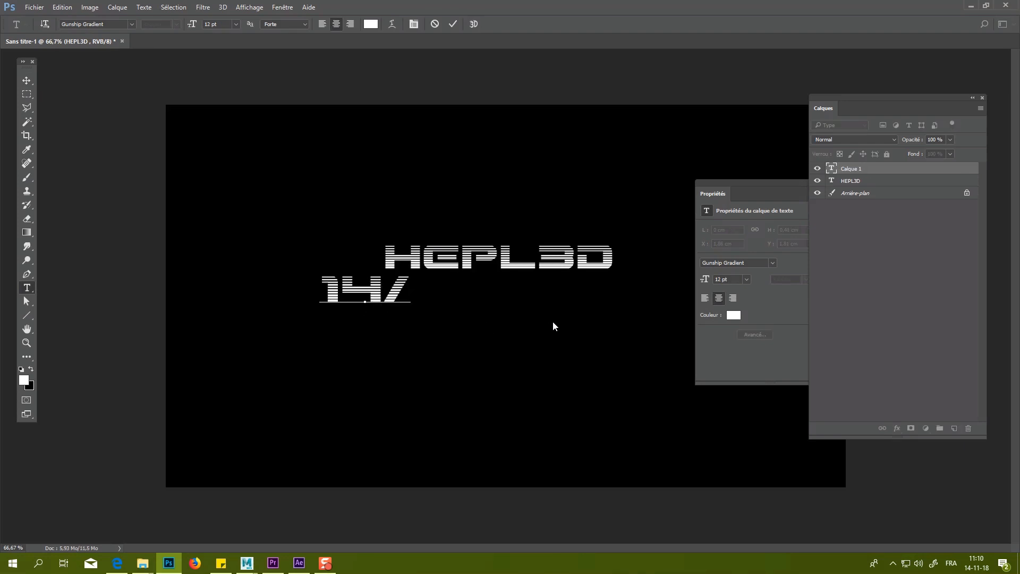
text(11)
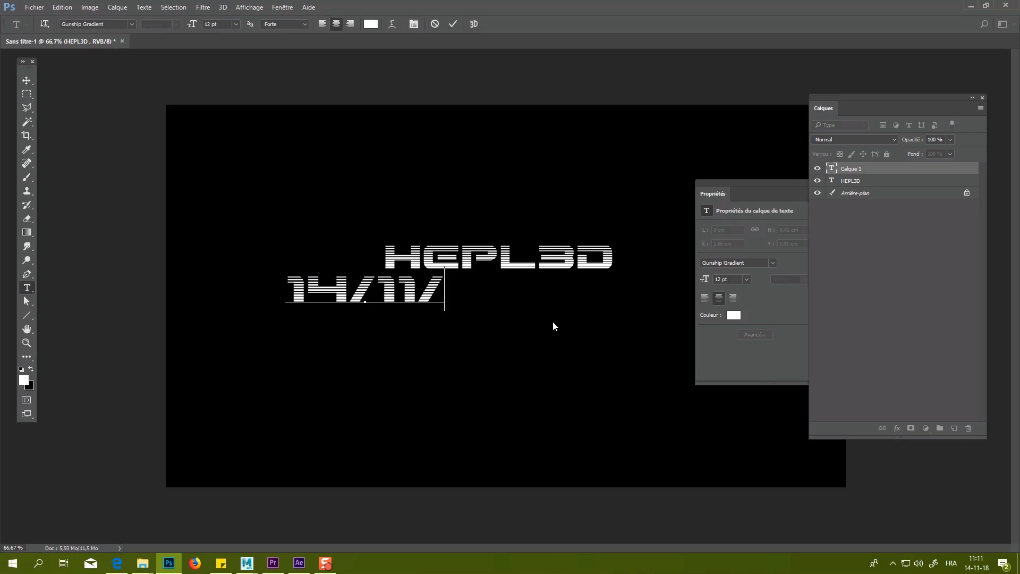
text(/201/8)
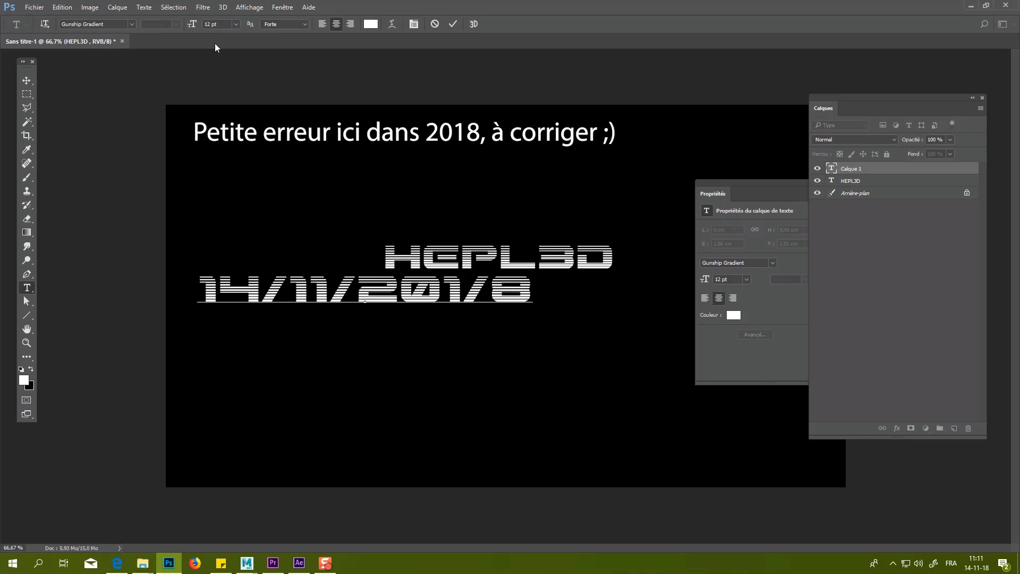
Move the date under HEPL3D and scale it to the same width, about 8.12 pt.
click(25, 81)
drag(340, 299, 483, 310)
key(ctrl+t)
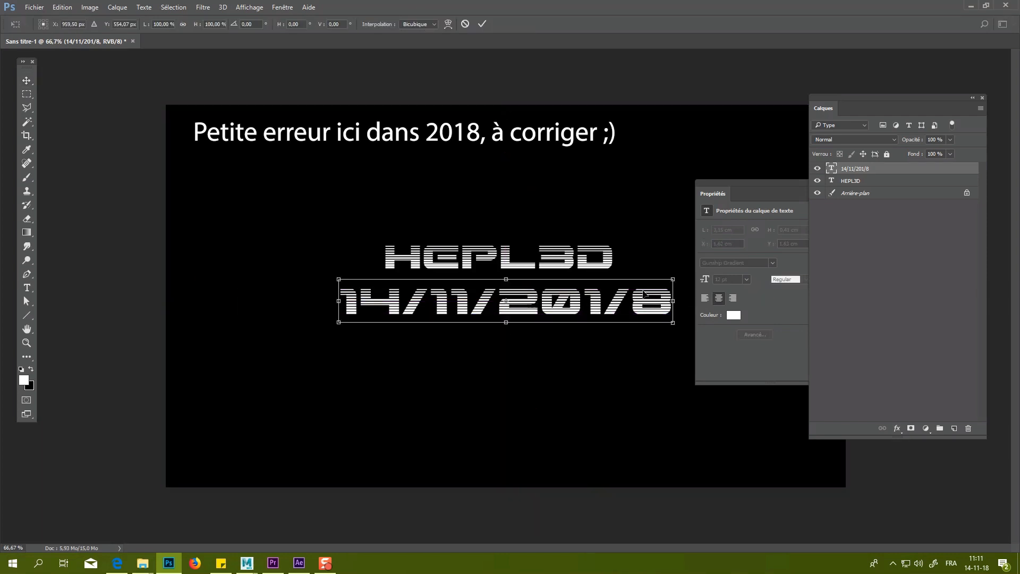
drag(672, 277, 619, 288)
drag(567, 306, 561, 301)
key(Return)
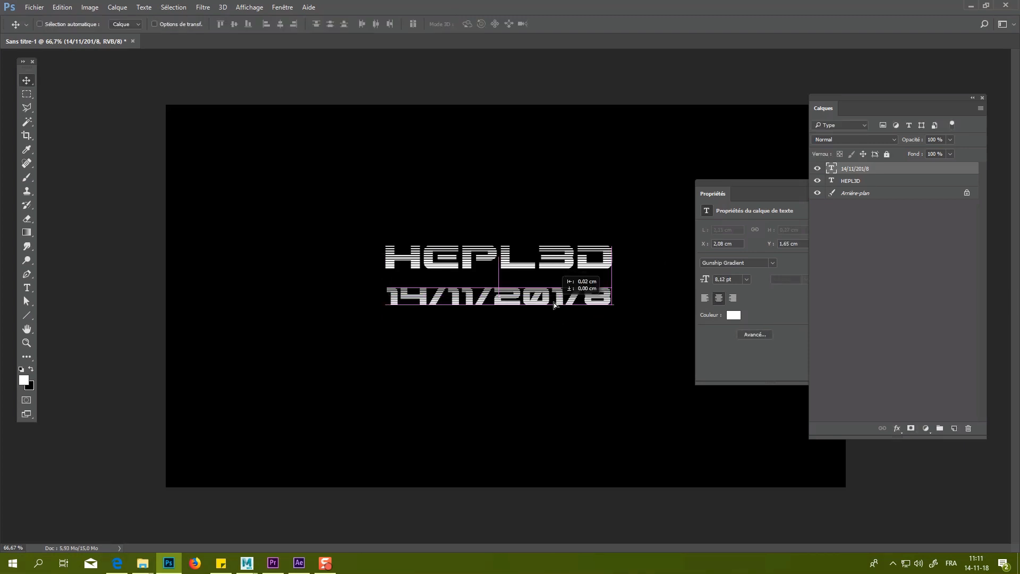
Move the date line slightly up, closer beneath HEPL3D and centred with it.
key(z)
click(521, 221)
click(537, 279)
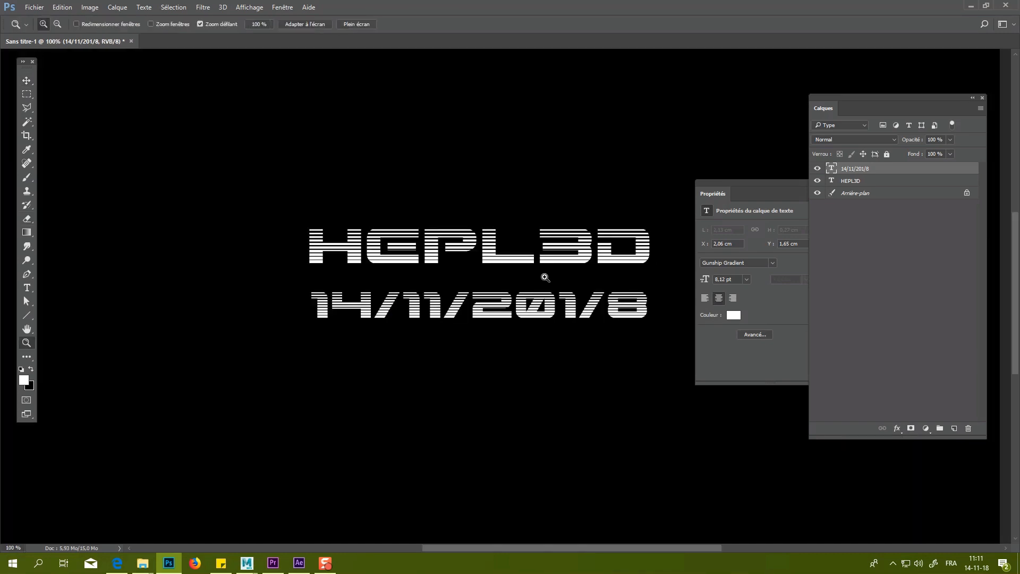
key(v)
drag(586, 295, 533, 288)
key(z)
alt+click(664, 274)
Select the HEPL3D and date layers together and scale them down to about 80% around their centre.
key(v)
ctrl+click(880, 180)
key(ctrl+t)
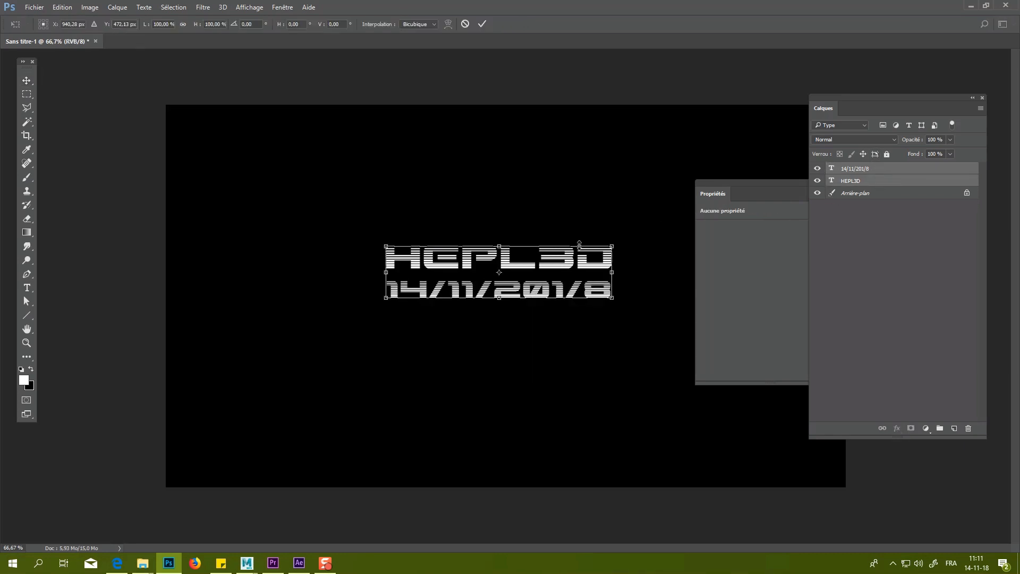
drag(613, 245, 589, 251)
key(Return)
Save the credit image as a JPEG named fin in the project's VIDEOS folder.
click(34, 7)
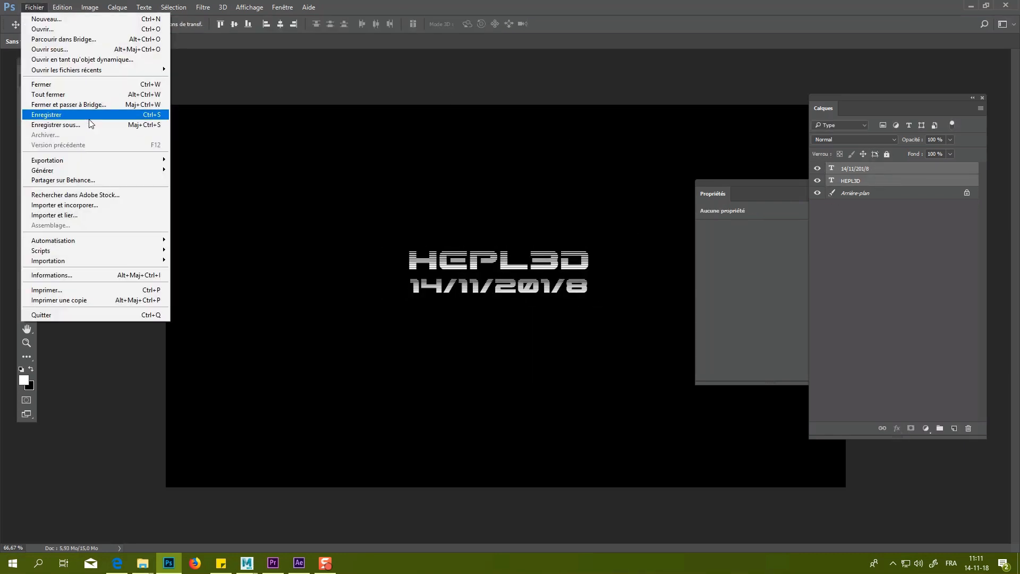
click(43, 123)
text(f)
key(Escape)
Switch to Premiere Pro and shift all WALL-E AE.avi clips on V1 to start at about 14 seconds, freeing room for a title.
key(alt+Tab)
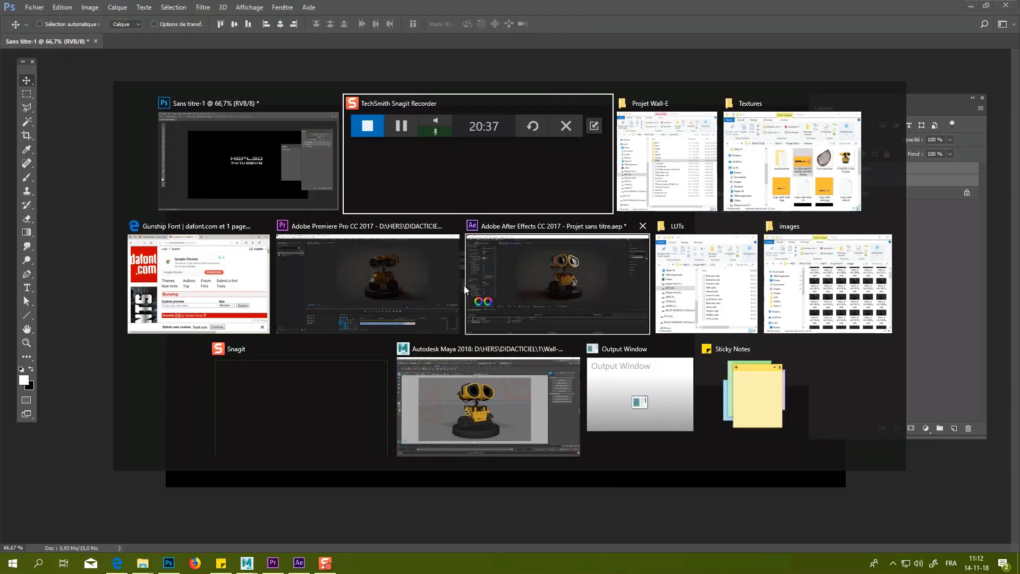
click(425, 319)
drag(496, 484, 791, 514)
drag(501, 498, 609, 505)
Import fin.jpg and TITRE.jpg from the VIDEOS folder into the project.
double_click(65, 202)
drag(302, 175, 374, 114)
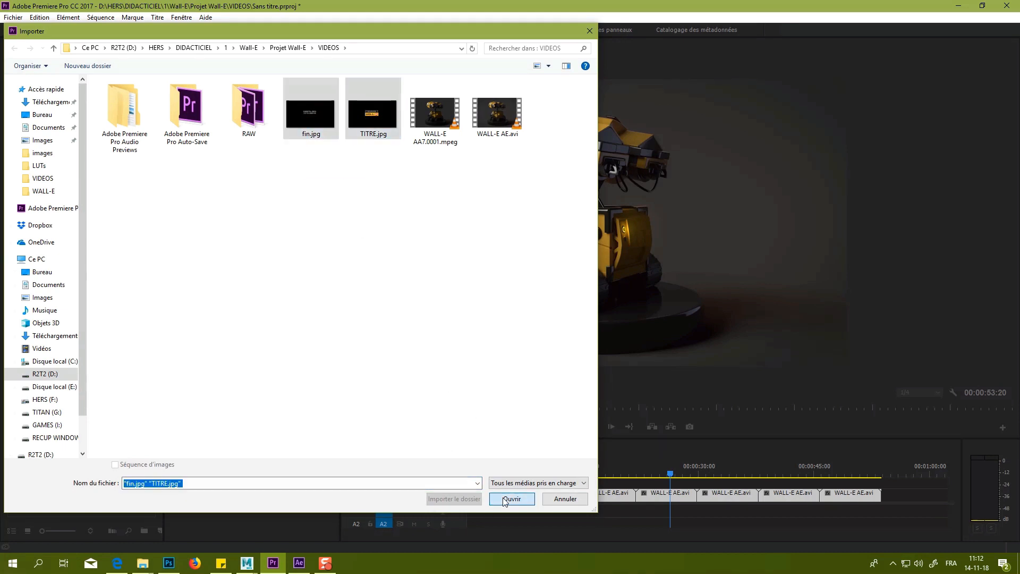
click(506, 499)
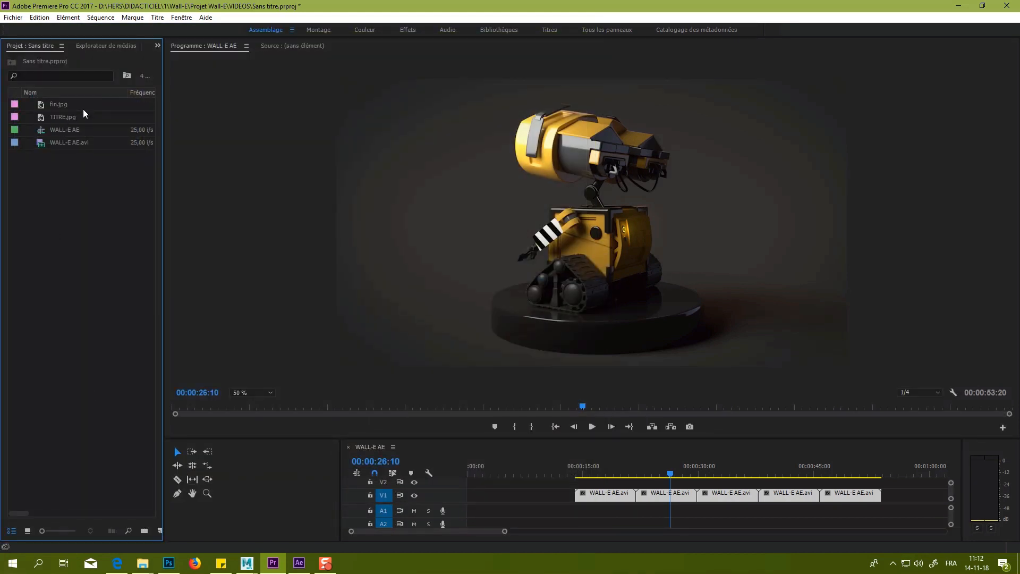
Place TITRE.jpg on V1 at about 2 seconds and move all WALL-E AE.avi clips directly against its end.
click(63, 117)
drag(59, 117, 504, 495)
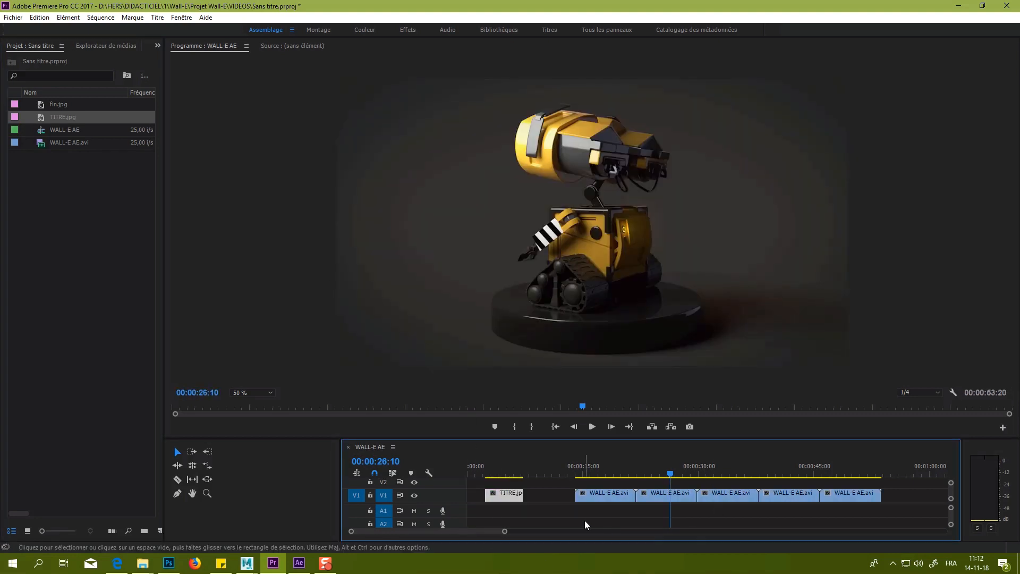
drag(595, 524, 808, 502)
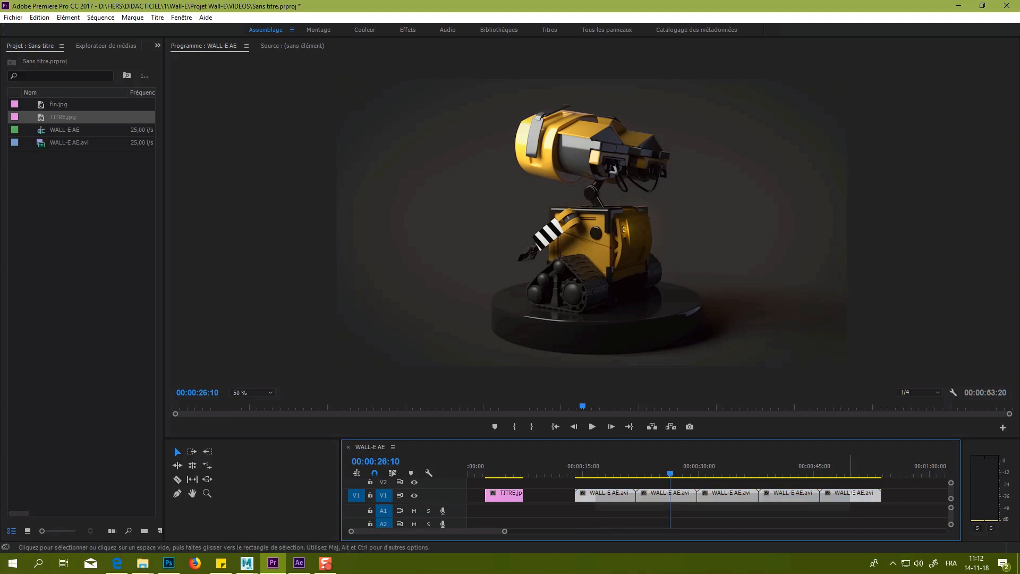
drag(601, 493, 549, 499)
Play the sequence from the start to check the title and its cut into the turntable clips.
drag(670, 477, 422, 478)
key(space)
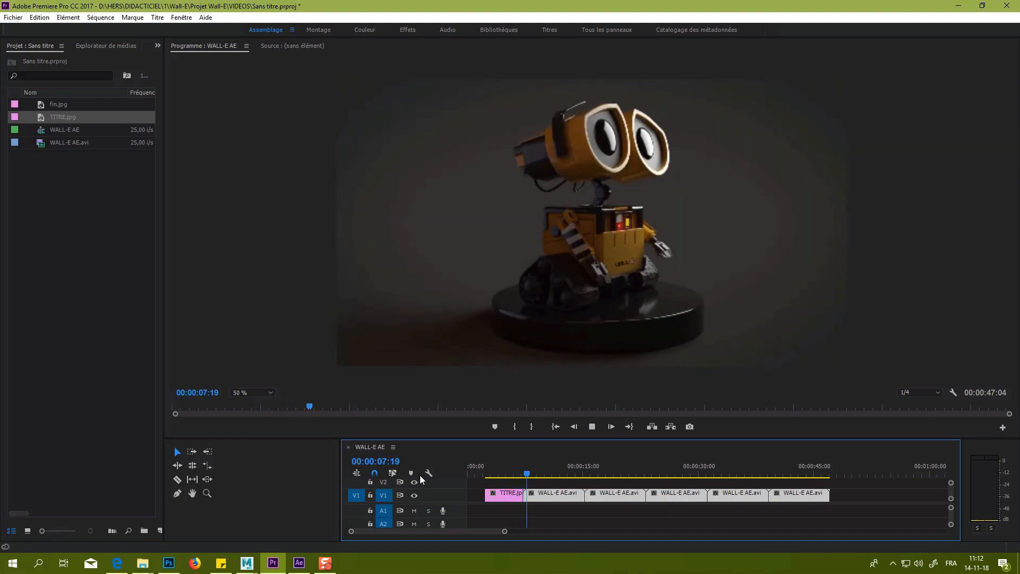
key(space)
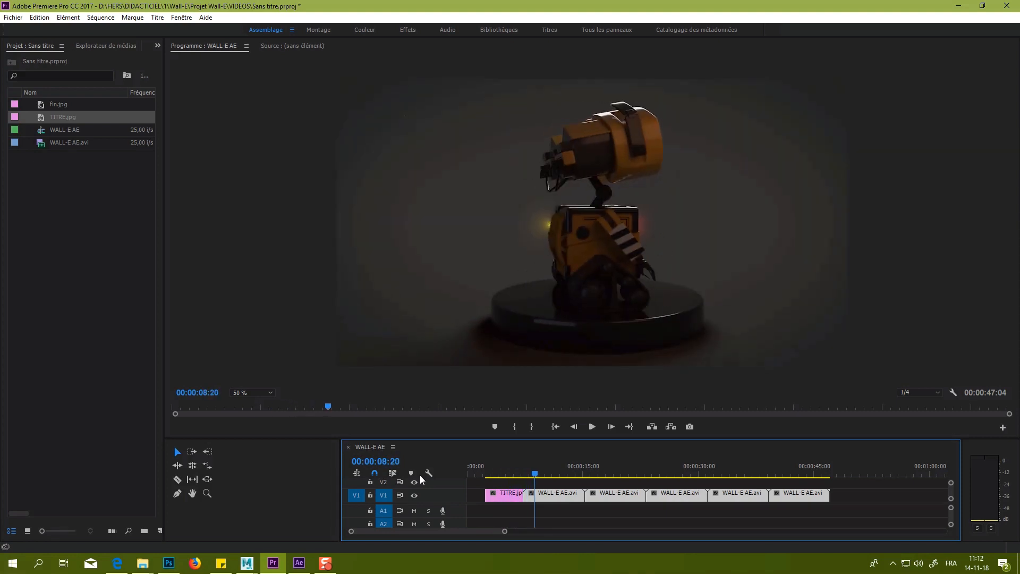
drag(534, 472, 462, 467)
key(space)
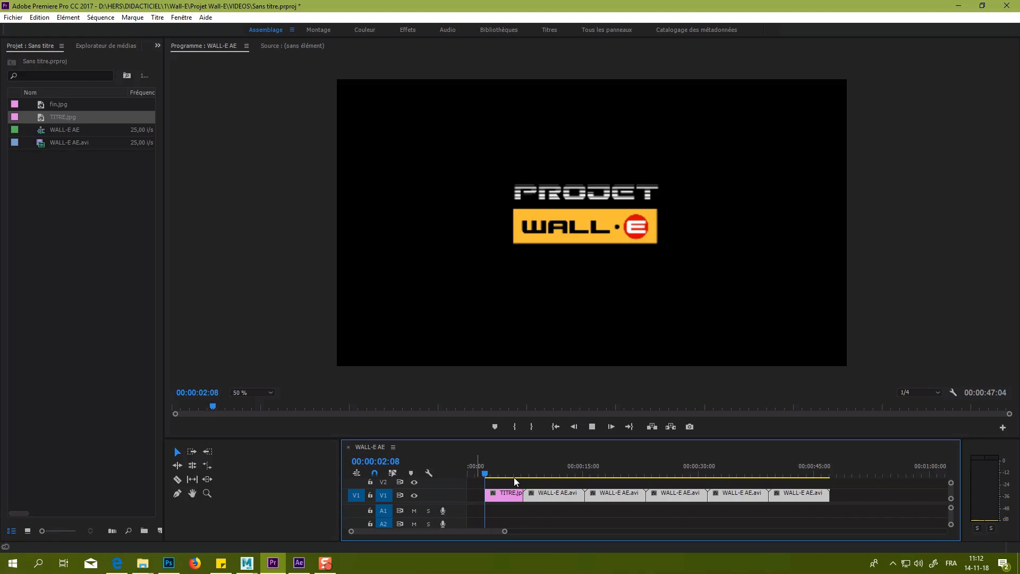
key(space)
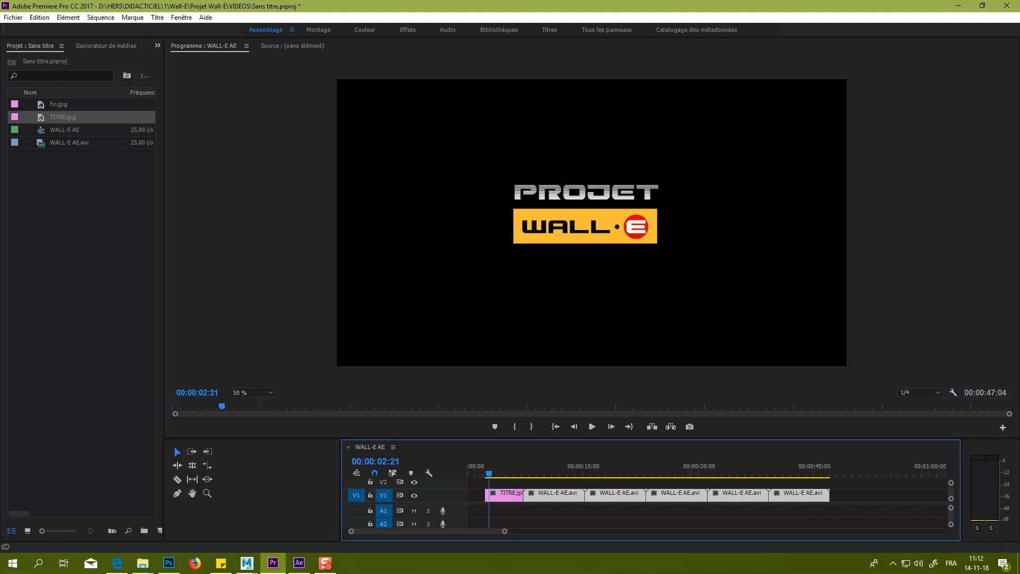
Bring up the browser with the Floatinurboat - Limbo YouTube video and read through its full description.
drag(0, 510, 474, 5)
drag(694, 10, 460, 70)
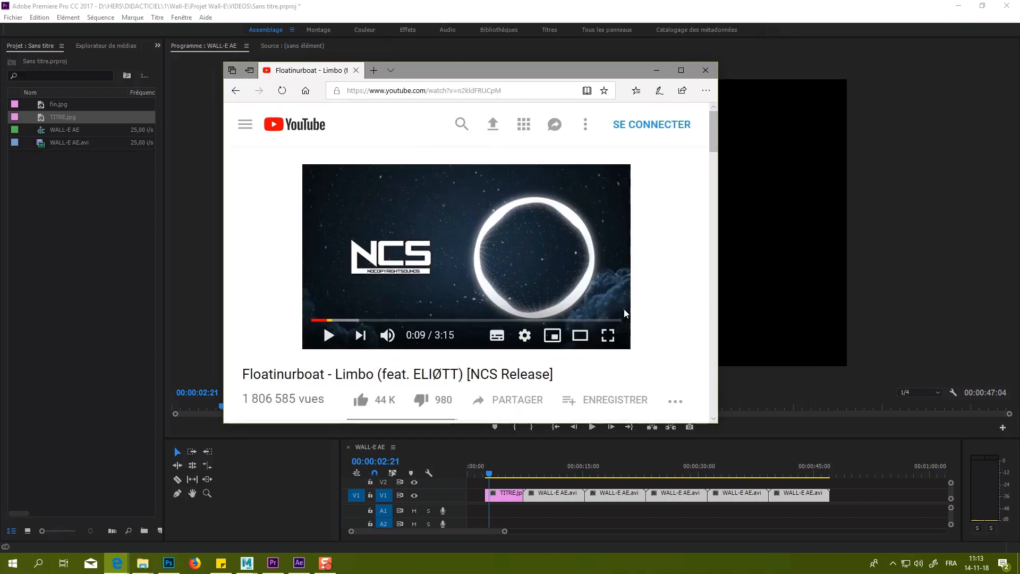
scroll(625, 313, down, 3)
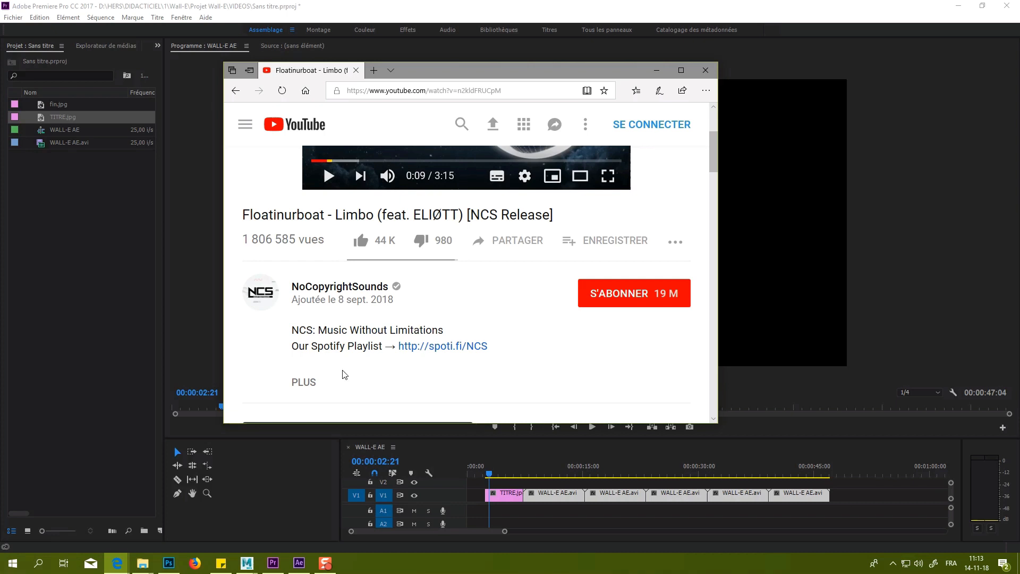
click(311, 384)
scroll(530, 345, down, 1)
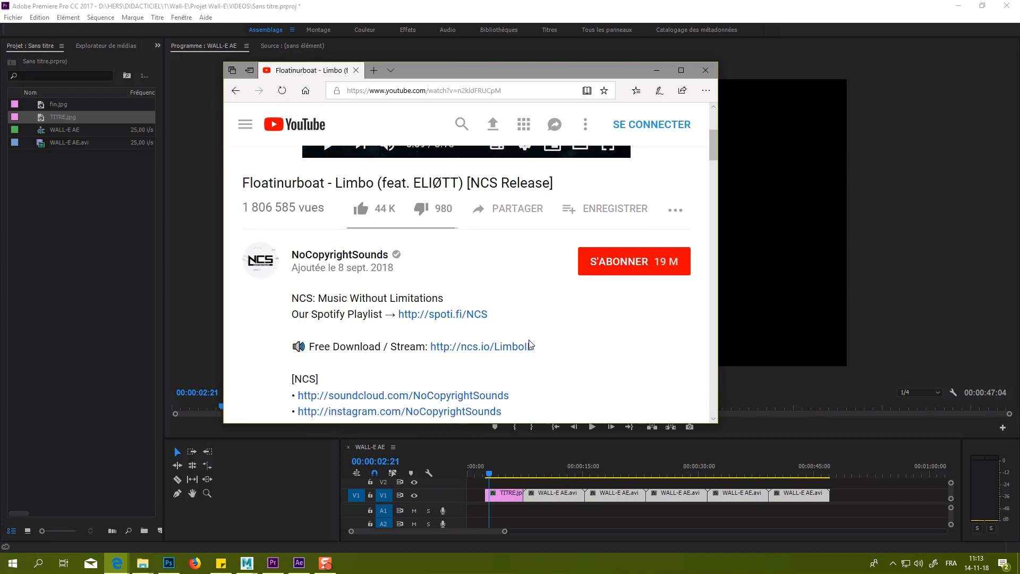
scroll(529, 345, up, 3)
scroll(457, 325, down, 4)
scroll(537, 314, down, 7)
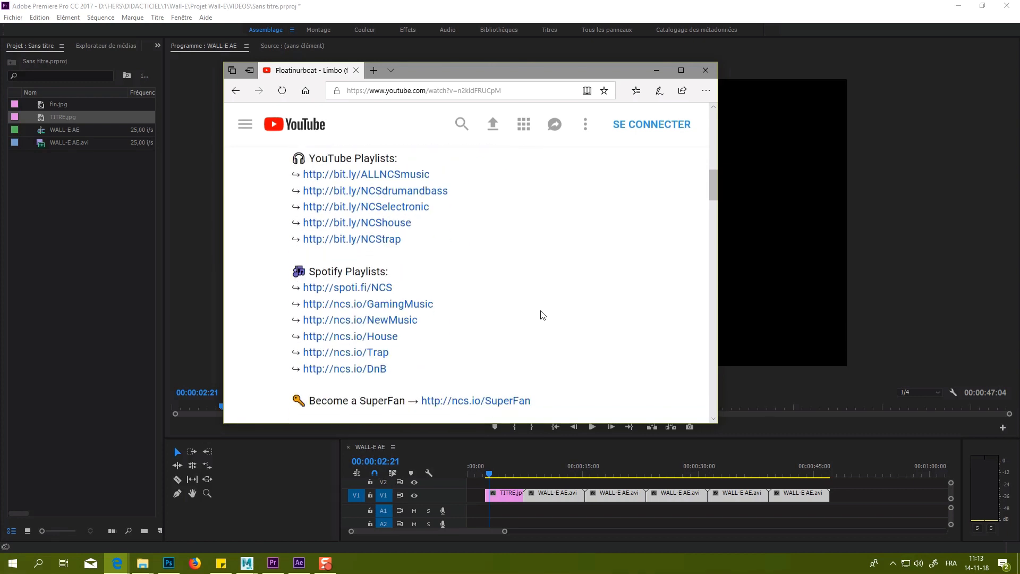
scroll(542, 315, down, 6)
Highlight the track usage request and the attribution lines in the video description, from Track to Free Download / Stream.
drag(315, 276, 674, 280)
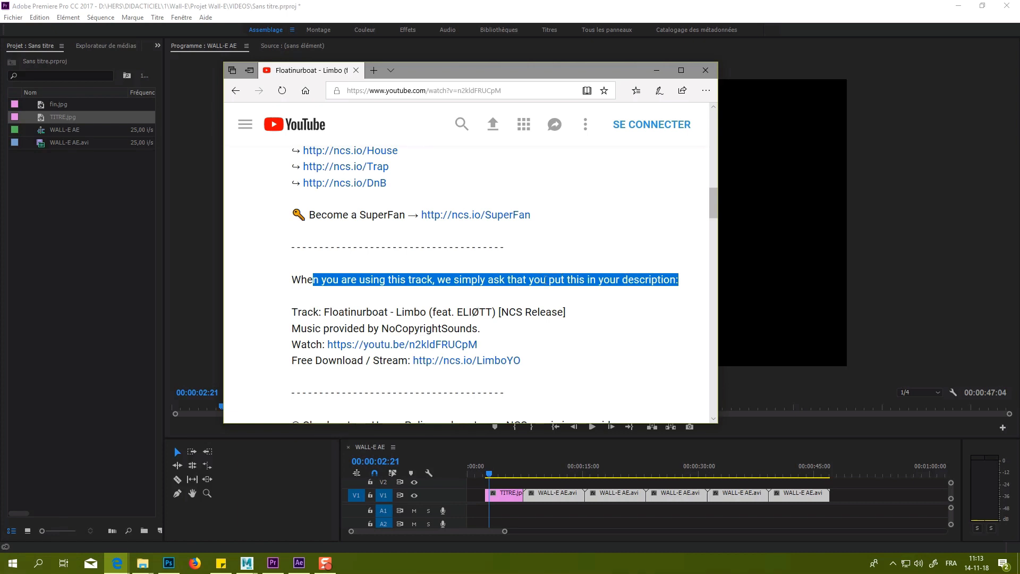
drag(544, 365, 284, 313)
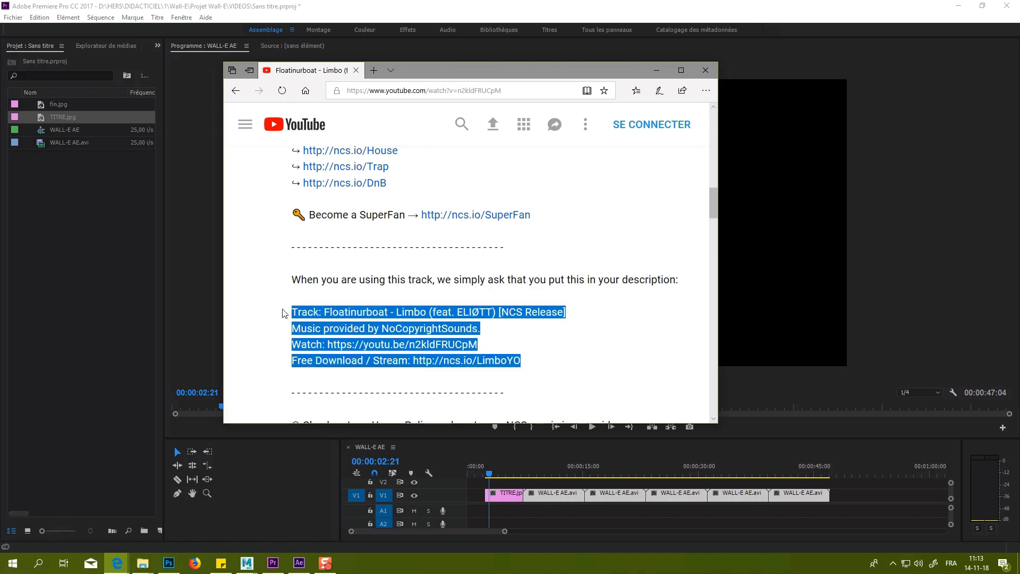
right_click(352, 315)
click(661, 332)
scroll(483, 311, up, 15)
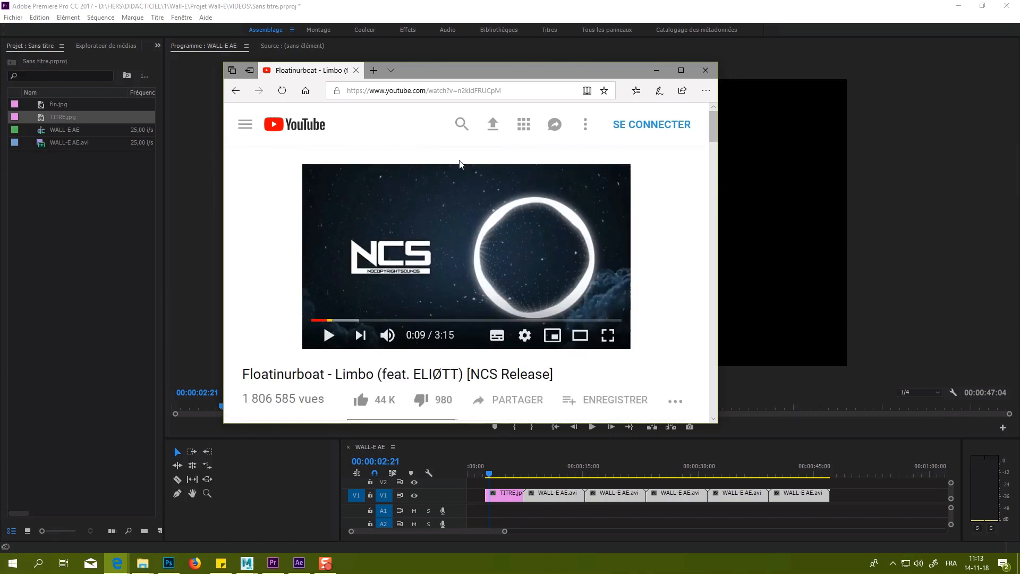
Insert pwn before youtube in the video's address and open the resulting download page.
click(386, 90)
click(385, 91)
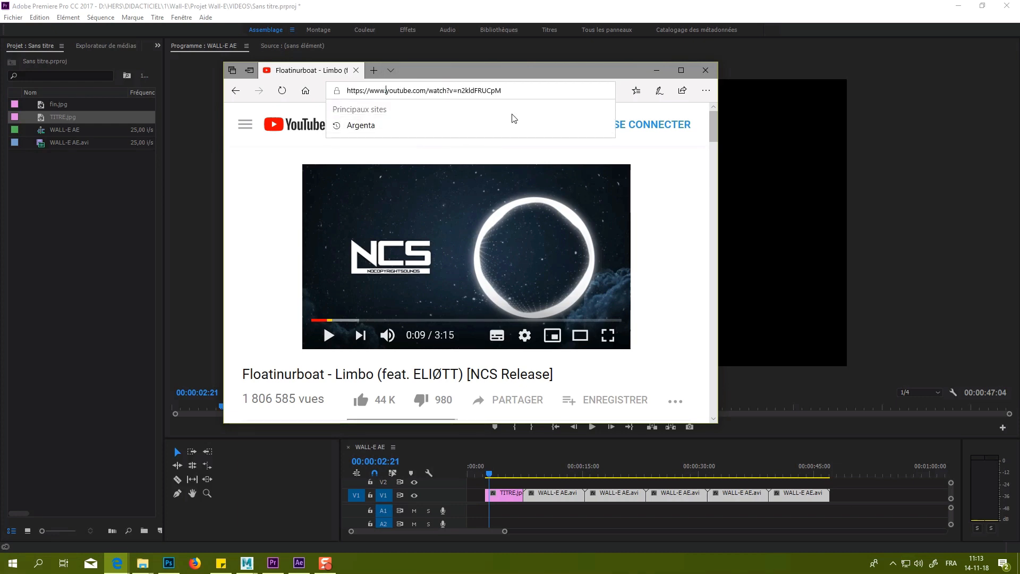
text(pwn)
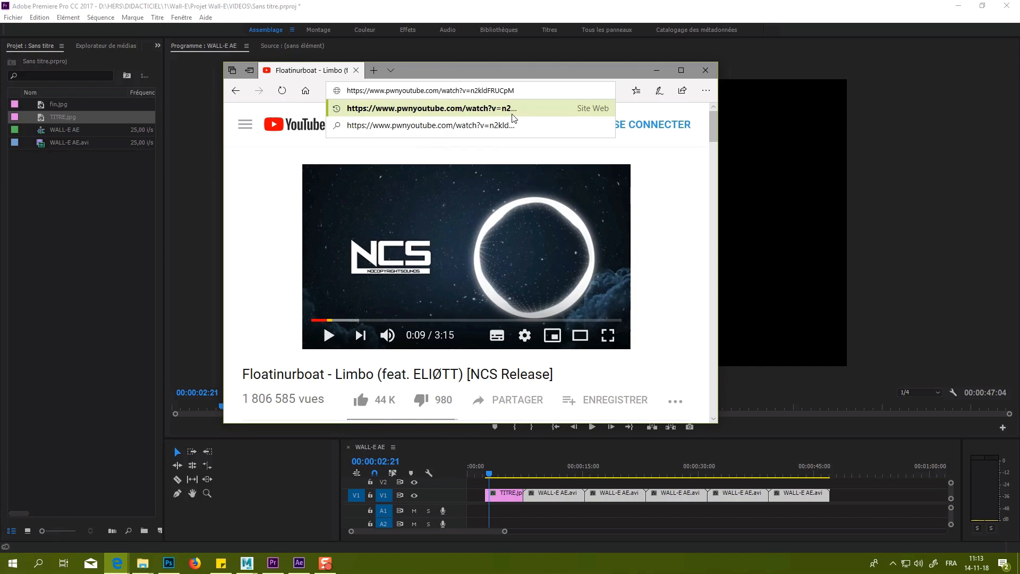
click(512, 114)
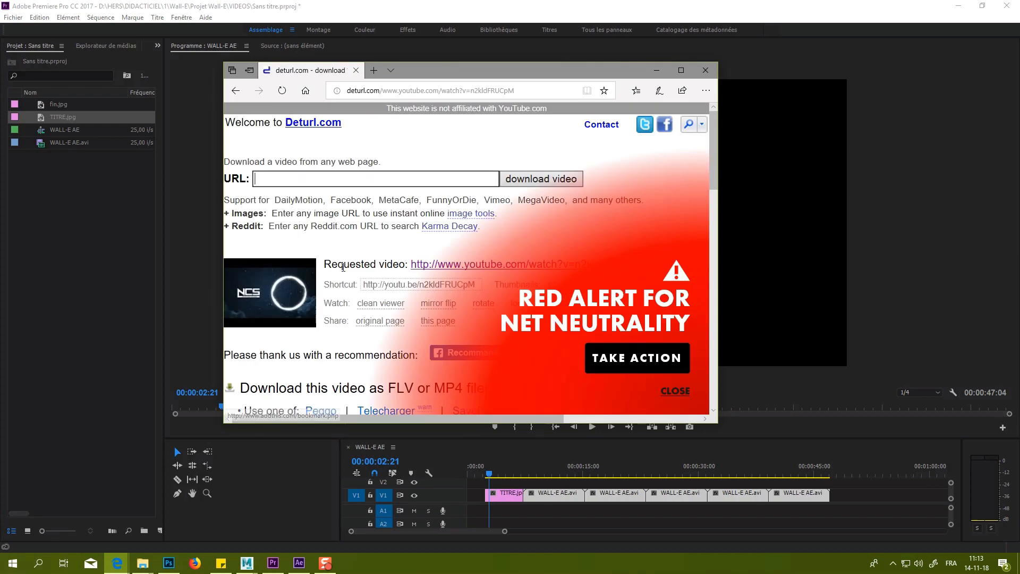
Dismiss the Net Neutrality overlay, open the Telecharger converter and examine its download formats down to 256K MP3 audio.
scroll(348, 287, down, 3)
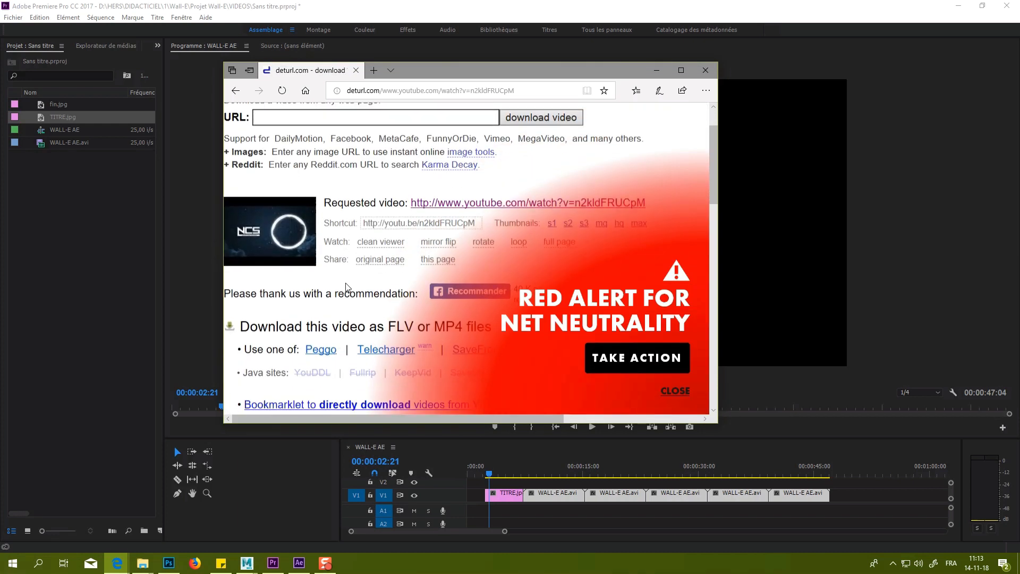
click(682, 394)
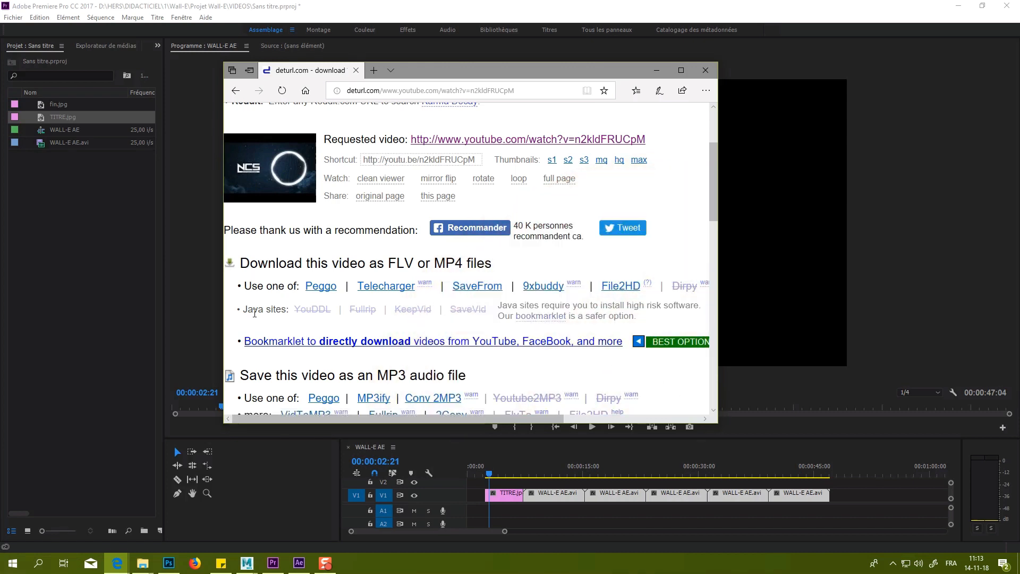
click(386, 286)
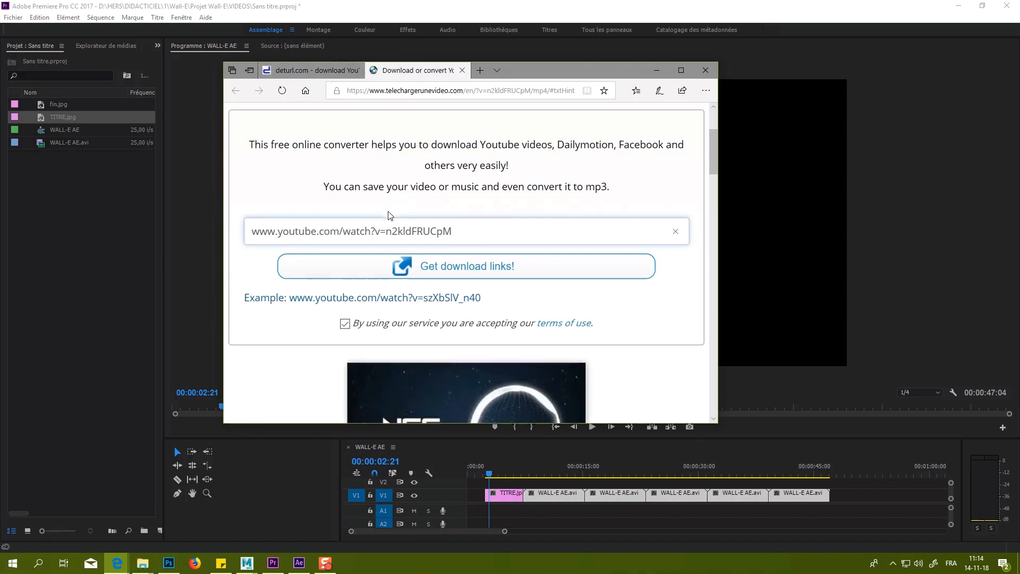
scroll(454, 248, down, 1)
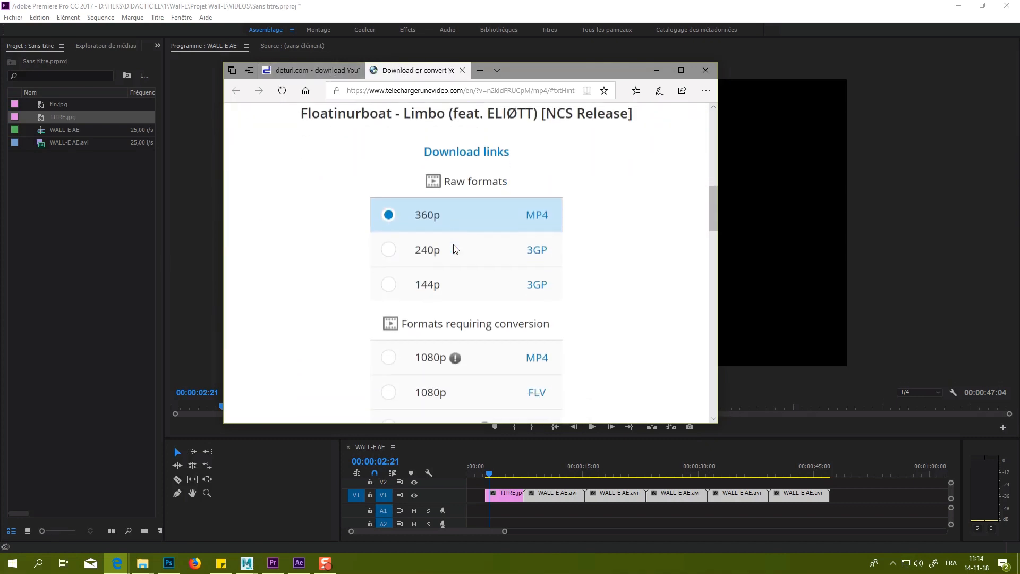
scroll(546, 300, down, 2)
scroll(481, 298, down, 6)
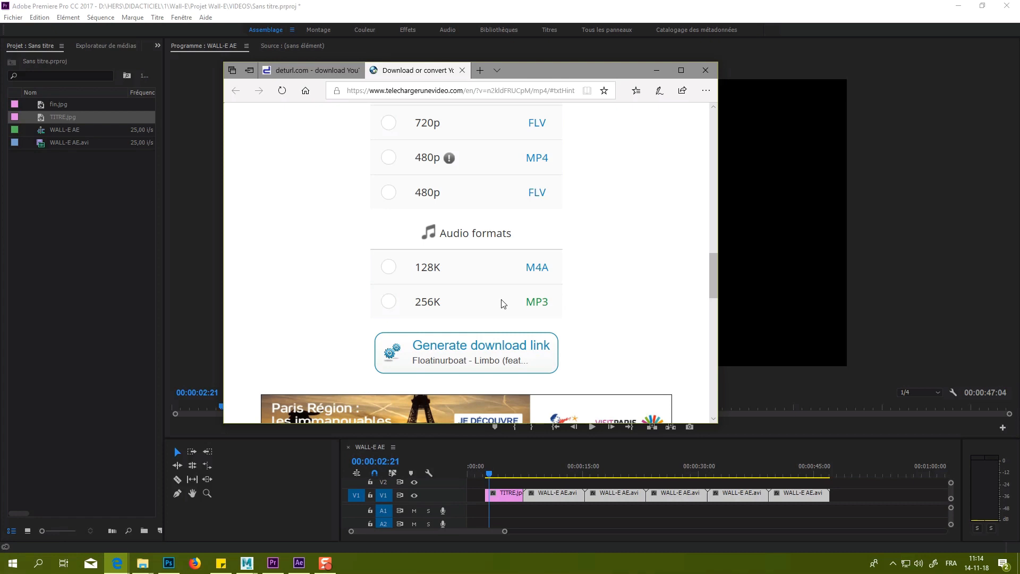
Close the browser and import the Floatinurboat - Limbo audio file into the Premiere Pro project.
click(702, 70)
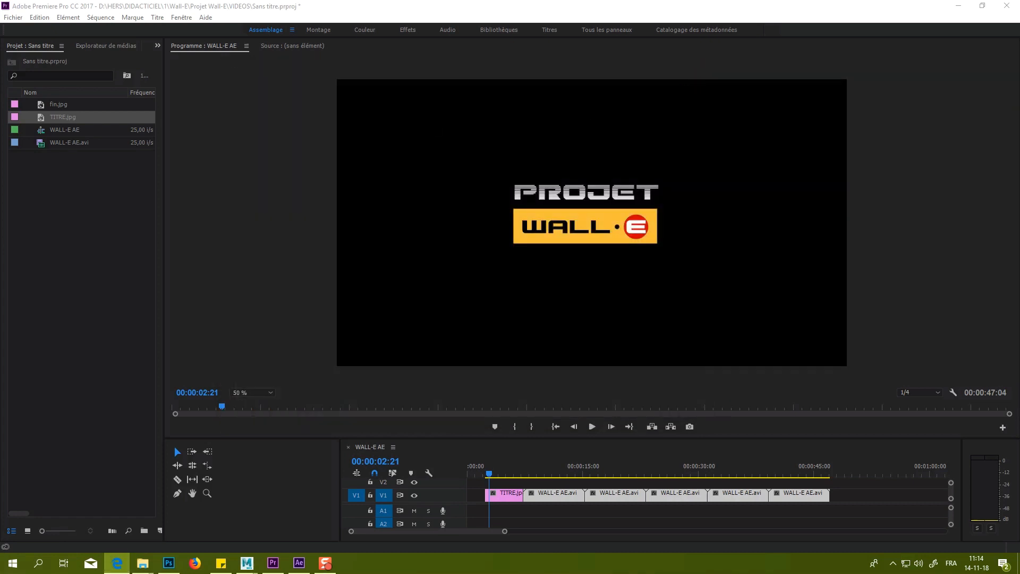
drag(79, 205, 76, 246)
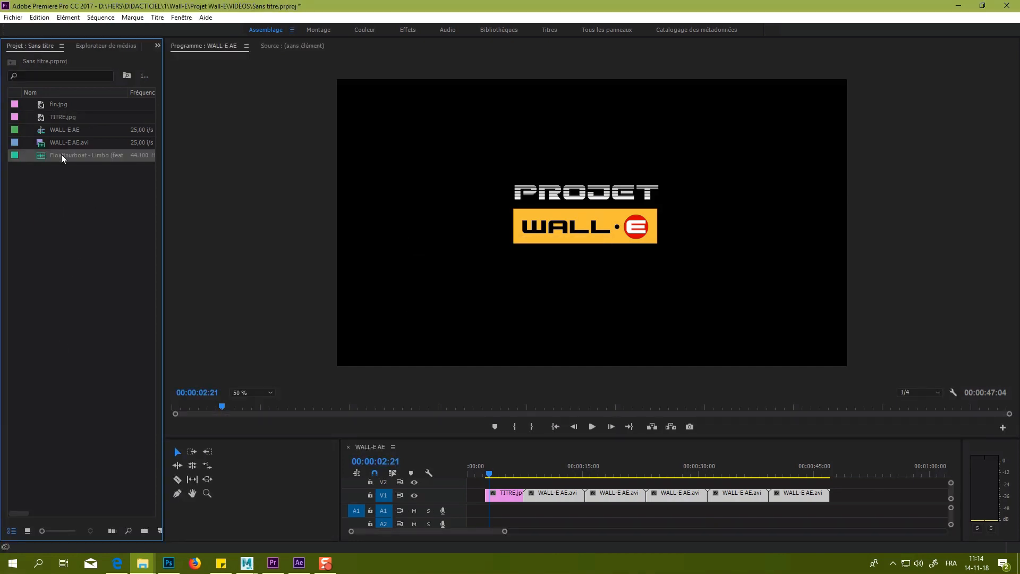
Place the Floatinurboat - Limbo track at the start of audio track A1 and expand the track to show its waveform.
drag(62, 153, 459, 519)
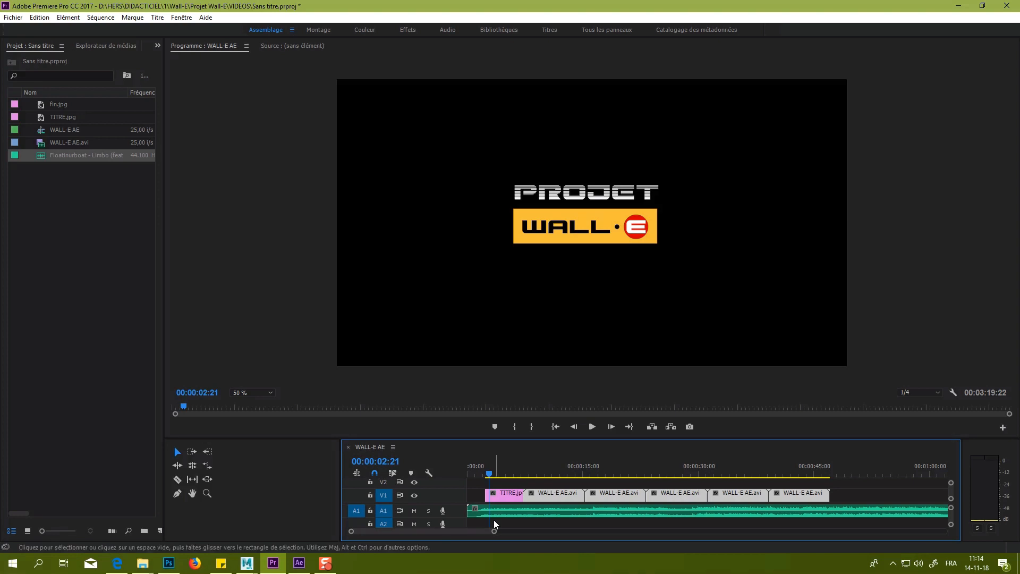
drag(494, 531, 456, 552)
double_click(447, 509)
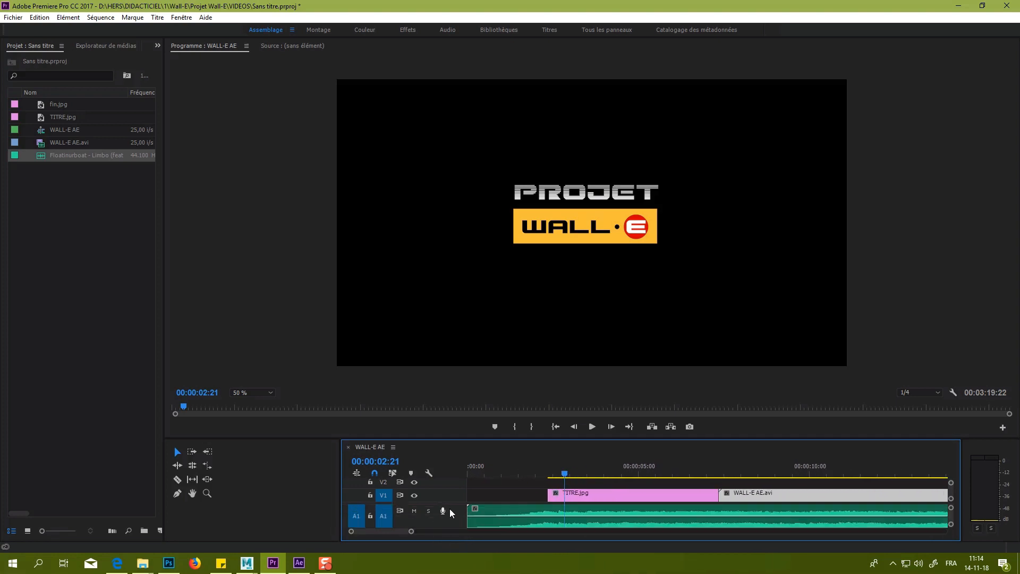
drag(492, 437, 507, 373)
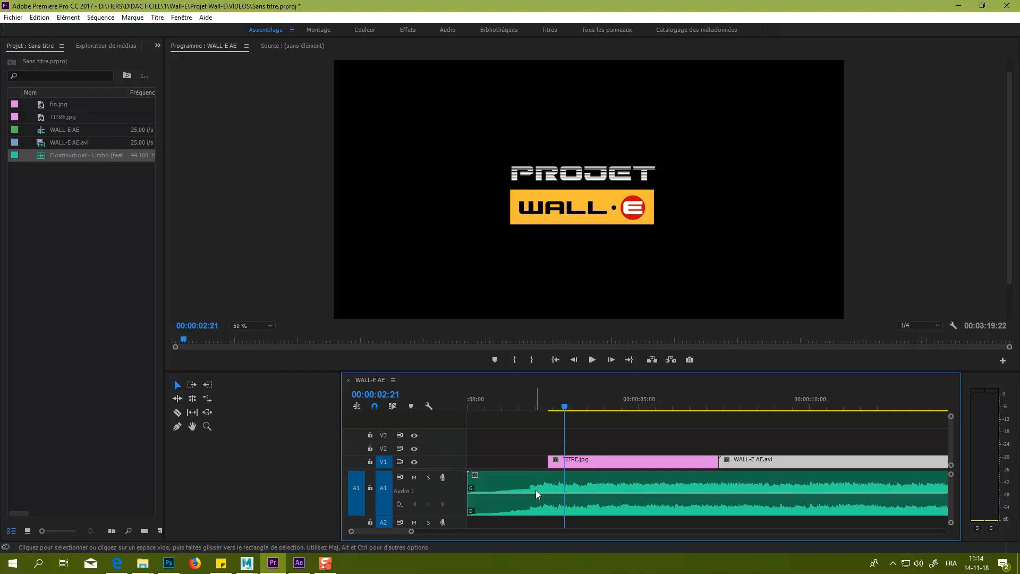
Move the TITRE.jpg clip slightly earlier toward the rise in the music's waveform and play the sequence from the start to check it.
drag(606, 462, 588, 464)
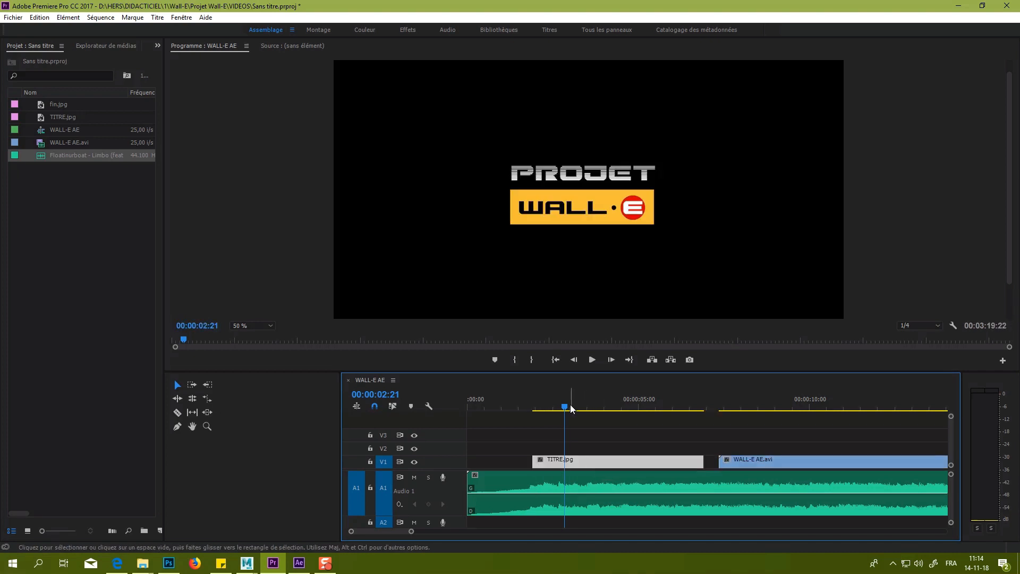
key(Home)
key(space)
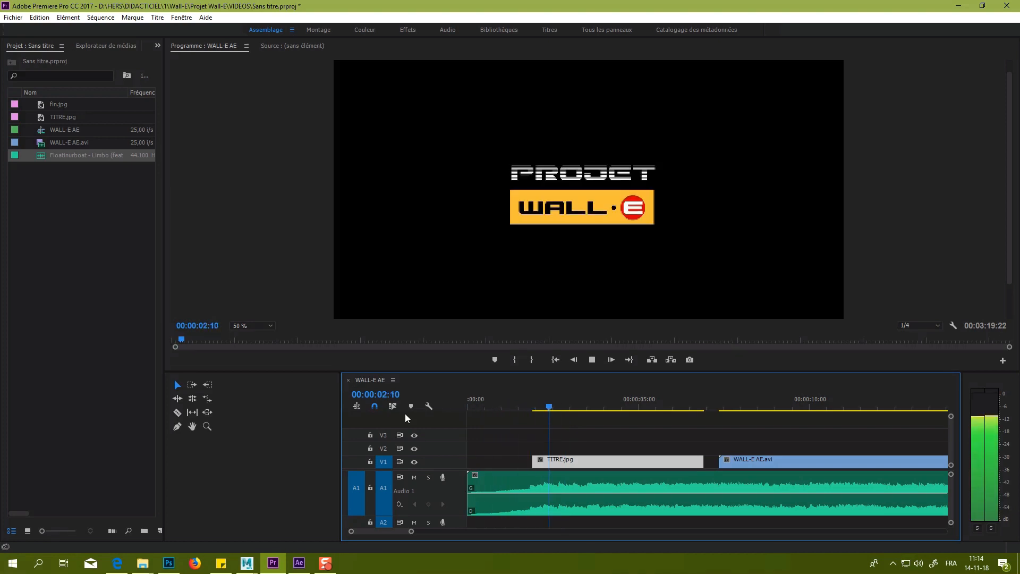
key(space)
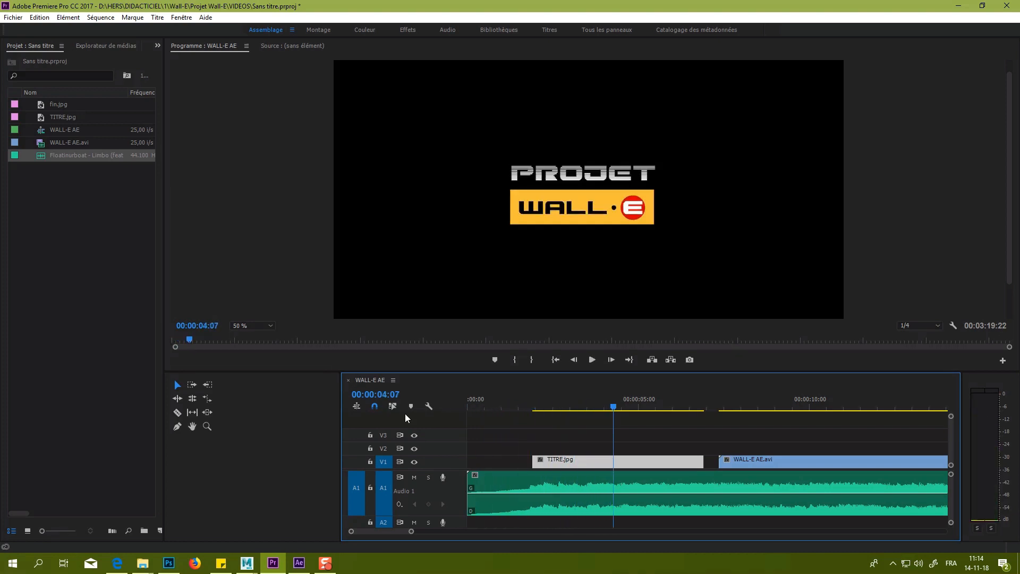
key(Home)
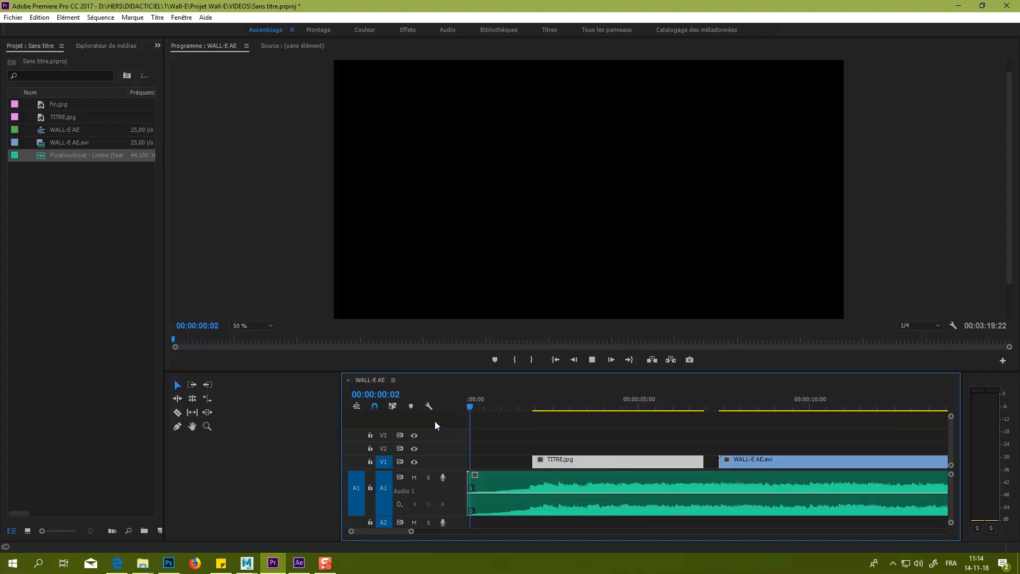
key(space)
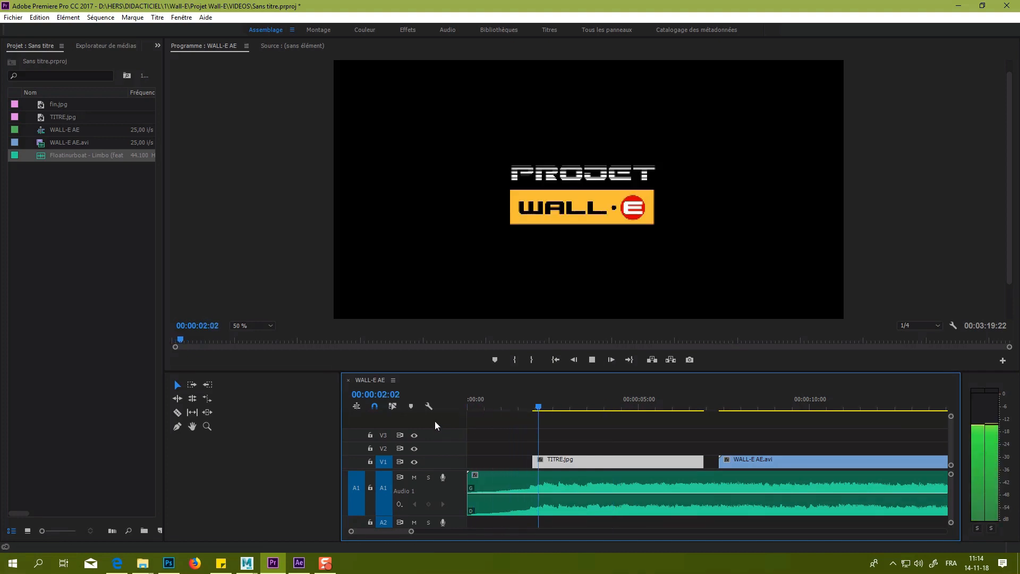
key(space)
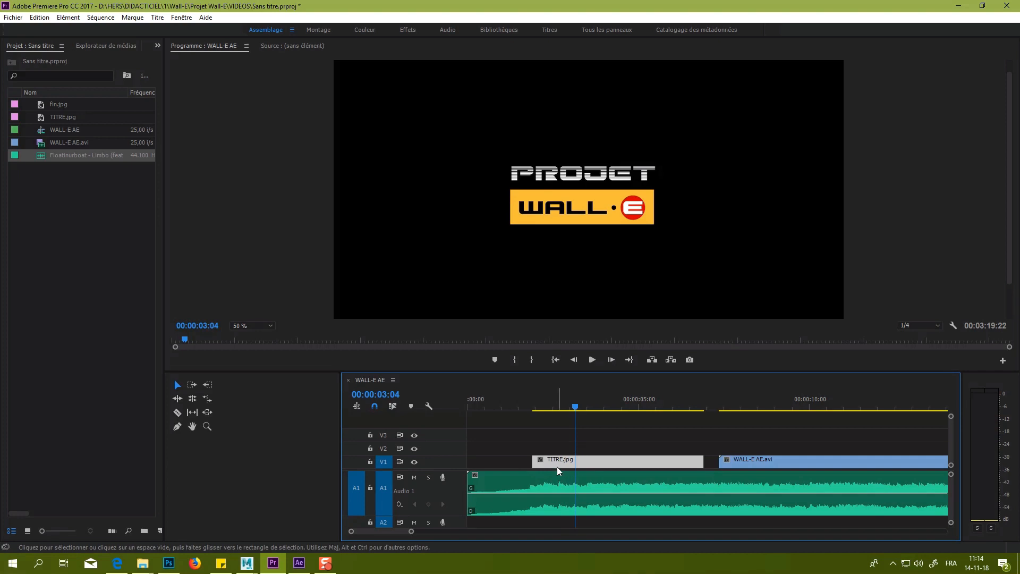
Fine-align the start of TITRE.jpg with the music's rise at 00:00:01:21, play the opening, and return the playhead to the clip's start.
drag(555, 462, 417, 537)
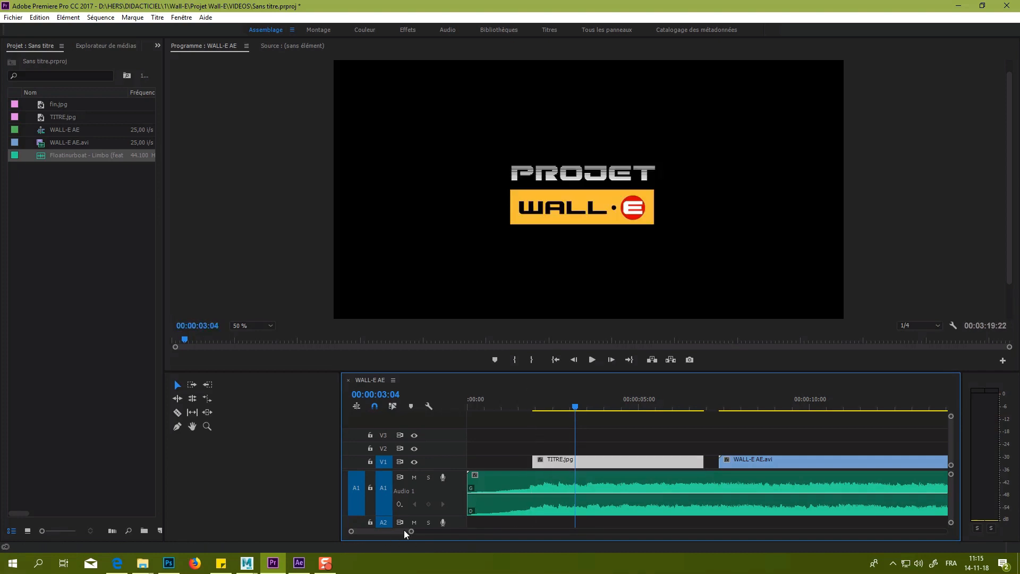
scroll(410, 533, up, 5)
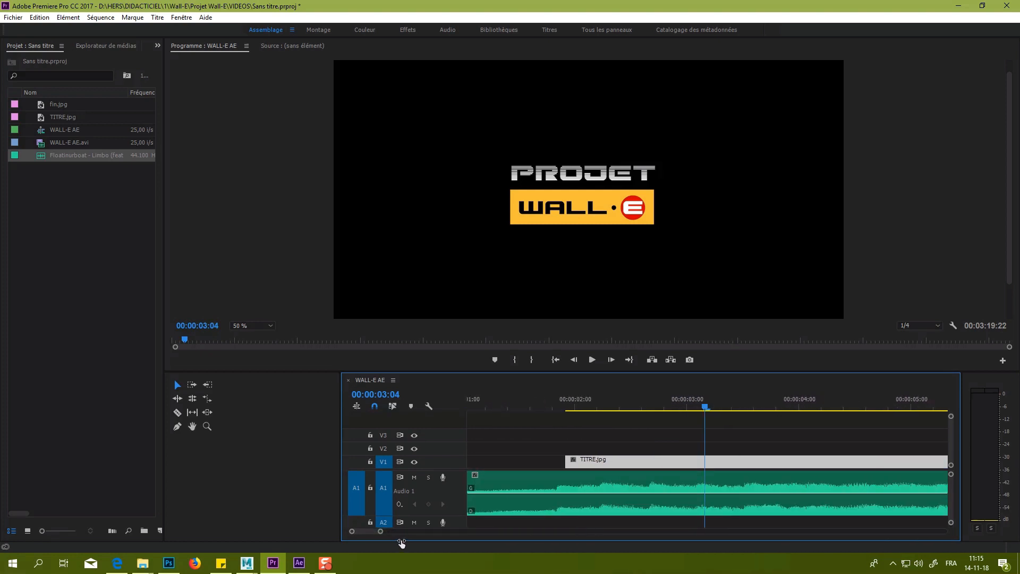
scroll(385, 534, up, 1)
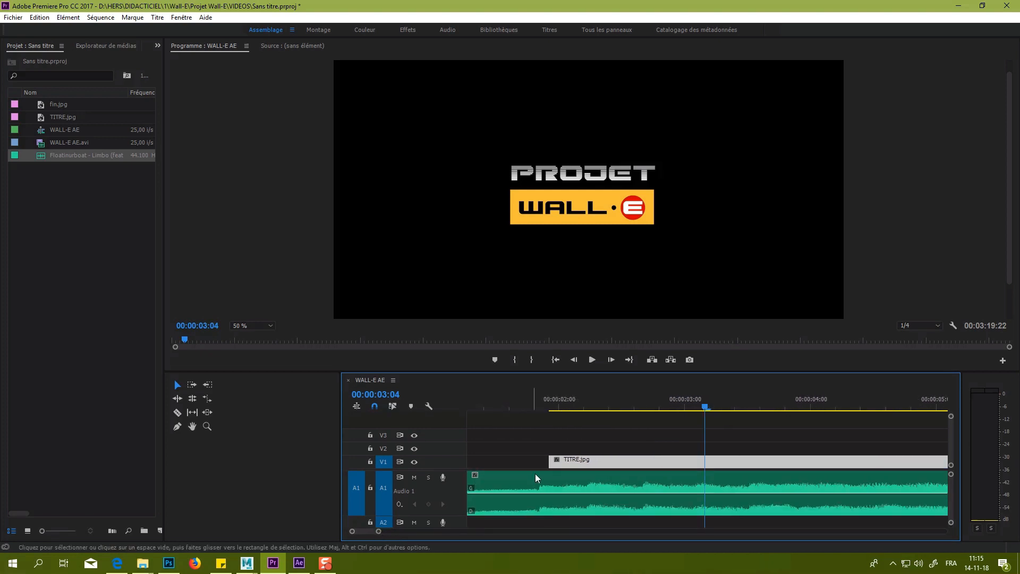
drag(617, 459, 618, 466)
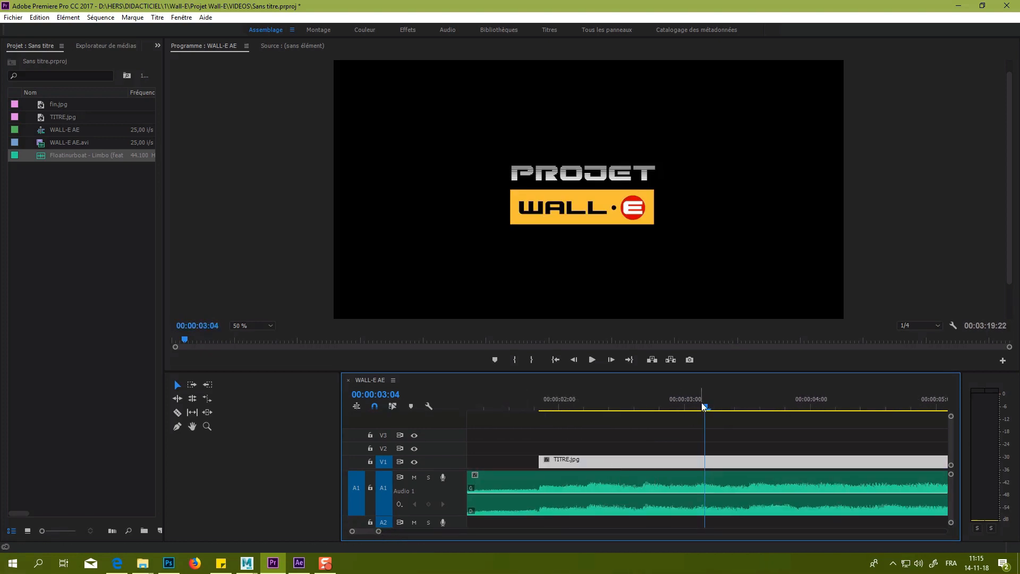
key(Home)
key(space)
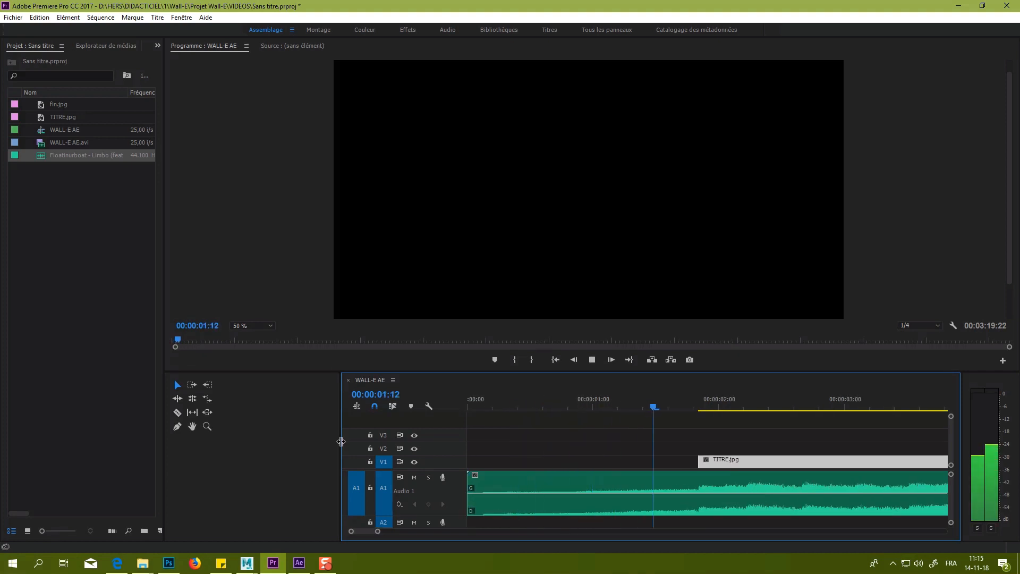
key(space)
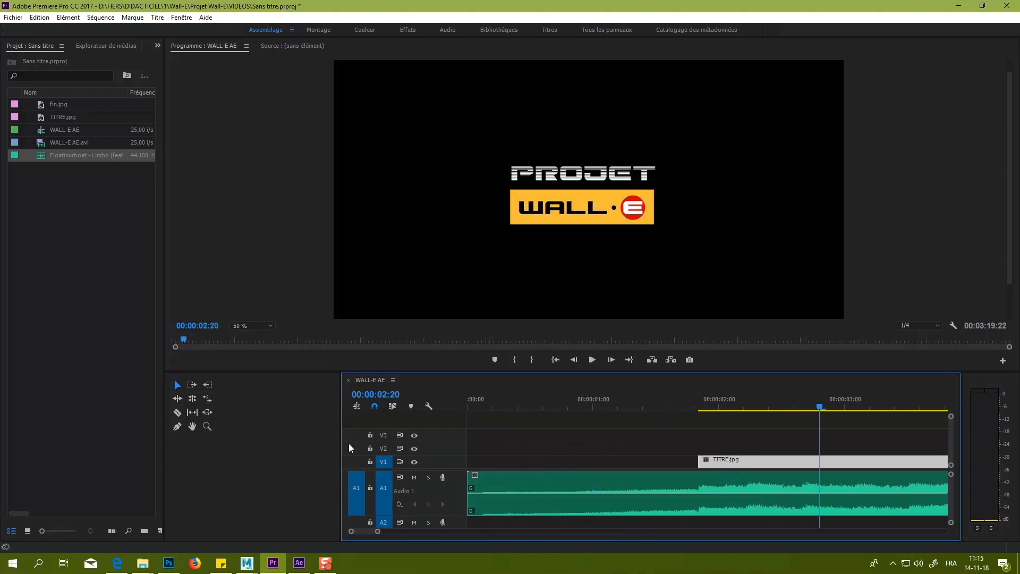
drag(821, 408, 699, 410)
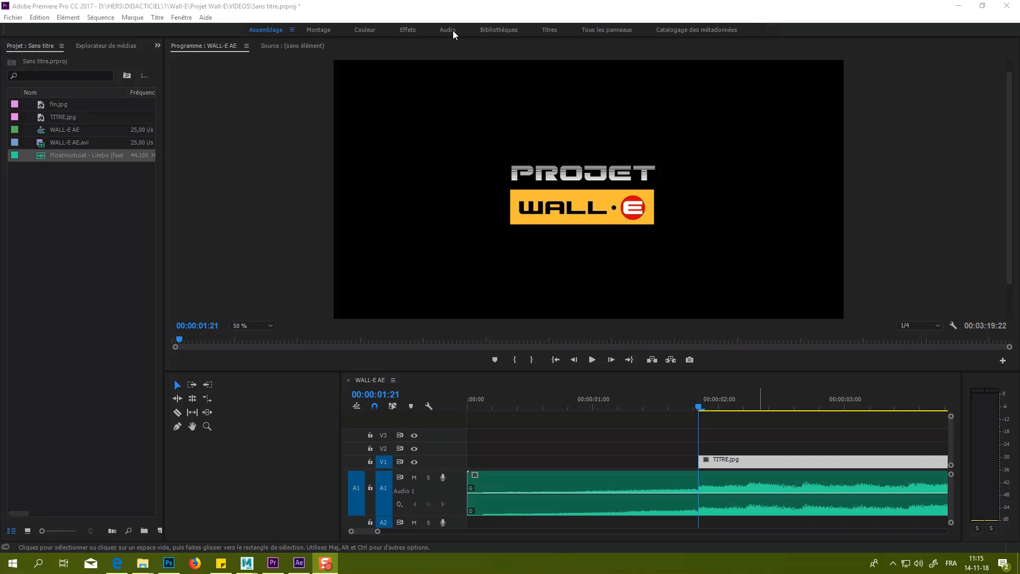
Switch to the Montage workspace, apply the Fondu au noir transition to the start of TITRE.jpg, and preview the fade.
click(321, 30)
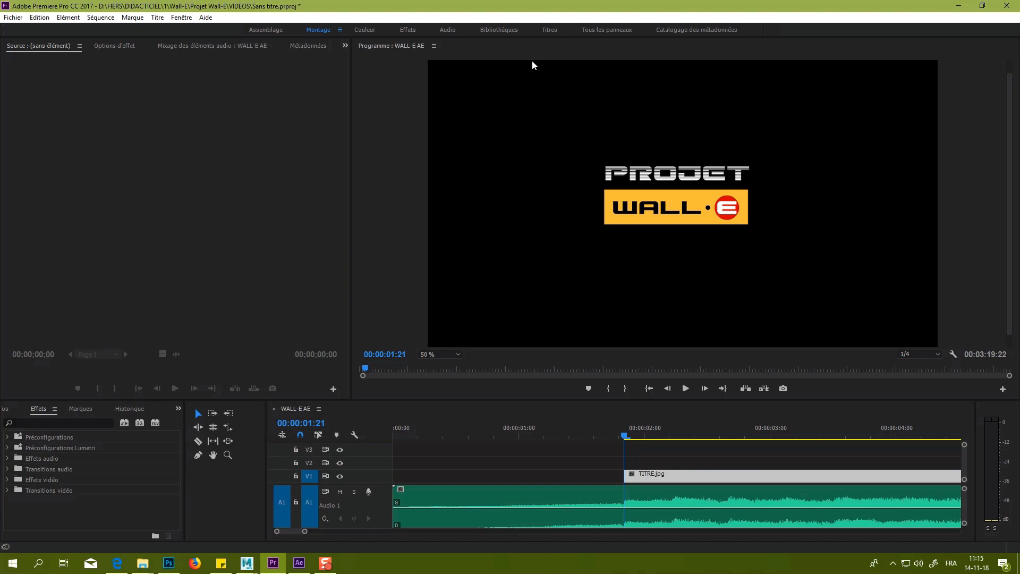
double_click(38, 488)
scroll(83, 466, down, 1)
double_click(51, 486)
scroll(100, 457, down, 1)
drag(51, 490, 626, 478)
drag(625, 442, 497, 444)
key(space)
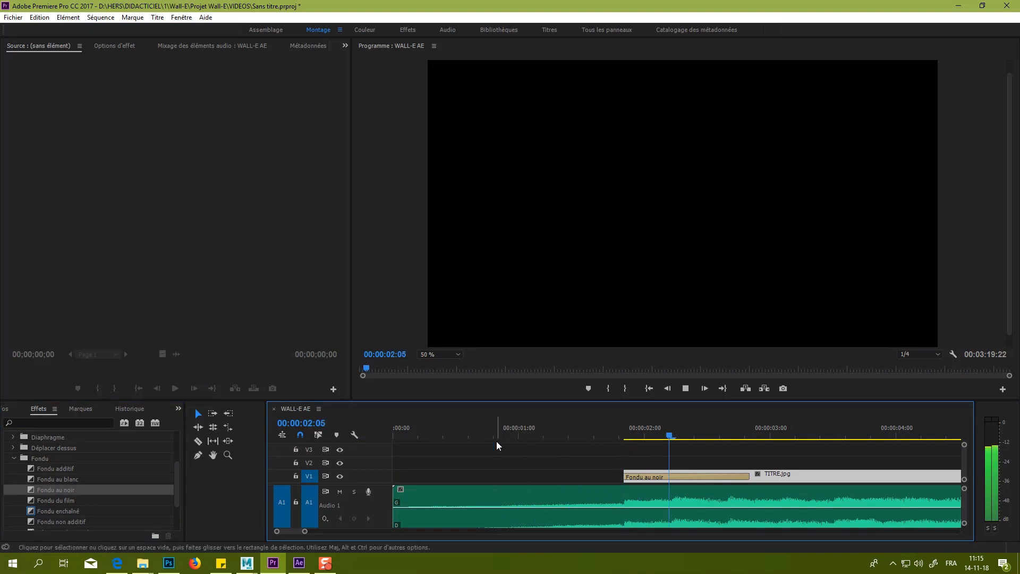
key(space)
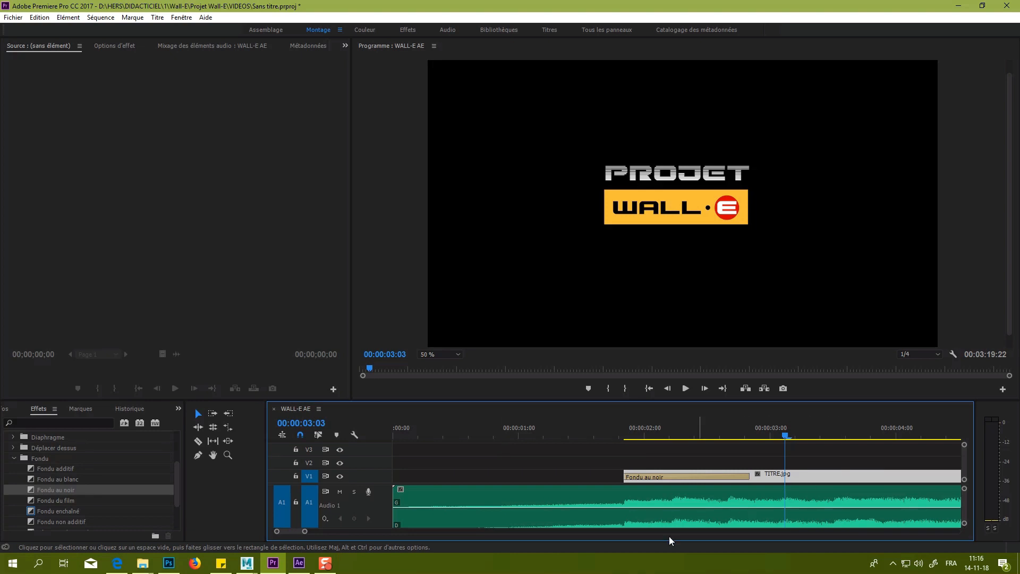
Move TITRE.jpg earlier in small shifts, starting it at about 0.9 seconds so its fade ends near the music's rise, previewing between moves.
drag(305, 533, 339, 531)
drag(572, 476, 554, 477)
click(421, 437)
key(space)
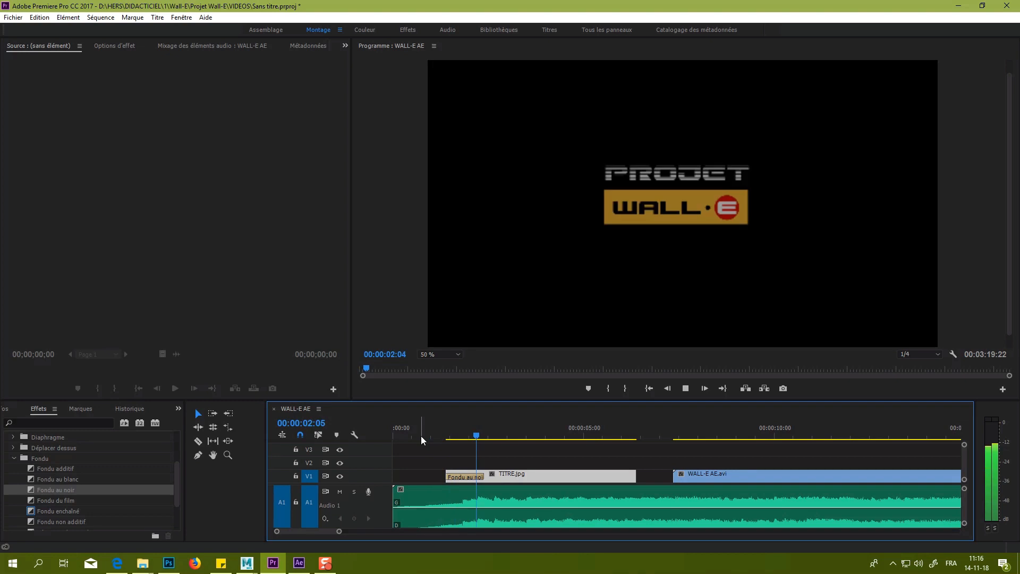
key(space)
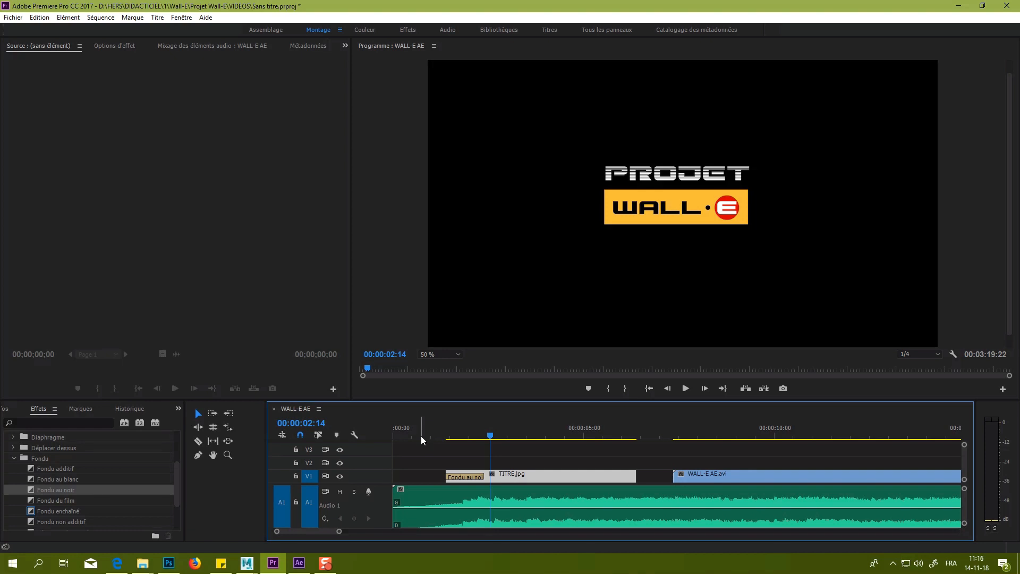
drag(557, 474, 547, 477)
drag(491, 436, 427, 440)
key(space)
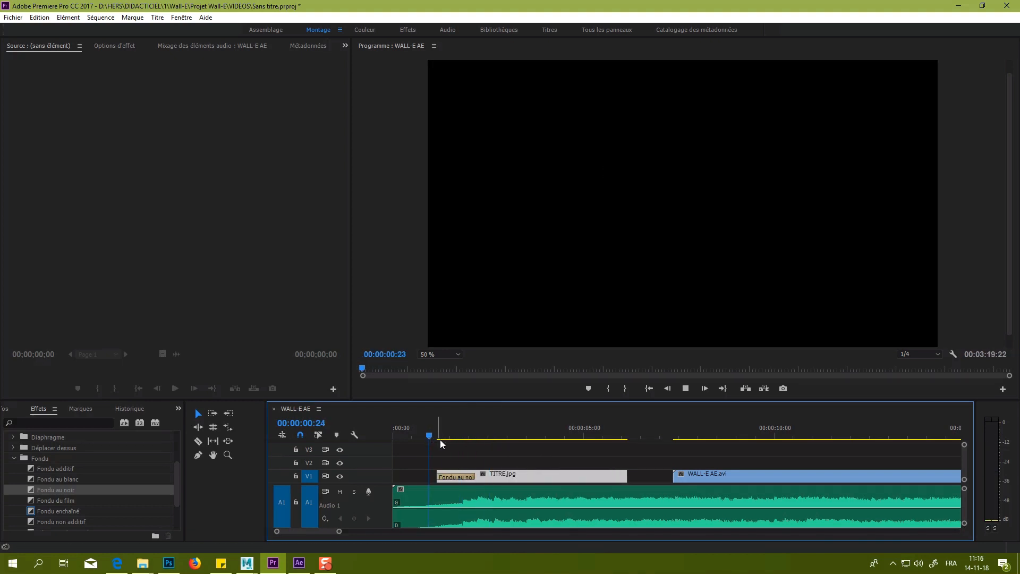
key(space)
drag(508, 475, 498, 476)
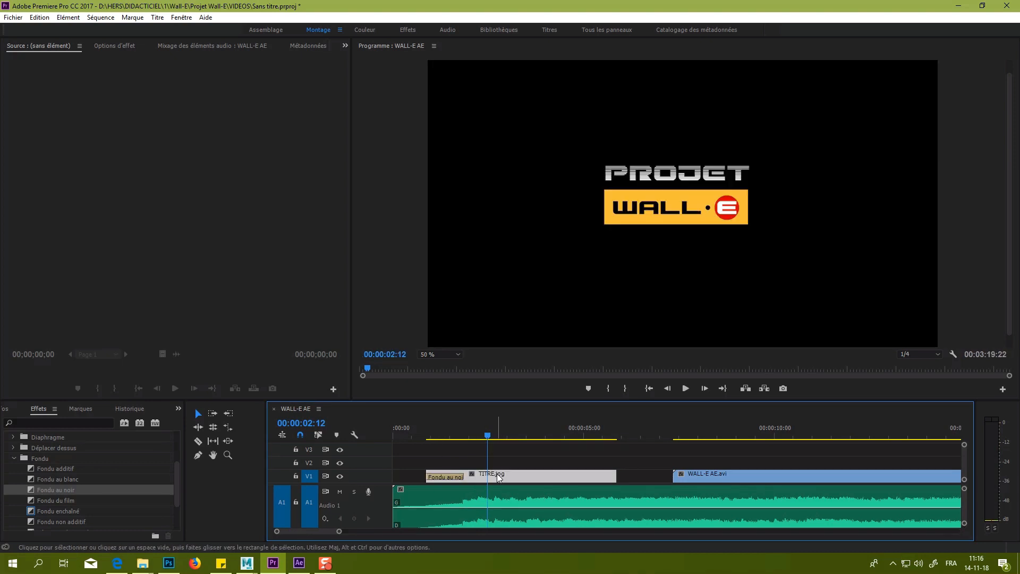
click(457, 477)
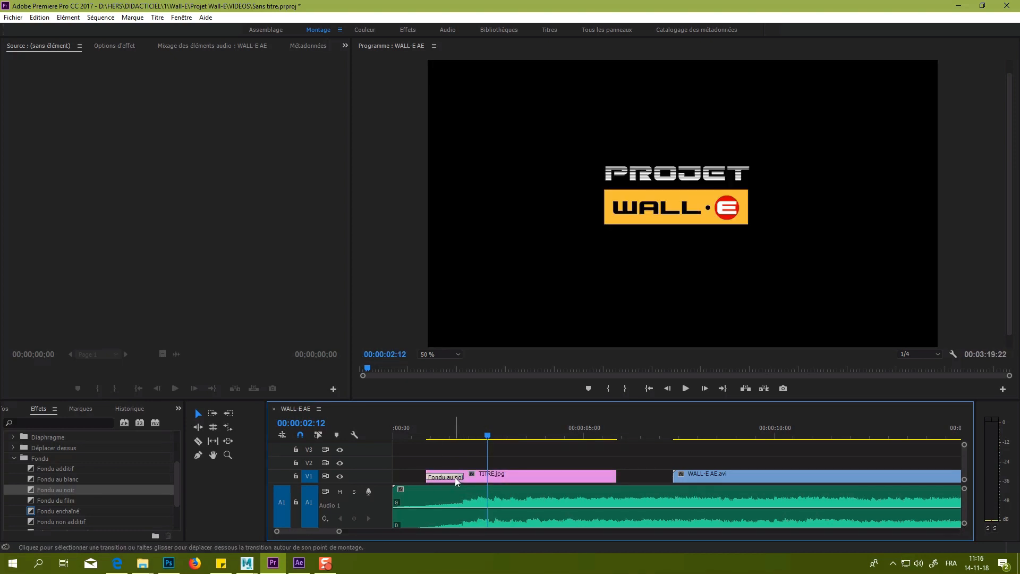
double_click(454, 477)
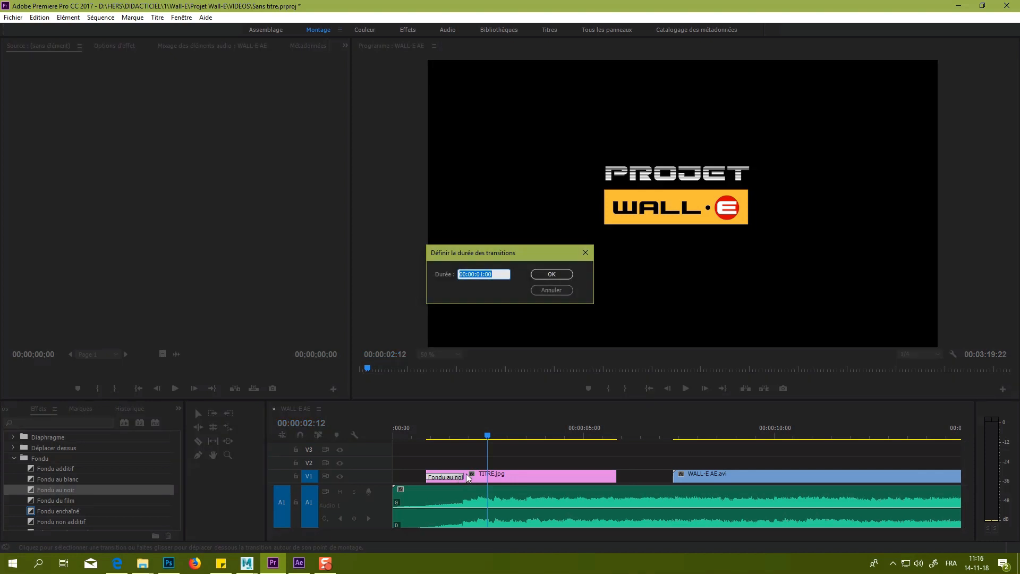
click(483, 273)
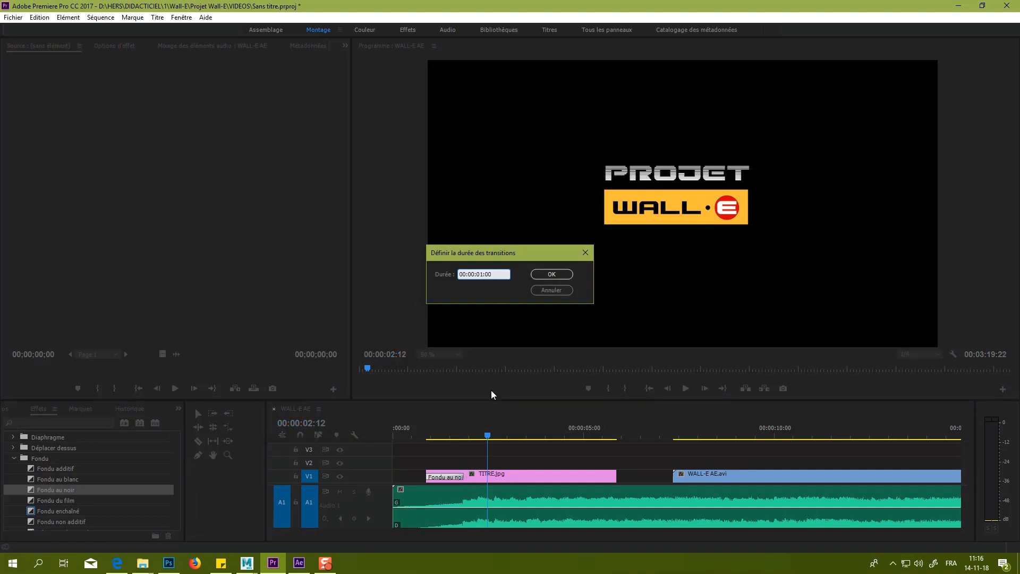
click(552, 293)
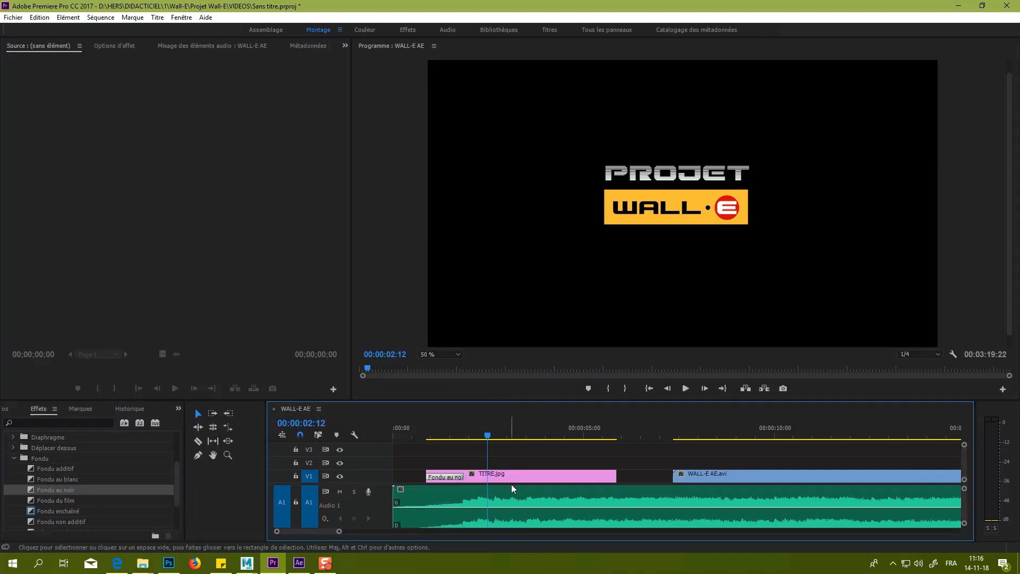
Nudge TITRE.jpg slightly earlier so the end of its fade meets the music's rise, and play the opening.
drag(339, 530, 310, 531)
drag(652, 475, 648, 475)
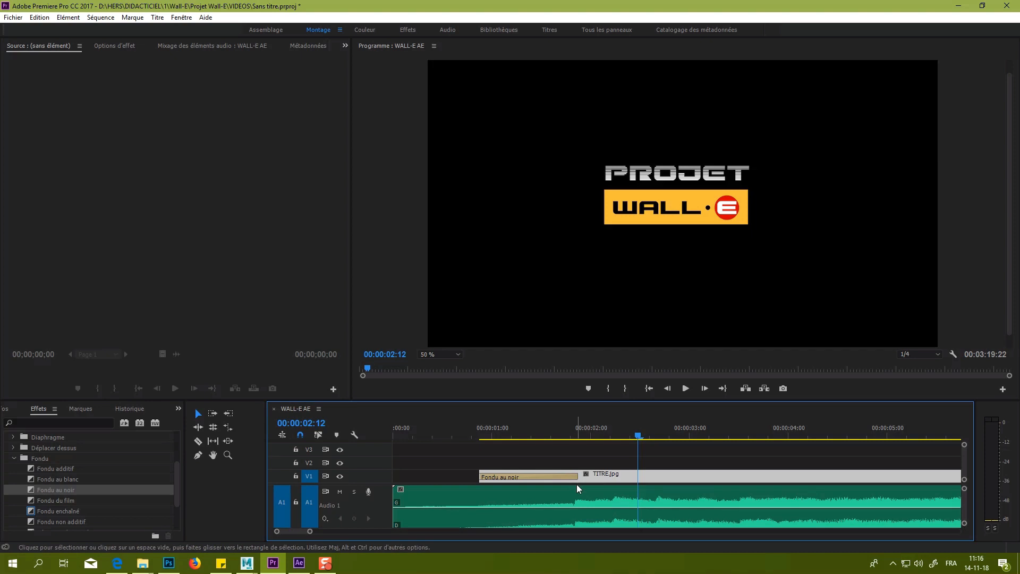
mouse_move(685, 476)
mouse_down()
mouse_move(671, 478)
mouse_move(680, 475)
mouse_up()
drag(643, 439, 323, 449)
key(space)
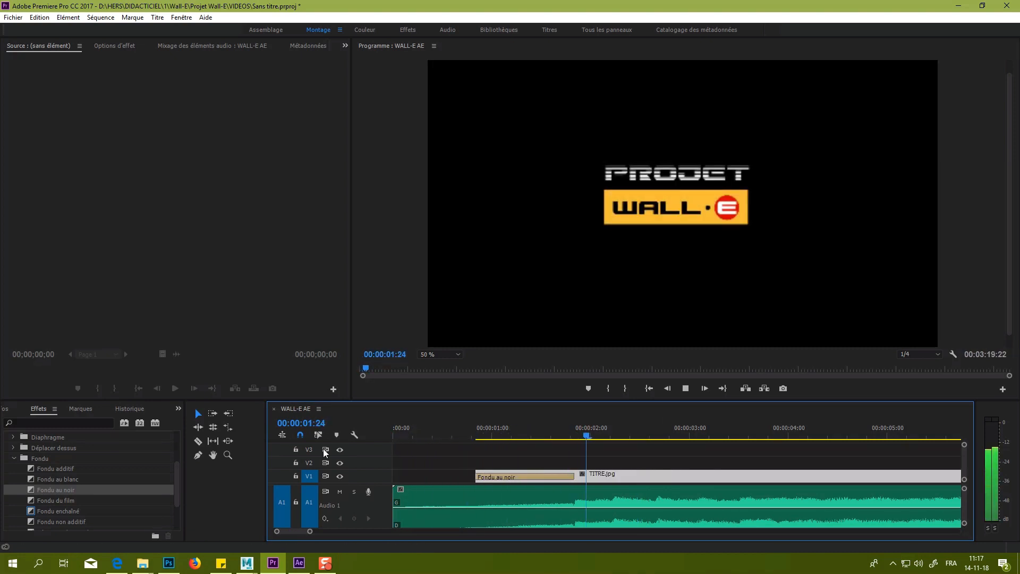
key(space)
Adjust TITRE.jpg to start at about 1 second, previewing the fade against the music and playing on into the gap after the title.
drag(606, 473, 615, 474)
drag(687, 437, 469, 437)
key(space)
key(space)
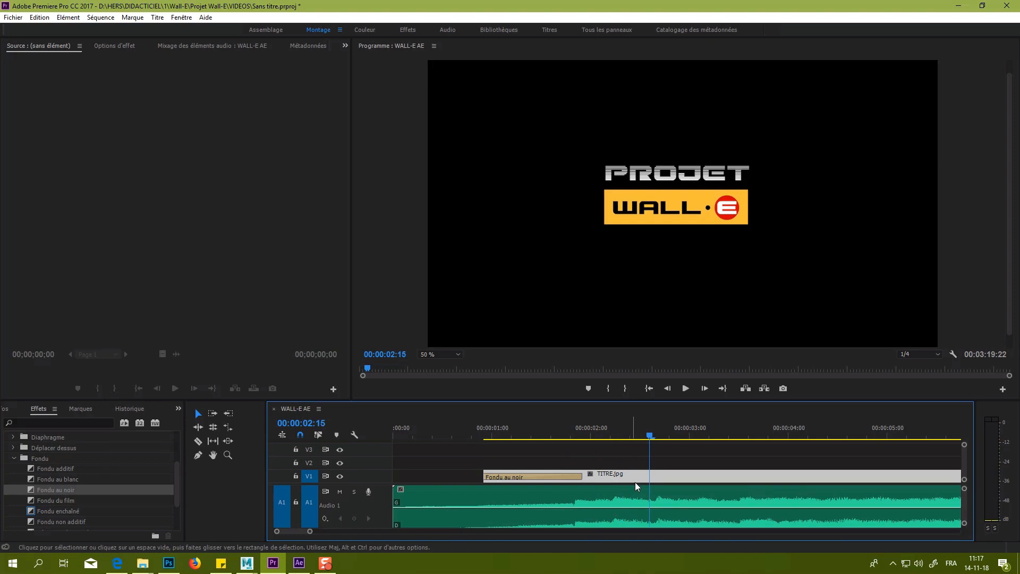
drag(677, 470, 693, 473)
drag(651, 437, 519, 437)
key(space)
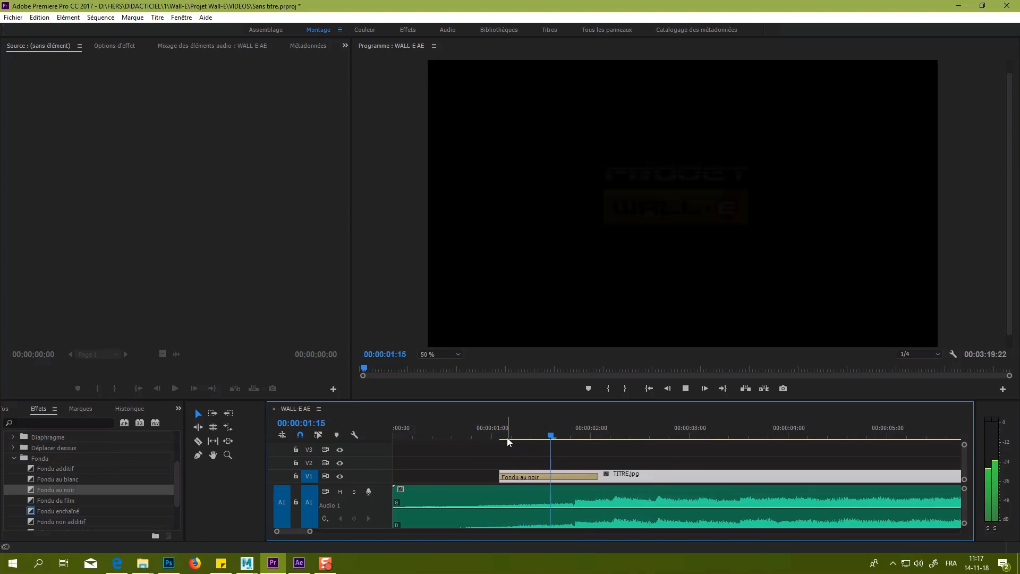
drag(662, 474, 659, 478)
drag(648, 435, 440, 442)
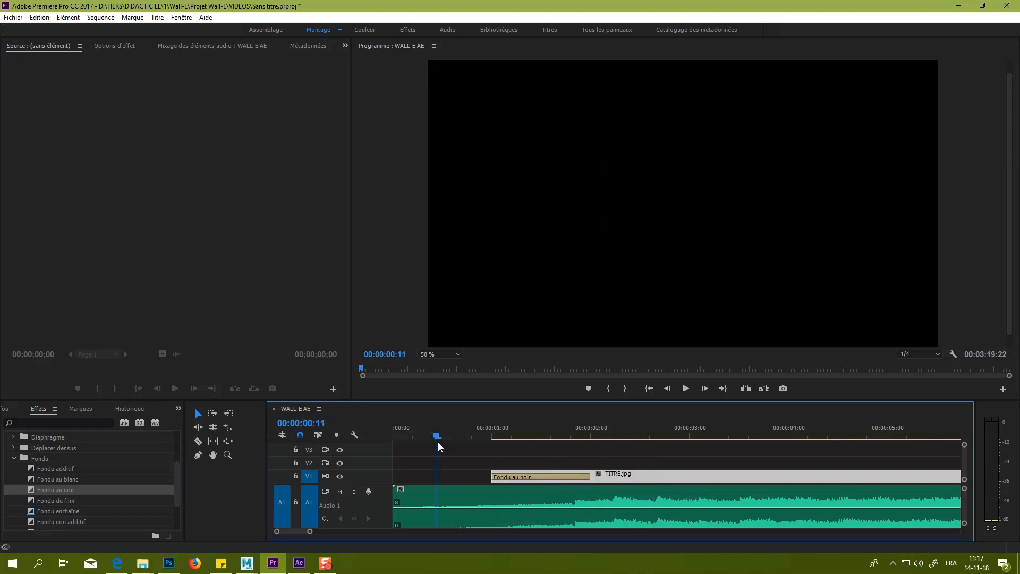
key(space)
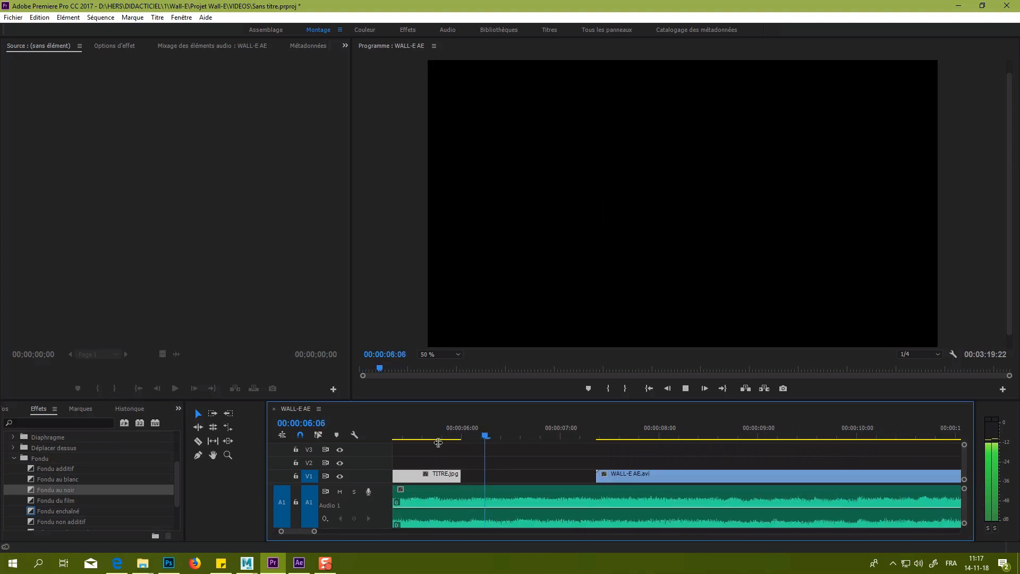
key(space)
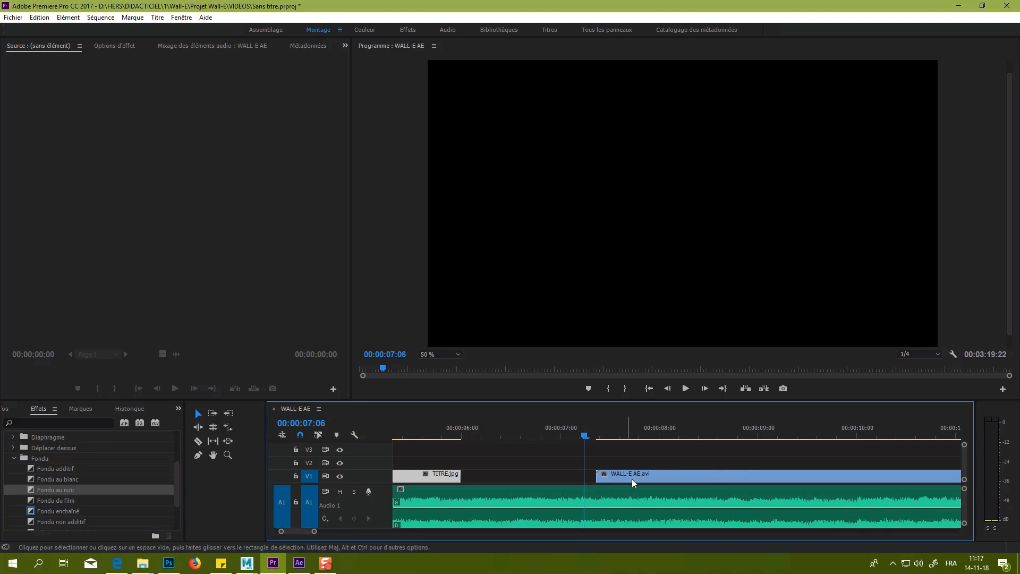
Shift the WALL-E AE.avi clips earlier to close the gap after TITRE.jpg.
drag(314, 532, 444, 533)
drag(464, 481, 453, 481)
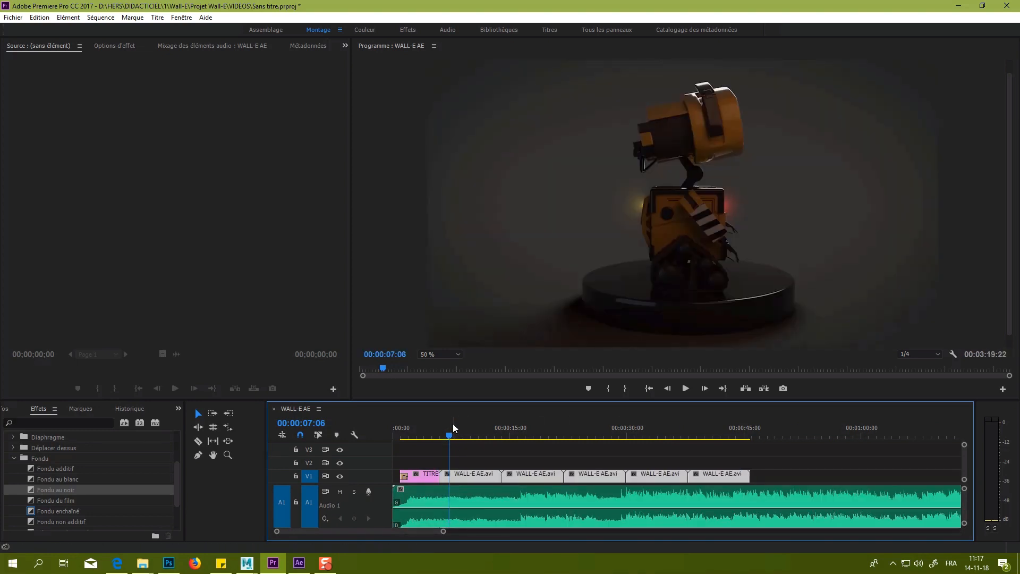
Add a Fondu au noir transition to the start of the first WALL-E AE.avi clip after TITRE.jpg.
drag(444, 532, 403, 537)
click(638, 476)
click(90, 493)
drag(90, 493, 556, 444)
drag(600, 469, 601, 479)
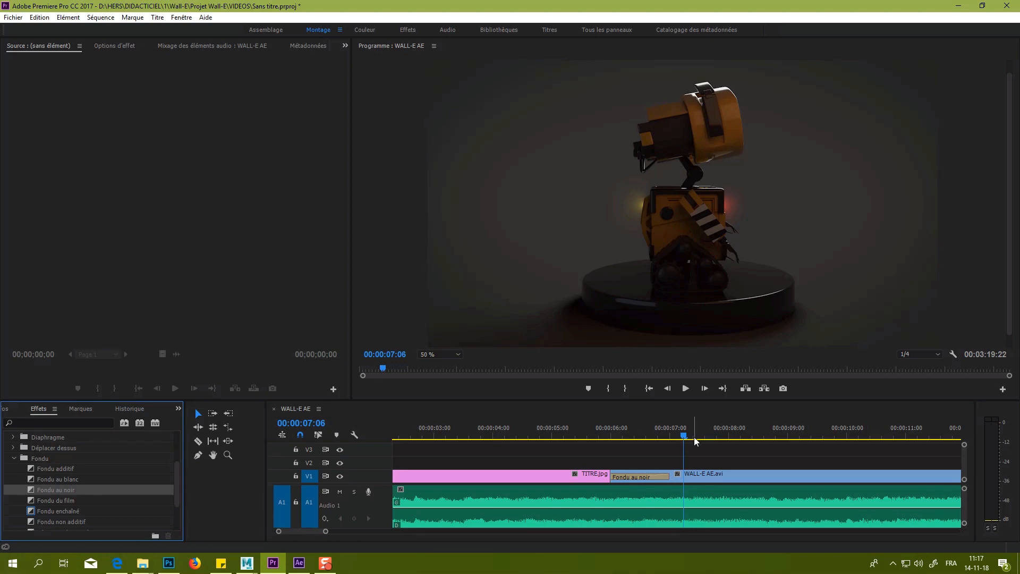
Play the sequence from the title through the WALL-E AE.avi clips to check the fade and cuts against the music.
click(620, 435)
click(472, 434)
key(space)
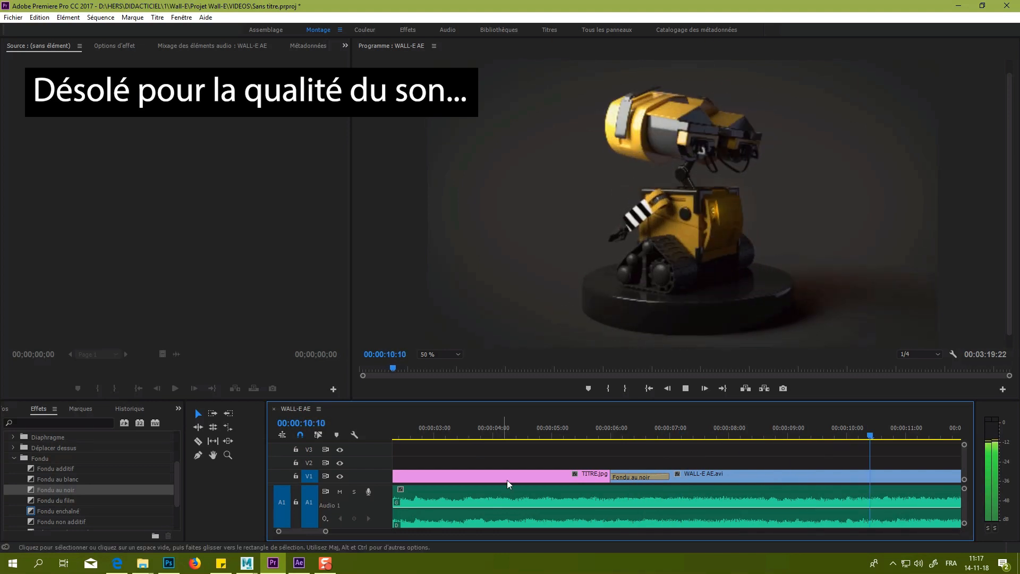
key(space)
drag(325, 531, 444, 537)
key(space)
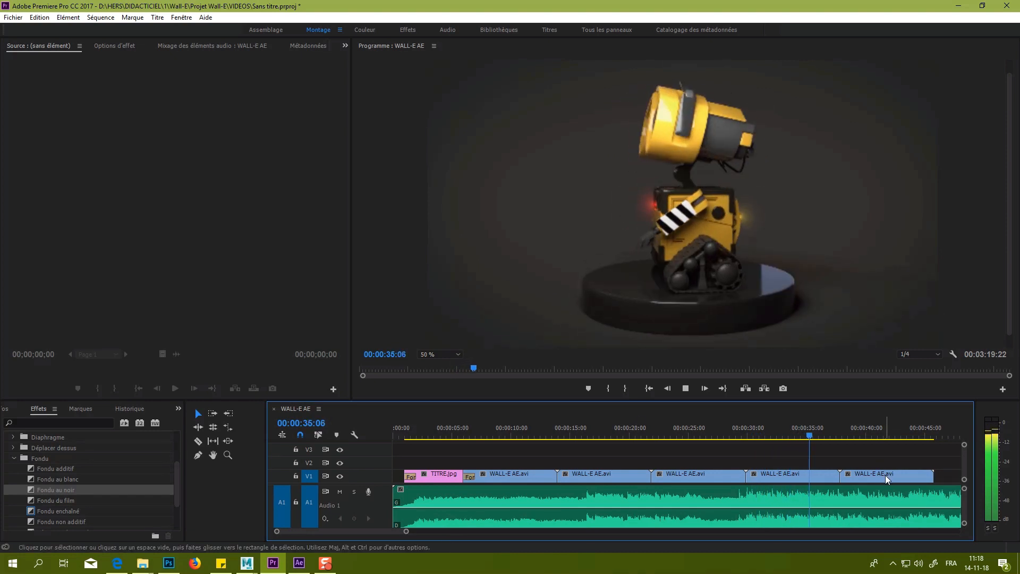
key(space)
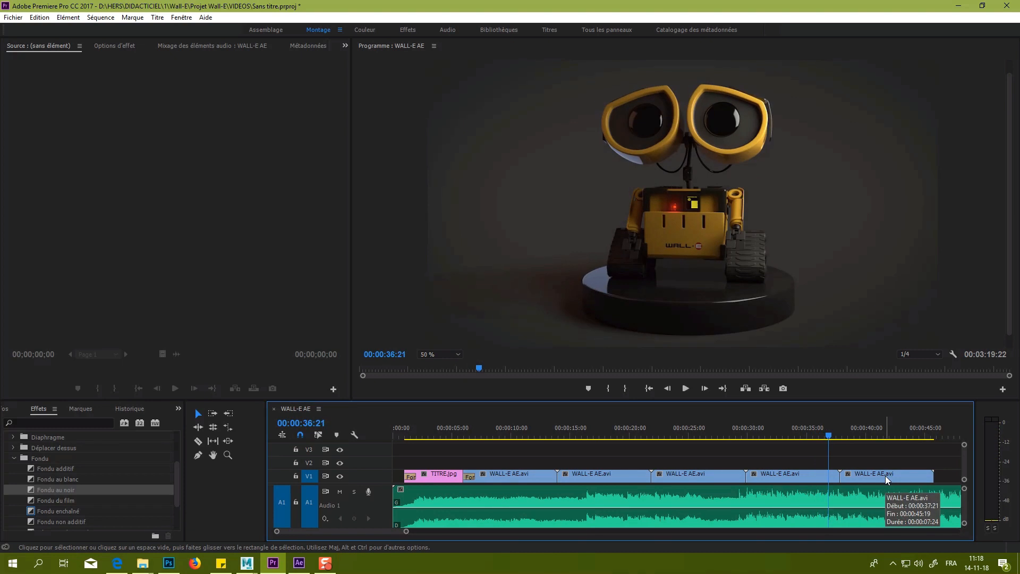
Delete the last WALL-E AE.avi clip and place fin.jpg on V1 directly after the remaining clips.
click(892, 472)
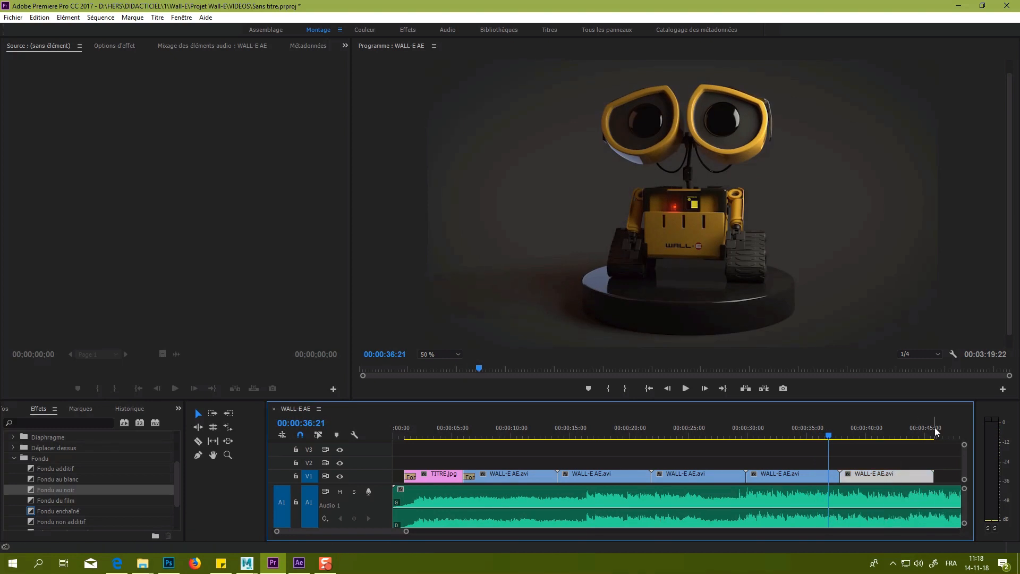
key(Delete)
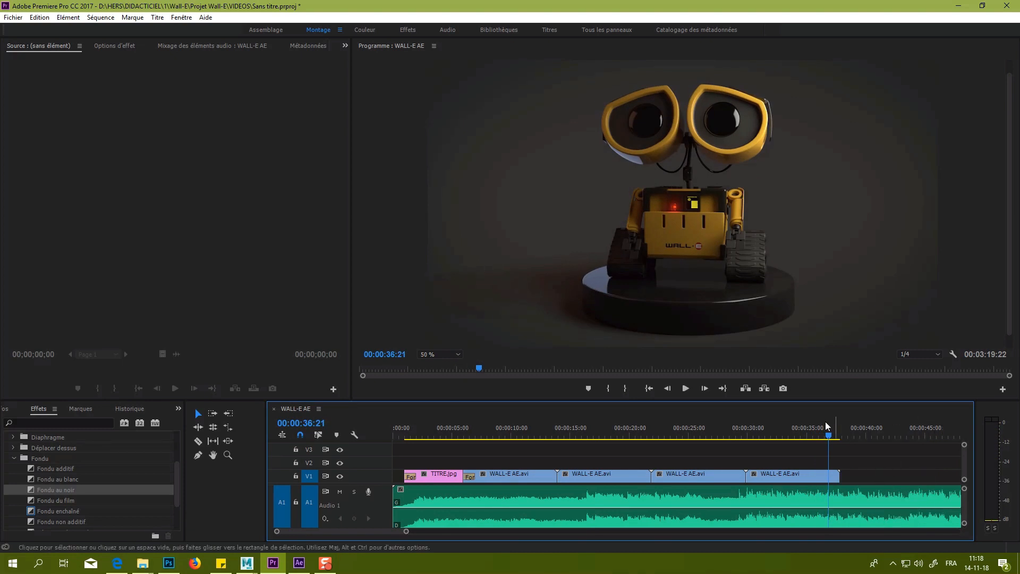
click(261, 27)
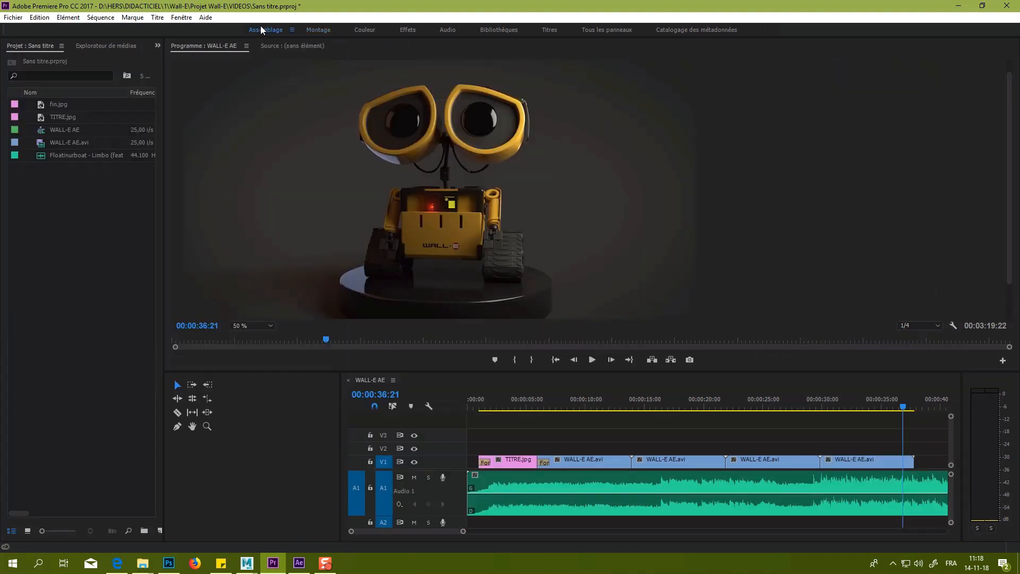
drag(58, 104, 923, 461)
drag(905, 408, 908, 408)
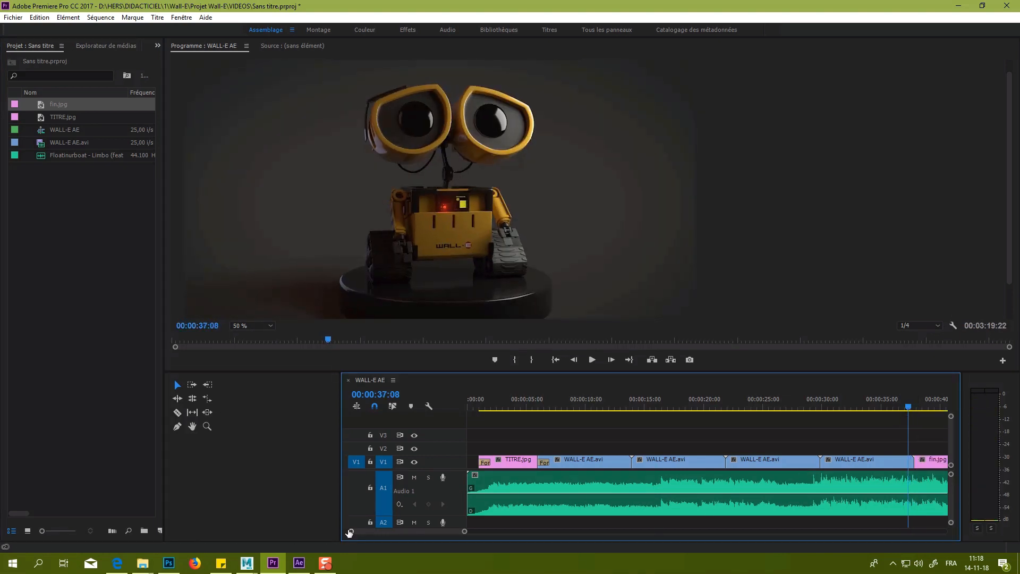
Add a Fondu au noir transition to the end of the last WALL-E AE.avi clip, just before fin.jpg.
click(315, 30)
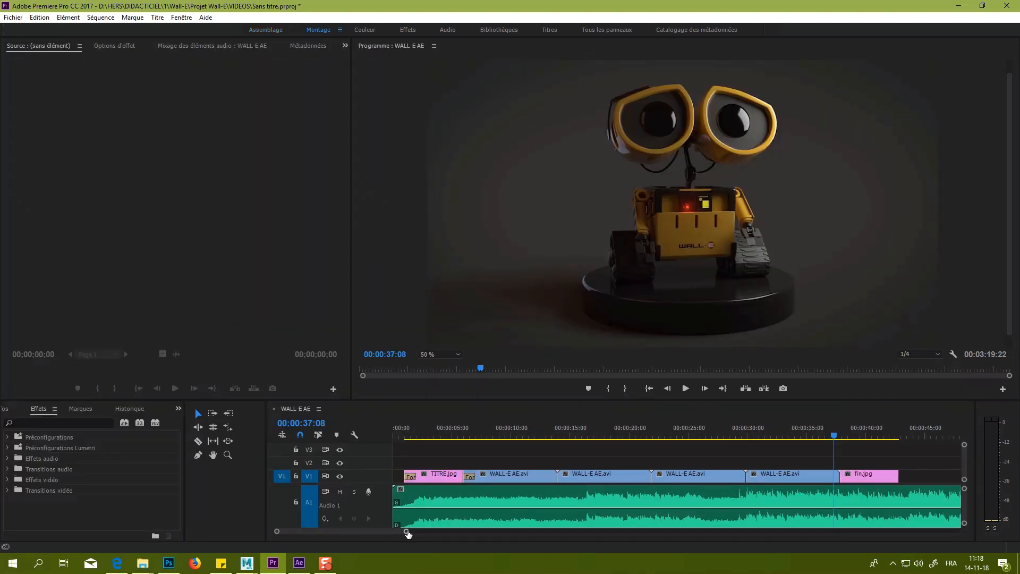
drag(408, 532, 462, 531)
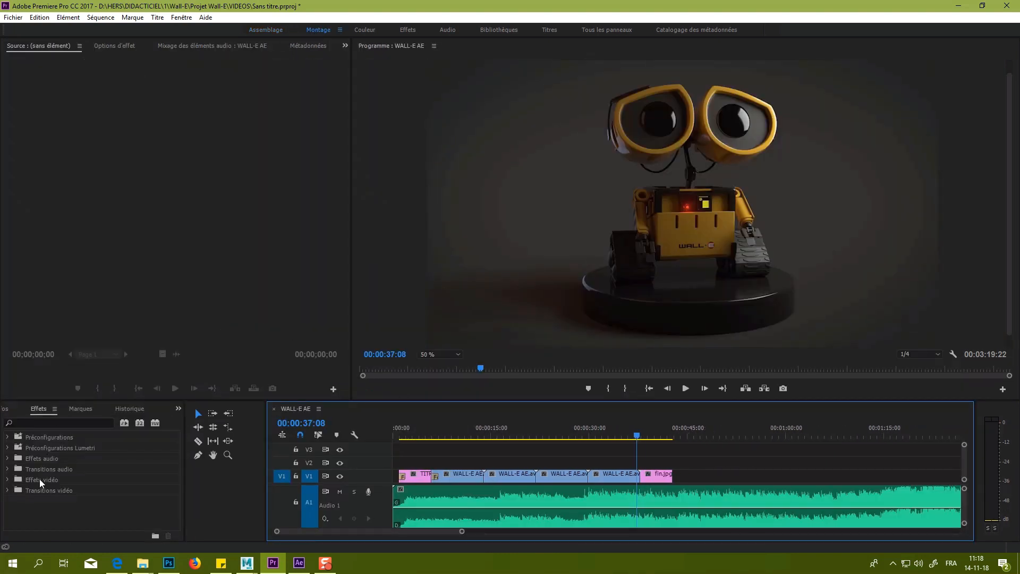
click(8, 490)
double_click(51, 499)
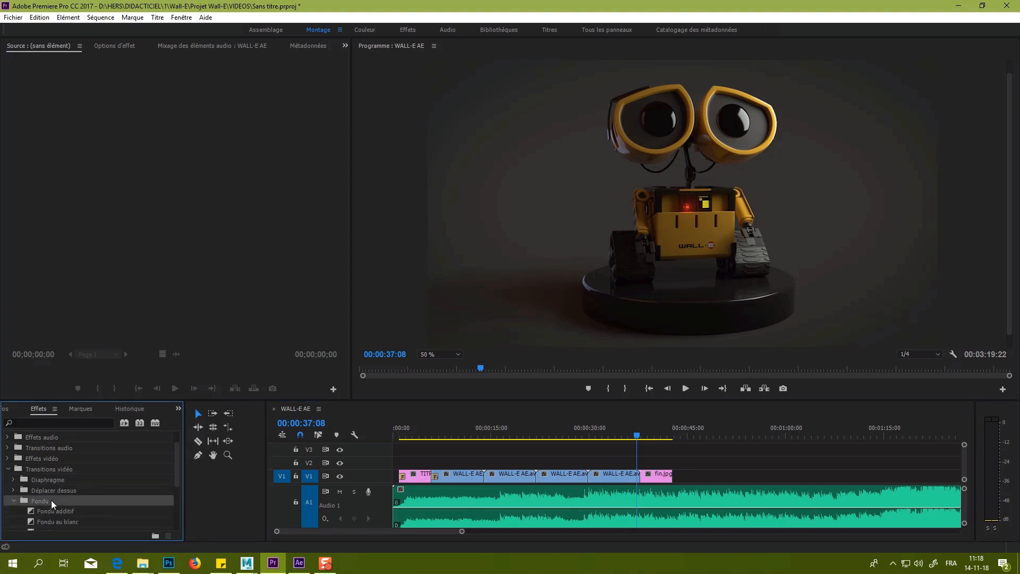
scroll(75, 499, down, 1)
click(59, 521)
drag(50, 521, 539, 507)
drag(643, 474, 642, 476)
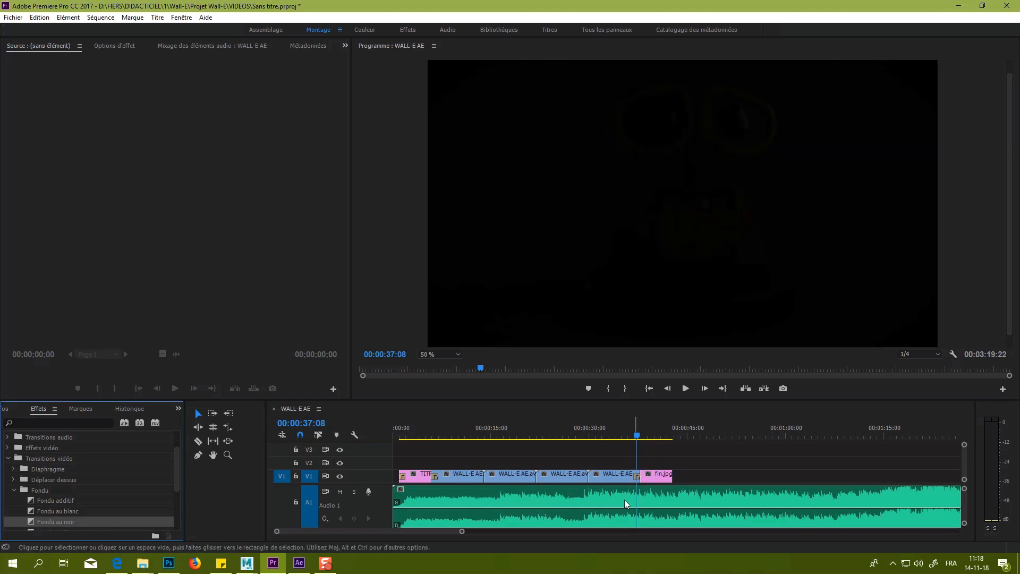
Set the duration of the Fondu au noir before fin.jpg to 00:00:03:00.
drag(276, 534, 345, 546)
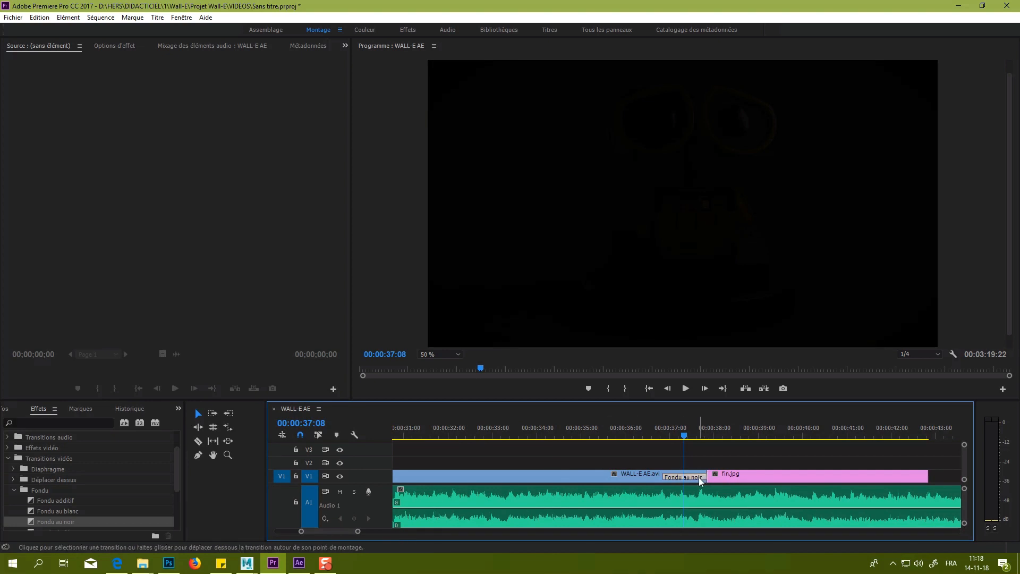
double_click(684, 477)
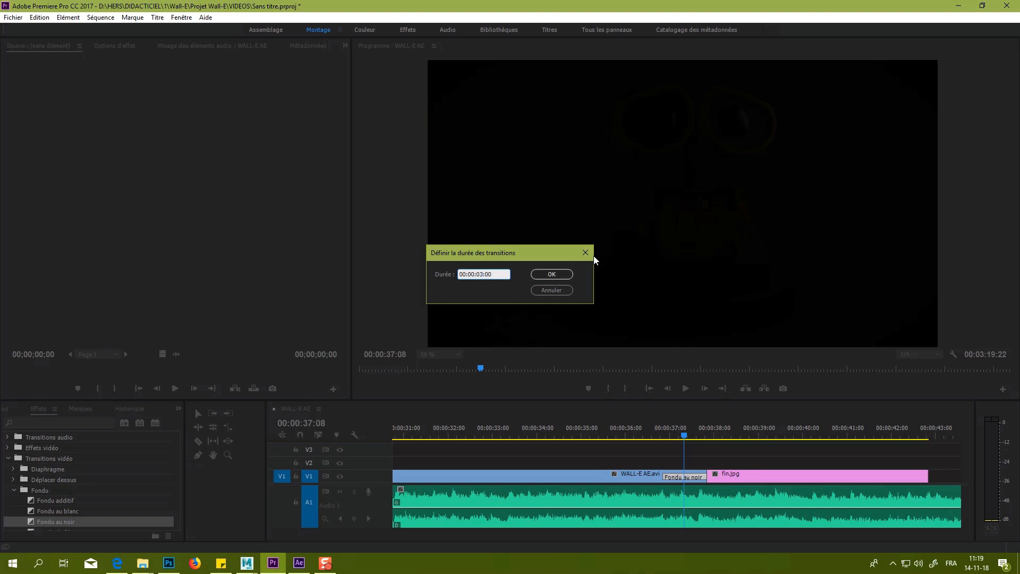
click(552, 274)
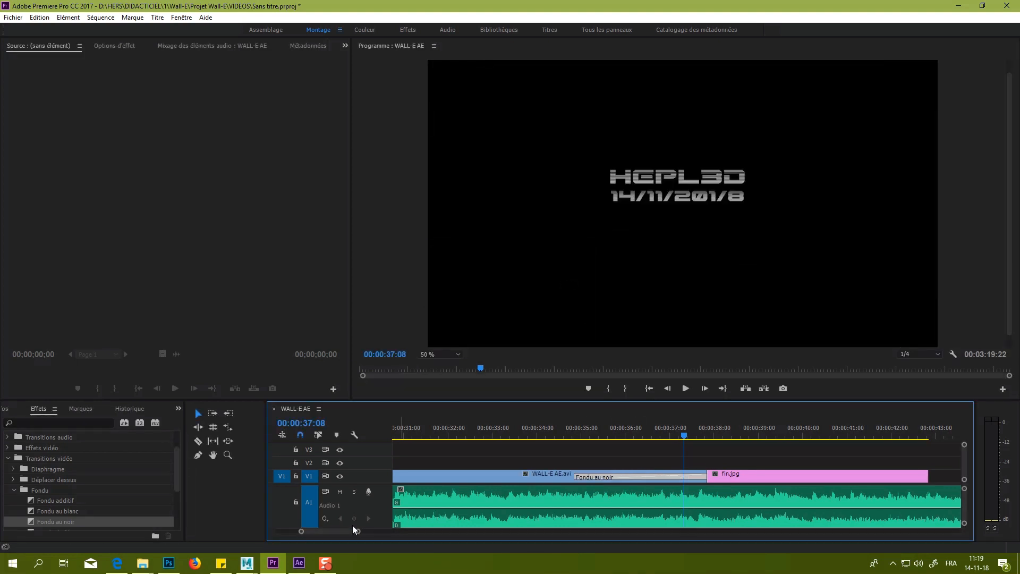
Play past fin.jpg, split the music on Audio 1 at 00:00:50:09 and delete the part after the cut.
drag(357, 531, 395, 533)
drag(662, 437, 601, 438)
key(space)
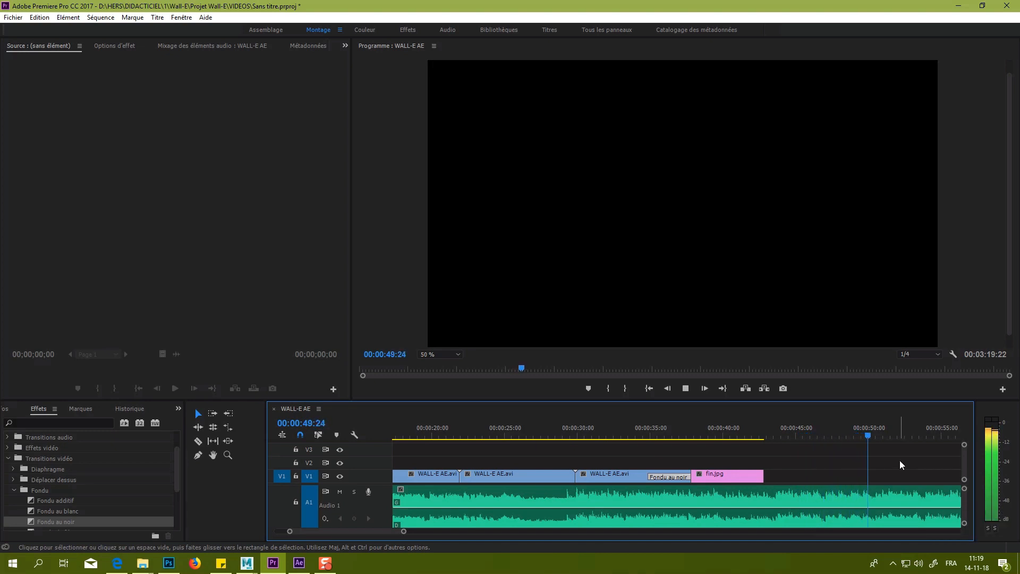
key(space)
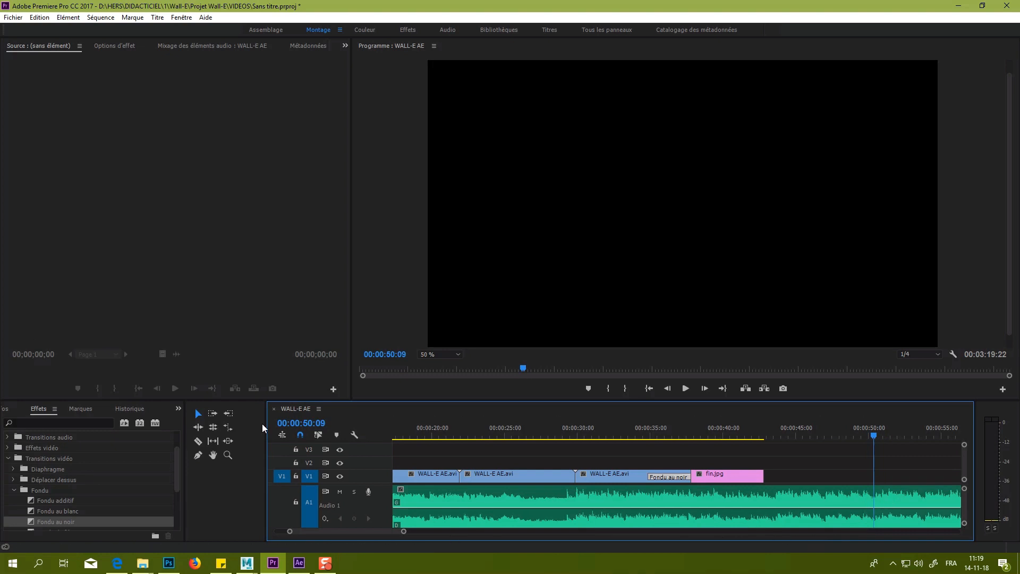
click(198, 441)
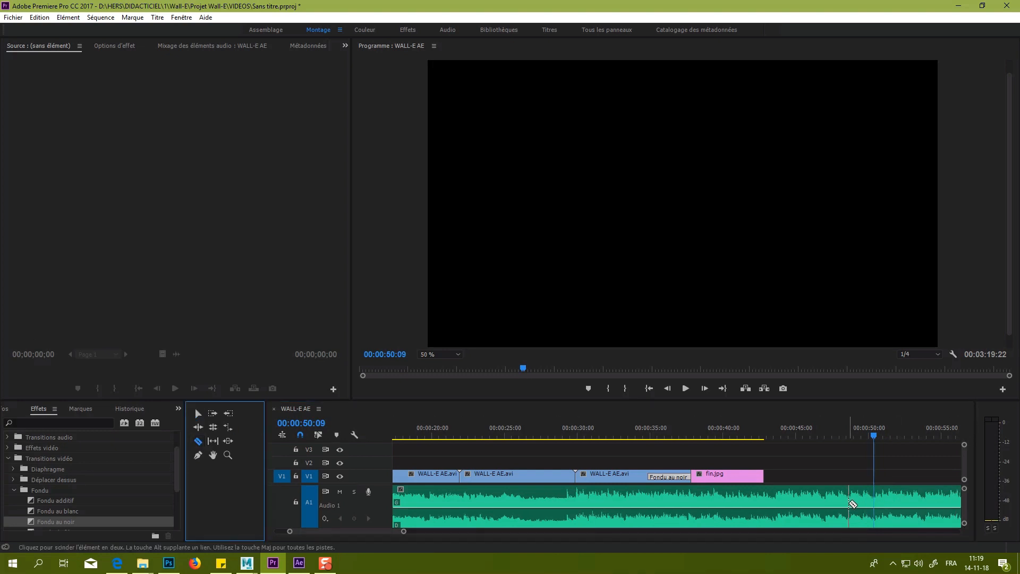
click(874, 502)
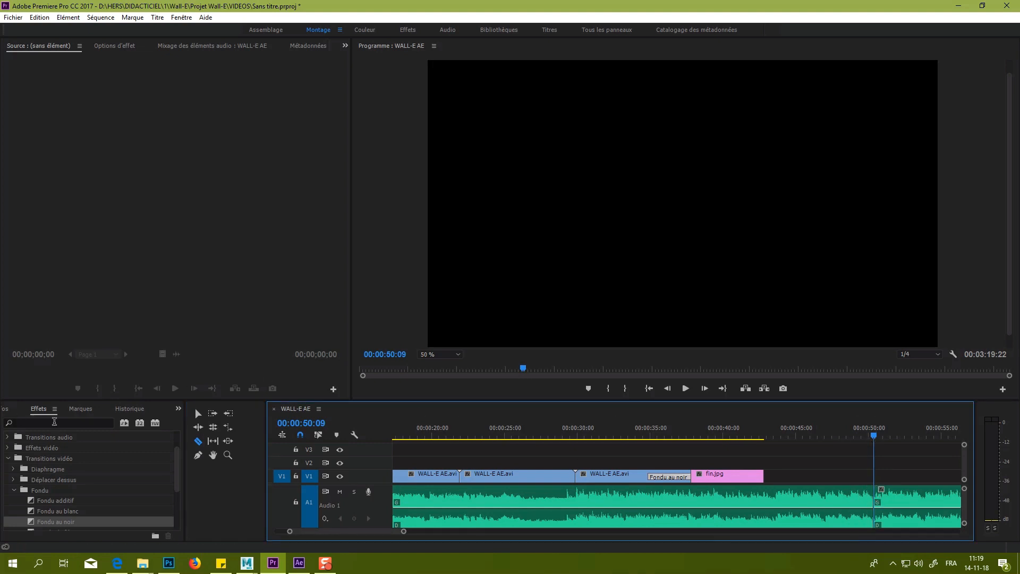
click(196, 412)
click(906, 499)
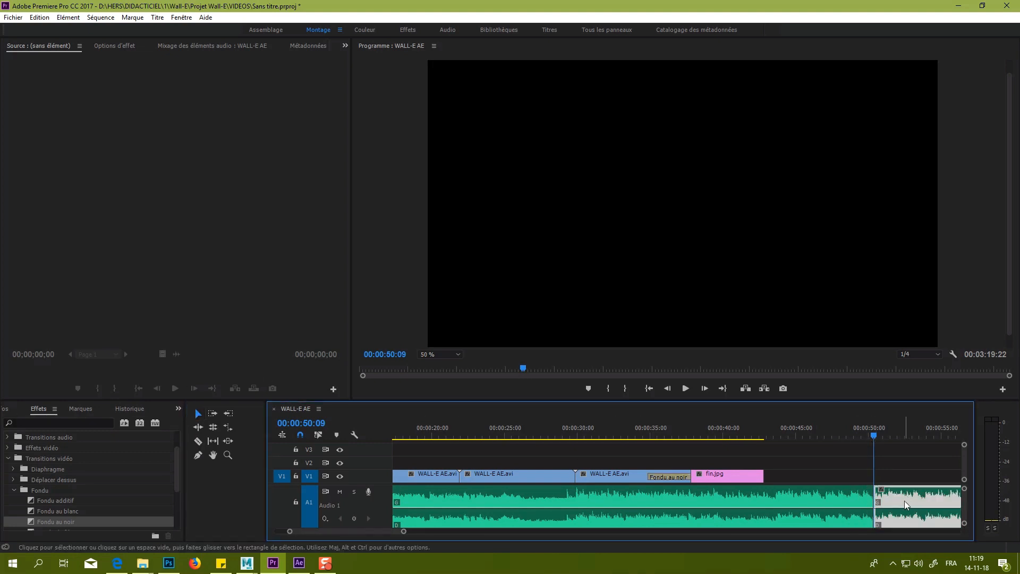
key(Delete)
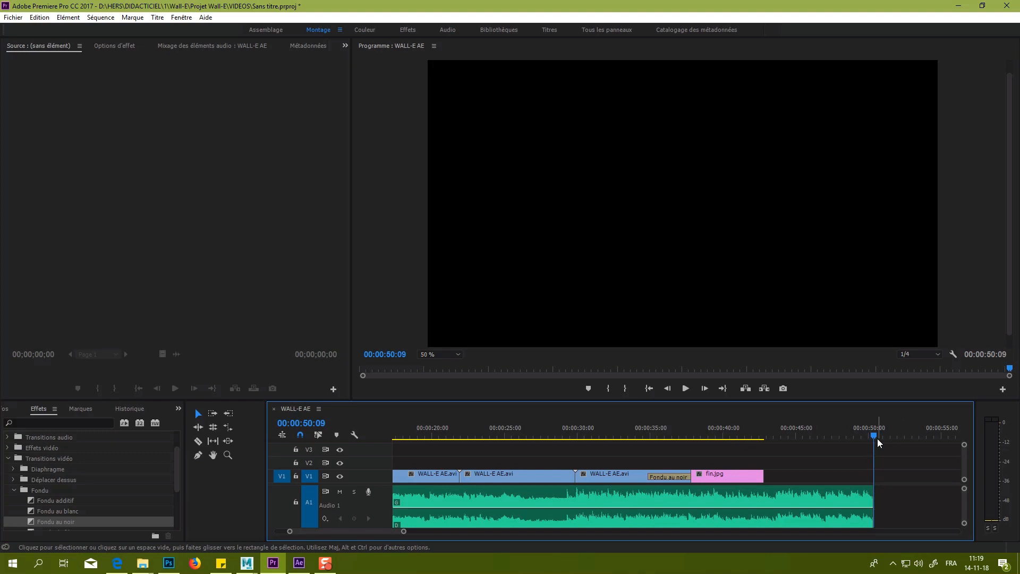
Add a Fondu au noir transition to the end of fin.jpg, previewing the ending before and after.
drag(872, 435, 761, 435)
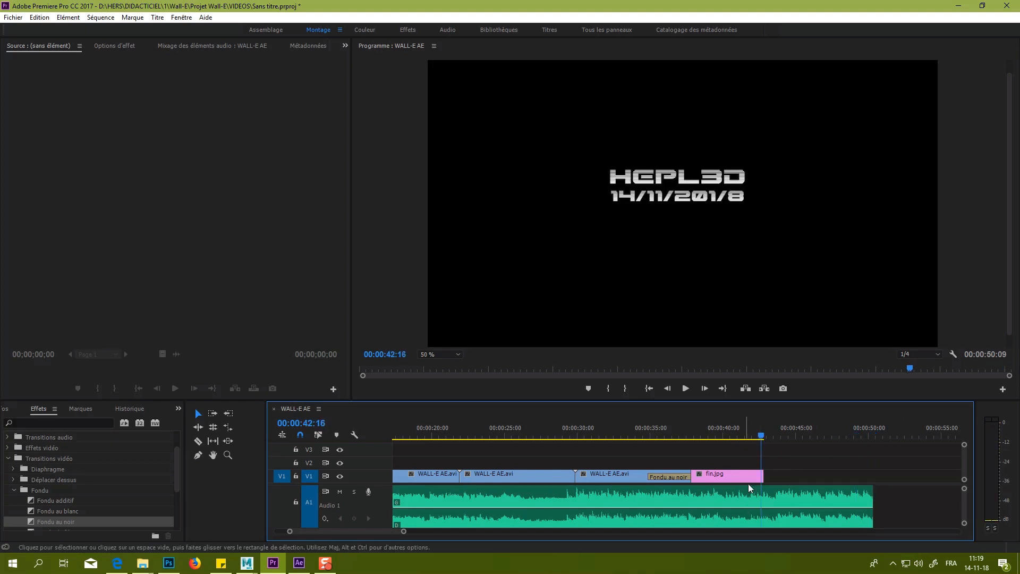
click(756, 436)
drag(753, 438, 682, 437)
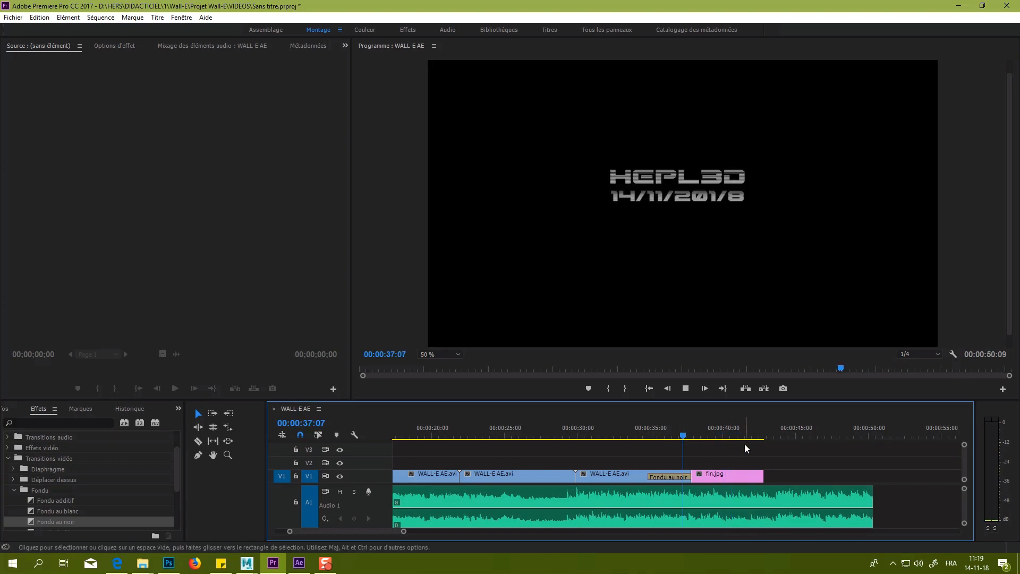
click(686, 389)
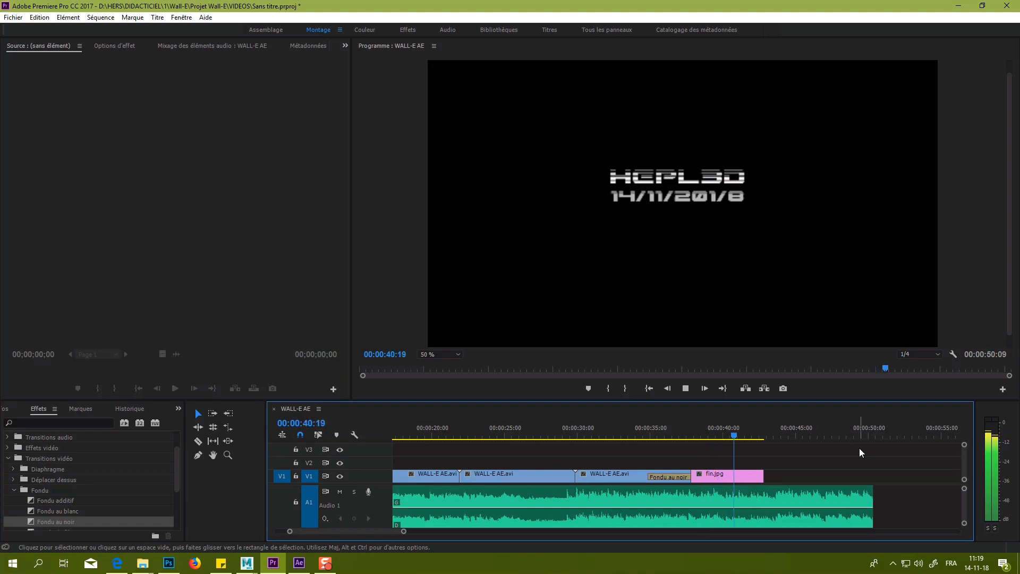
key(space)
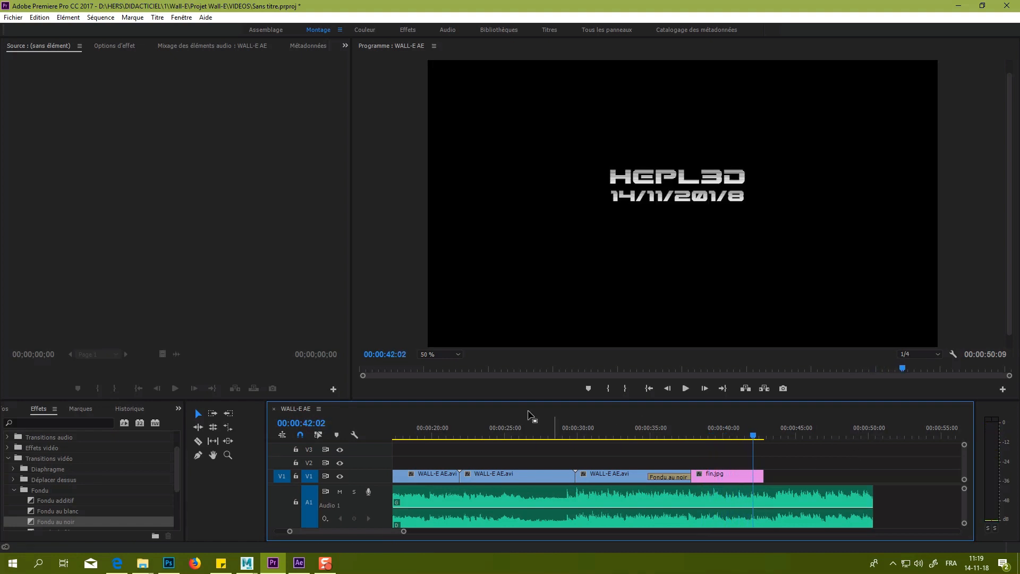
drag(64, 521, 763, 479)
click(736, 435)
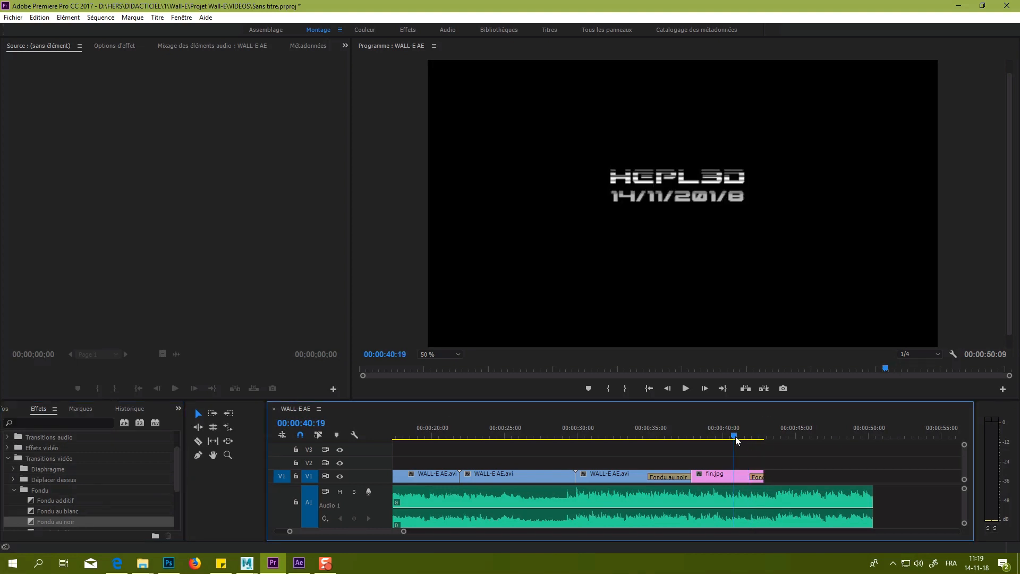
key(space)
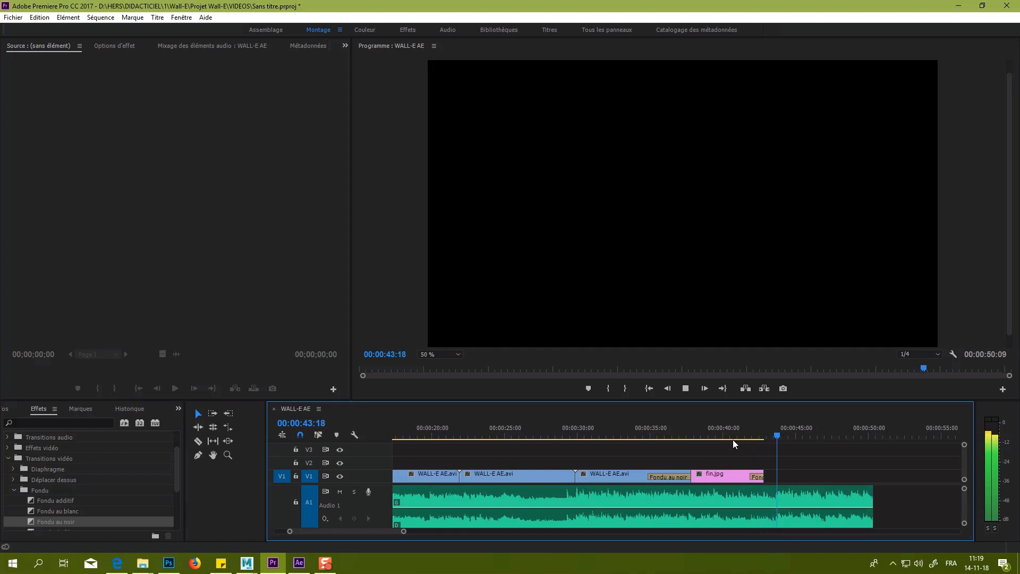
key(space)
drag(782, 436, 763, 436)
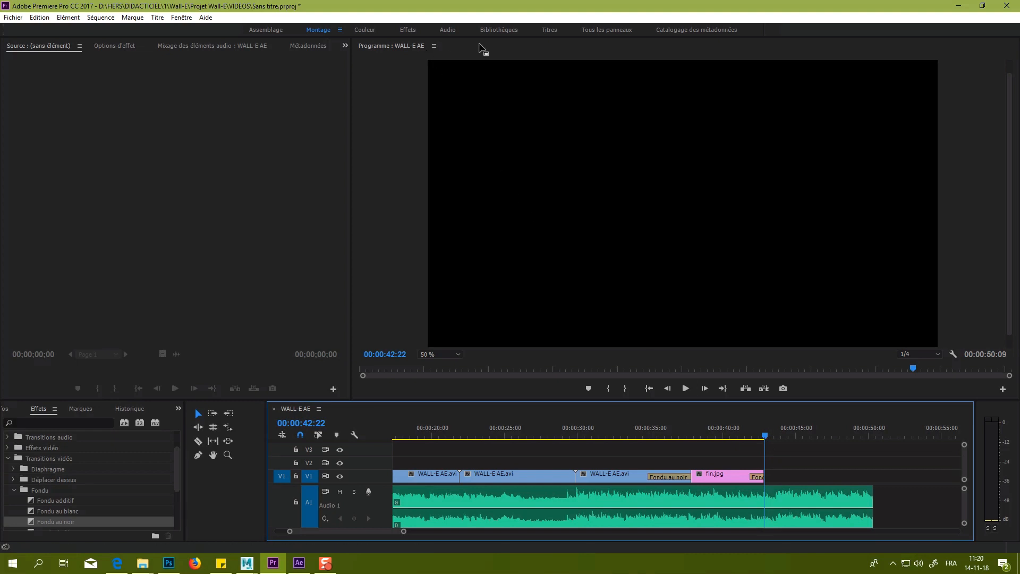
Switch to the Effets workspace and widen the Options d'effet area.
click(452, 30)
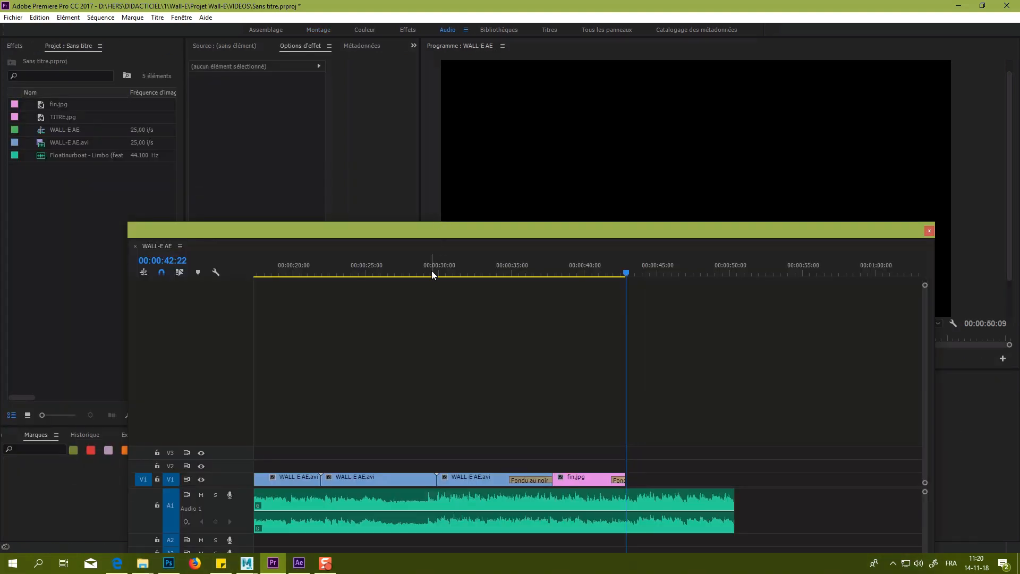
drag(492, 228, 0, 207)
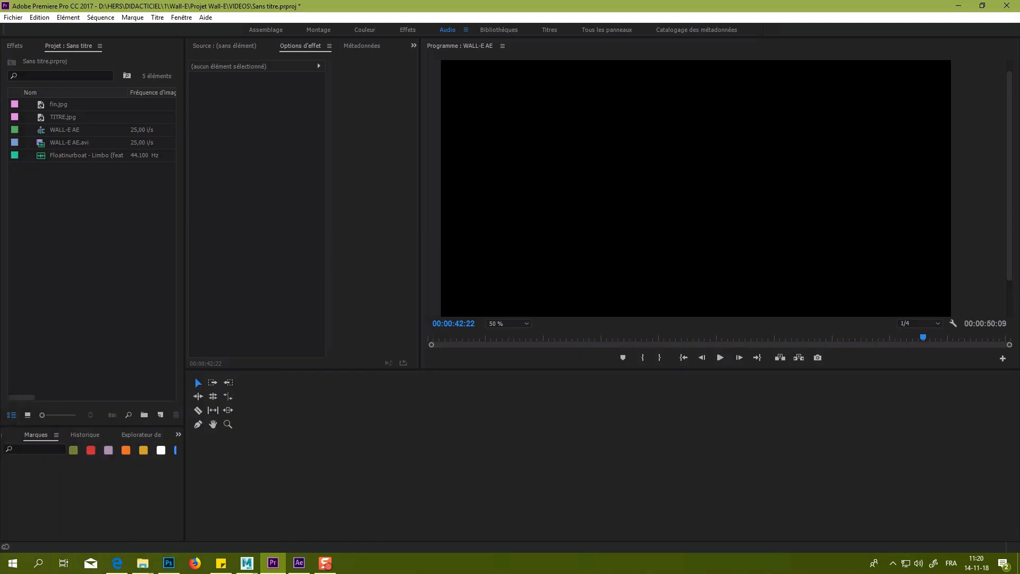
click(408, 30)
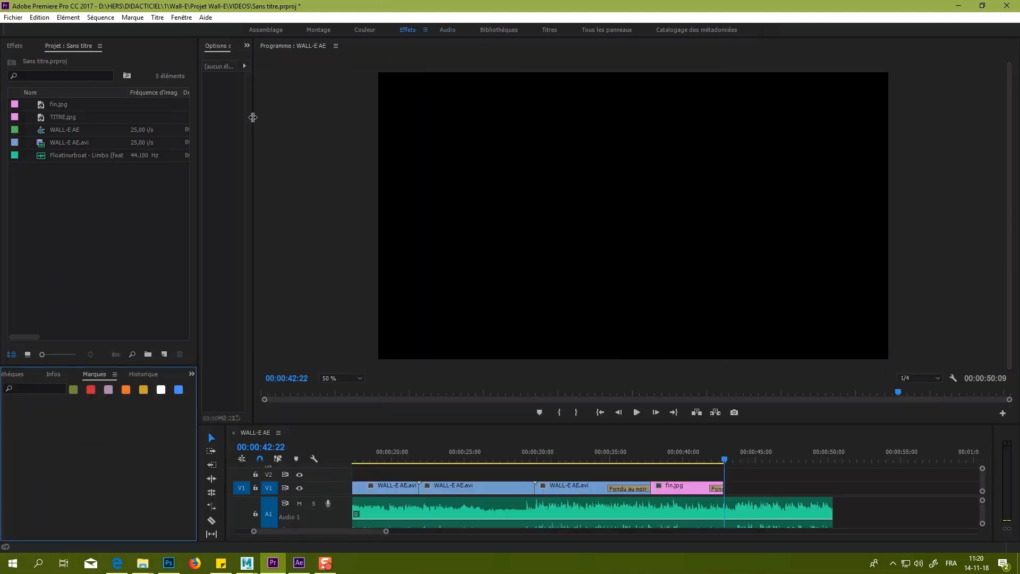
drag(254, 118, 409, 140)
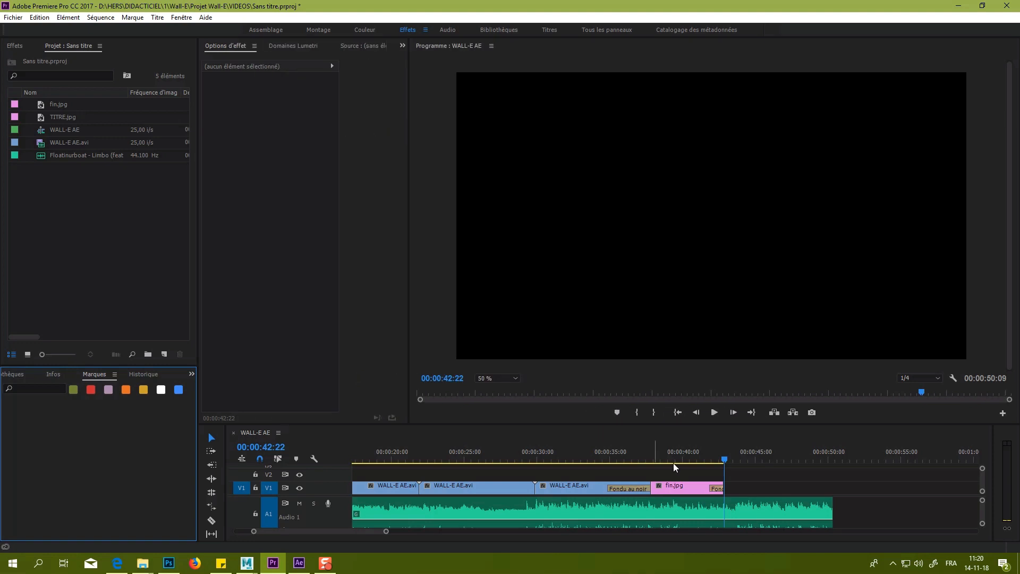
Add a Niveau volume keyframe to the Floatinurboat - Limbo clip at 00:00:41:11, just before the final fade.
click(732, 508)
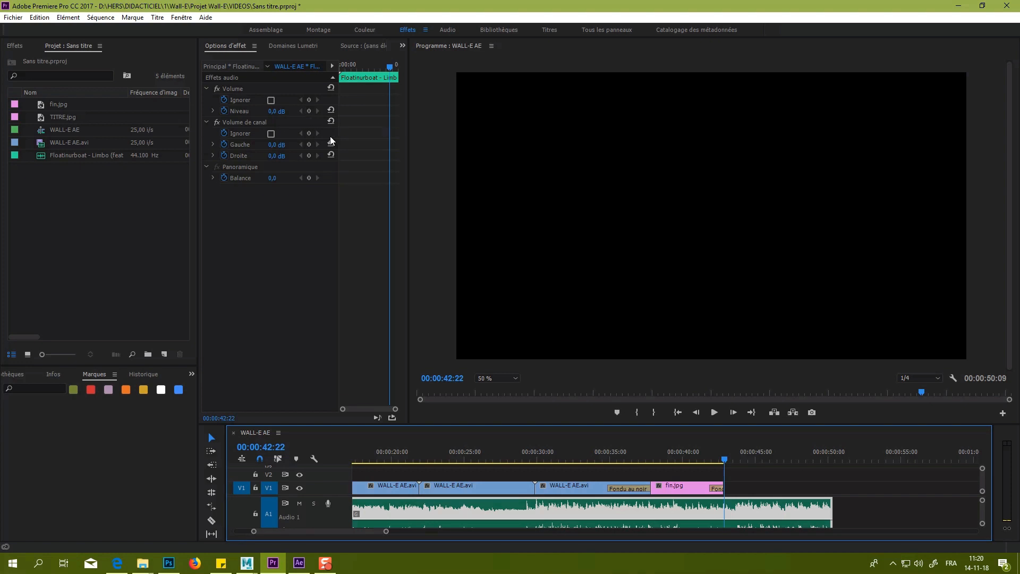
click(717, 460)
drag(718, 462, 704, 462)
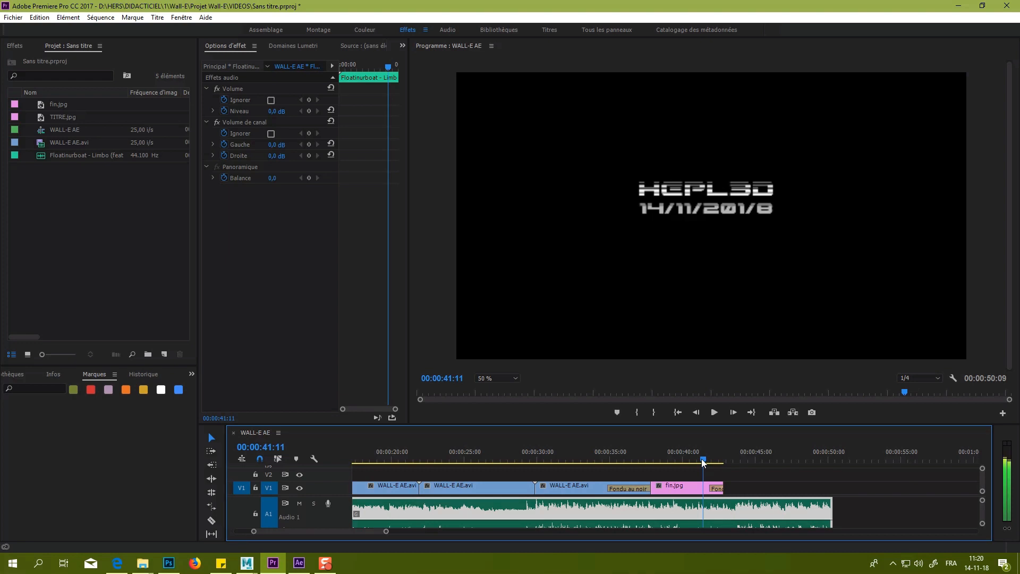
click(308, 111)
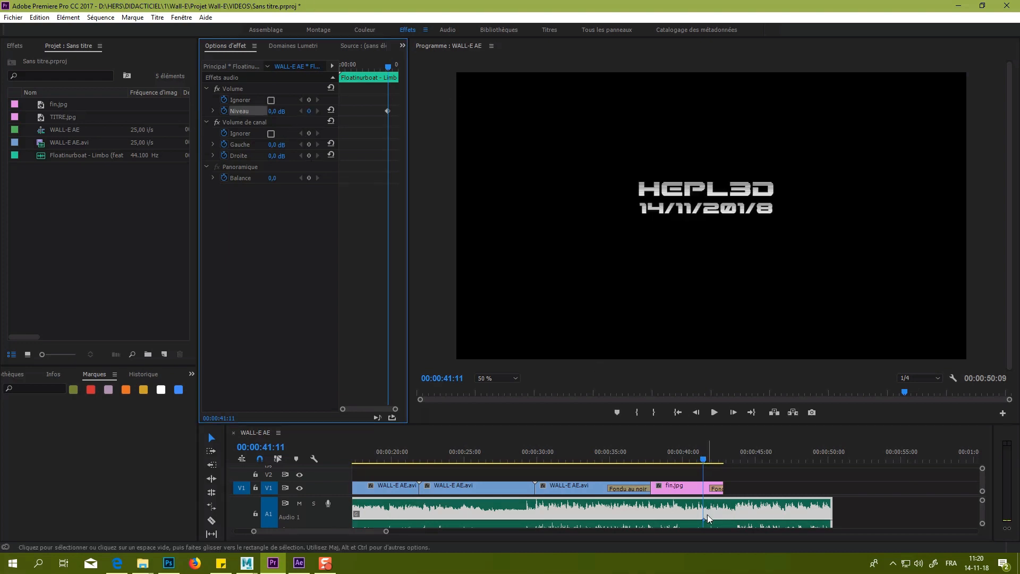
Enlarge the timeline area, set the music's Niveau to -287,5 dB at 00:00:50:07, and play the fade from 00:00:35:11.
drag(713, 424, 712, 373)
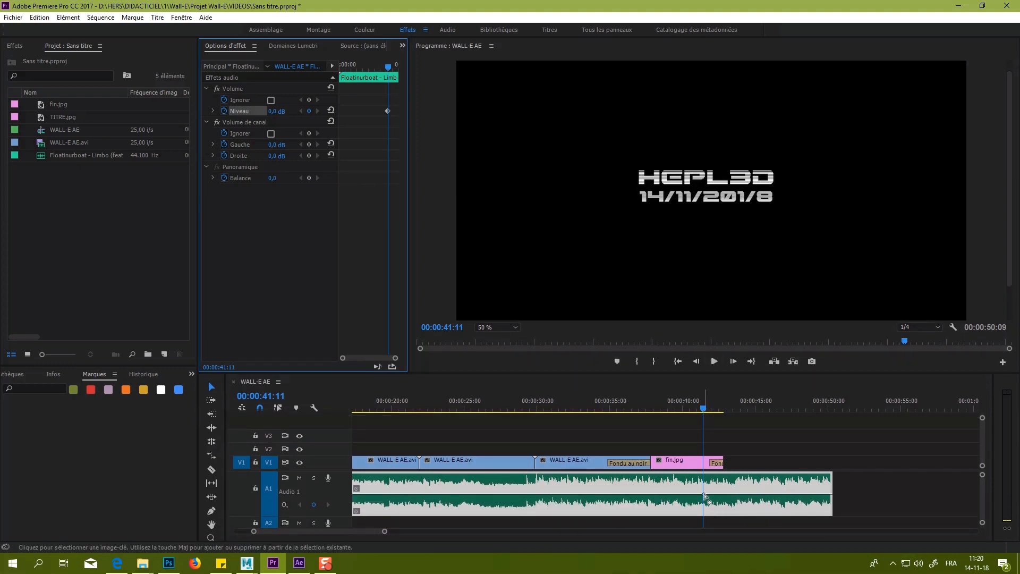
drag(704, 411, 833, 426)
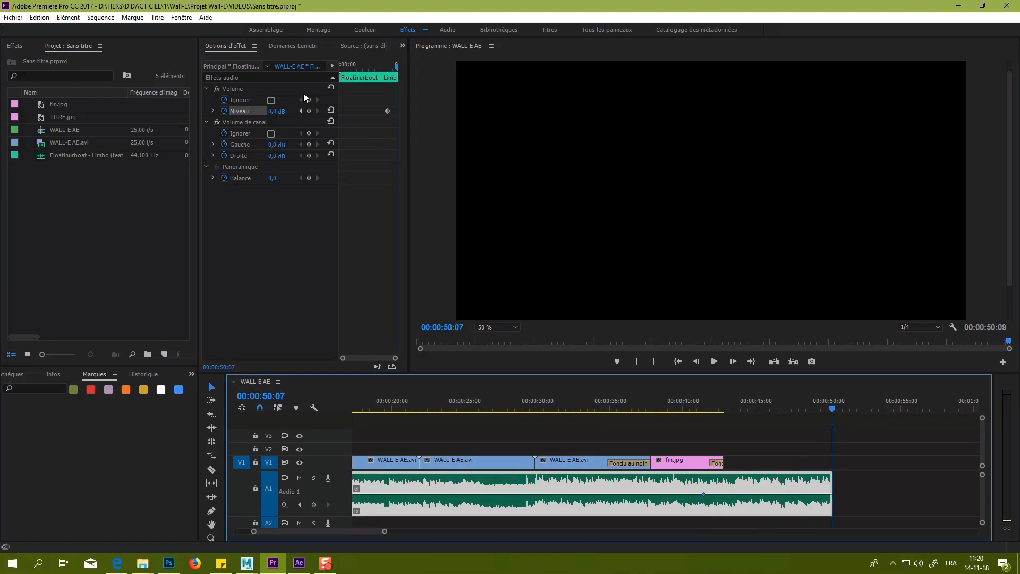
click(274, 112)
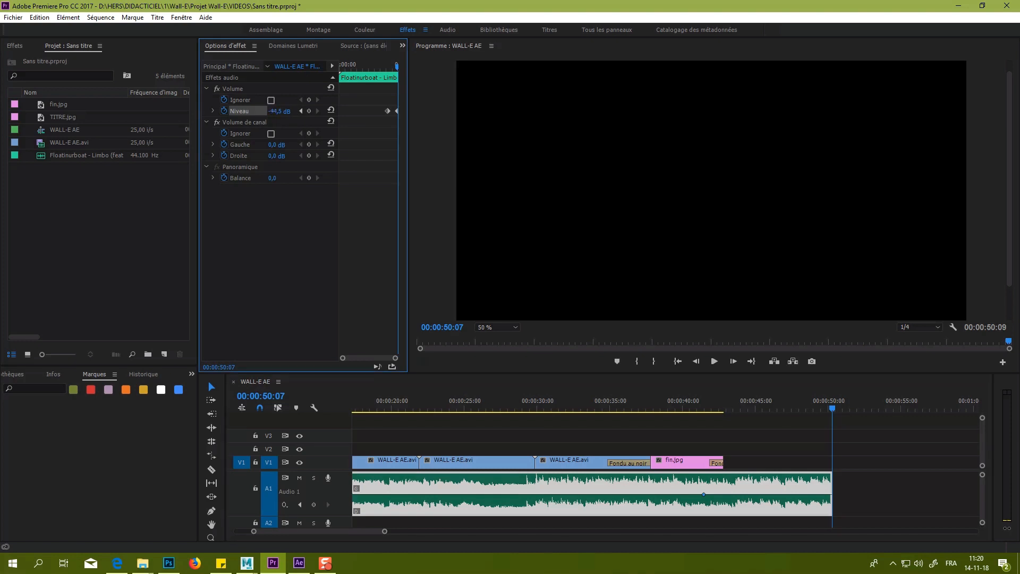
drag(275, 112, 474, 164)
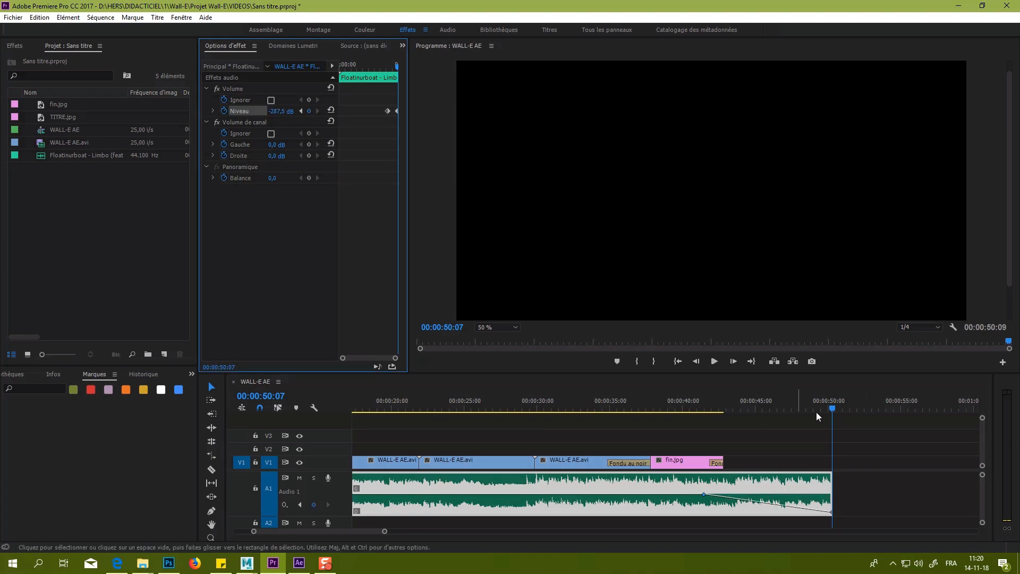
drag(834, 410, 619, 409)
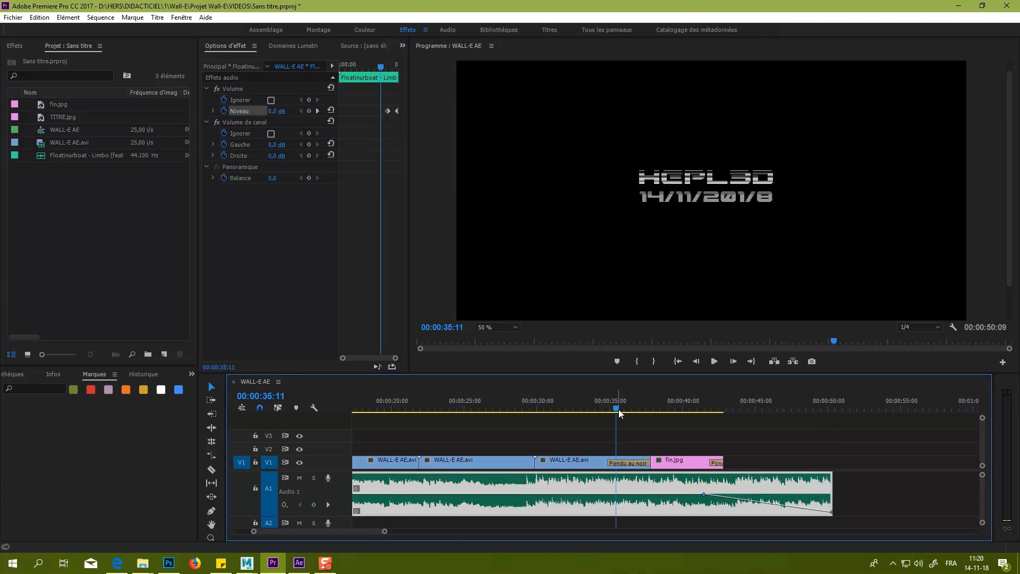
key(space)
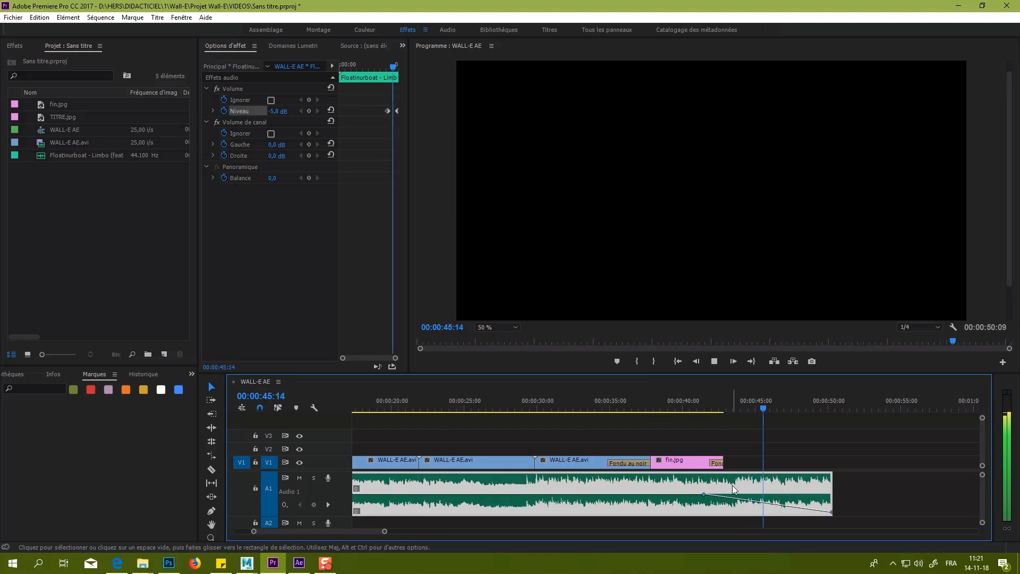
key(space)
Add a Niveau keyframe to the music at 00:00:37:20 and move the 00:00:41:11 keyframe back to about 00:00:39:08.
drag(703, 498, 688, 495)
key(ctrl+z)
drag(786, 410, 652, 424)
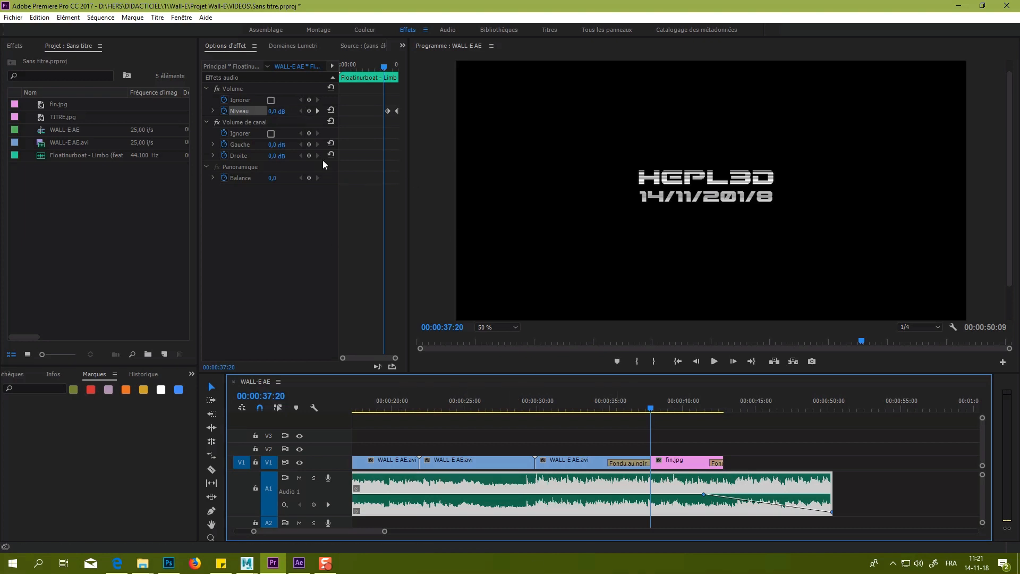
click(309, 110)
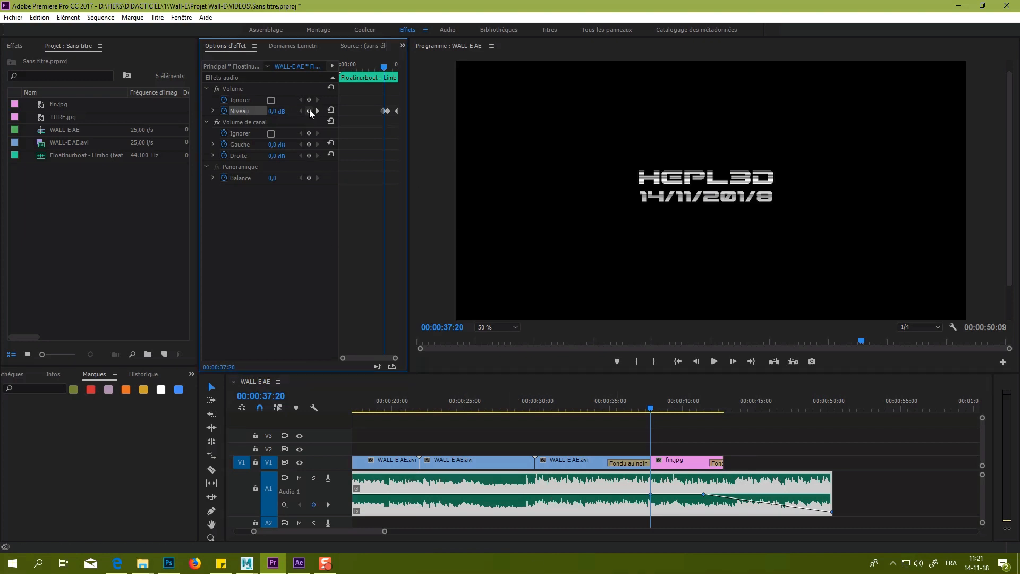
drag(705, 497, 673, 495)
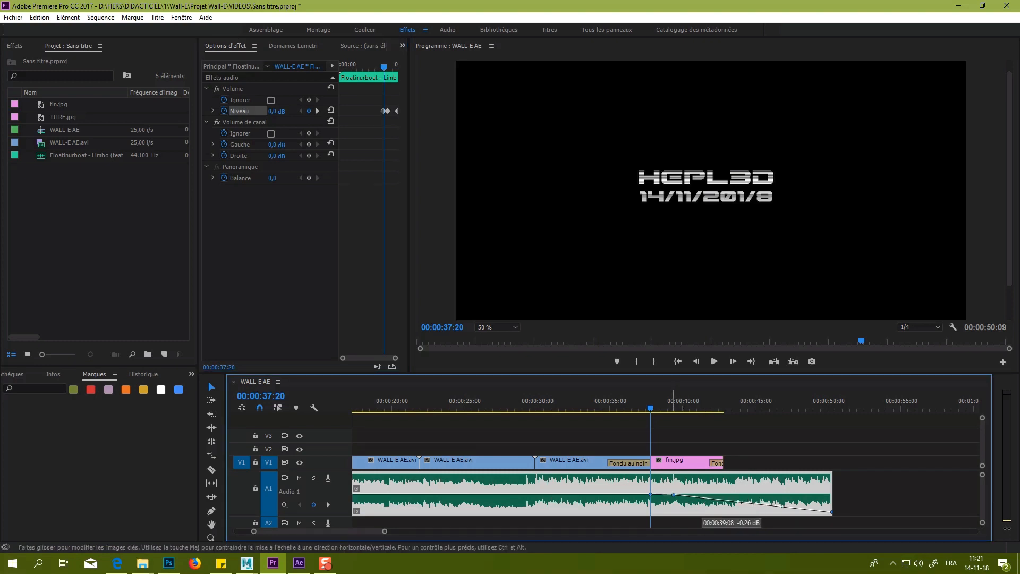
Move the music's final silent volume keyframe earlier, to about 00:00:47, replaying the fade between adjustments.
drag(832, 511, 775, 512)
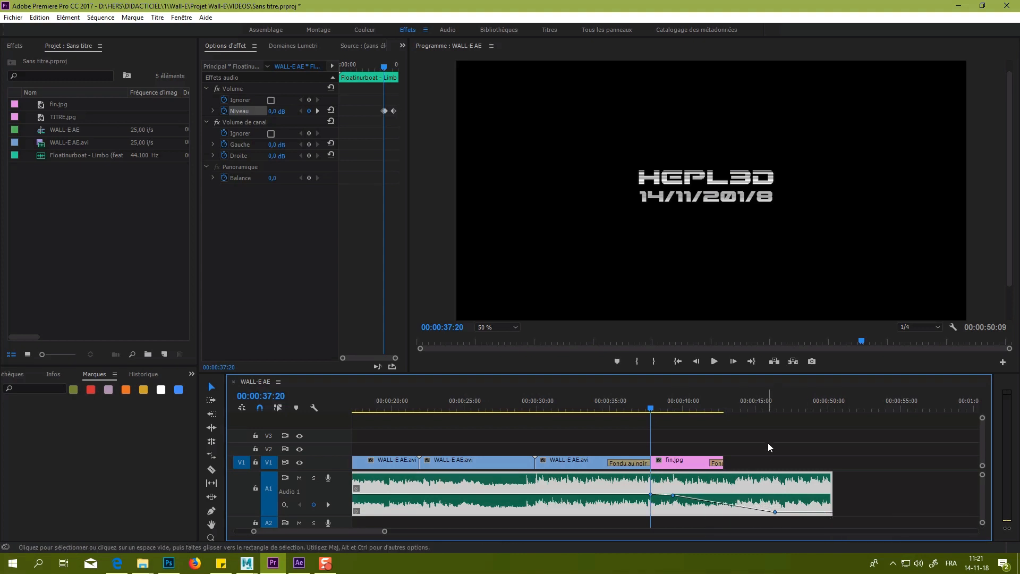
key(space)
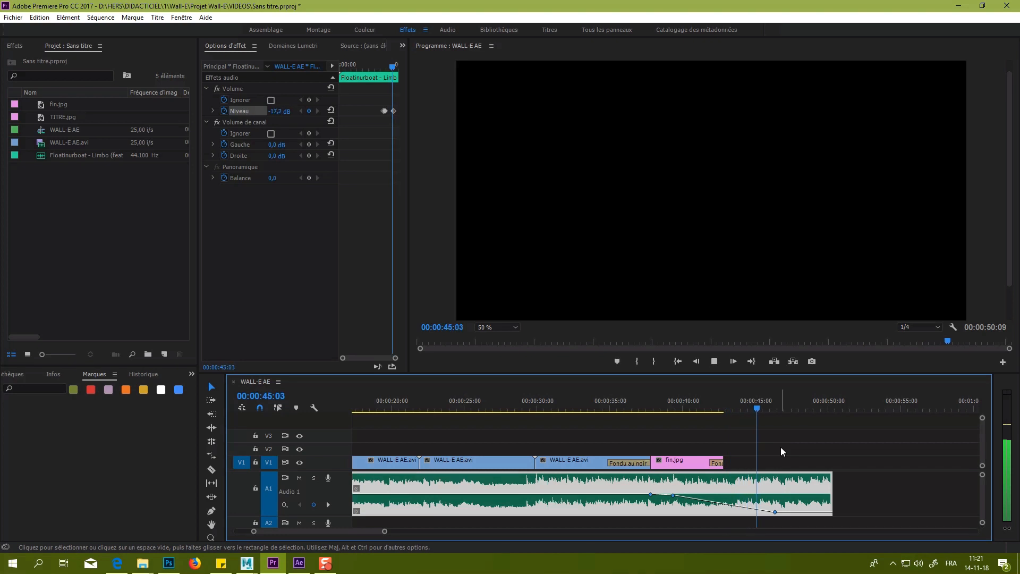
key(space)
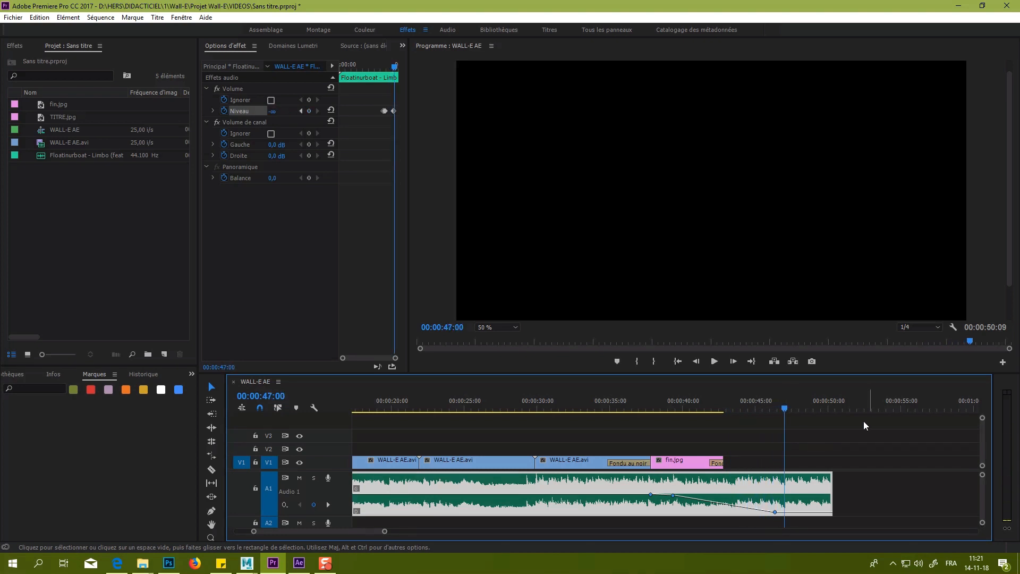
drag(774, 512, 784, 511)
drag(758, 408, 751, 408)
key(space)
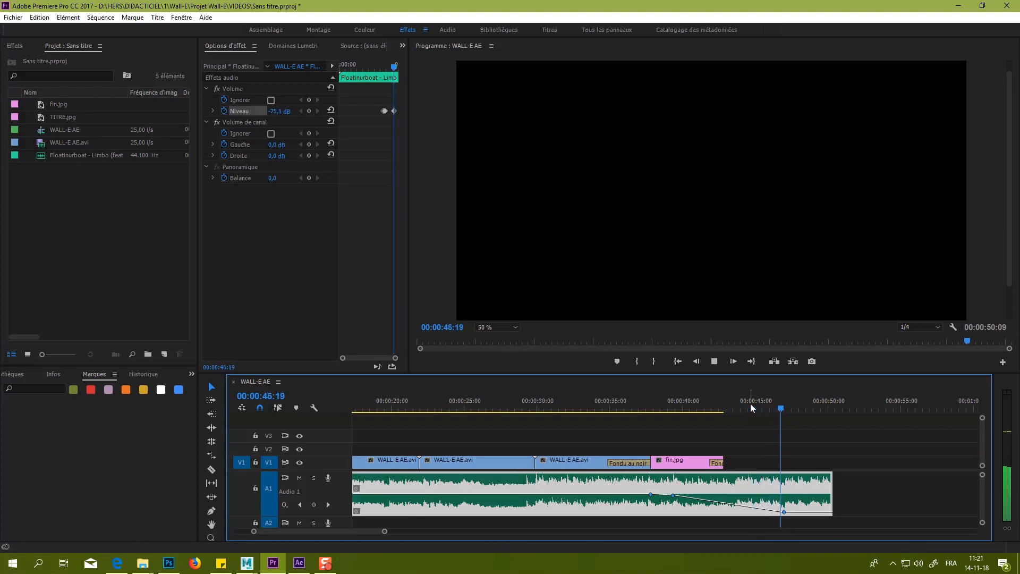
drag(784, 511, 789, 512)
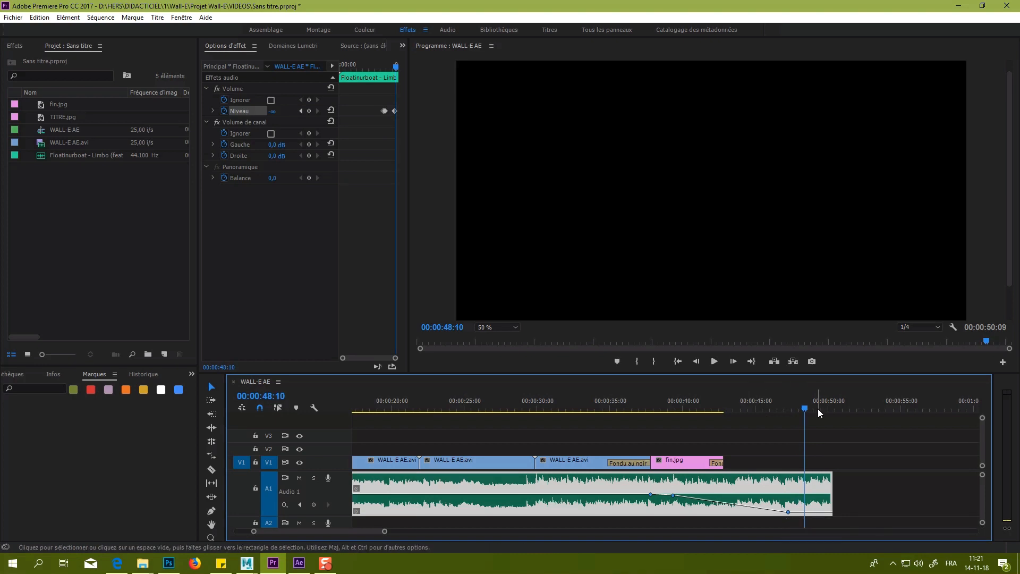
drag(805, 410, 774, 414)
key(space)
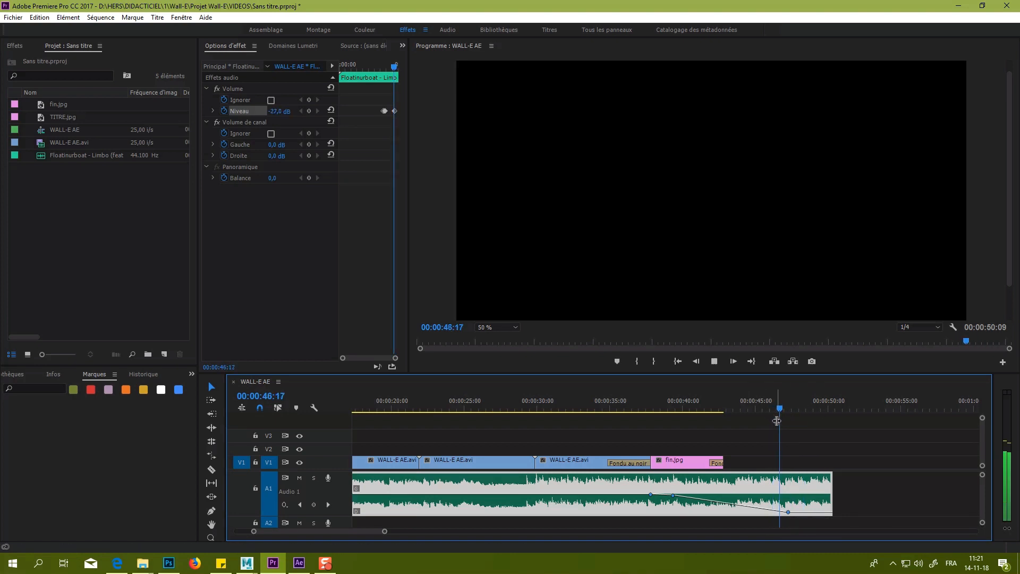
key(space)
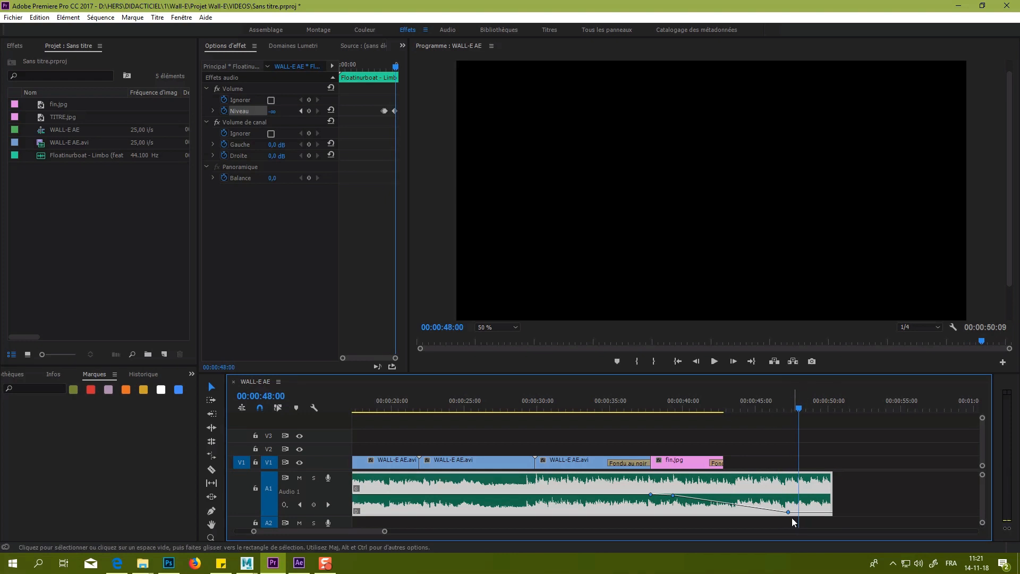
drag(788, 511, 787, 512)
Export the whole WALL-E AE sequence with matching sequence settings as WALL-E Final heavy in the VIDEOS folder.
drag(384, 531, 379, 531)
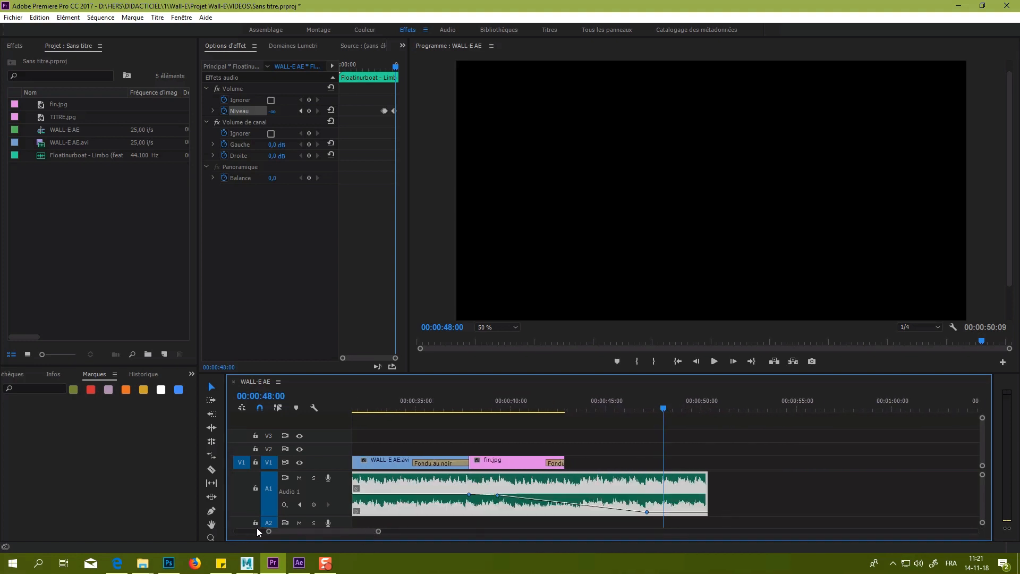
drag(267, 533, 148, 534)
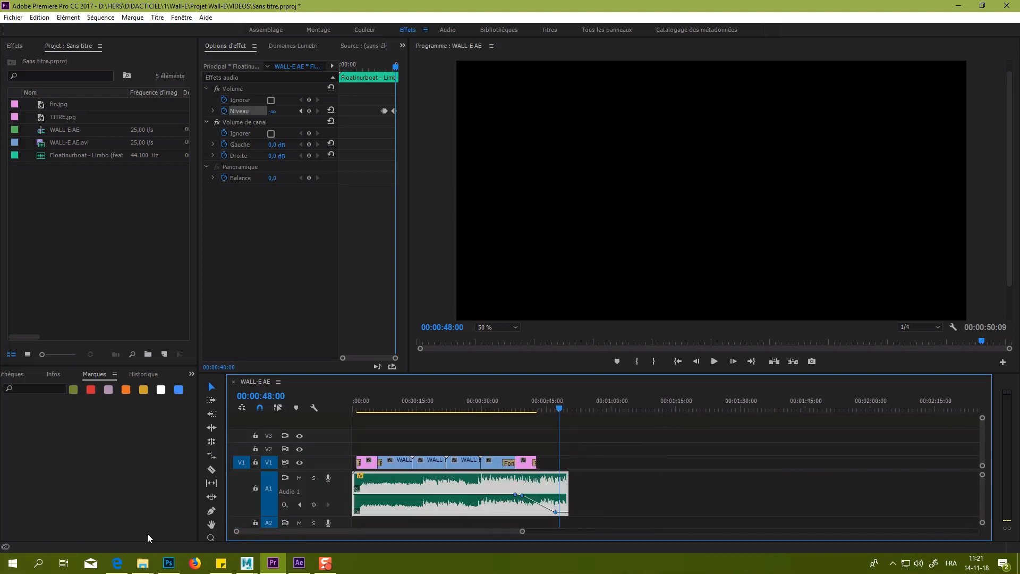
click(584, 487)
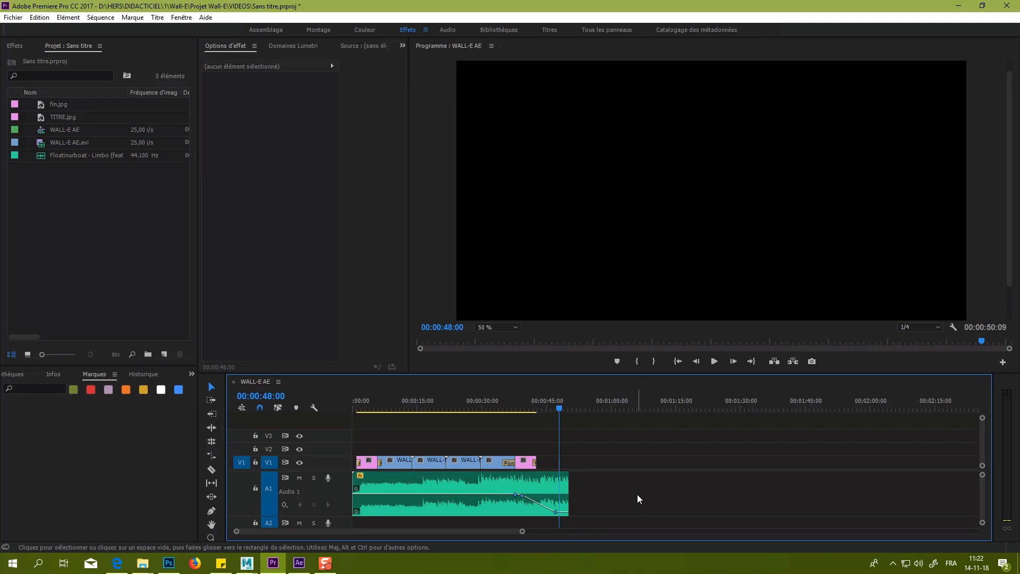
key(ctrl+m)
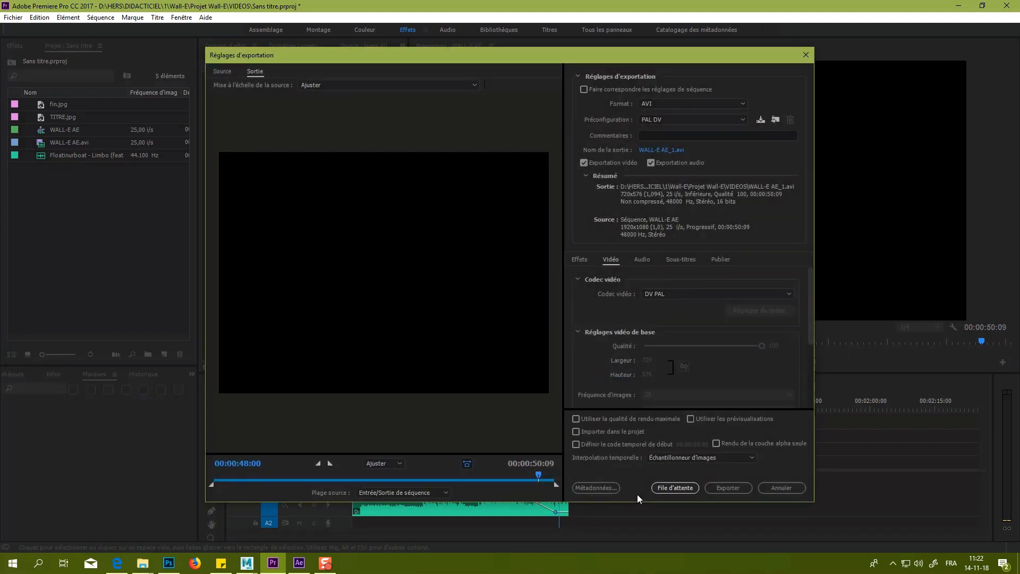
click(620, 89)
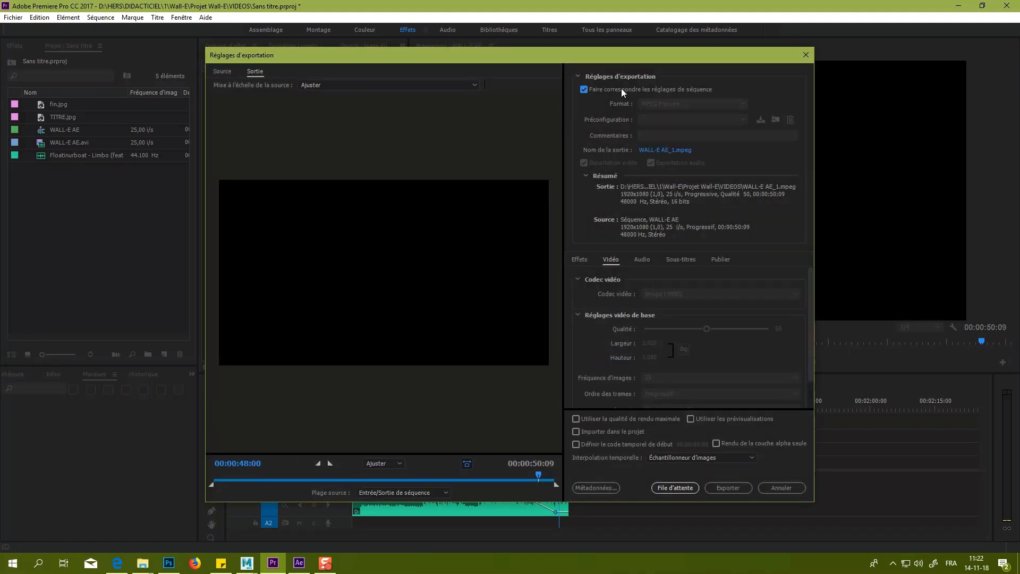
click(675, 150)
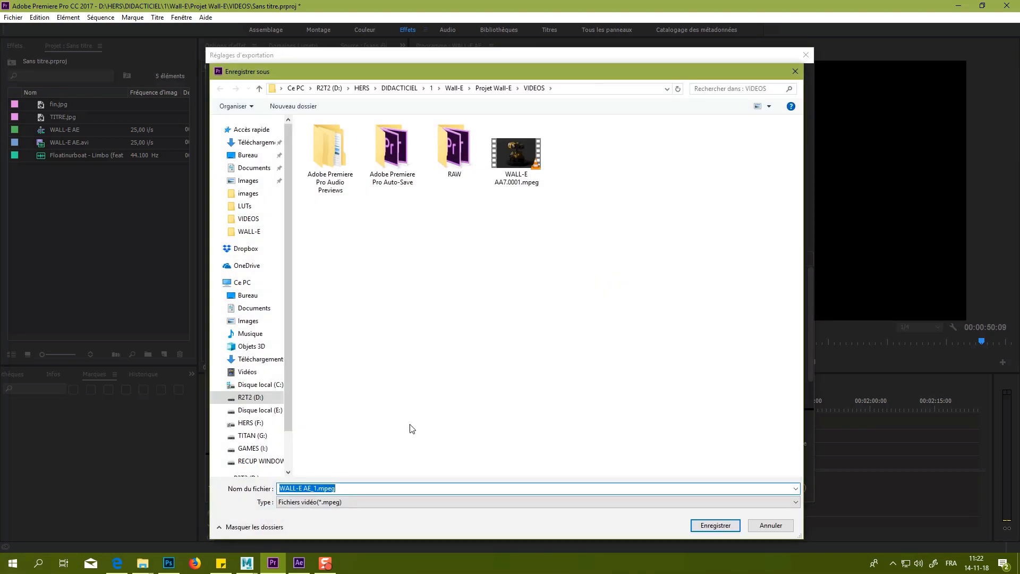
drag(303, 489, 383, 489)
text(Final heavy)
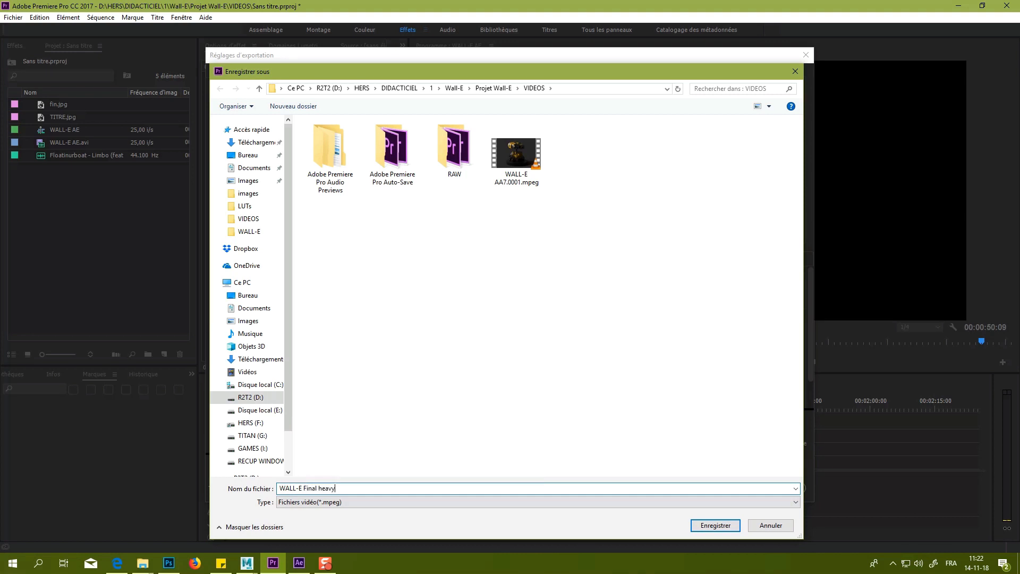
key(Return)
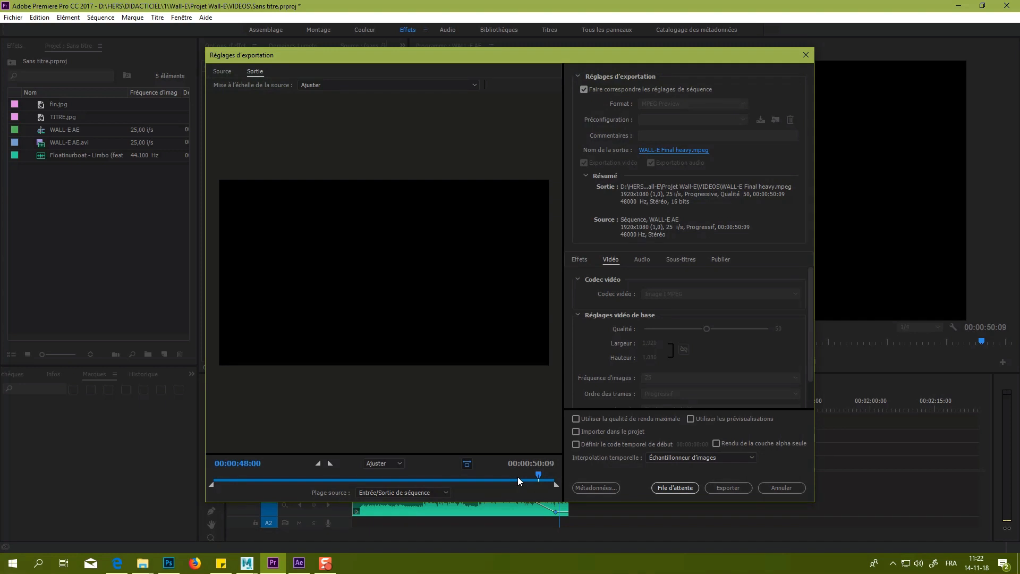
click(719, 489)
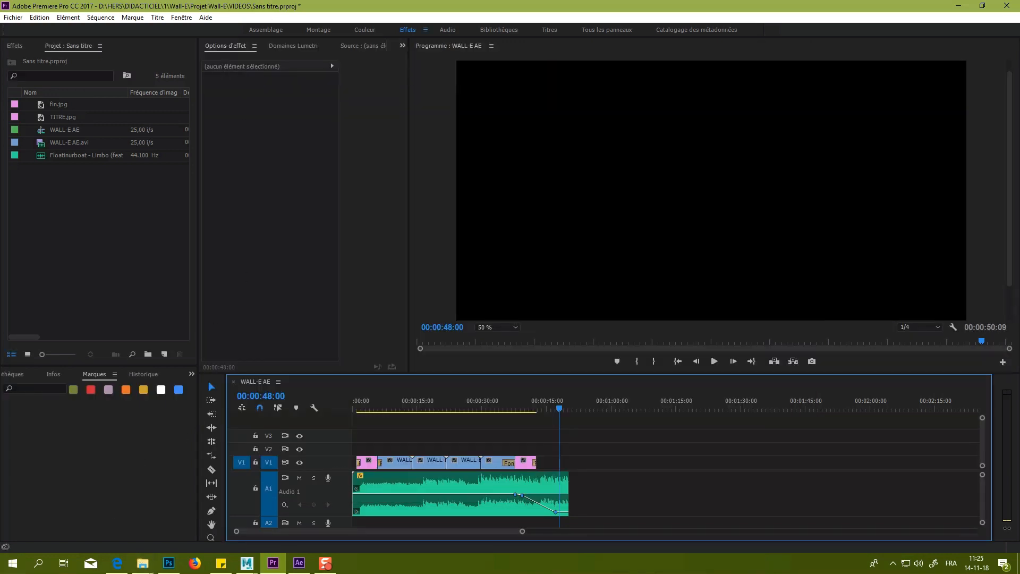
Switch to the VIDEOS folder in File Explorer, check the size of WALL-E Final heavy.mpeg and play it.
key(super+e)
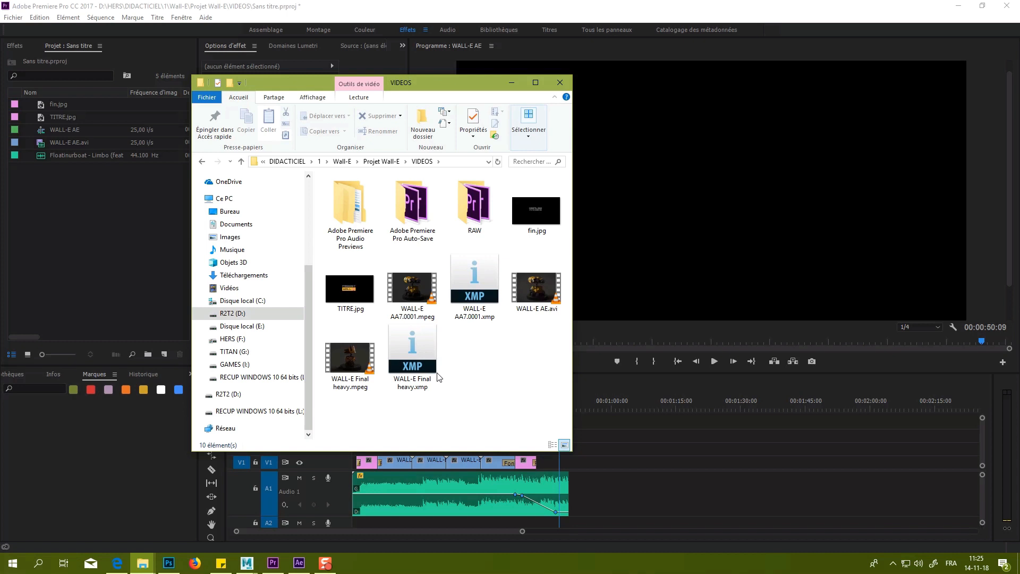
click(357, 369)
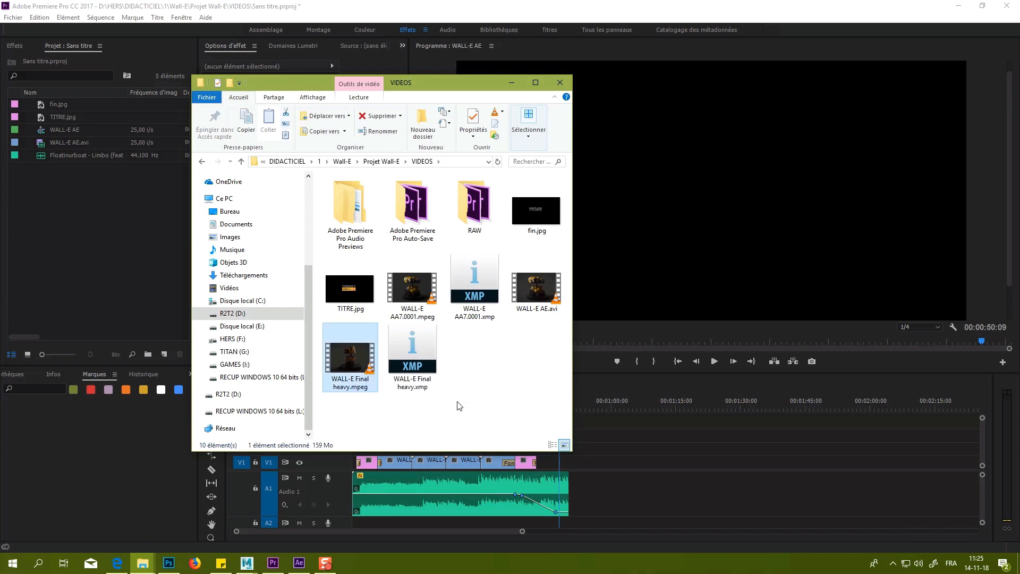
double_click(354, 365)
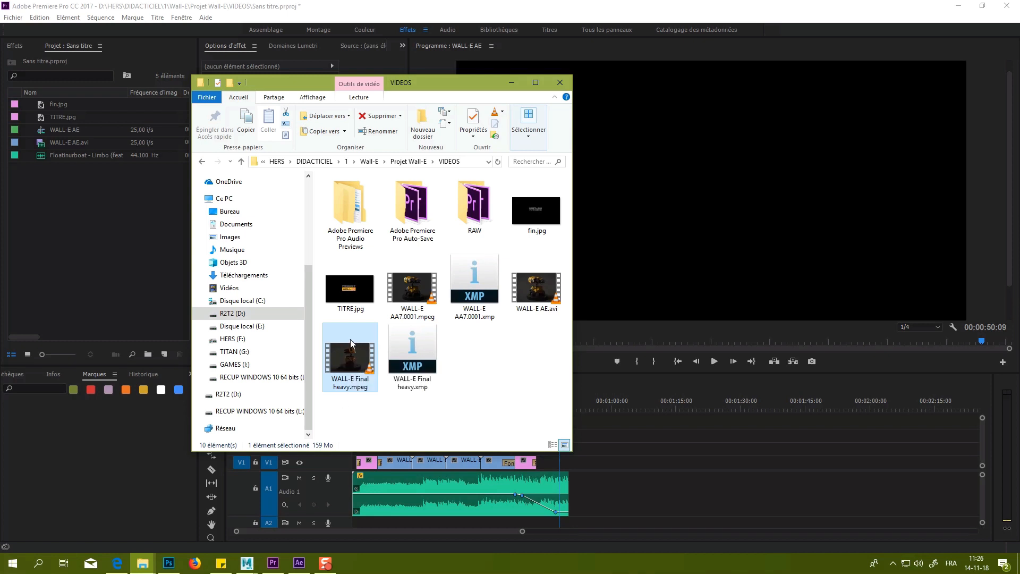
Launch Adobe Media Encoder CC 2017 and add WALL-E Final heavy.mpeg from the VIDEOS folder to its encoding queue.
click(12, 562)
click(681, 407)
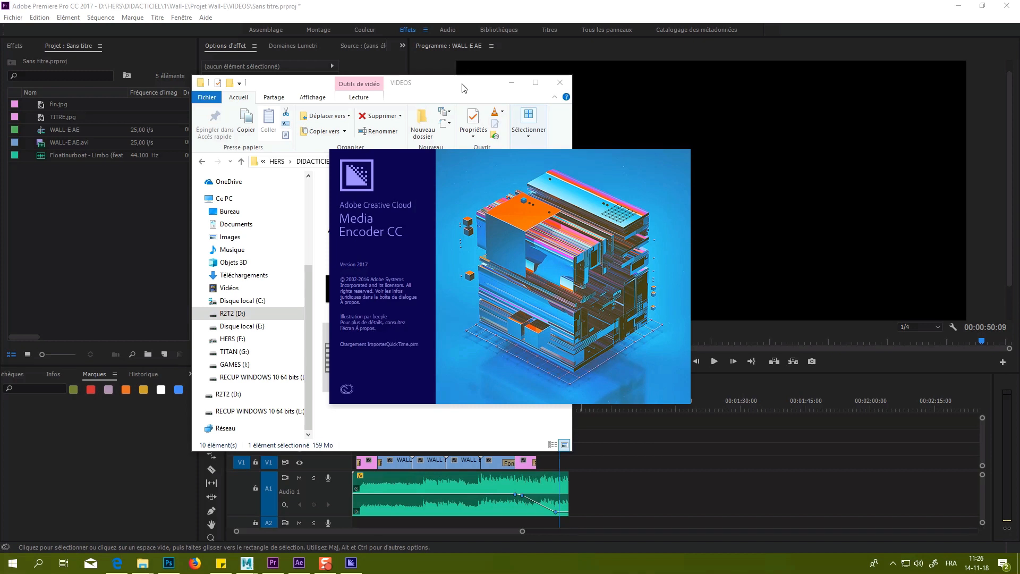
click(511, 82)
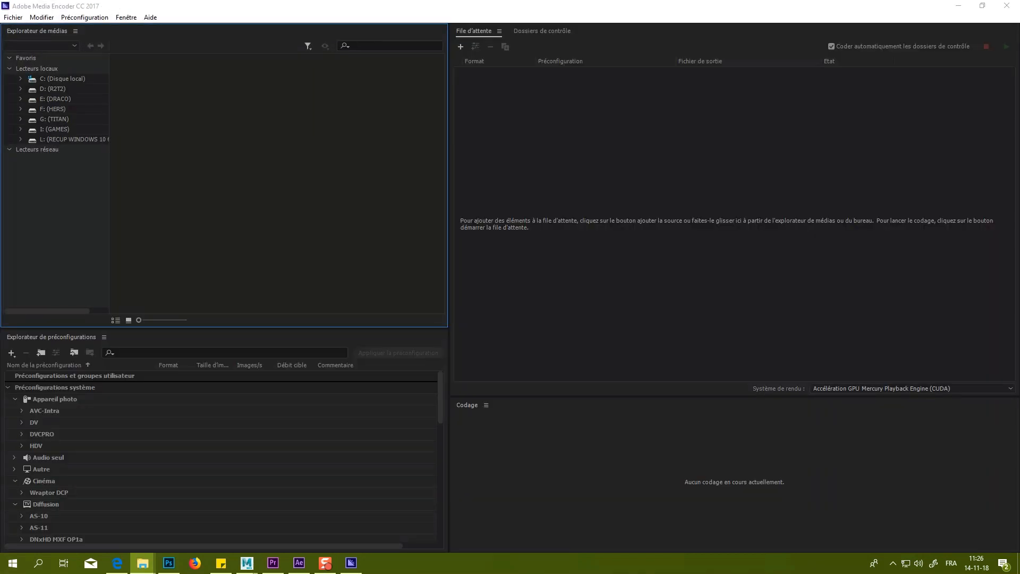
drag(308, 420, 700, 200)
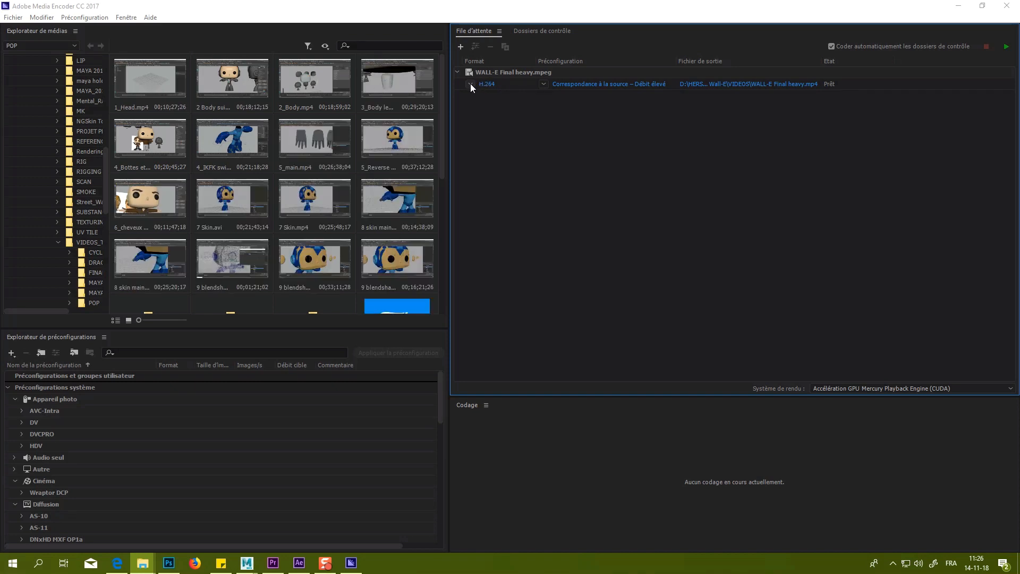
Keep the H.264 format for the queued video and set its preset to Correspondance à la source – Débit moyen.
click(470, 84)
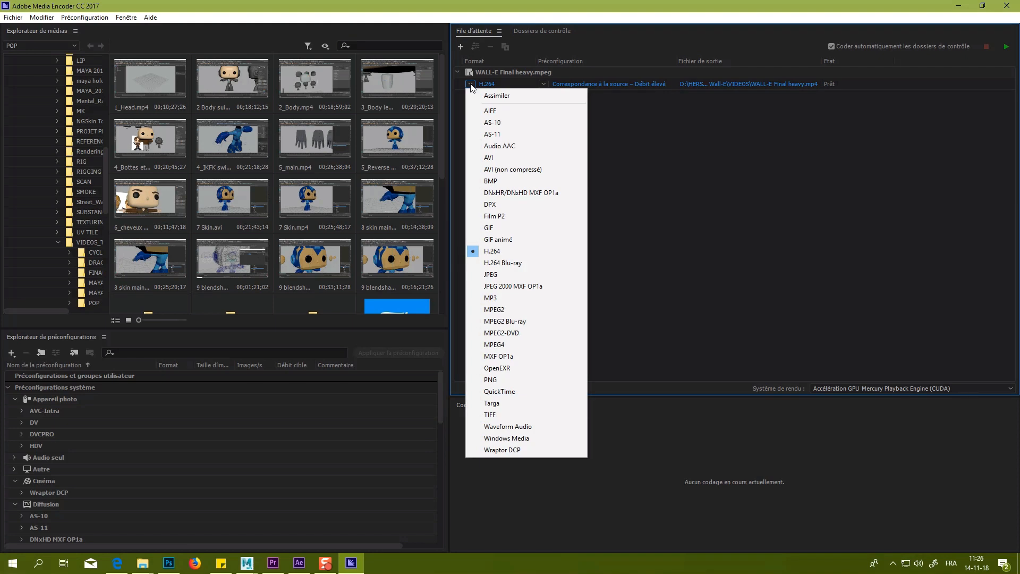
click(470, 84)
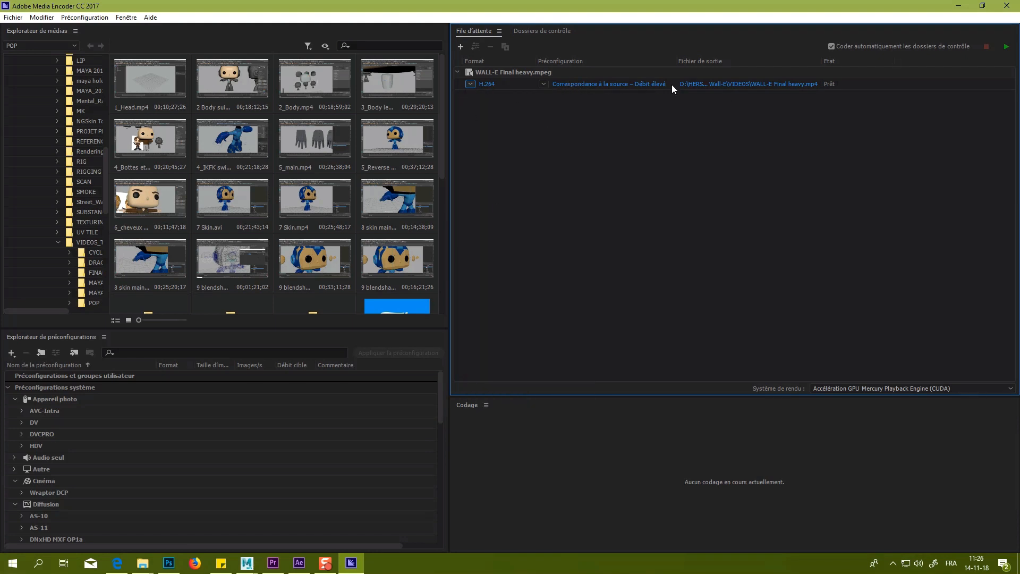
click(543, 84)
click(598, 28)
Name the output file WALL-E Final light in the VIDEOS folder and start encoding the queue.
click(756, 85)
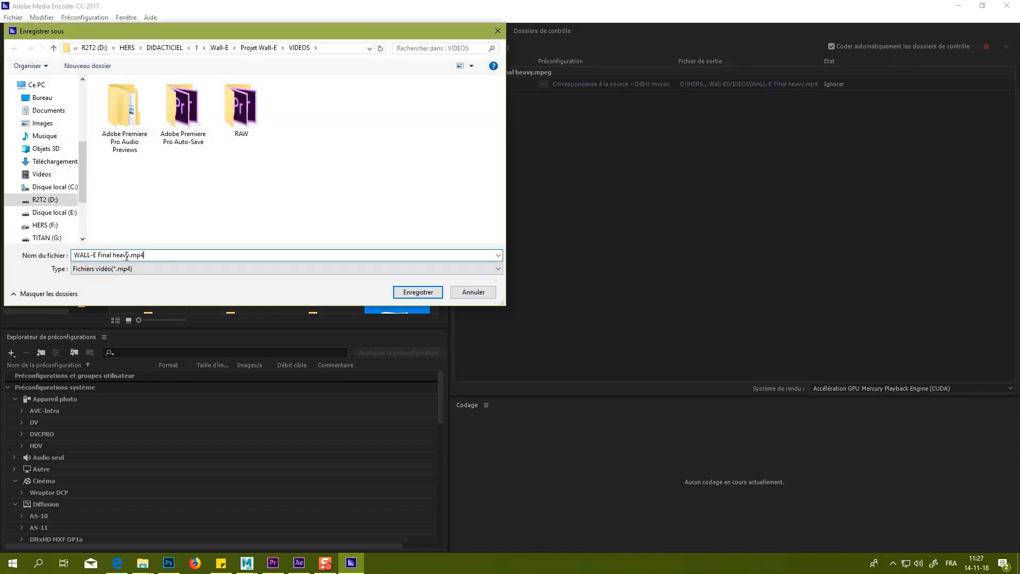
drag(111, 254, 187, 254)
text(light)
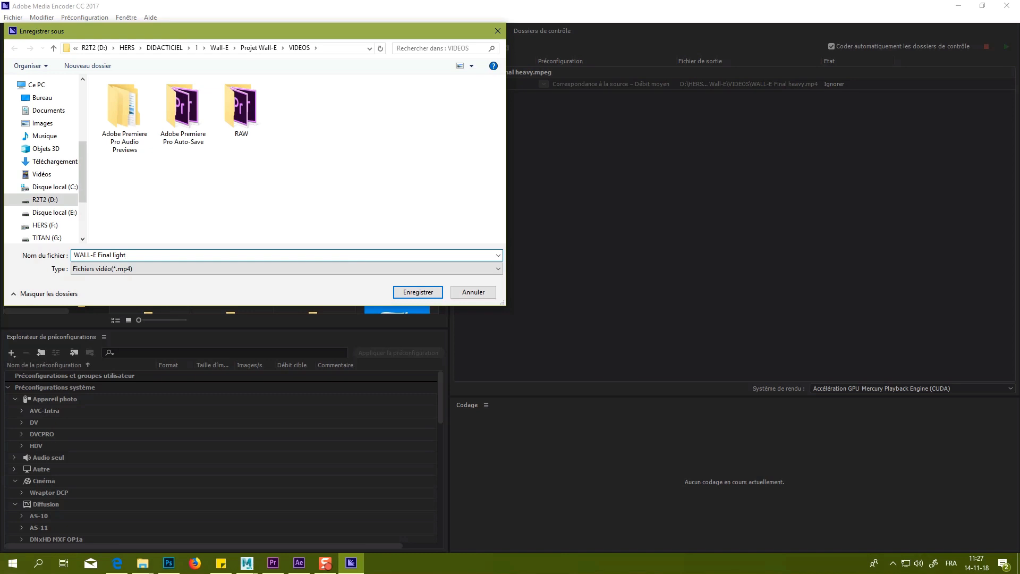
key(Return)
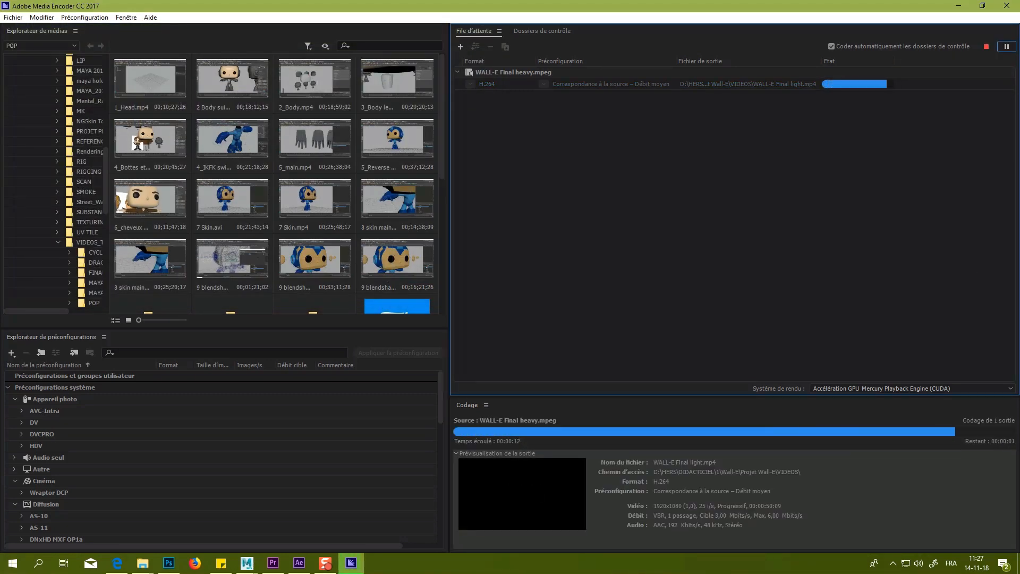
Switch back to the VIDEOS folder, check the size of WALL-E Final light.mp4 and play it.
key(alt+Tab)
drag(470, 167, 582, 96)
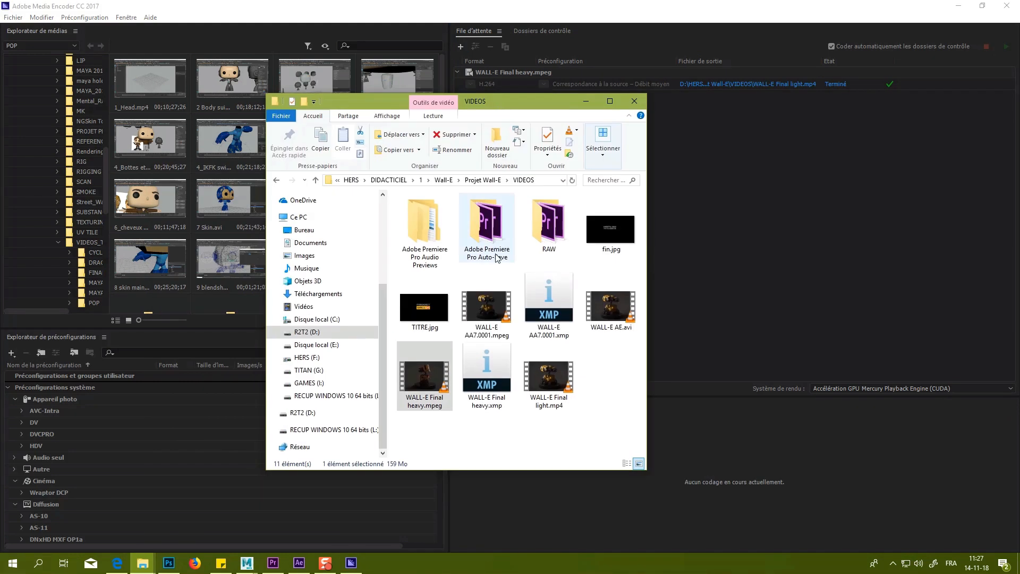
click(571, 382)
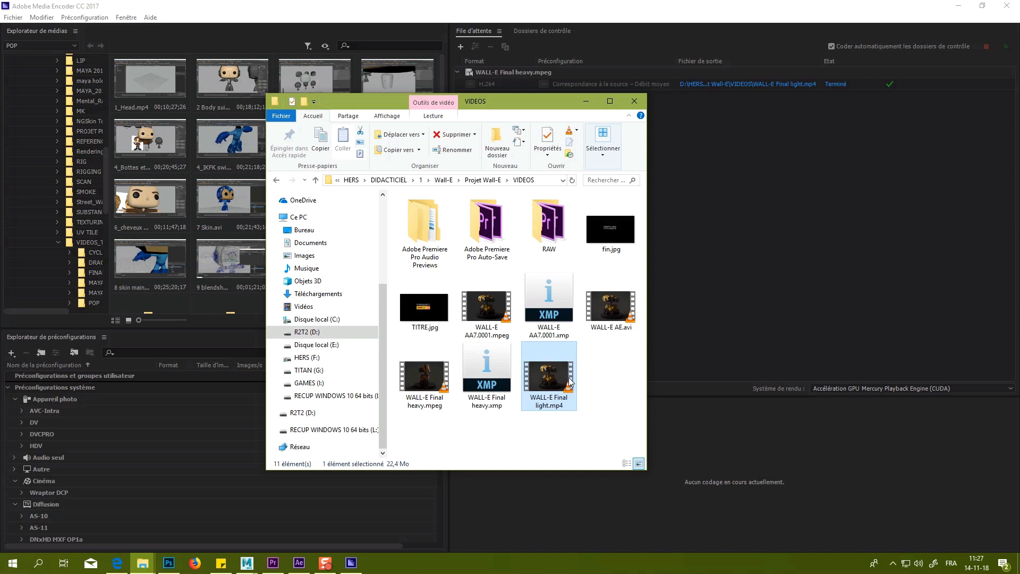
double_click(559, 370)
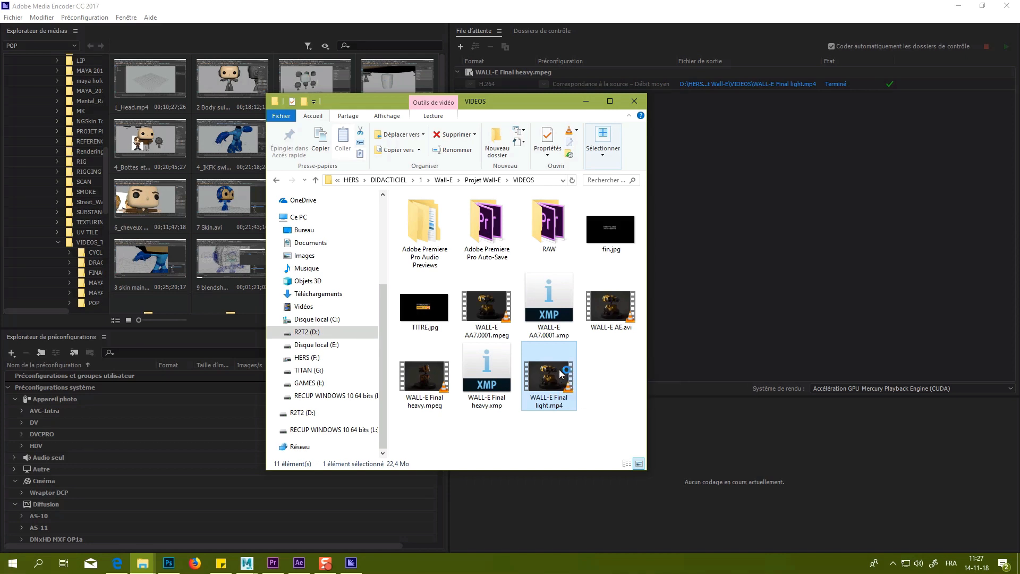